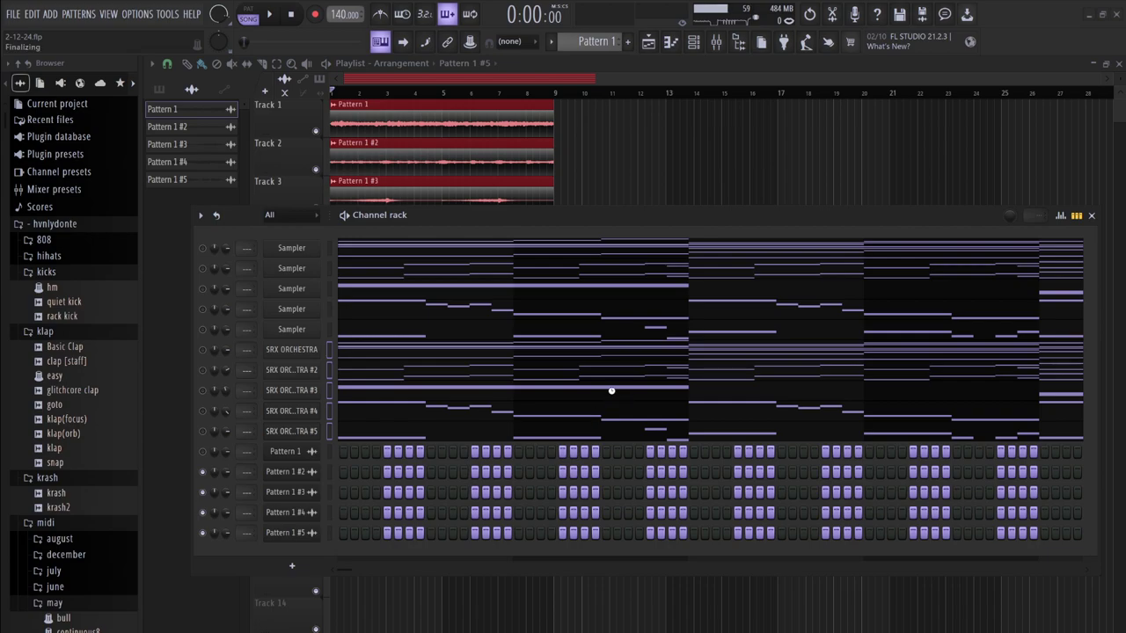
# Delete the five SRX ORCHESTRA instrument channels, keeping the Sampler channels and the rendered Pattern 1 audio clips
pyautogui.hotkey('alt', 'Delete')
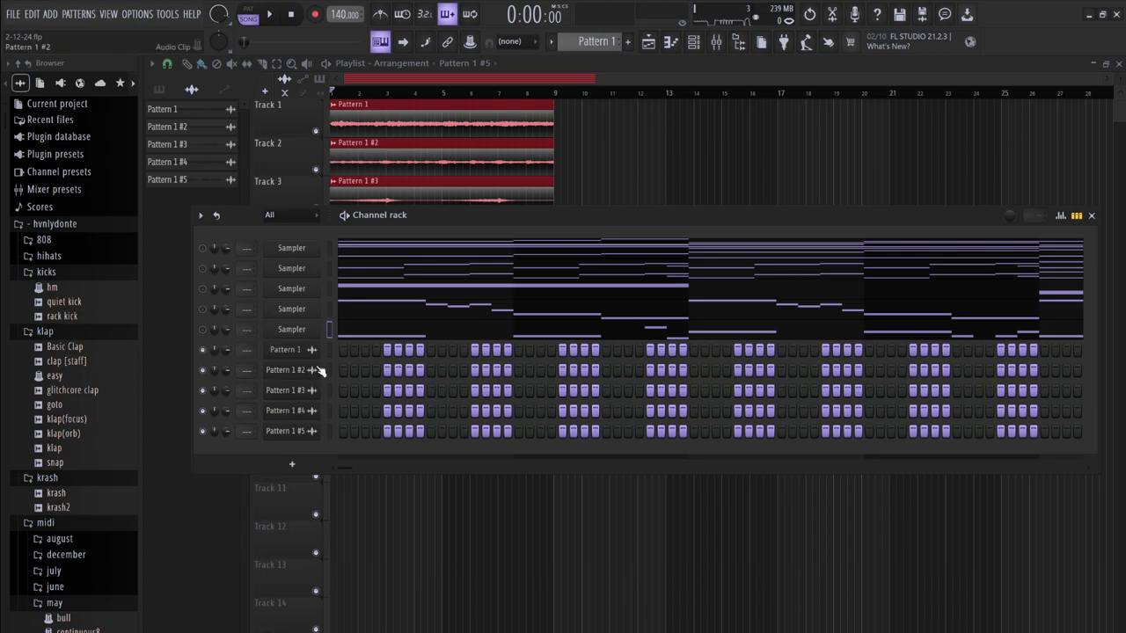
# Set the declicking mode of all five audio clips, Pattern 1 through Pattern 1 #5, to Generic (bleeding)
pyautogui.doubleClick(413, 116)
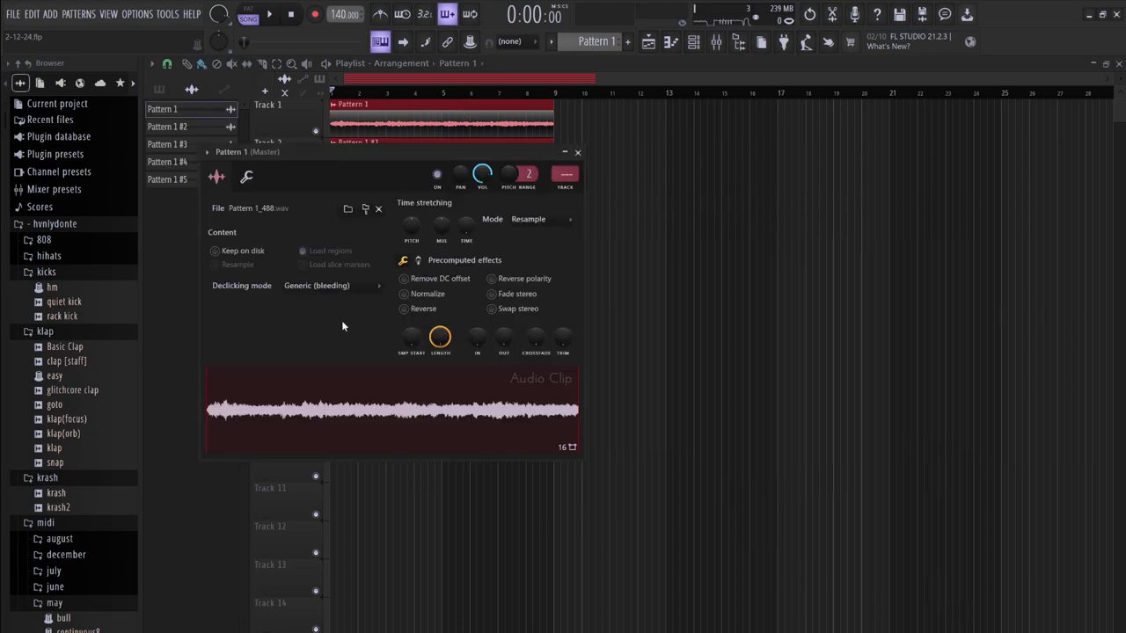
pyautogui.rightClick(641, 277)
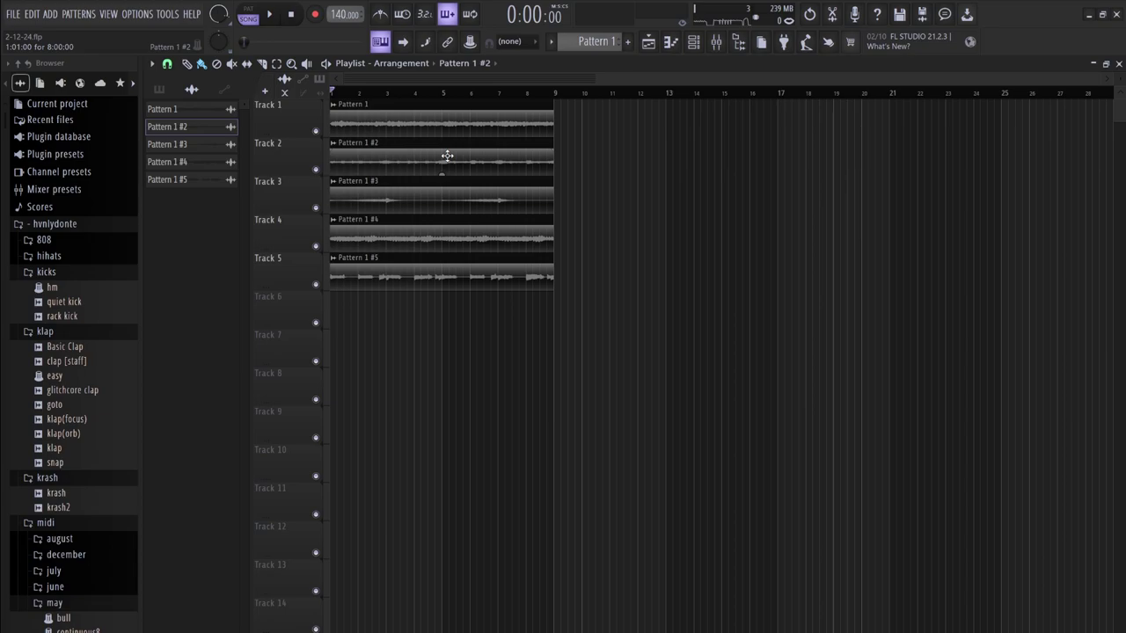
pyautogui.doubleClick(447, 156)
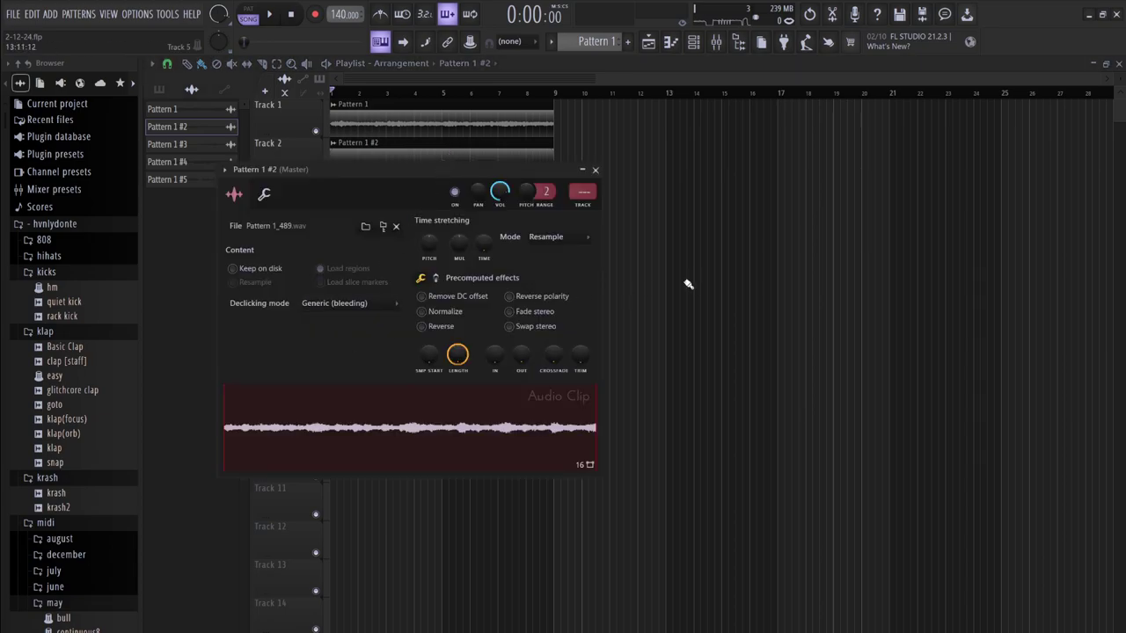
pyautogui.press('Escape')
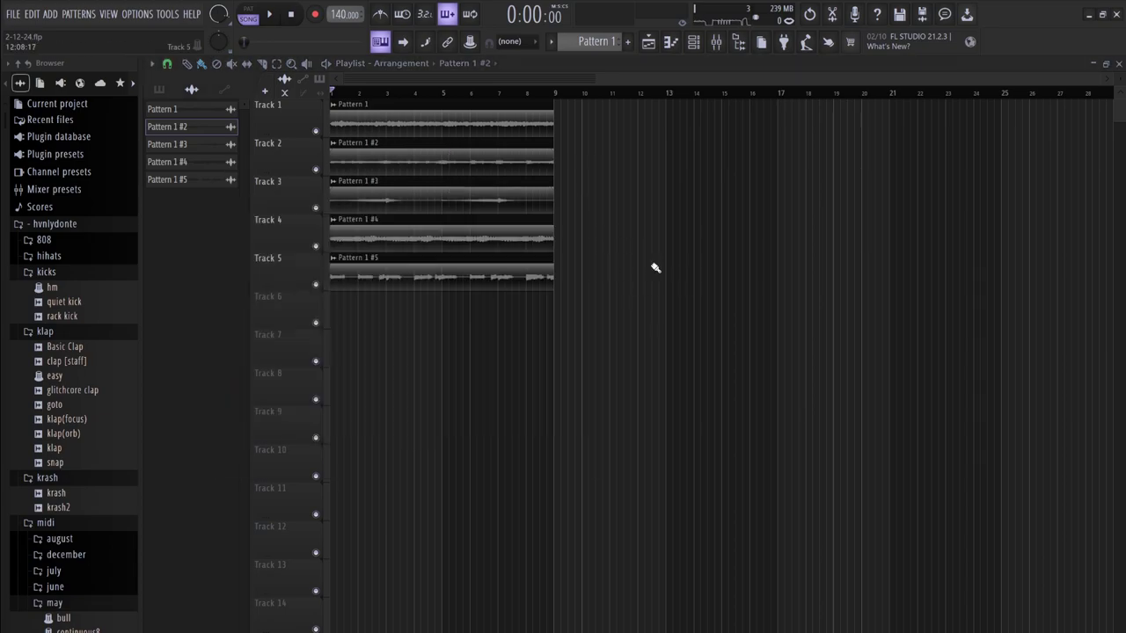
pyautogui.doubleClick(489, 201)
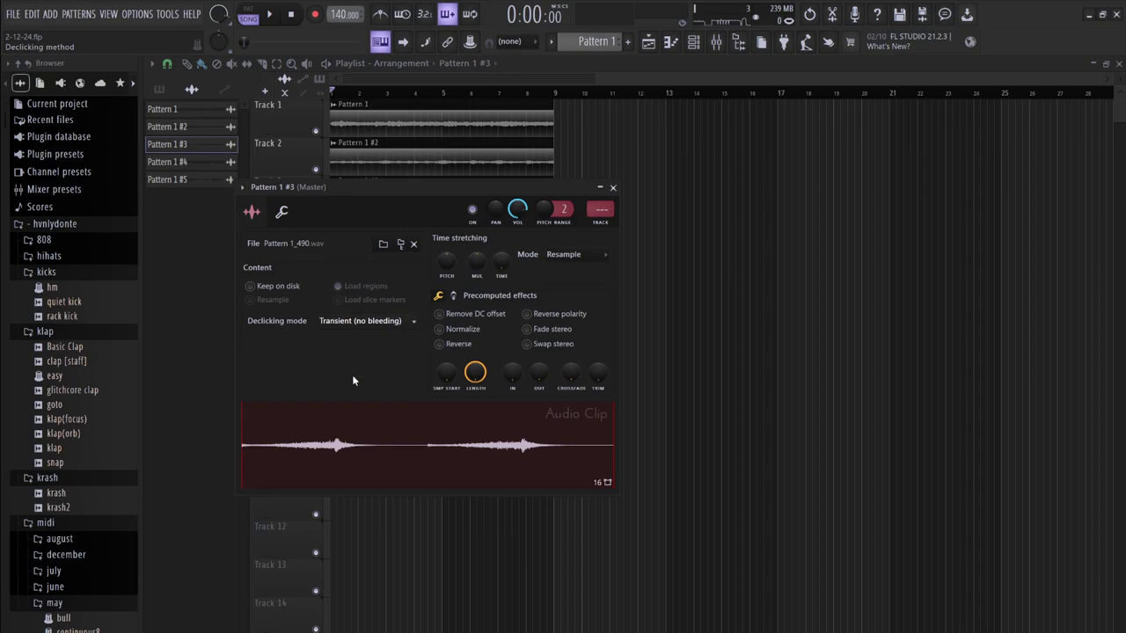
pyautogui.press('Escape')
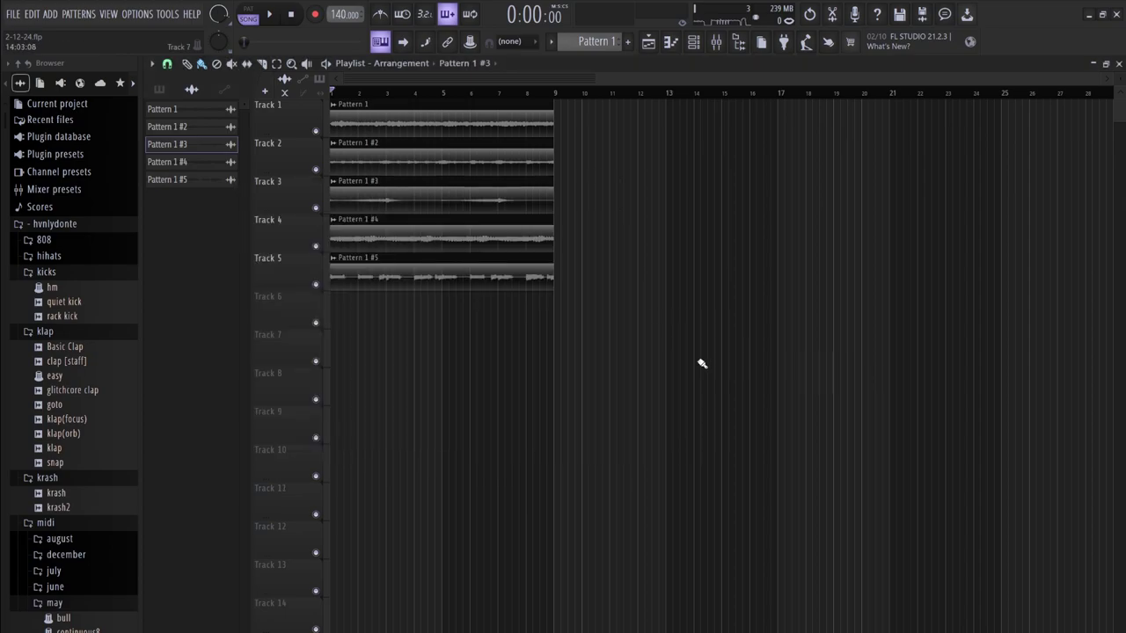
pyautogui.doubleClick(487, 236)
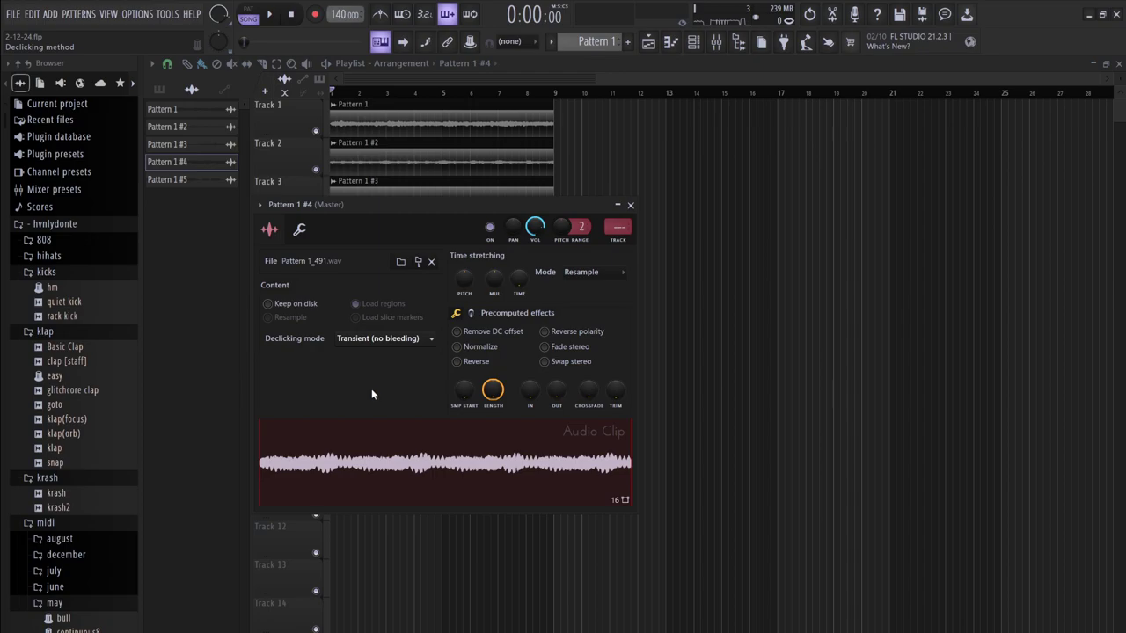
pyautogui.press('Escape')
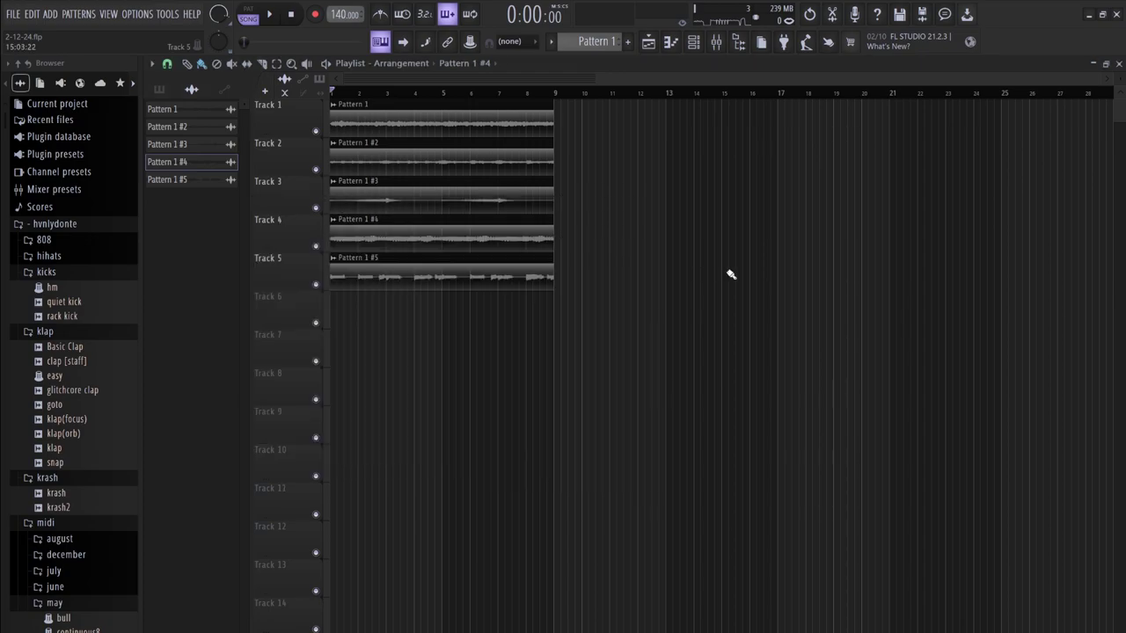
pyautogui.doubleClick(434, 232)
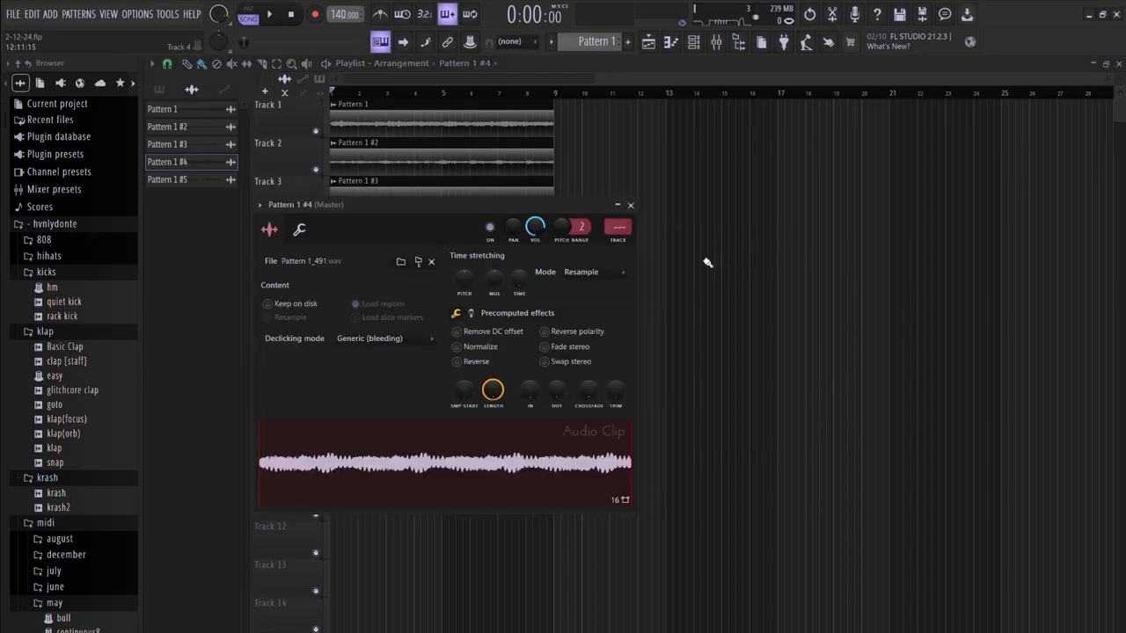
pyautogui.press('Escape')
pyautogui.doubleClick(451, 274)
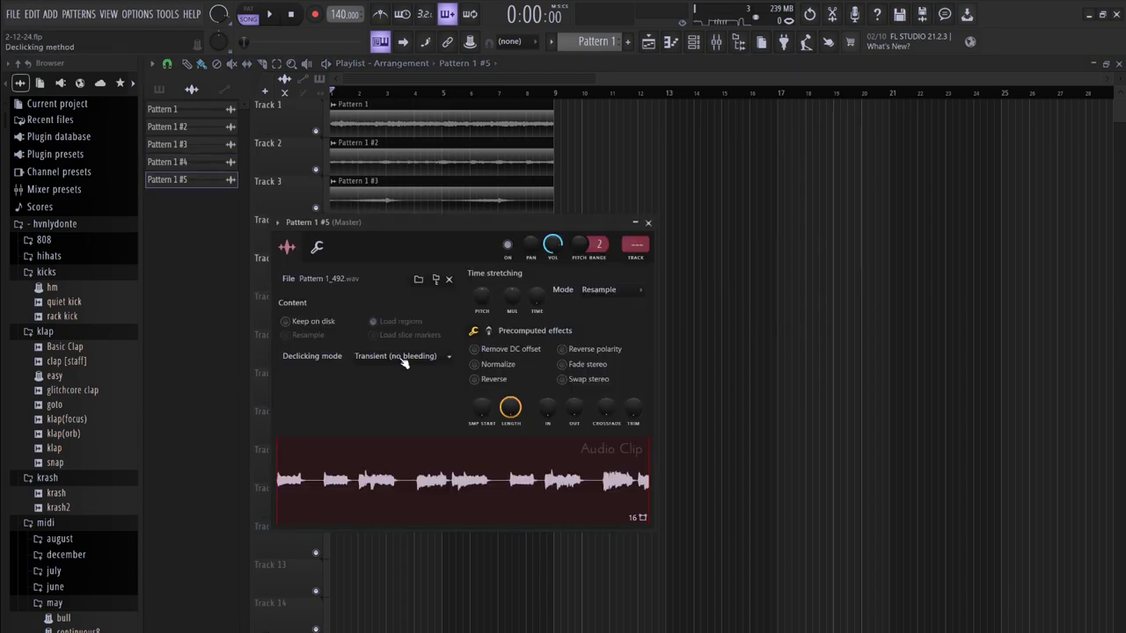
pyautogui.press('Escape')
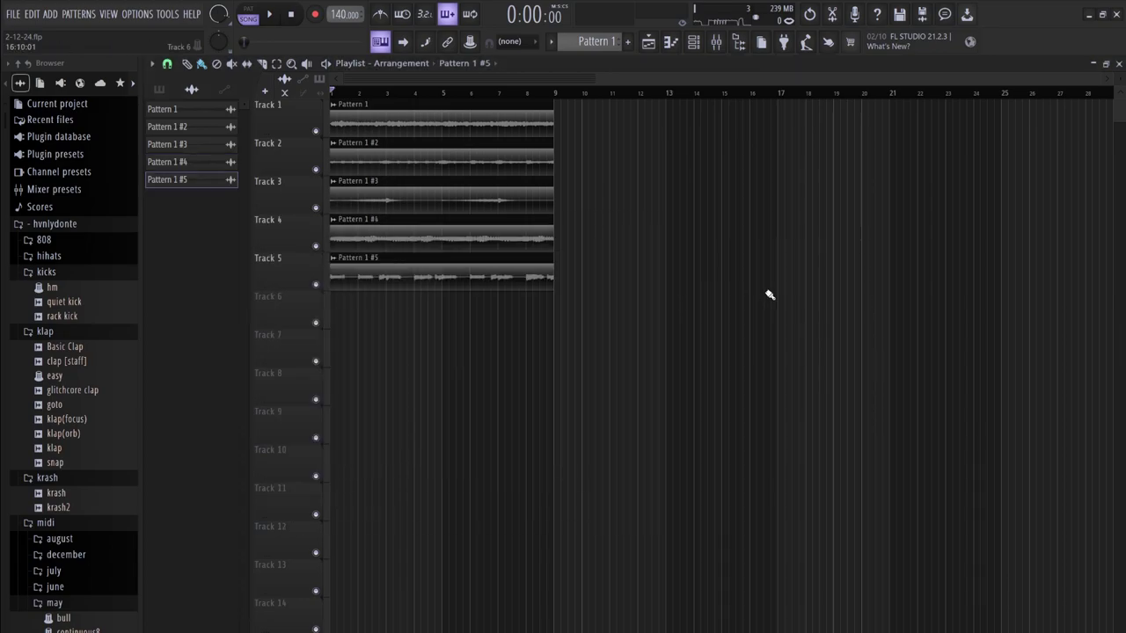
# Recheck the declicking mode of the Pattern 1 #4 and Pattern 1 #3 audio clips
pyautogui.doubleClick(516, 232)
pyautogui.press('Escape')
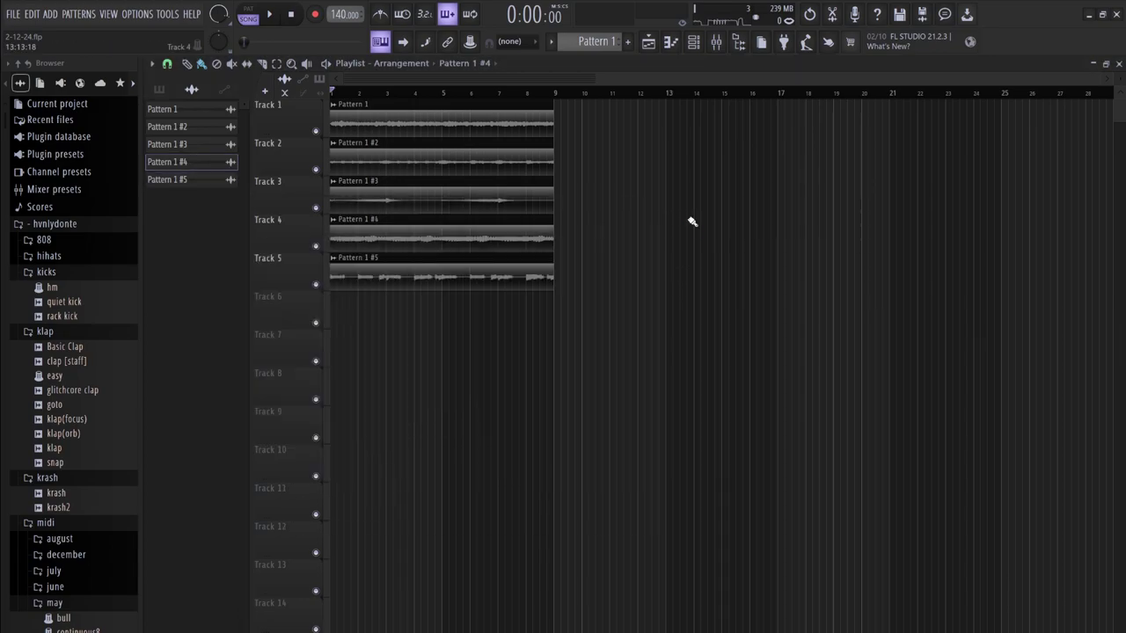
pyautogui.doubleClick(492, 196)
pyautogui.press('Escape')
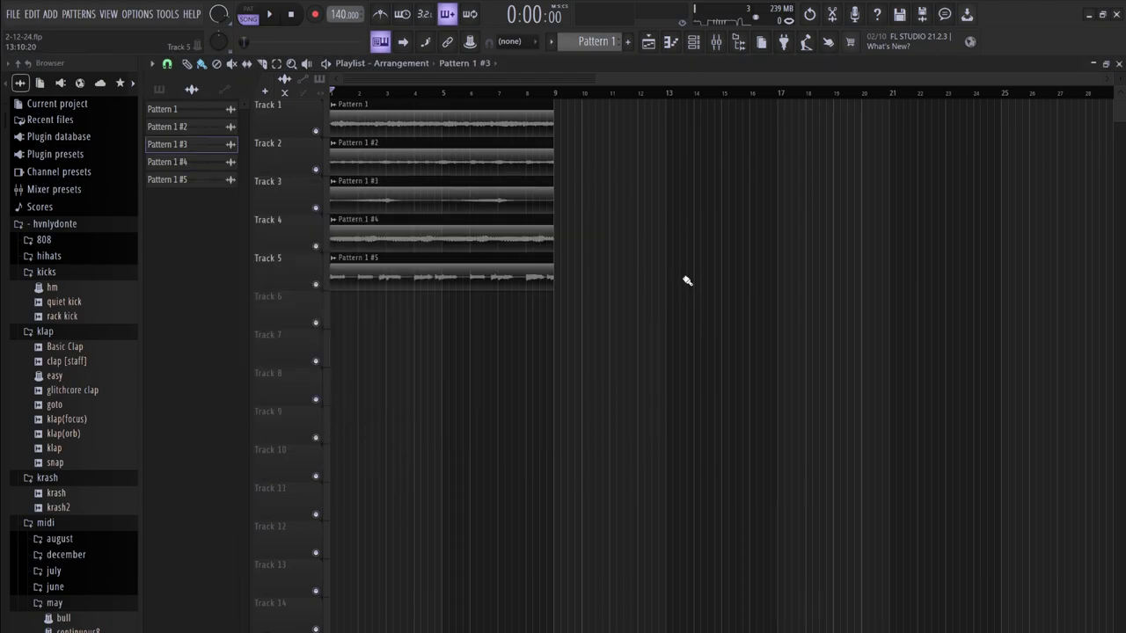
# View the notes of the first Sampler channel in the piano roll across all eight bars
pyautogui.click(693, 44)
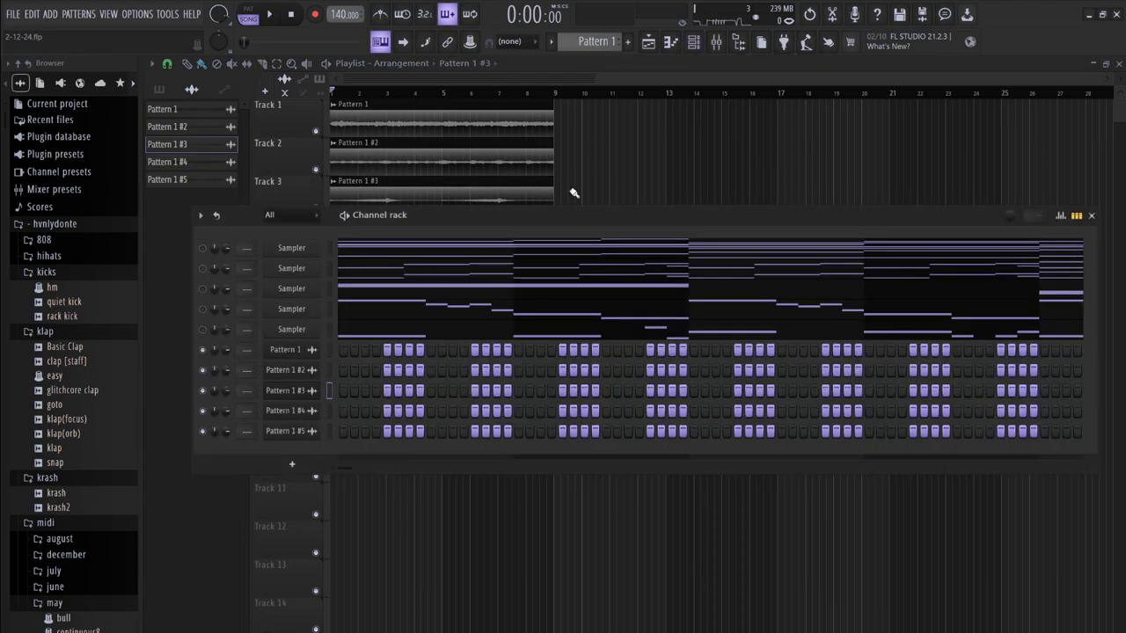
pyautogui.press('F6')
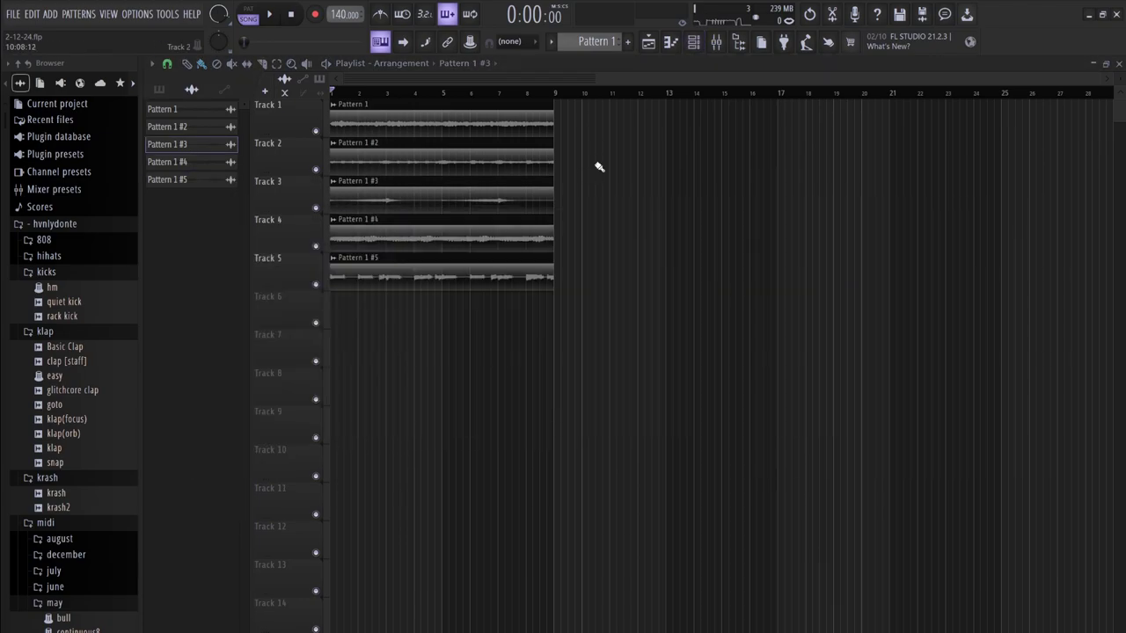
pyautogui.click(693, 44)
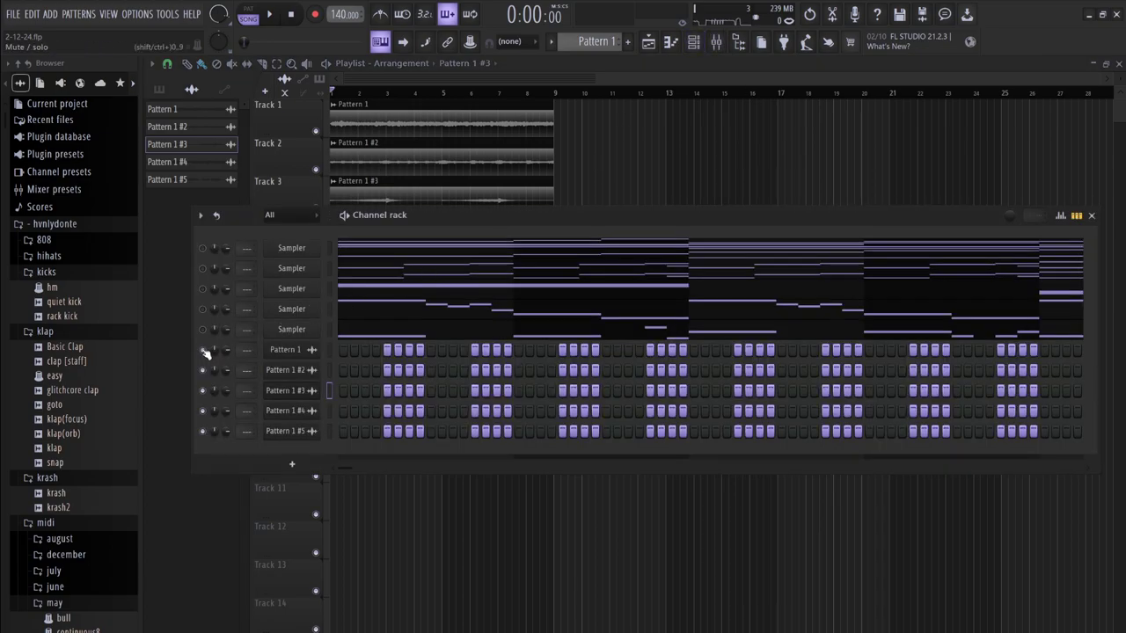
pyautogui.click(391, 248)
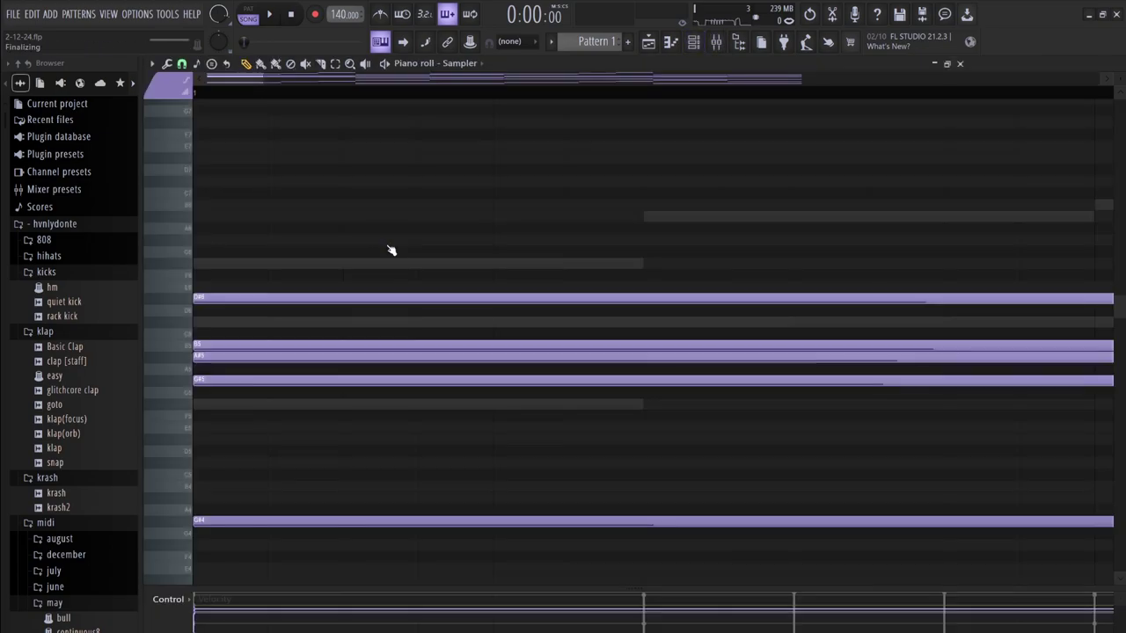
pyautogui.press('space')
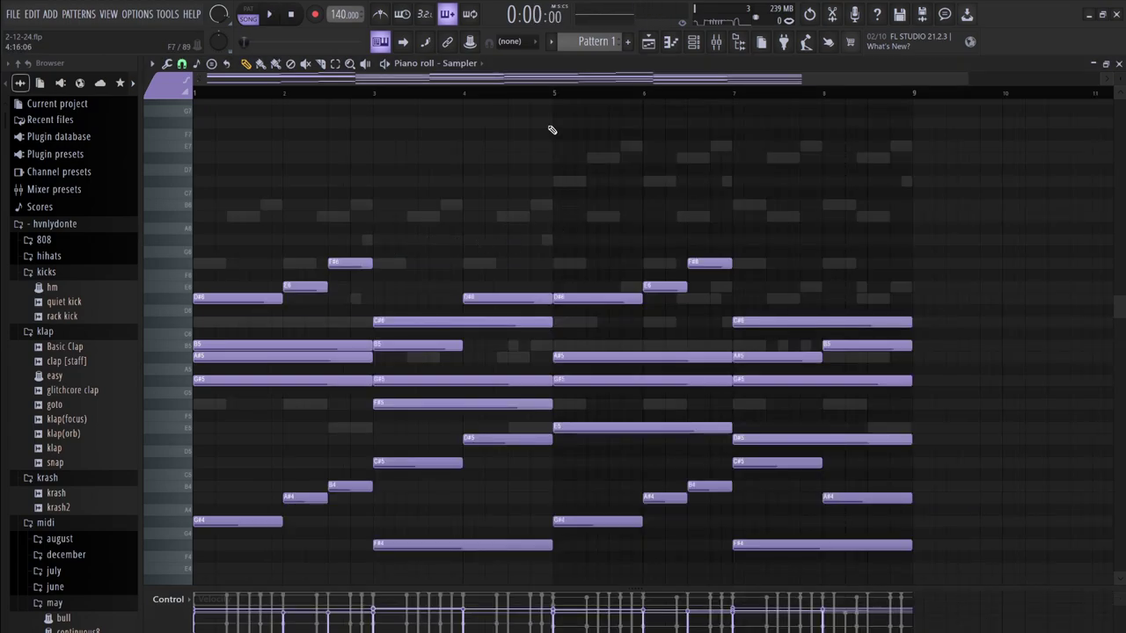
# Place the Pattern 1 note pattern in the playlist at bar 1, on an empty track below the audio clips
pyautogui.click(648, 42)
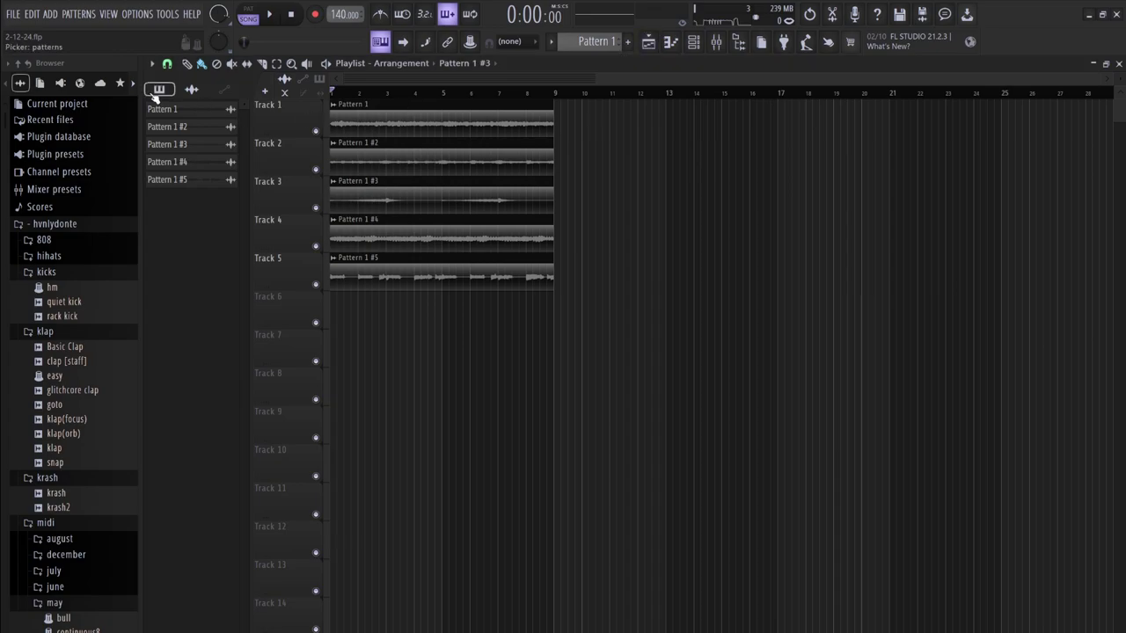
pyautogui.moveTo(150, 108); pyautogui.dragTo(395, 402)
# Solo the Pattern 1 audio channel and play it with the metronome on while viewing the first Sampler's notes
pyautogui.click(694, 42)
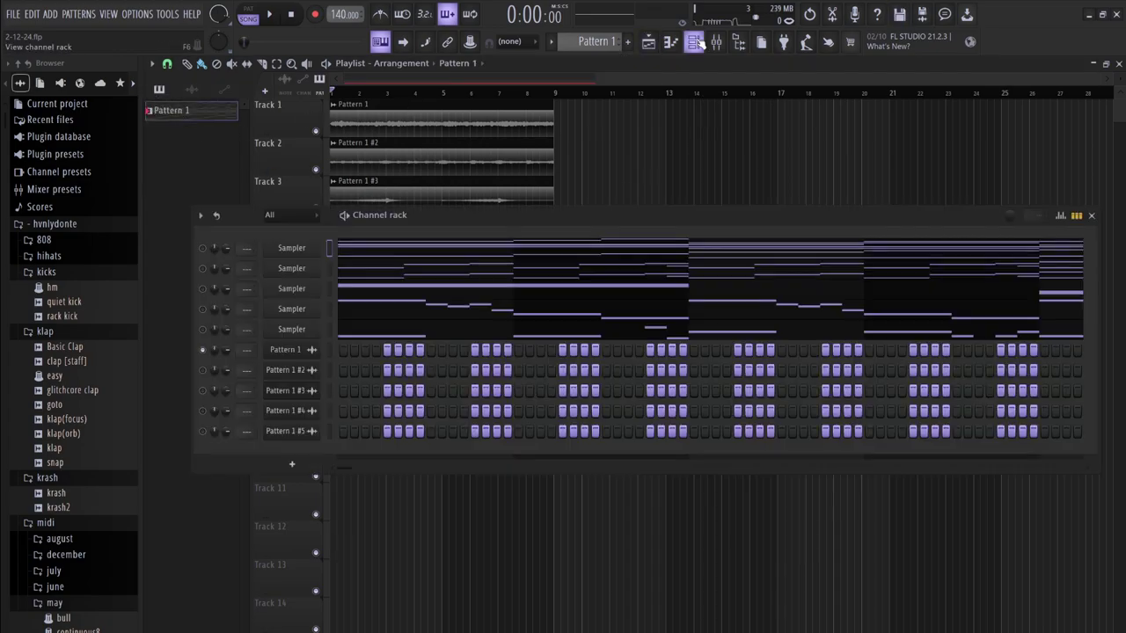
pyautogui.click(452, 249)
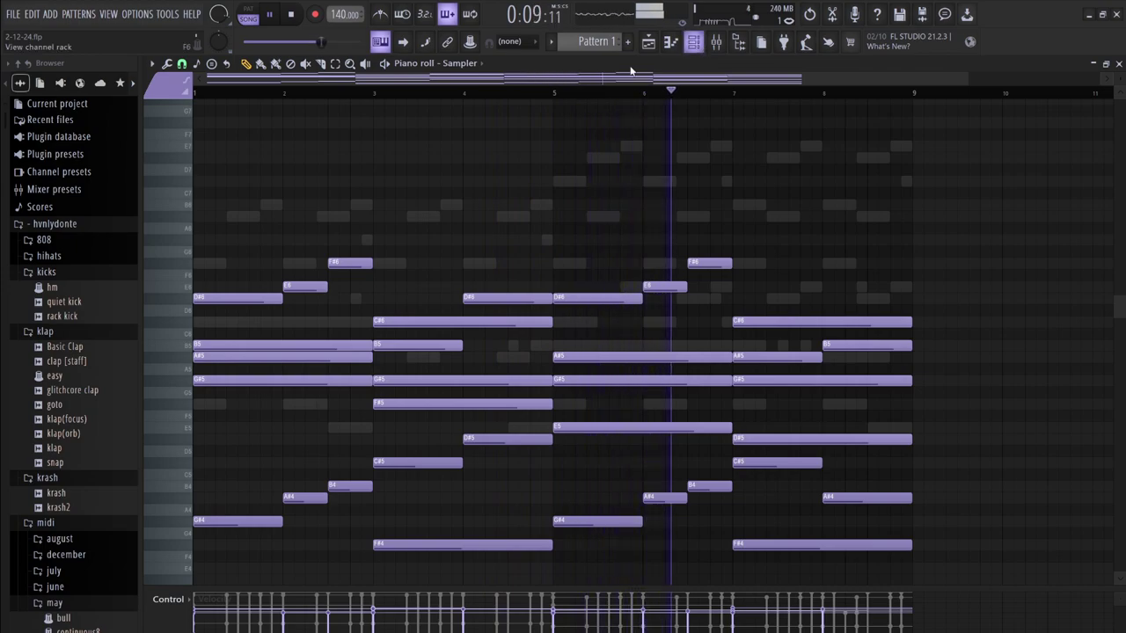
pyautogui.click(380, 15)
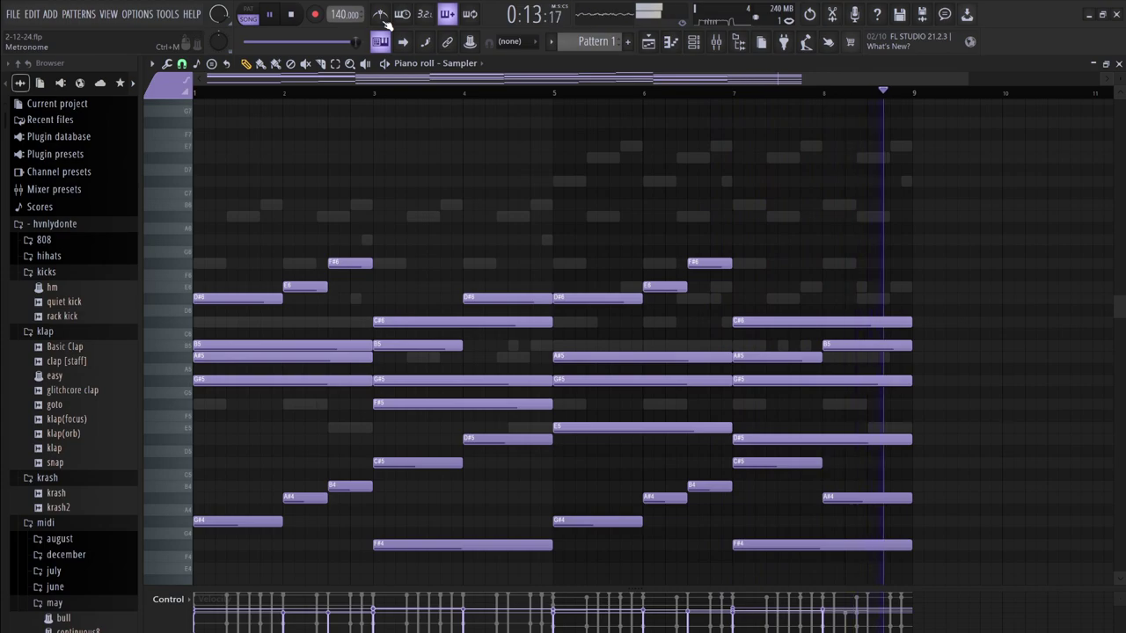
pyautogui.click(694, 42)
pyautogui.click(693, 42)
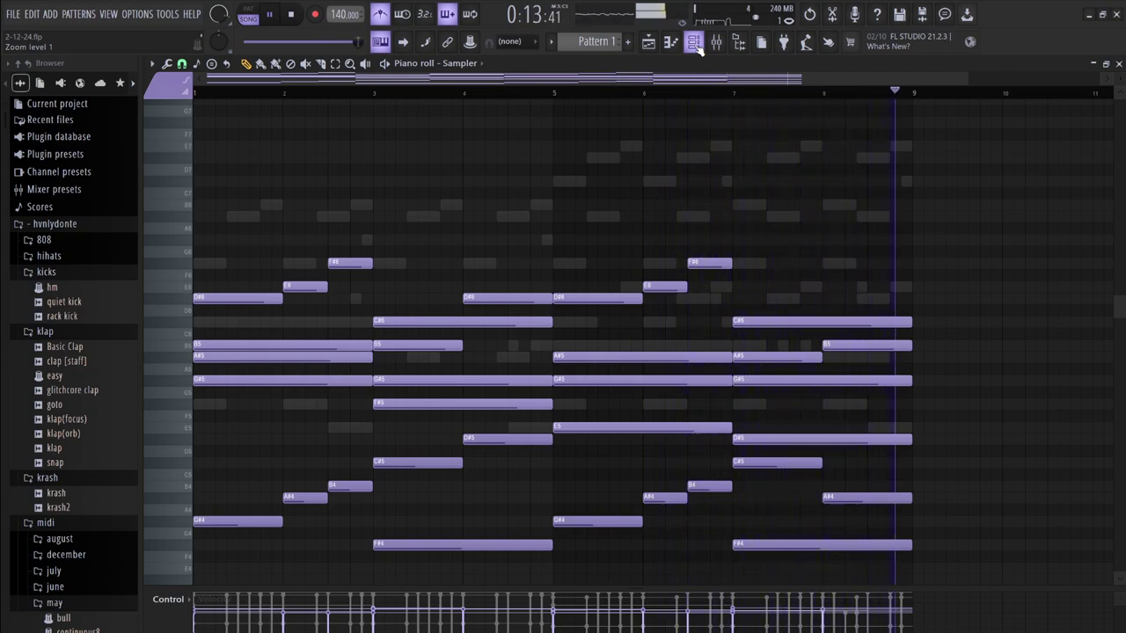
pyautogui.press('space')
# Solo the Pattern 1 #2 audio channel and play it while viewing the second Sampler's notes in the piano roll
pyautogui.press('F6')
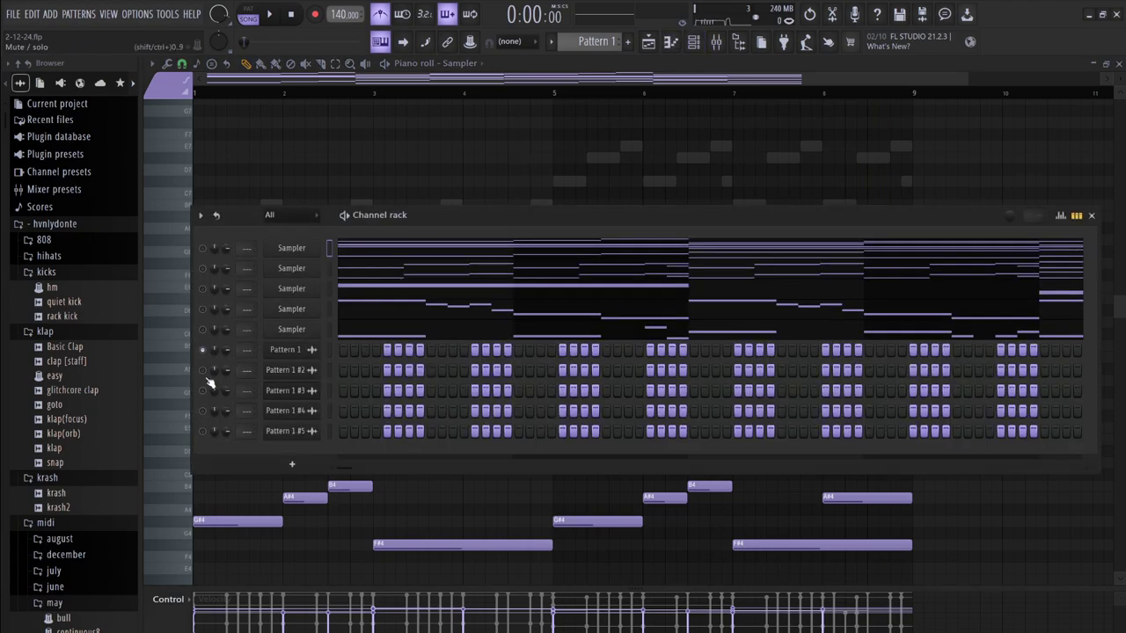
pyautogui.click(361, 272)
pyautogui.press('space')
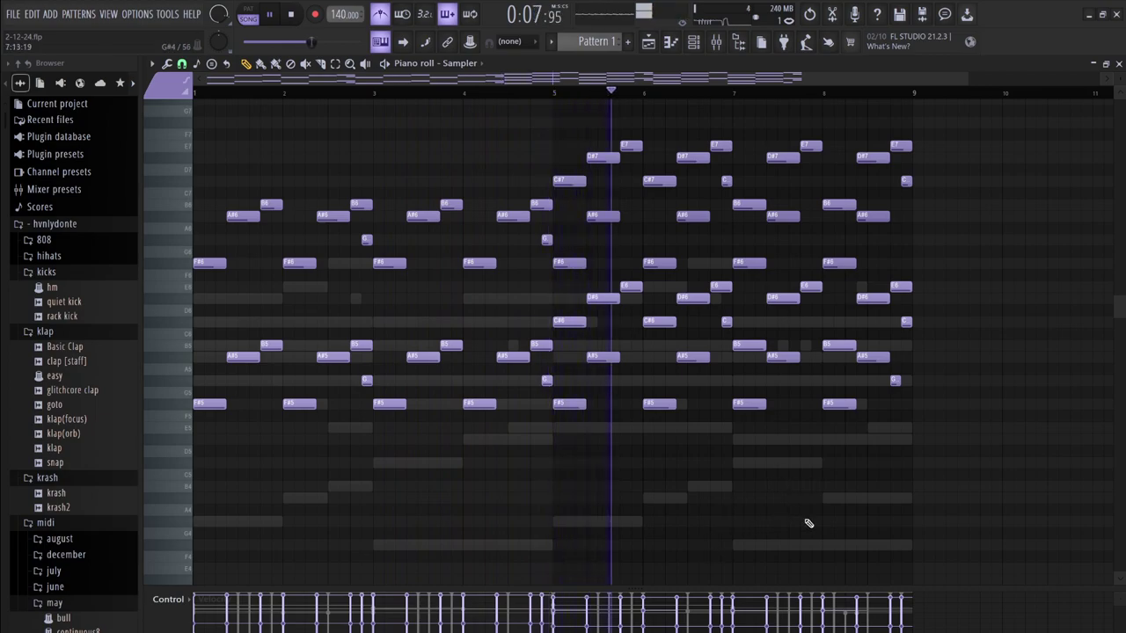
pyautogui.scroll(3, 773, 520)
pyautogui.scroll(-1, 791, 521)
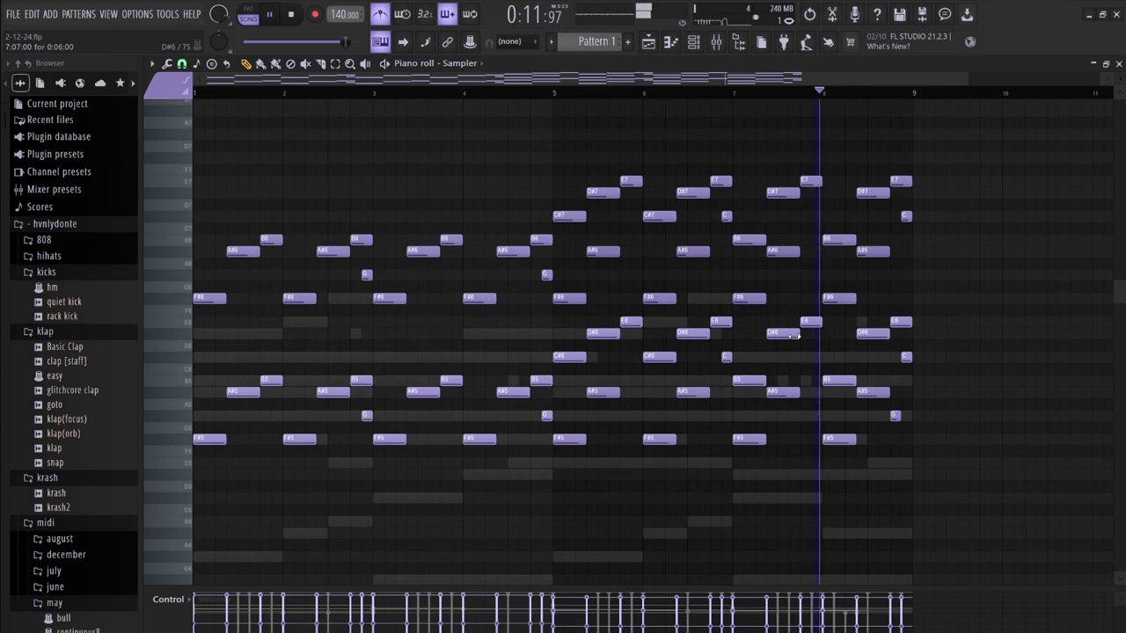
pyautogui.press('space')
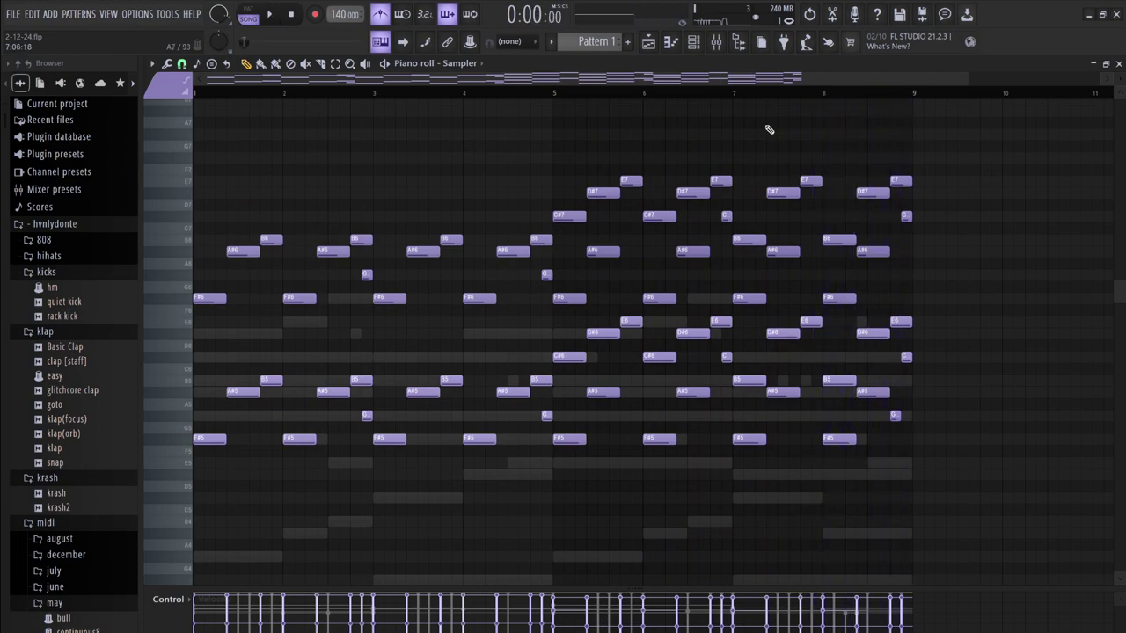
# Solo the Pattern 1 #3 audio channel and play it while viewing the third Sampler's notes in the piano roll
pyautogui.click(692, 44)
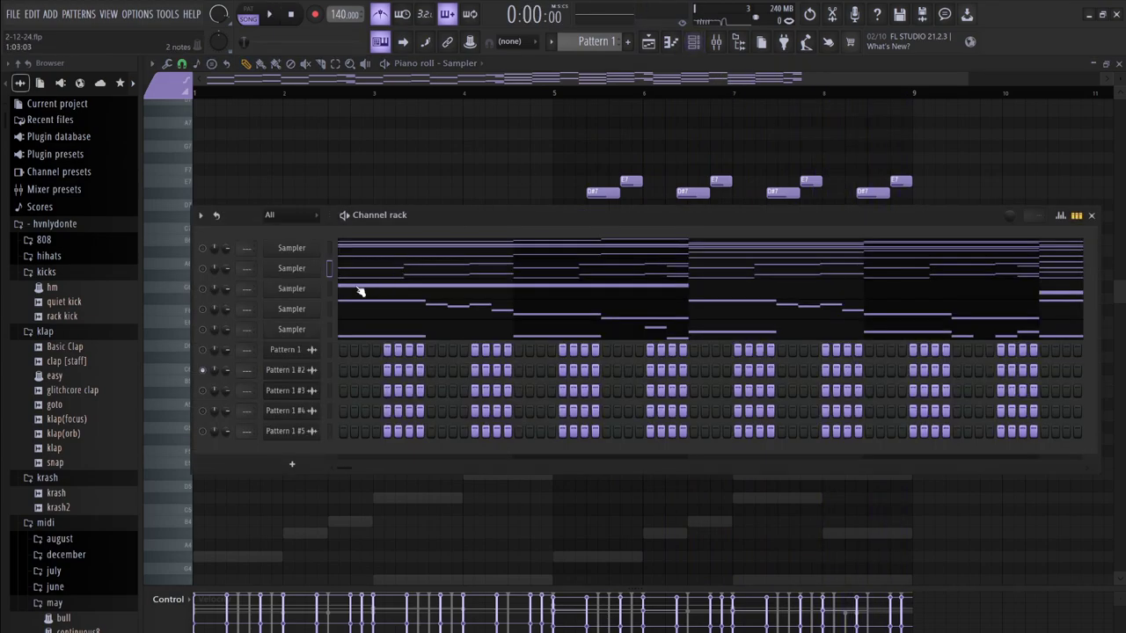
pyautogui.rightClick(203, 391)
pyautogui.press('F6')
pyautogui.press('space')
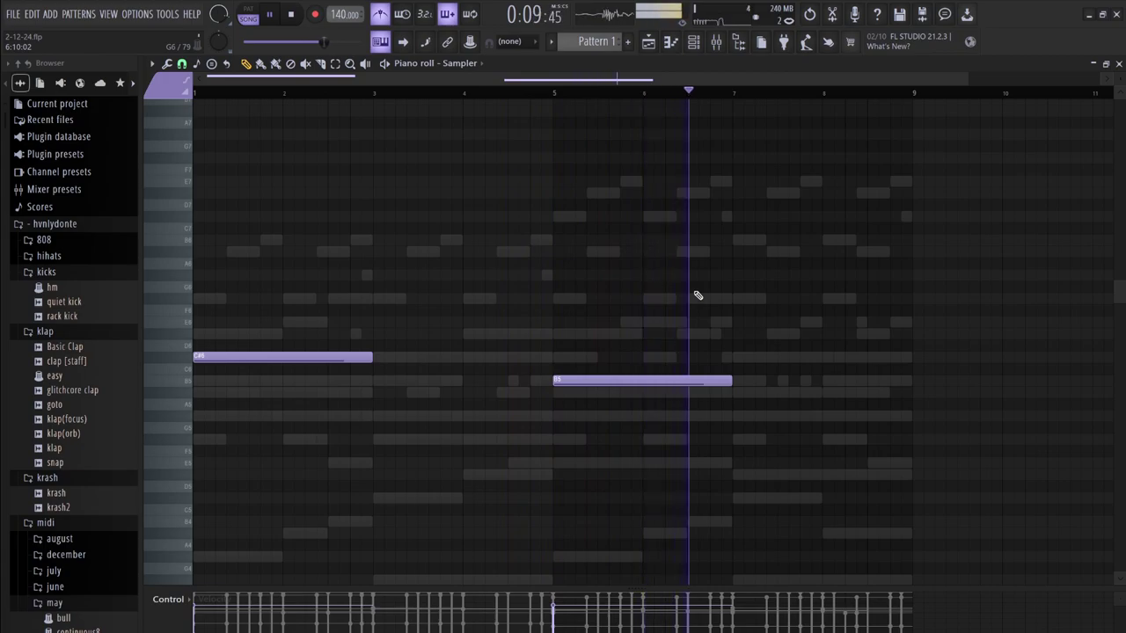
# Solo the Pattern 1 #4 audio channel and play it while viewing the fourth Sampler's notes in the piano roll
pyautogui.click(693, 42)
pyautogui.press('space')
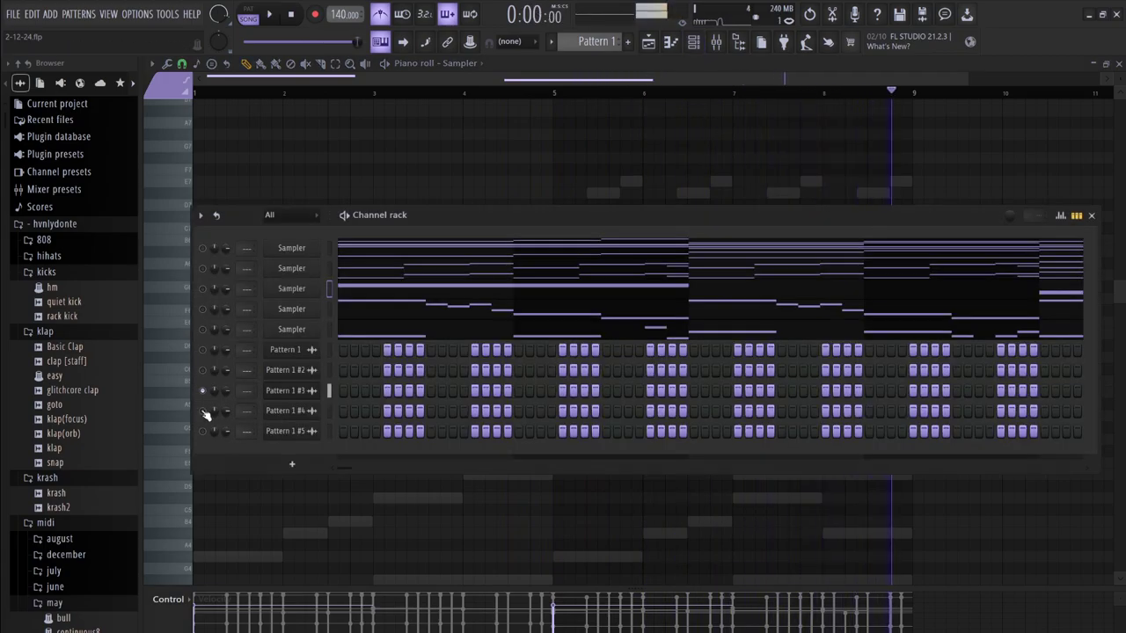
pyautogui.click(348, 313)
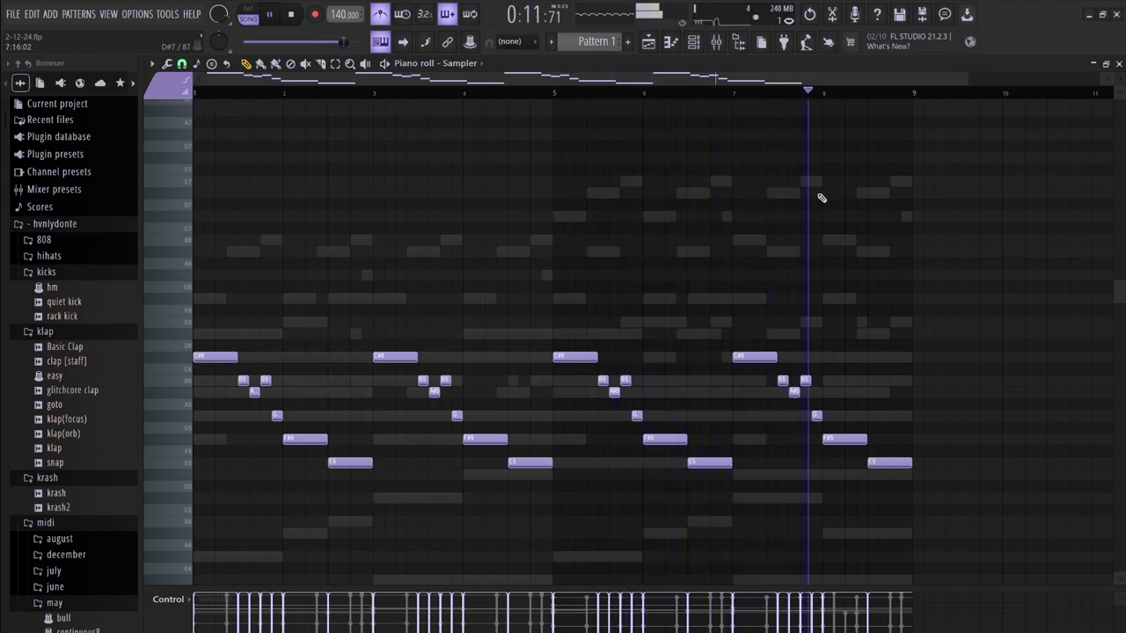
pyautogui.press('space')
# Solo the Pattern 1 #5 audio channel and play it while viewing the fifth Sampler's notes in the piano roll
pyautogui.click(693, 44)
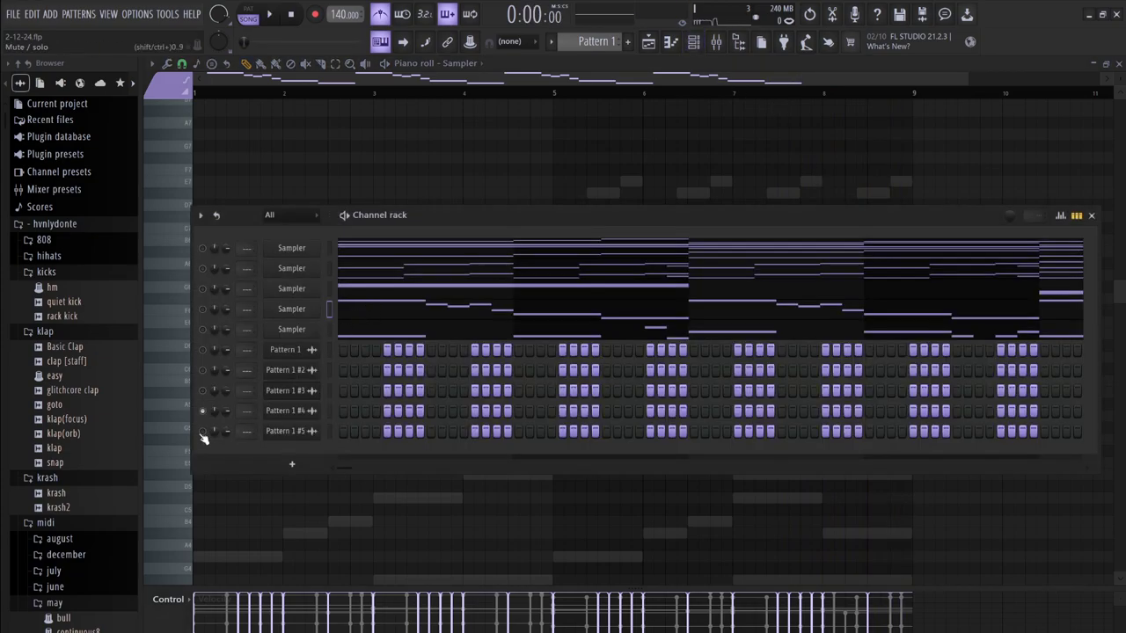
pyautogui.click(418, 327)
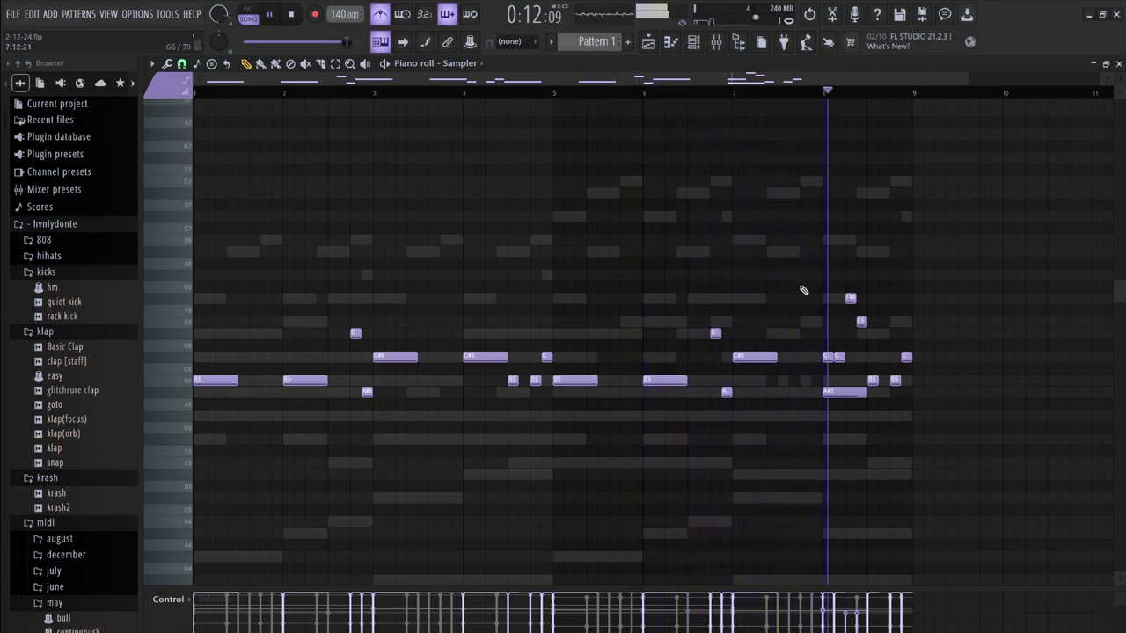
pyautogui.press('space')
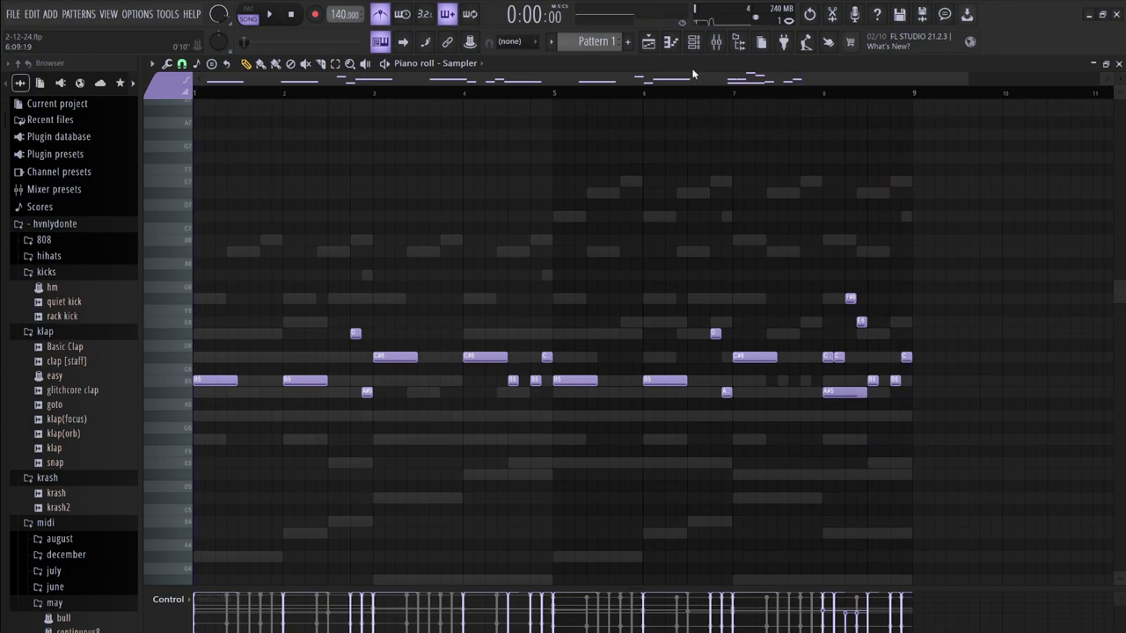
# Unmute every channel in the channel rack, start playback, and select the five Pattern 1 audio channels
pyautogui.click(693, 42)
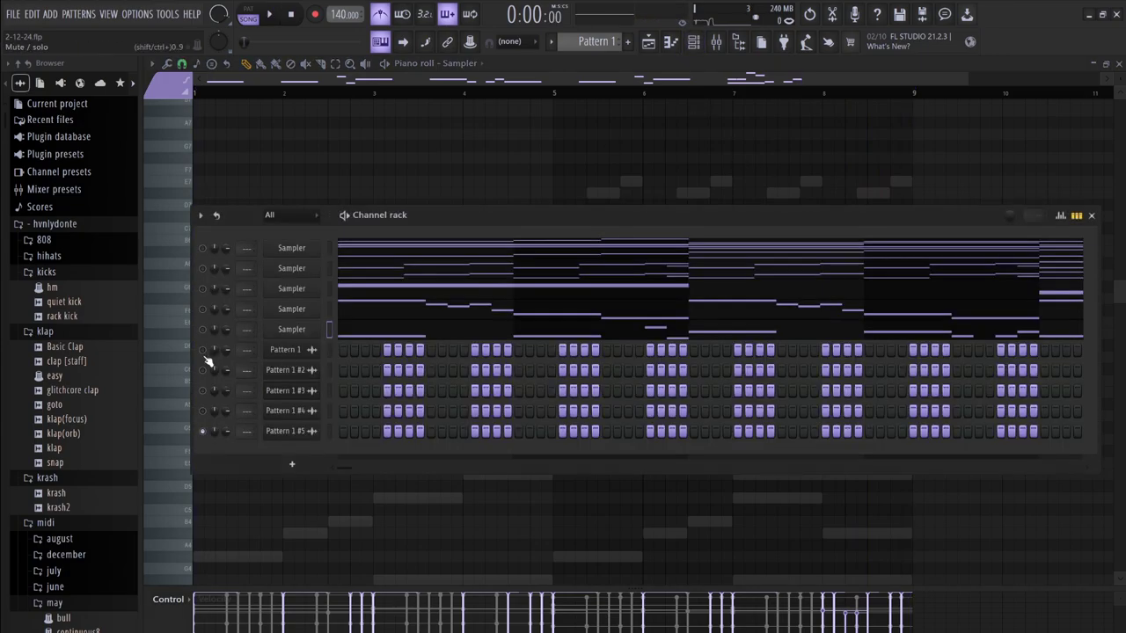
pyautogui.press('space')
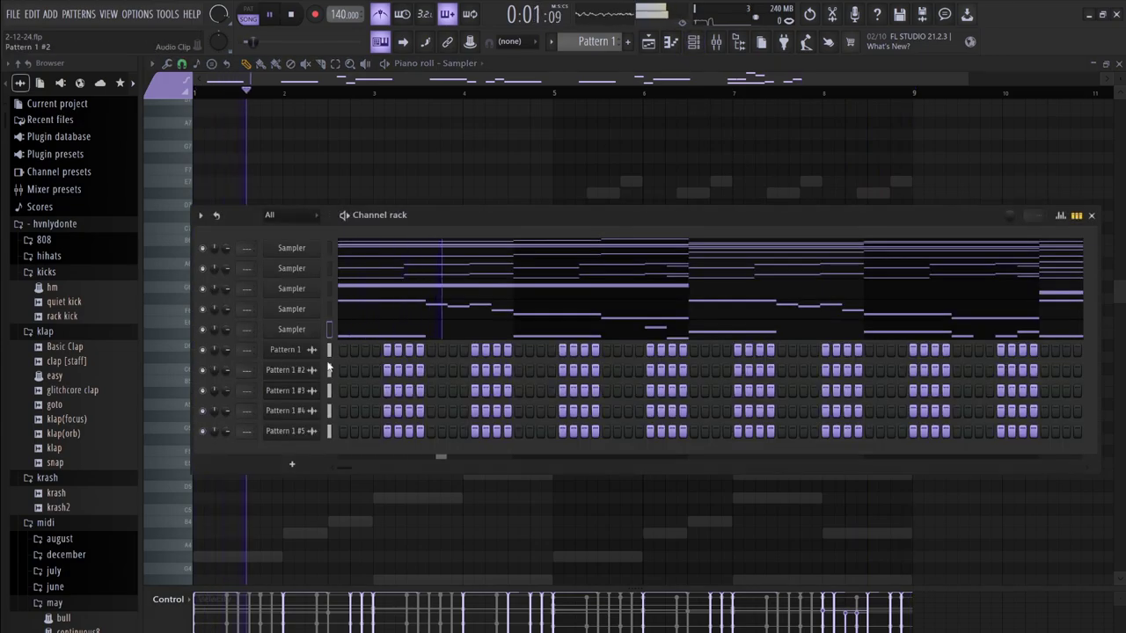
pyautogui.moveTo(331, 365); pyautogui.dragTo(330, 432)
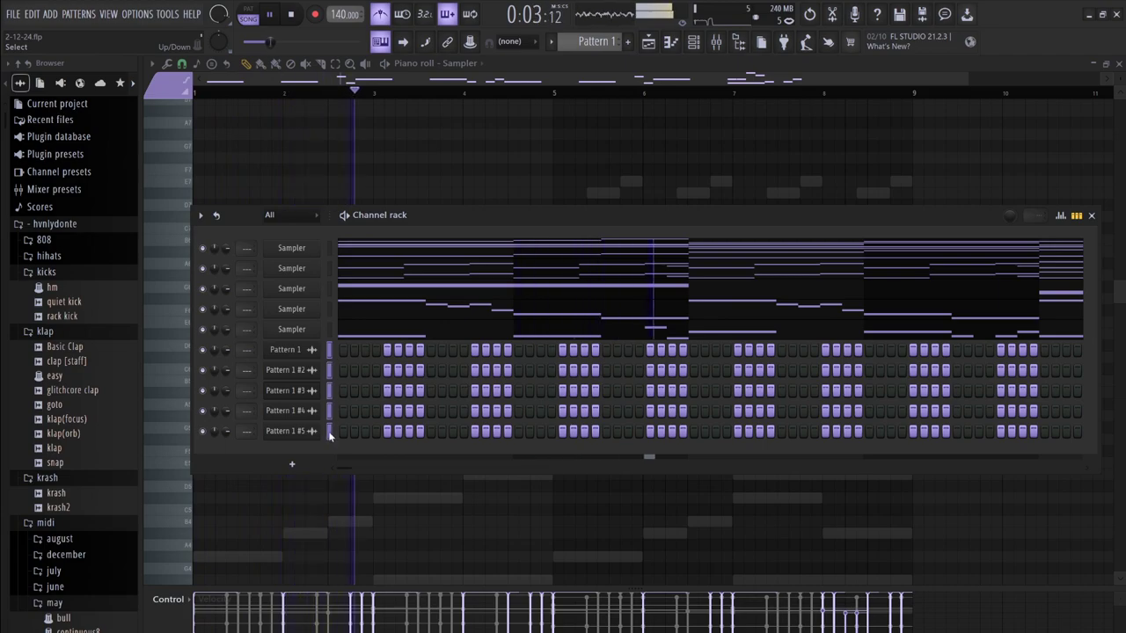
# Assign the selected audio channels to mixer inserts 1 to 5 and route those tracks into Insert 6
pyautogui.click(716, 41)
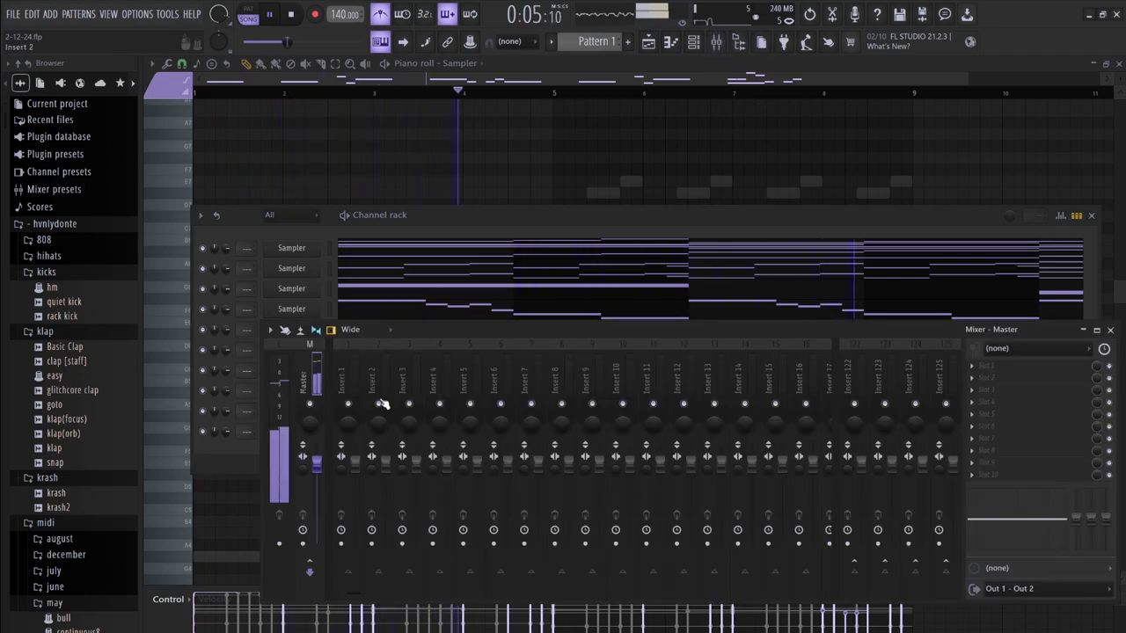
pyautogui.click(356, 378)
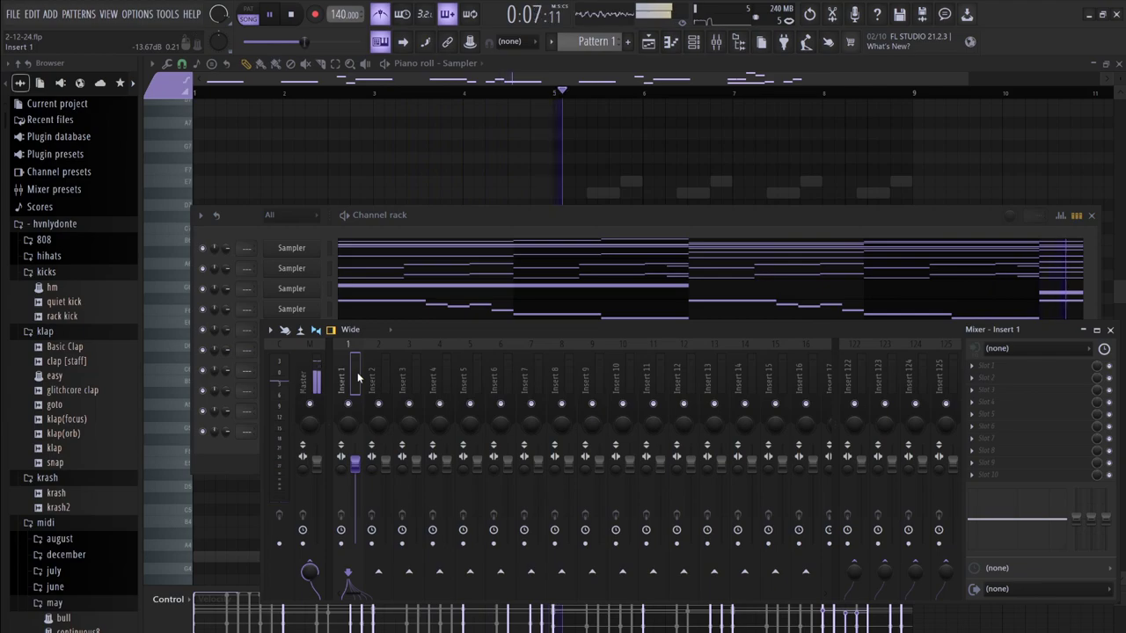
pyautogui.hotkey('ctrl', 'l')
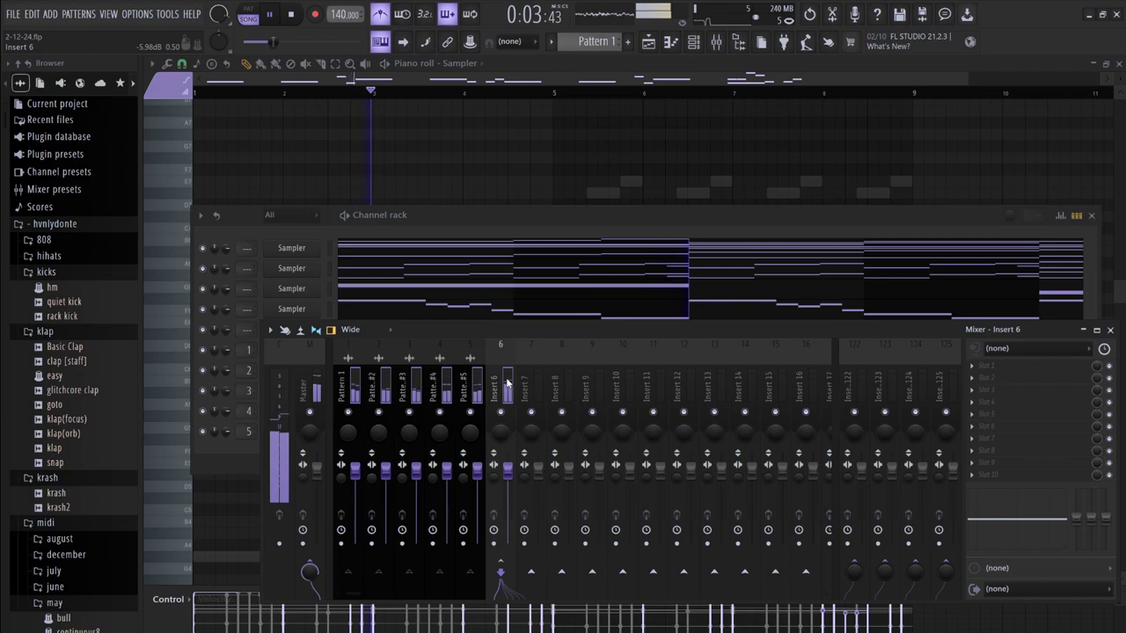
pyautogui.click(480, 390)
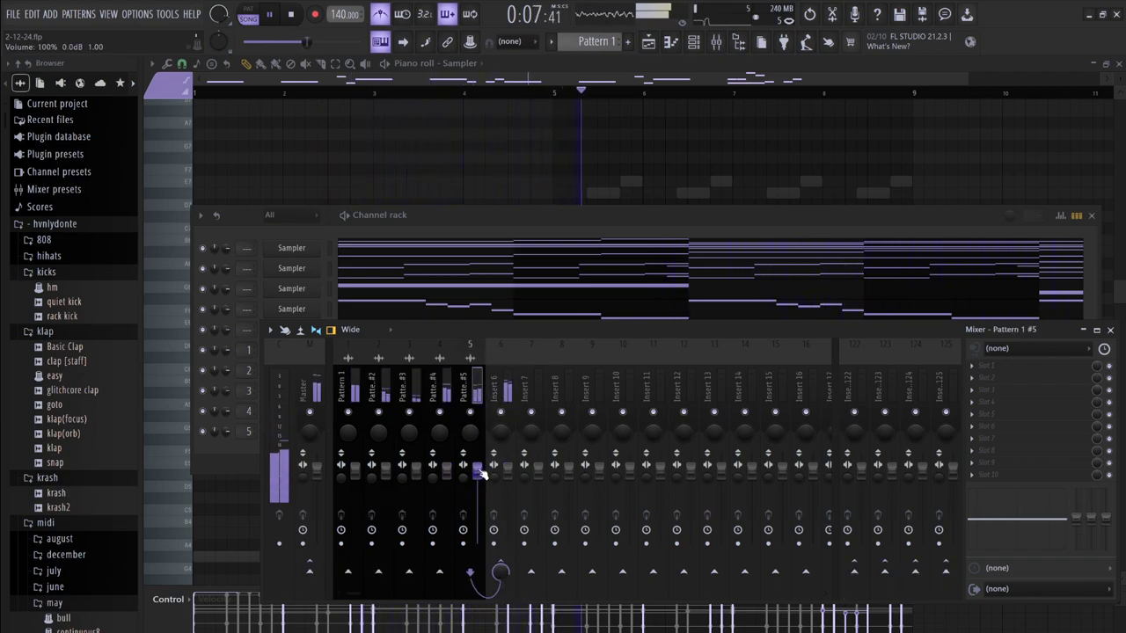
# Turn off the metronome, then load Fruity soft clipper on the Master track and adjust its post gain
pyautogui.click(380, 15)
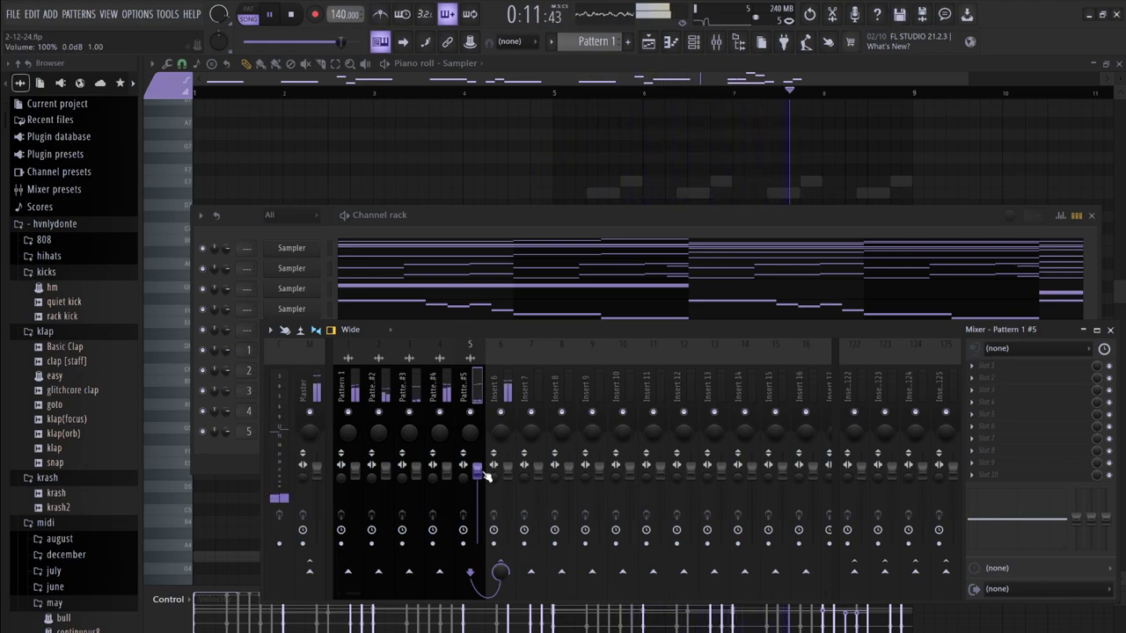
pyautogui.click(317, 394)
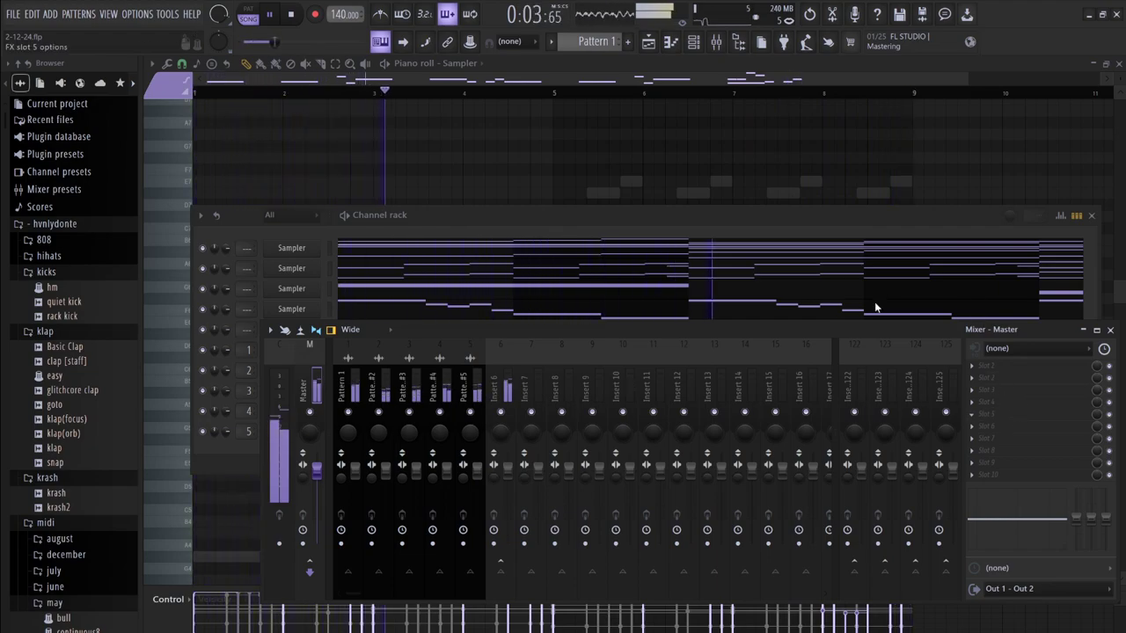
pyautogui.click(785, 383)
pyautogui.moveTo(312, 252); pyautogui.dragTo(313, 253)
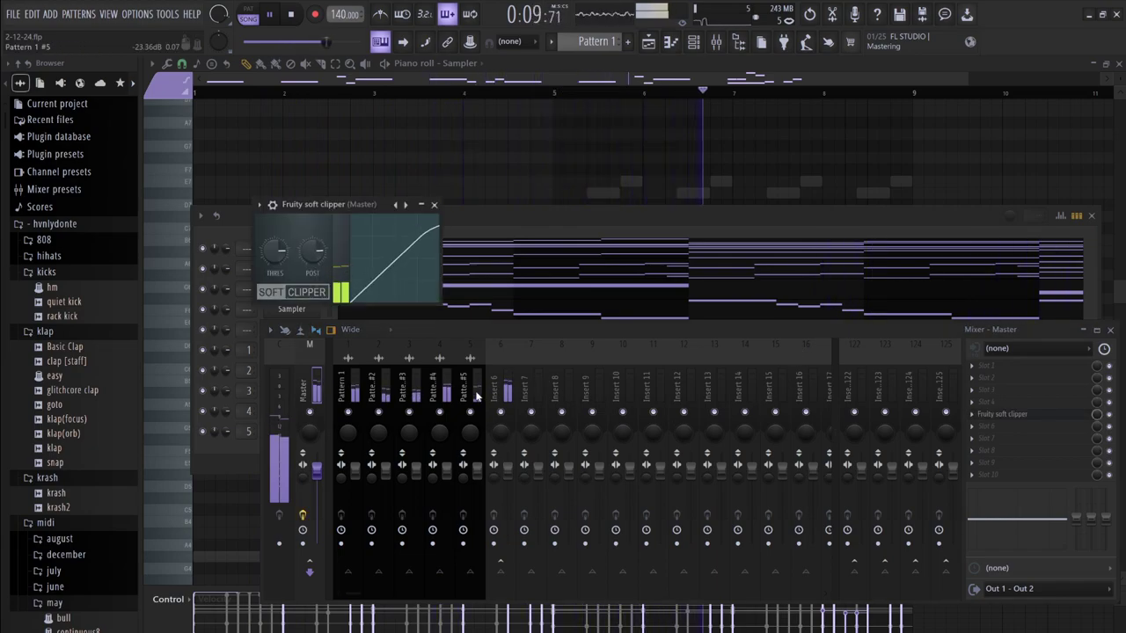
# Lower the mixer volumes of Pattern 1 #5, #4, #3 and #2 to 0%
pyautogui.click(475, 470)
pyautogui.moveTo(475, 471); pyautogui.dragTo(455, 494)
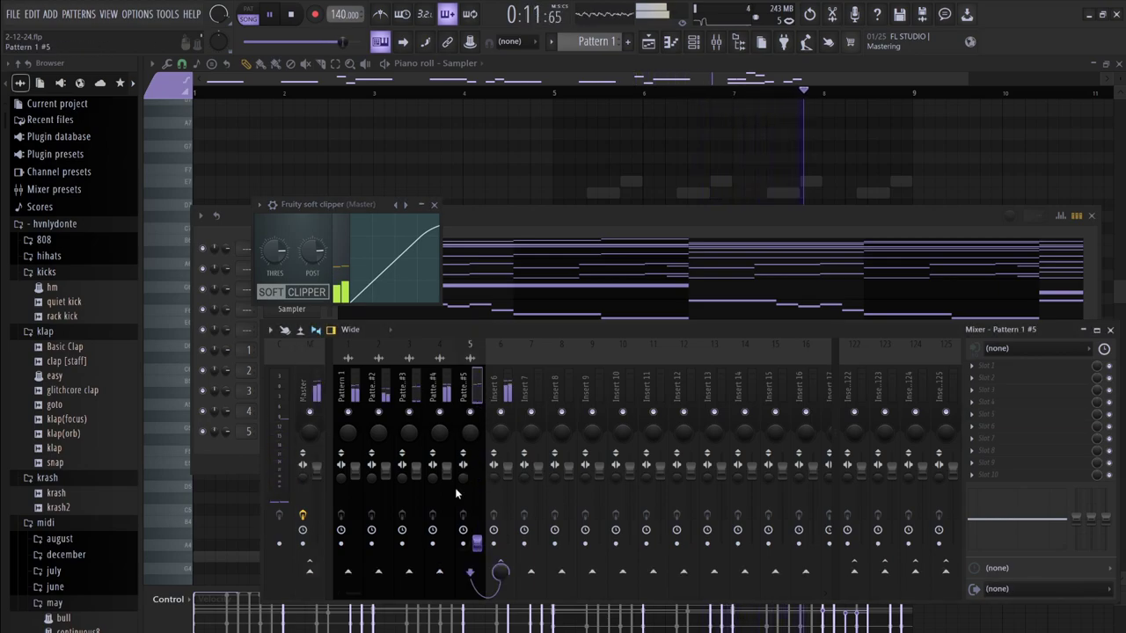
pyautogui.moveTo(405, 466); pyautogui.dragTo(413, 536)
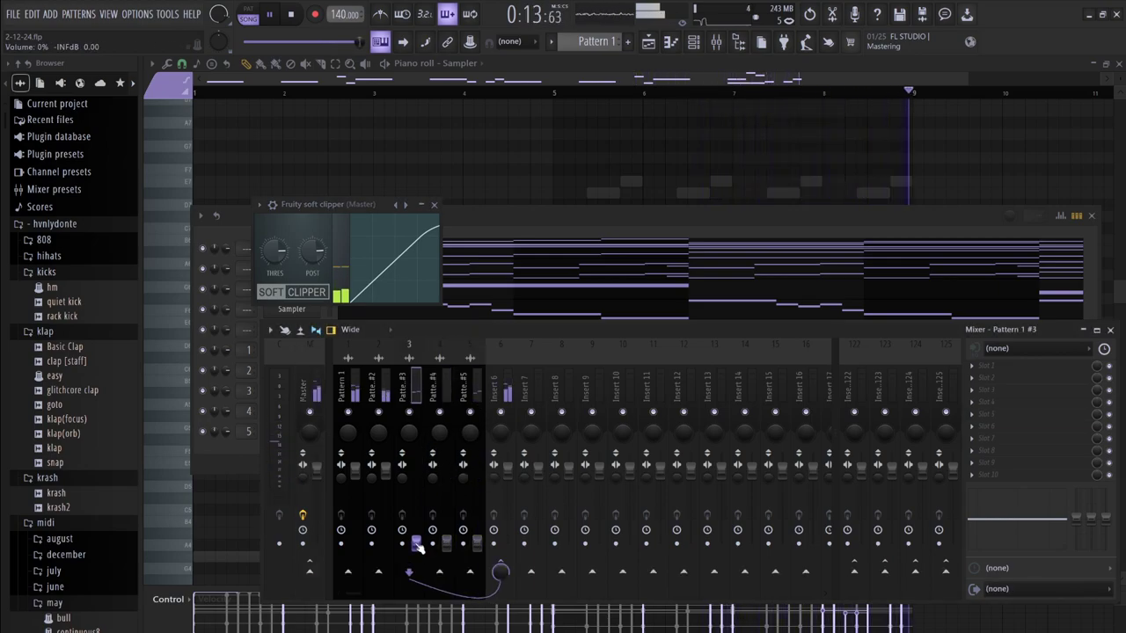
pyautogui.moveTo(391, 476); pyautogui.dragTo(389, 535)
# Load Fruity parametric EQ 2 on the Pattern 1 track, cutting lows at 87 Hz and highs at 20000 Hz and boosting bands 4 and 6
pyautogui.click(357, 472)
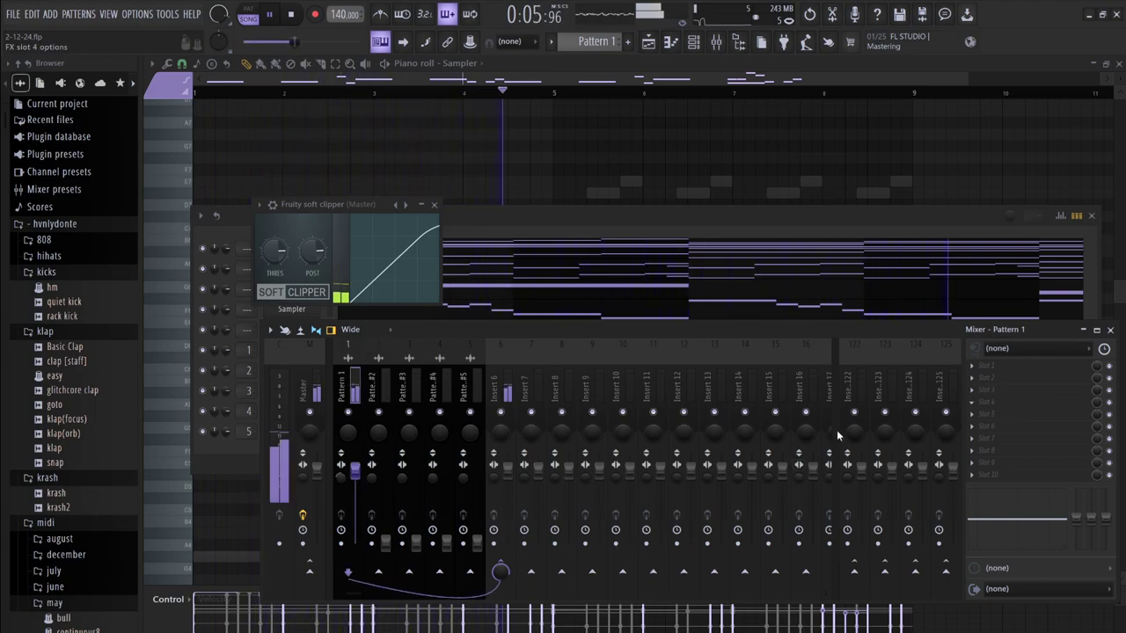
pyautogui.click(816, 502)
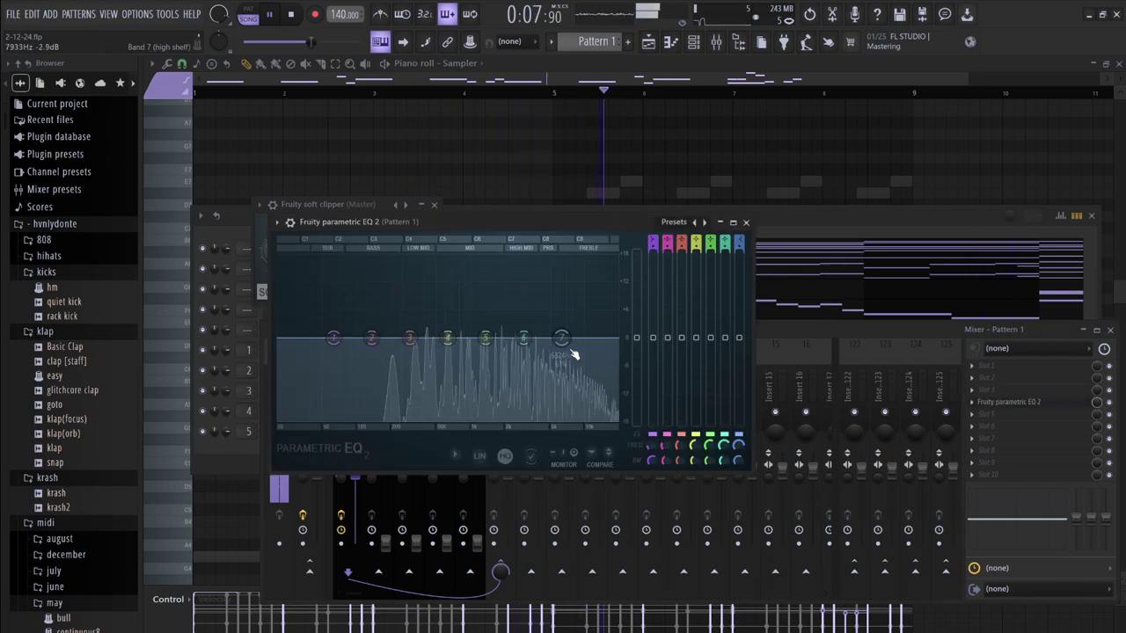
pyautogui.moveTo(333, 337); pyautogui.dragTo(355, 417)
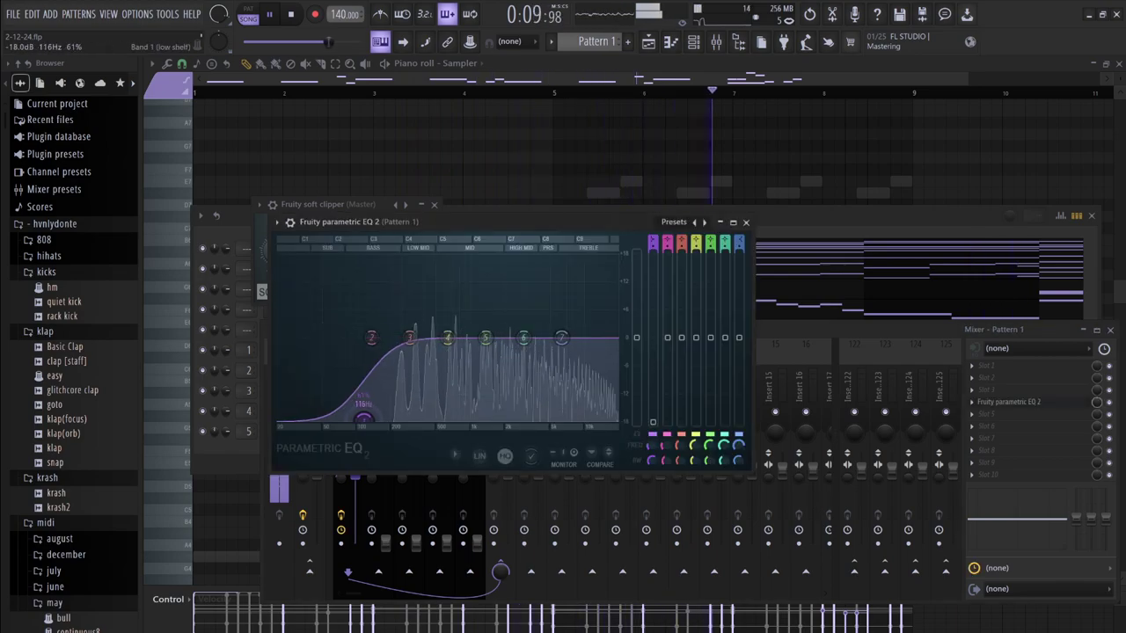
pyautogui.moveTo(446, 338); pyautogui.dragTo(447, 333)
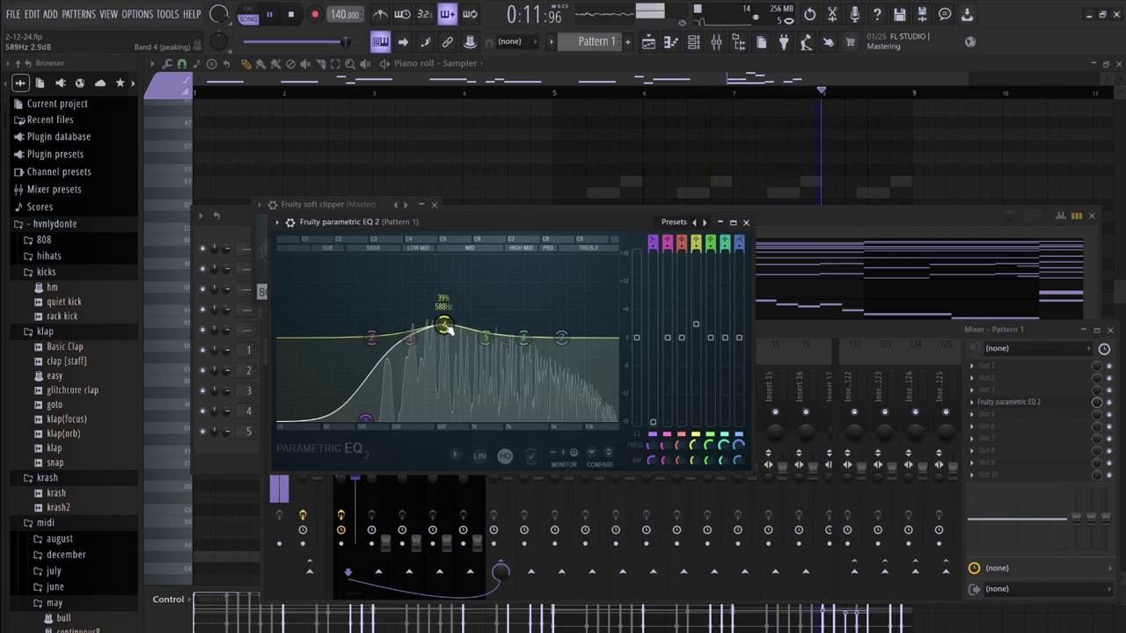
pyautogui.moveTo(525, 332); pyautogui.dragTo(600, 380)
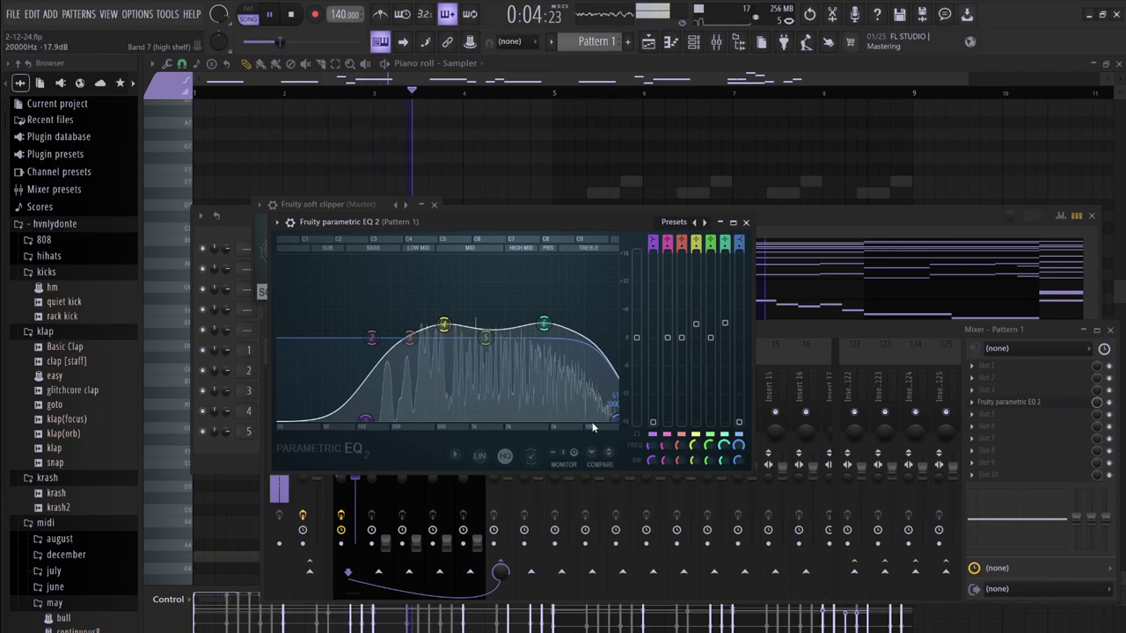
pyautogui.moveTo(350, 419); pyautogui.dragTo(349, 420)
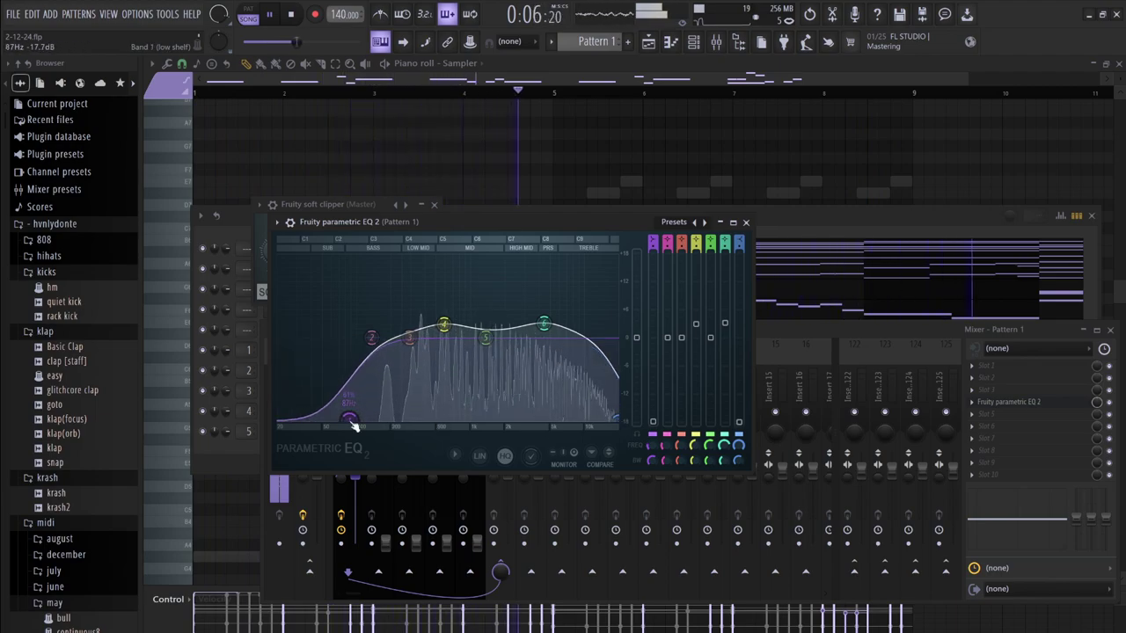
pyautogui.click(748, 225)
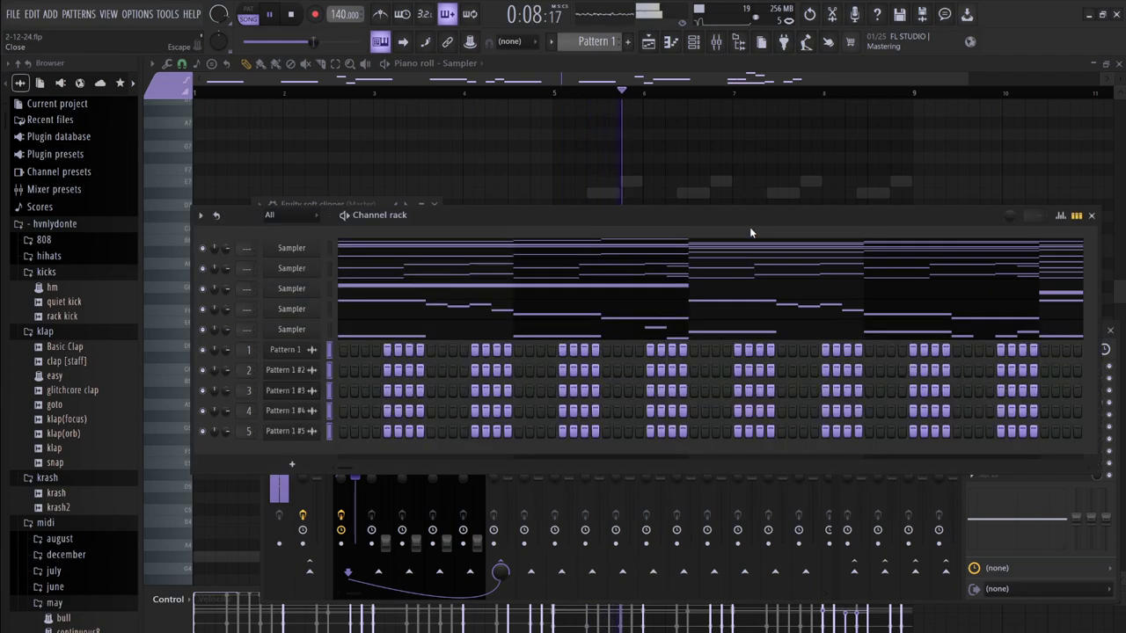
# Raise the Pattern 1 #2 mixer track's volume to 100% and pan it slightly left
pyautogui.click(385, 547)
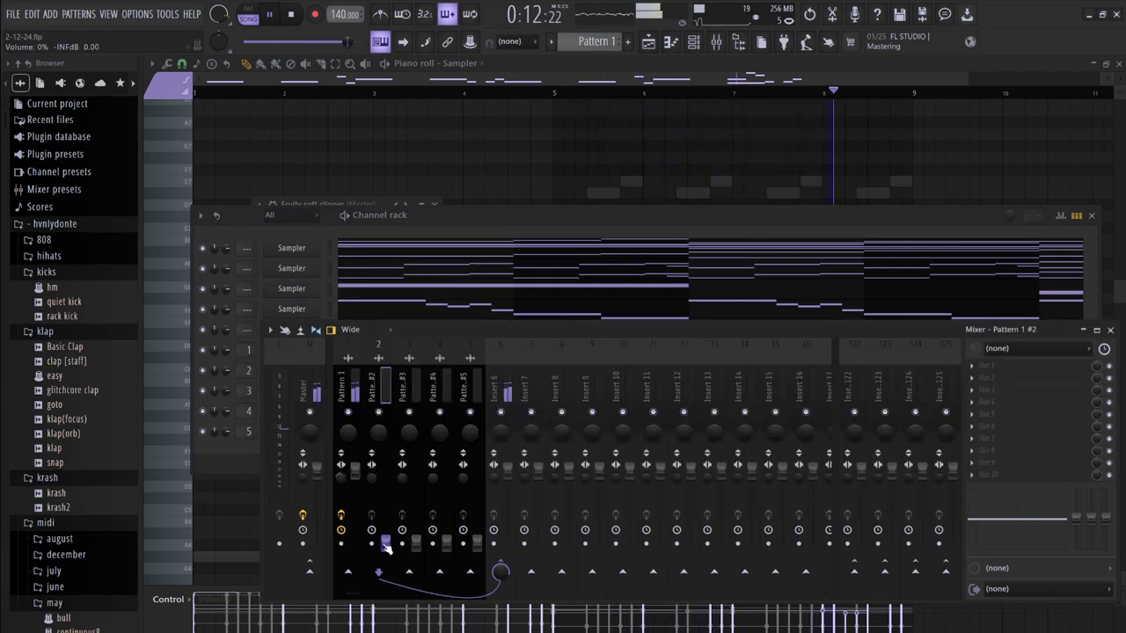
pyautogui.moveTo(384, 540); pyautogui.dragTo(384, 473)
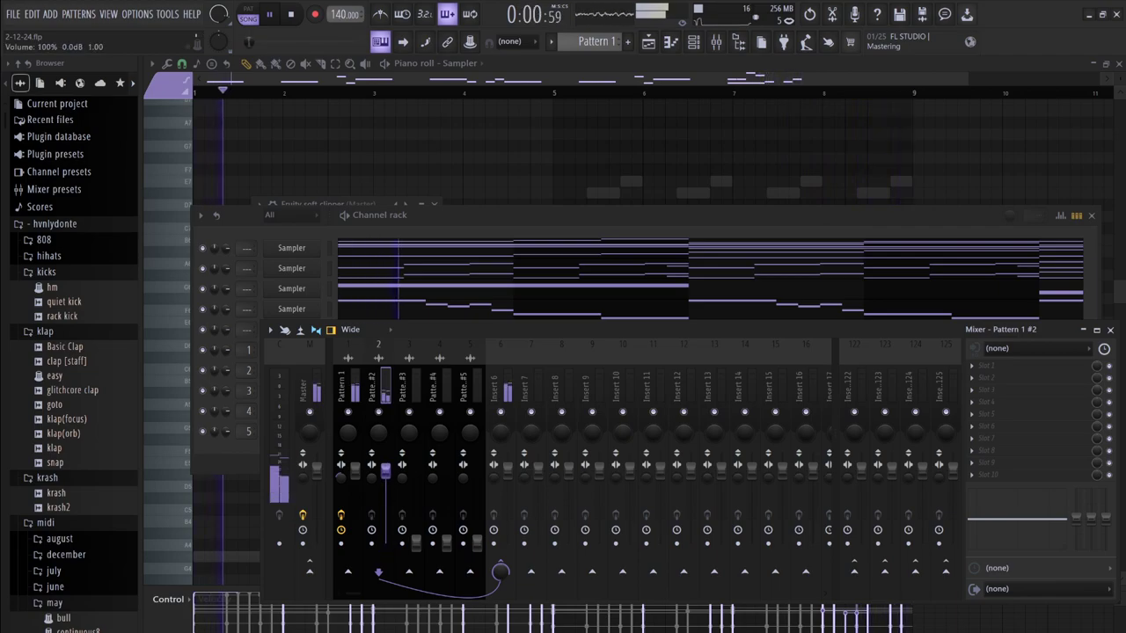
pyautogui.click(358, 393)
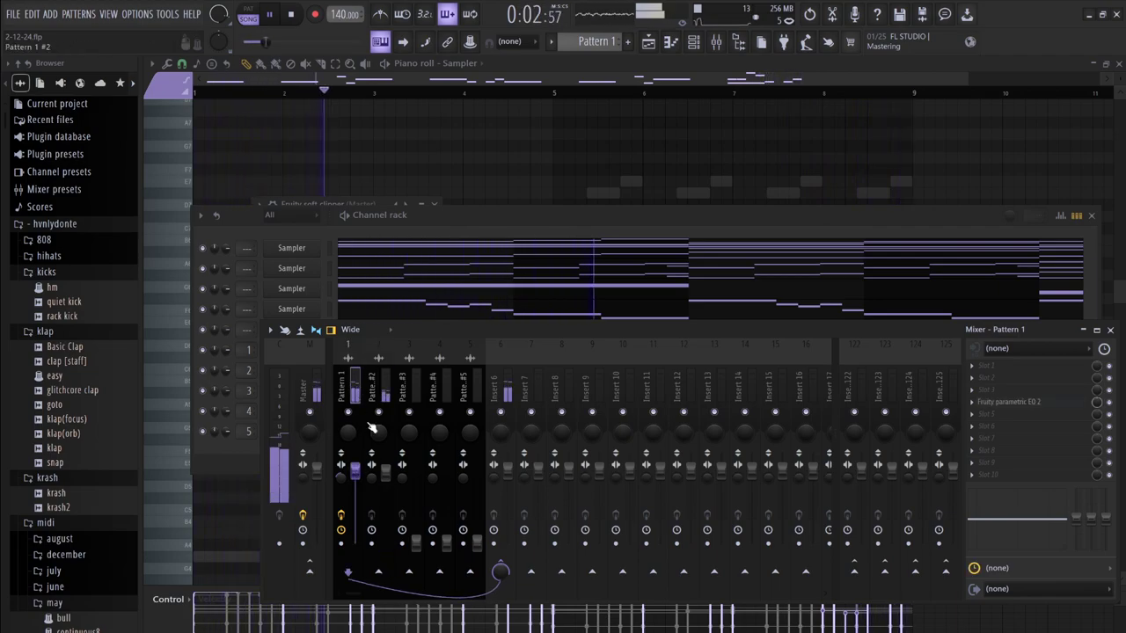
pyautogui.click(380, 480)
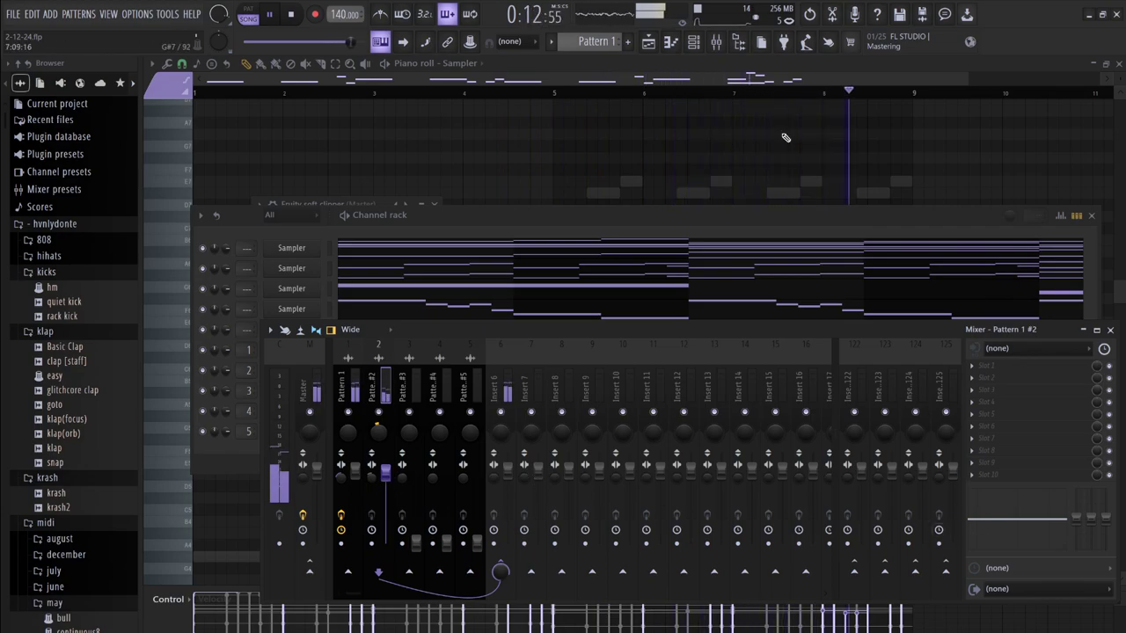
# Set the Pattern 1 #2 audio clip's gain to 12.6 dB in the playlist and restart playback
pyautogui.click(648, 42)
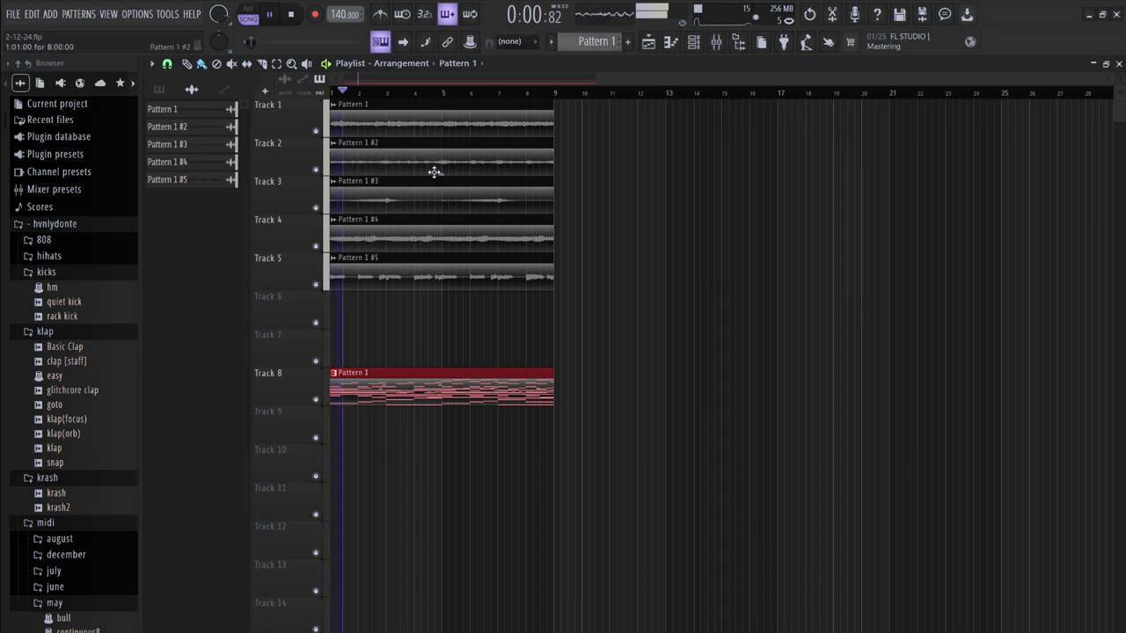
pyautogui.moveTo(442, 176); pyautogui.dragTo(451, 173)
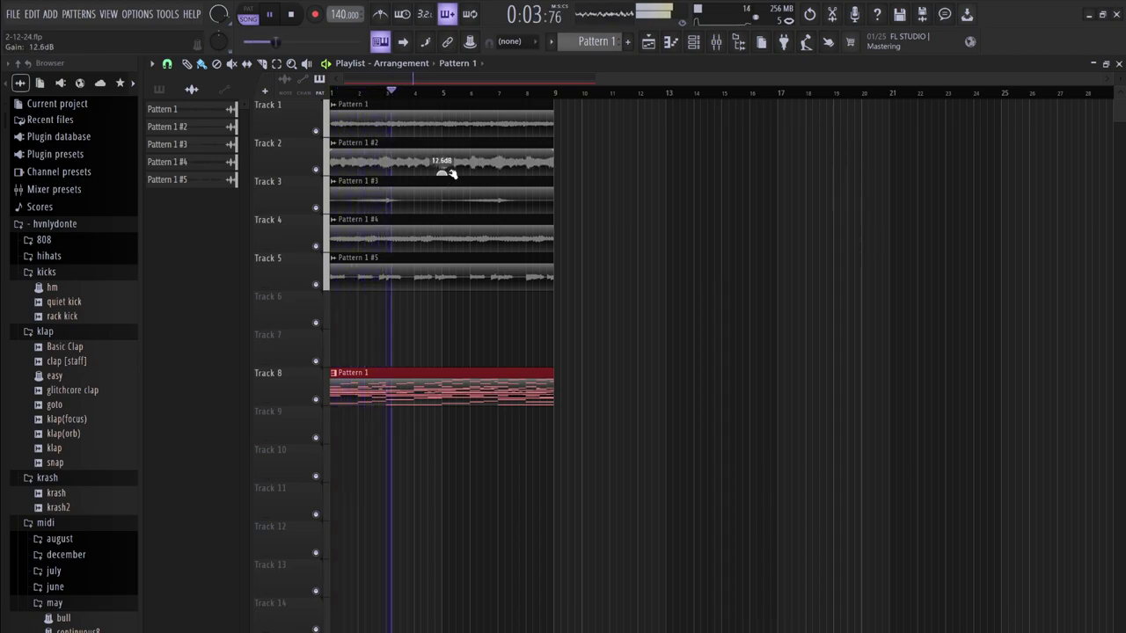
pyautogui.click(695, 41)
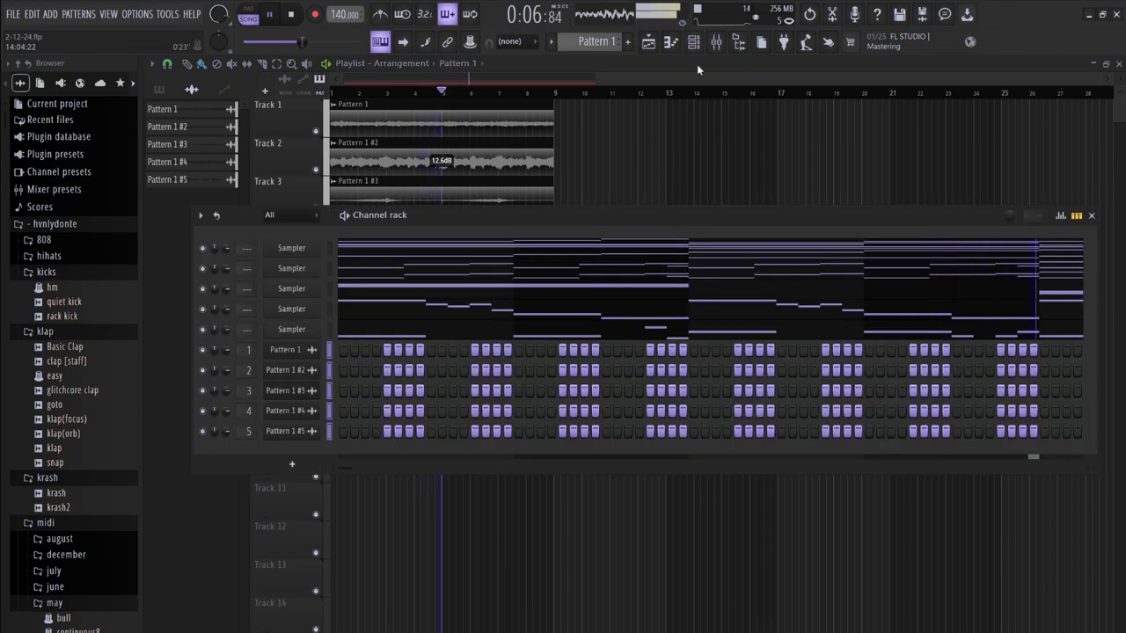
pyautogui.click(694, 42)
pyautogui.click(694, 43)
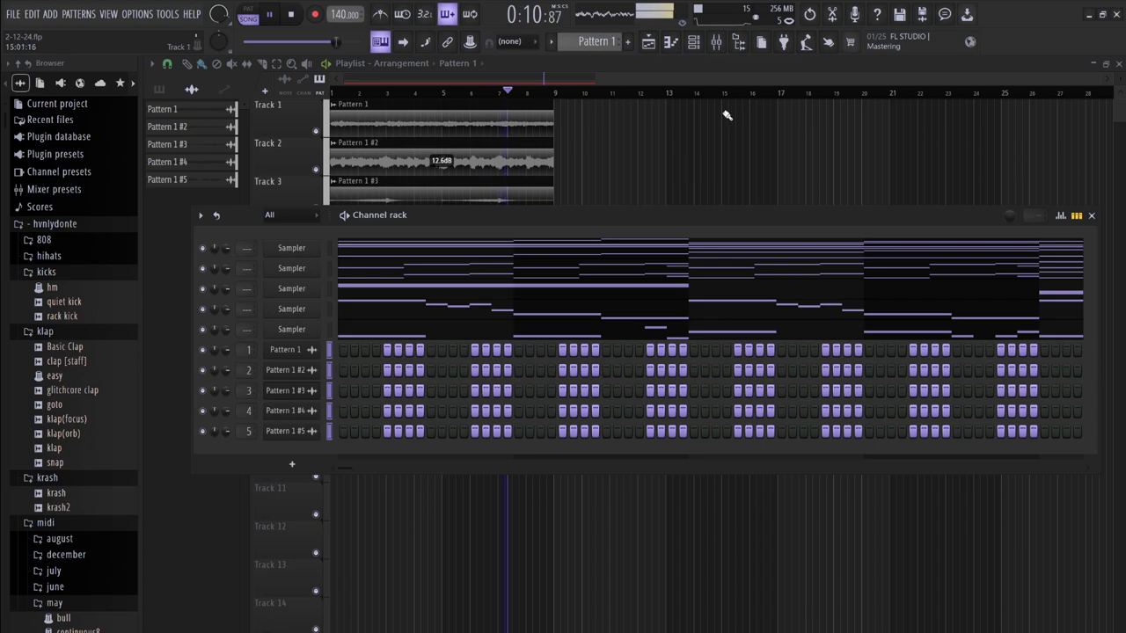
pyautogui.press('space')
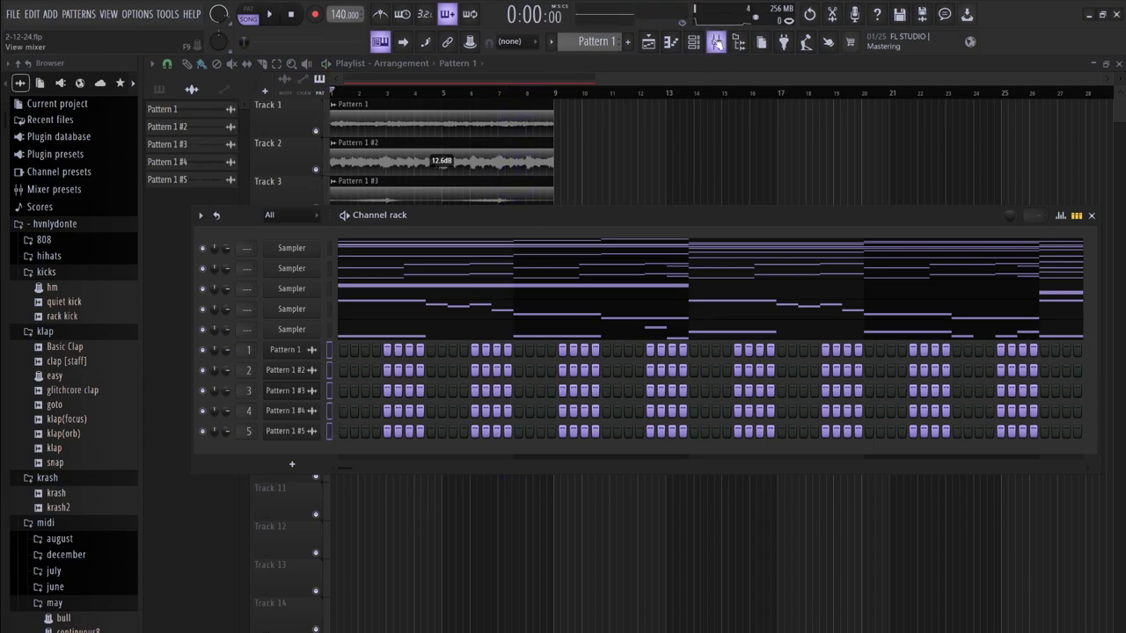
pyautogui.press('space')
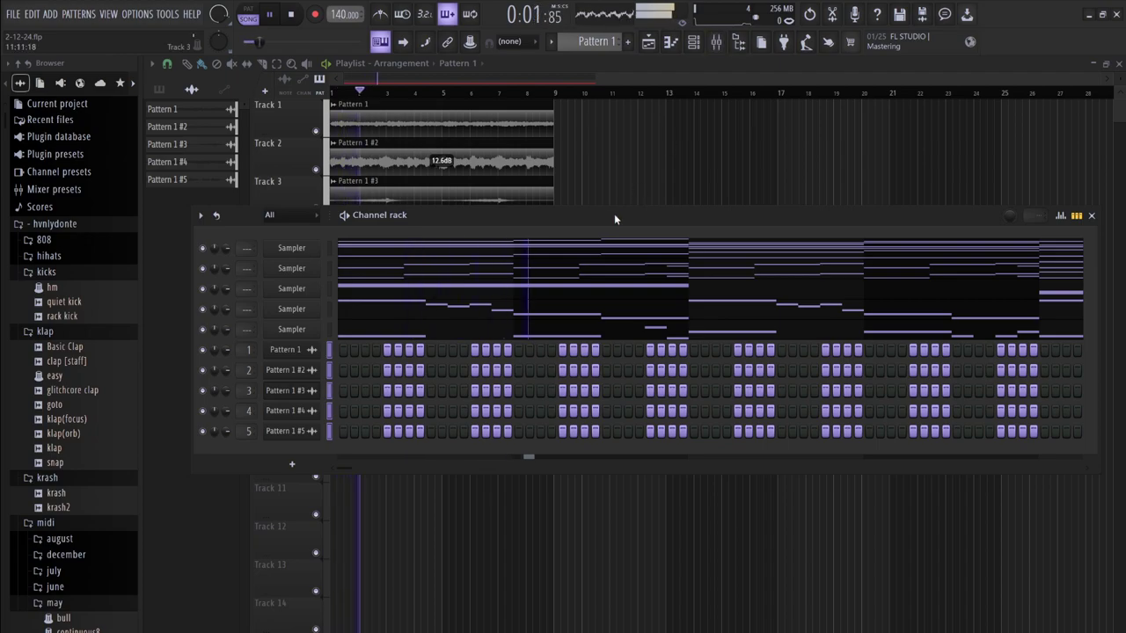
# Lower the Pattern 1 #2 mixer volume, readjust its panning slightly left, and set its playlist clip gain to 10.2 dB
pyautogui.click(718, 44)
pyautogui.moveTo(386, 468); pyautogui.dragTo(385, 485)
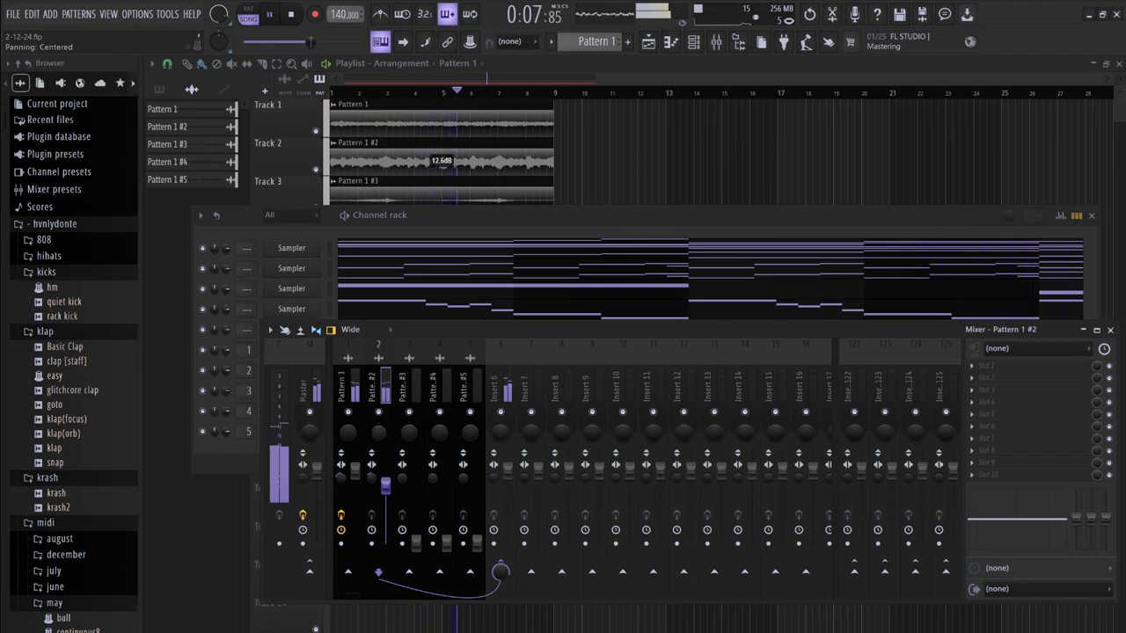
pyautogui.moveTo(379, 432); pyautogui.dragTo(379, 434)
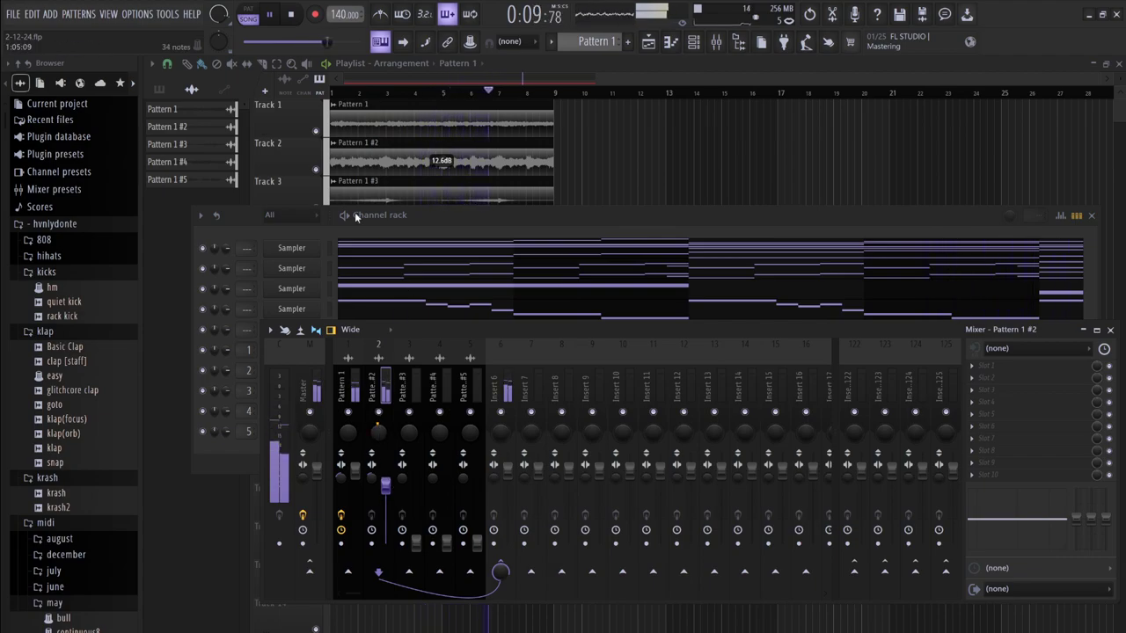
pyautogui.moveTo(447, 171); pyautogui.dragTo(442, 172)
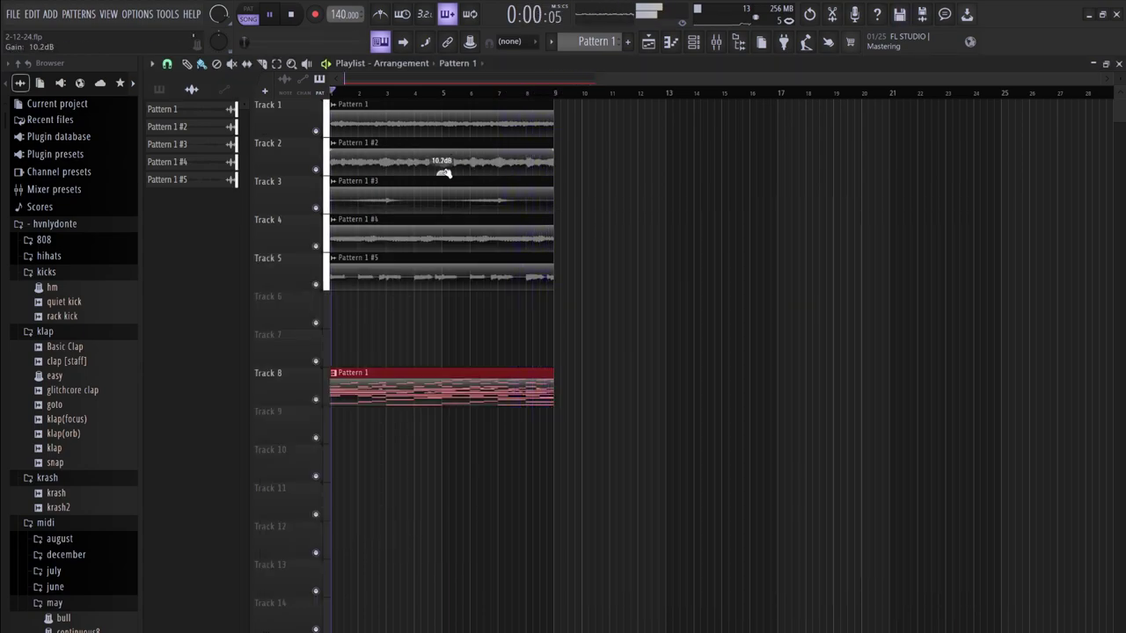
# Load Fruity parametric EQ 2 on the Pattern 1 #2 track, cutting lows by 18 dB at 99 Hz, boosting bands 4 and 5, and cutting highs
pyautogui.click(703, 46)
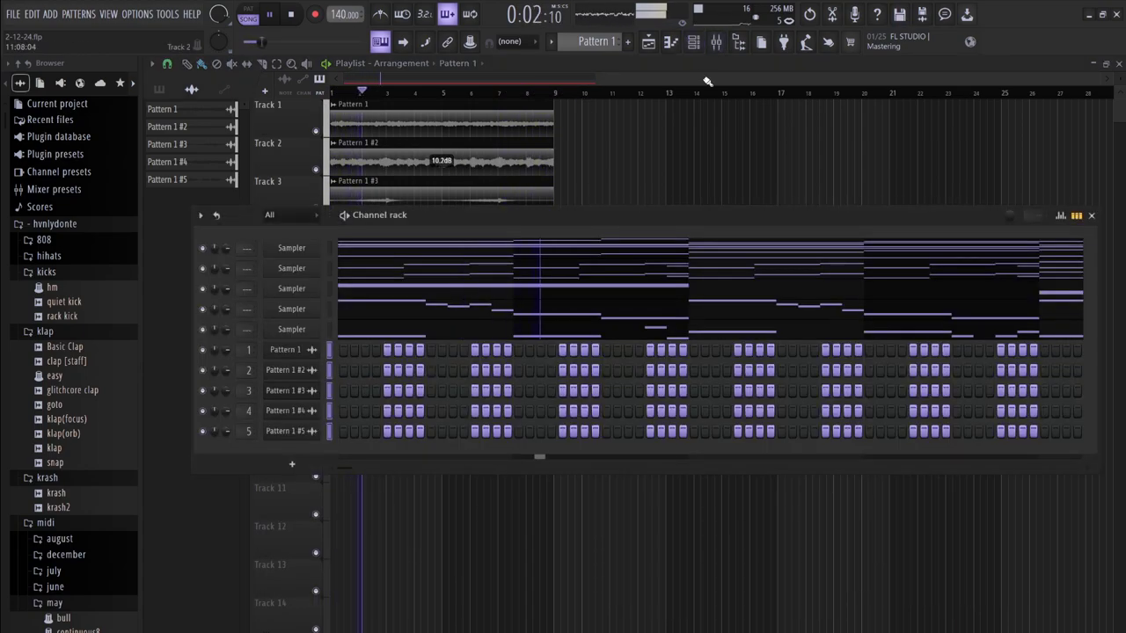
pyautogui.click(716, 44)
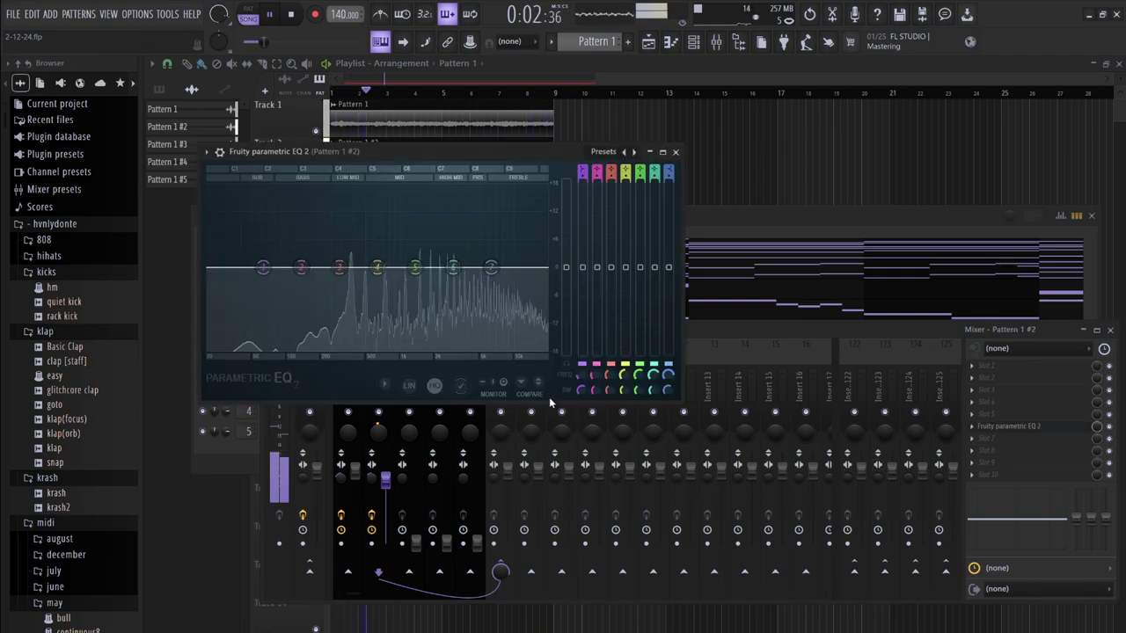
pyautogui.moveTo(263, 267); pyautogui.dragTo(303, 349)
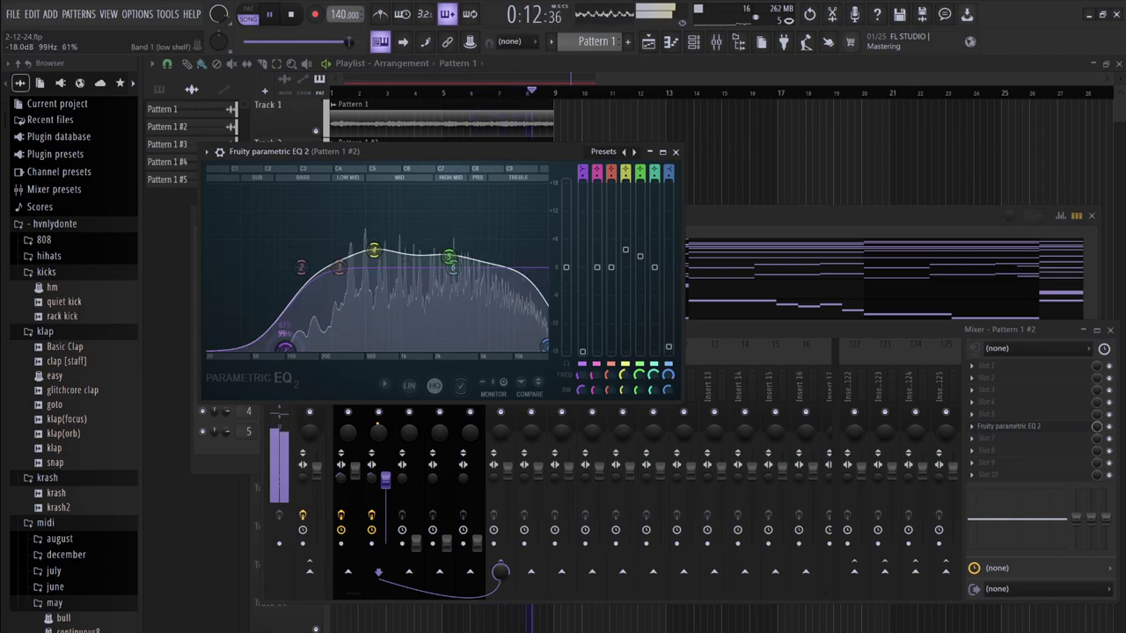
# Lower the Pattern 1 #2 mixer volume to 77% and close its equalizer and the channel rack
pyautogui.moveTo(387, 481); pyautogui.dragTo(386, 484)
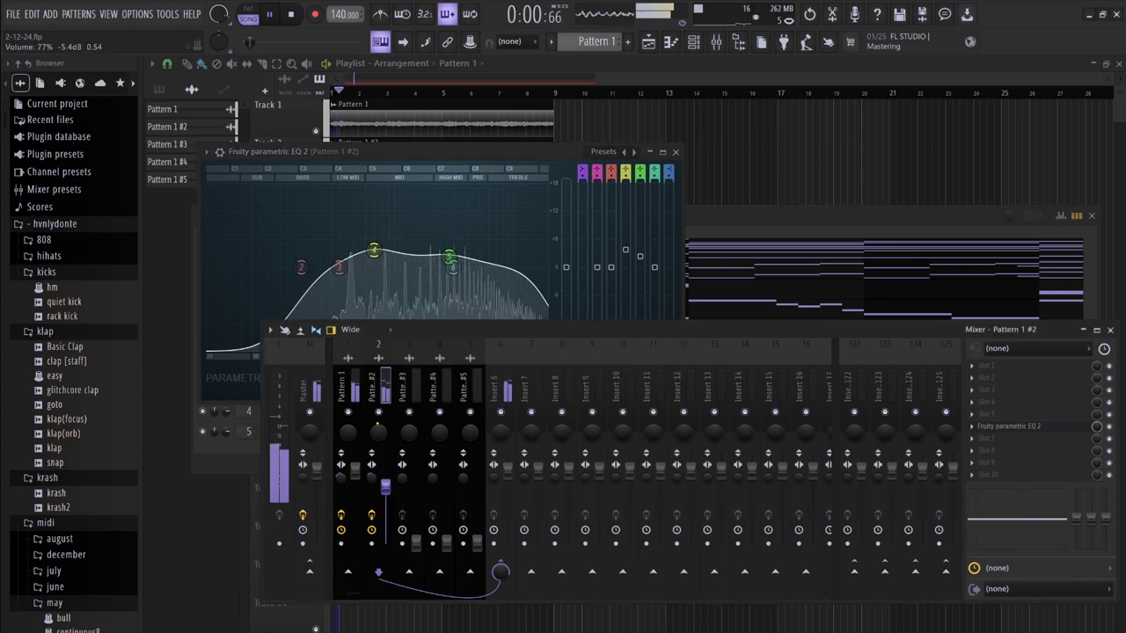
pyautogui.click(675, 152)
pyautogui.click(515, 227)
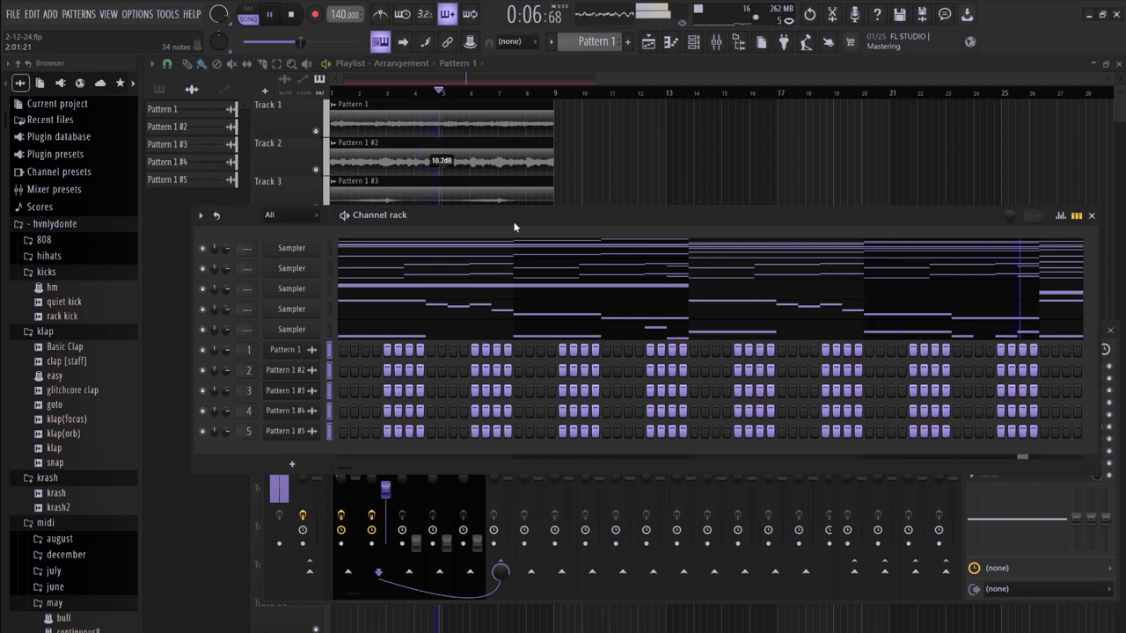
pyautogui.click(1091, 216)
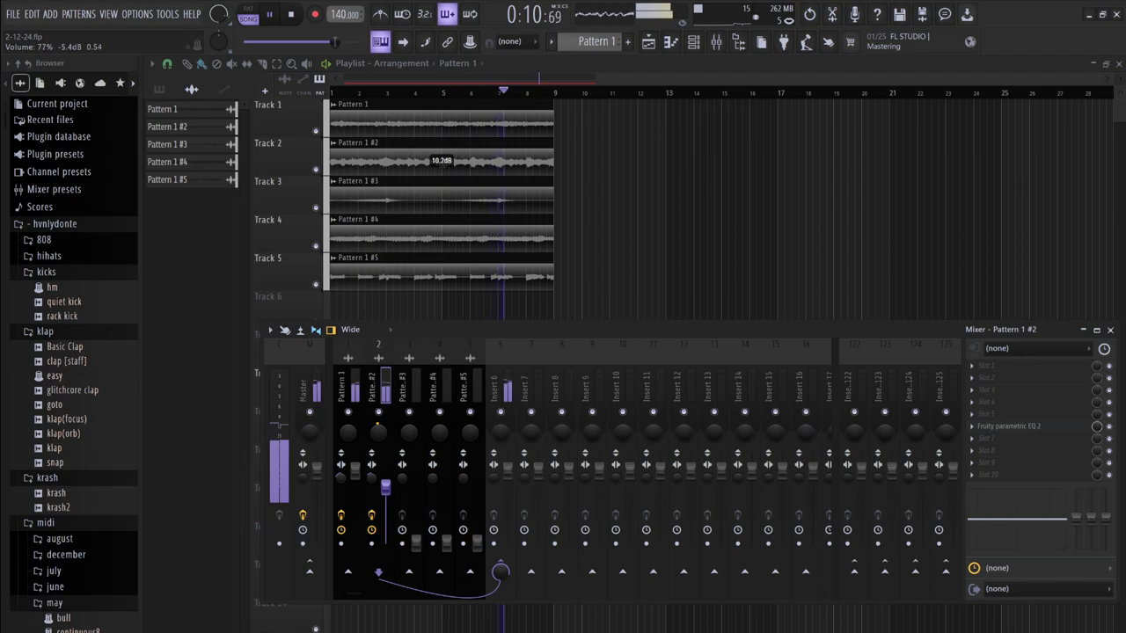
# Raise the Pattern 1 #3 mixer volume and set its playlist clip gain to 8.1 dB
pyautogui.click(419, 541)
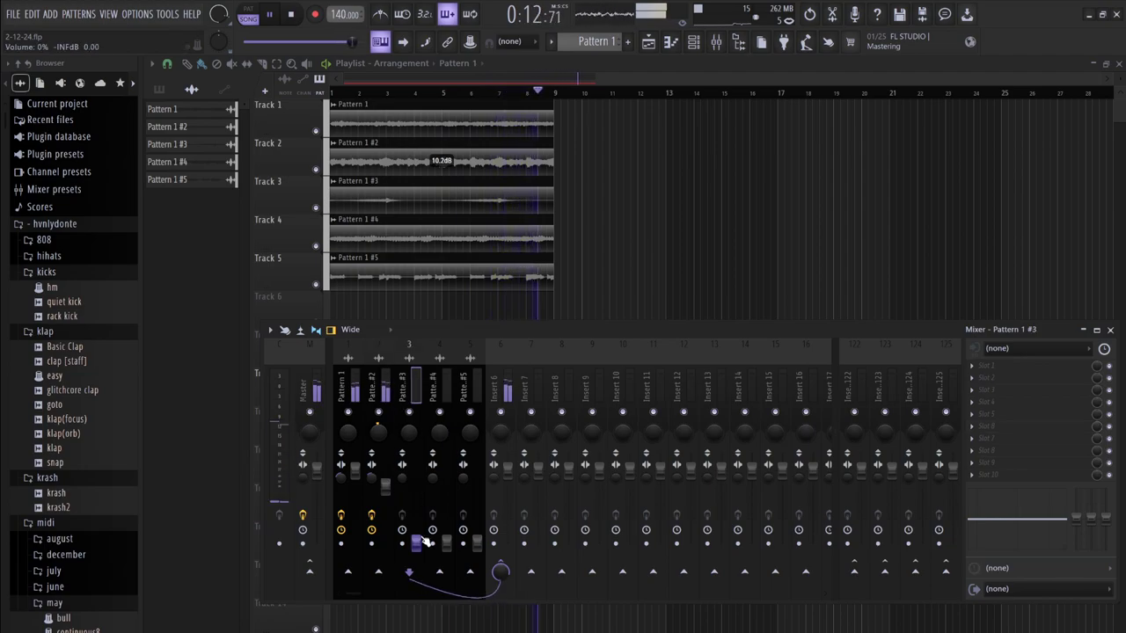
pyautogui.moveTo(415, 541); pyautogui.dragTo(415, 474)
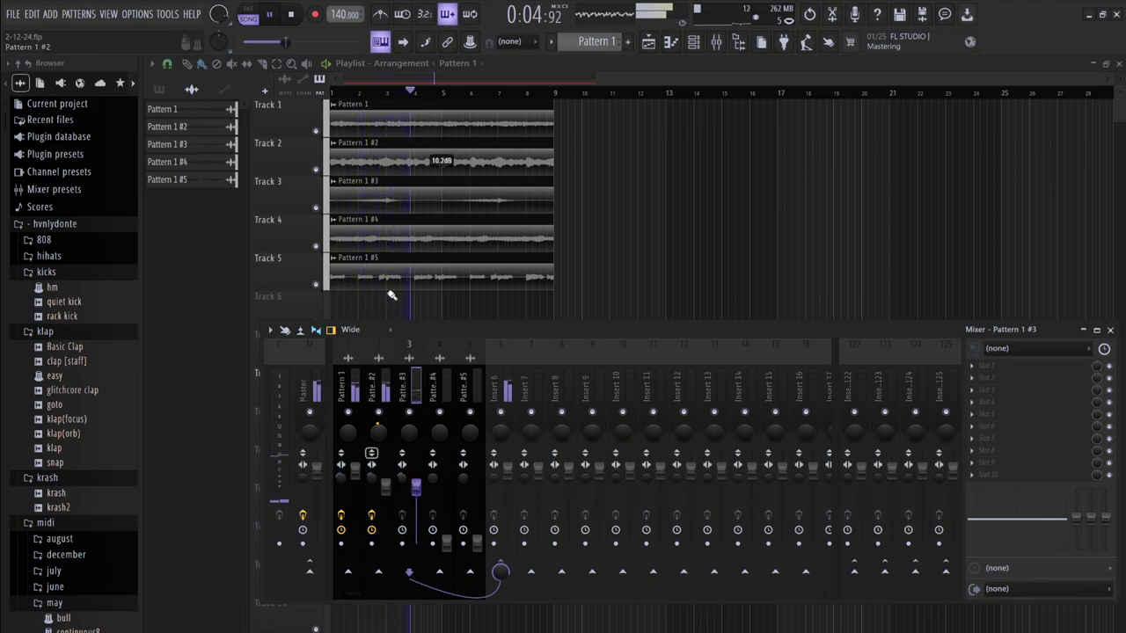
pyautogui.click(441, 212)
pyautogui.moveTo(442, 212); pyautogui.dragTo(444, 213)
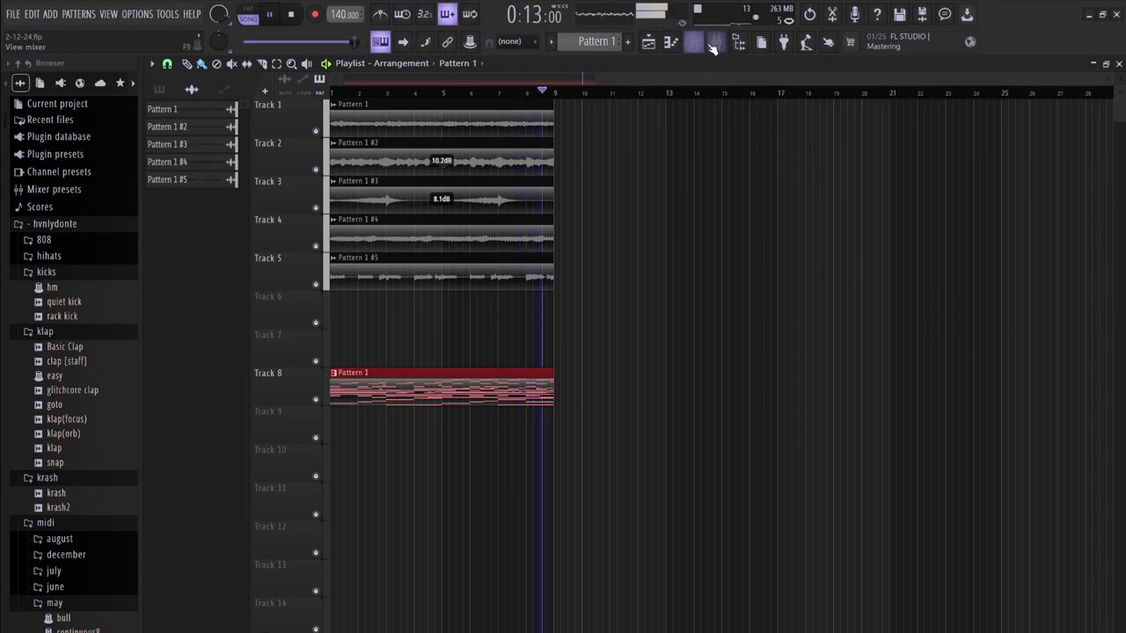
# Load Fruity parametric EQ 2 on the Pattern 1 #3 track, cutting the lows with band 1 and slightly boosting band 5
pyautogui.click(715, 42)
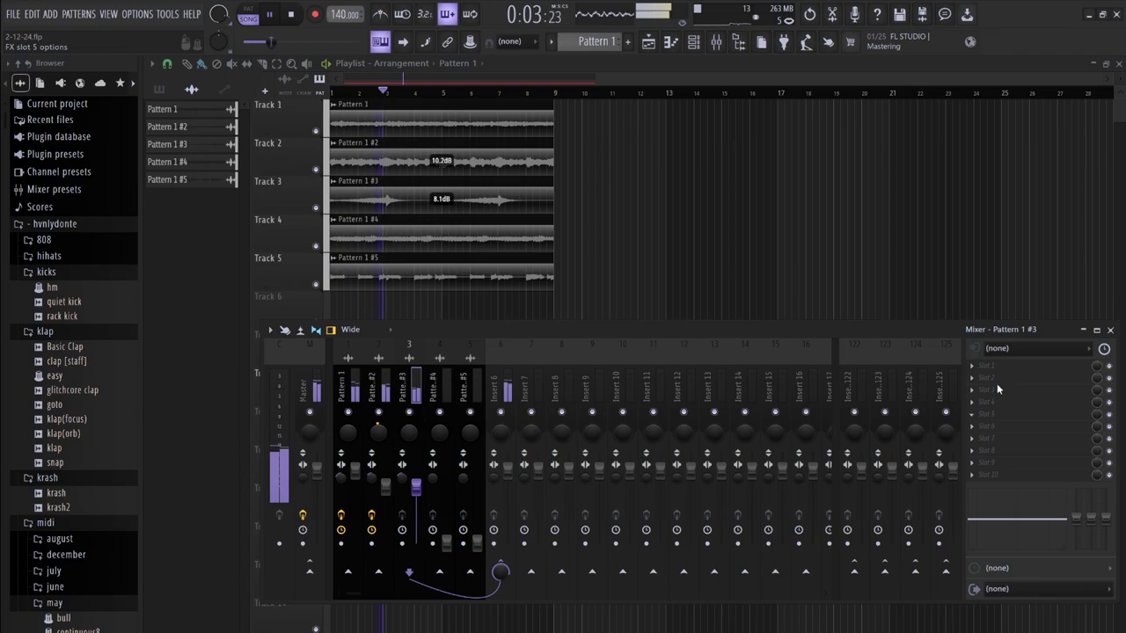
pyautogui.click(809, 505)
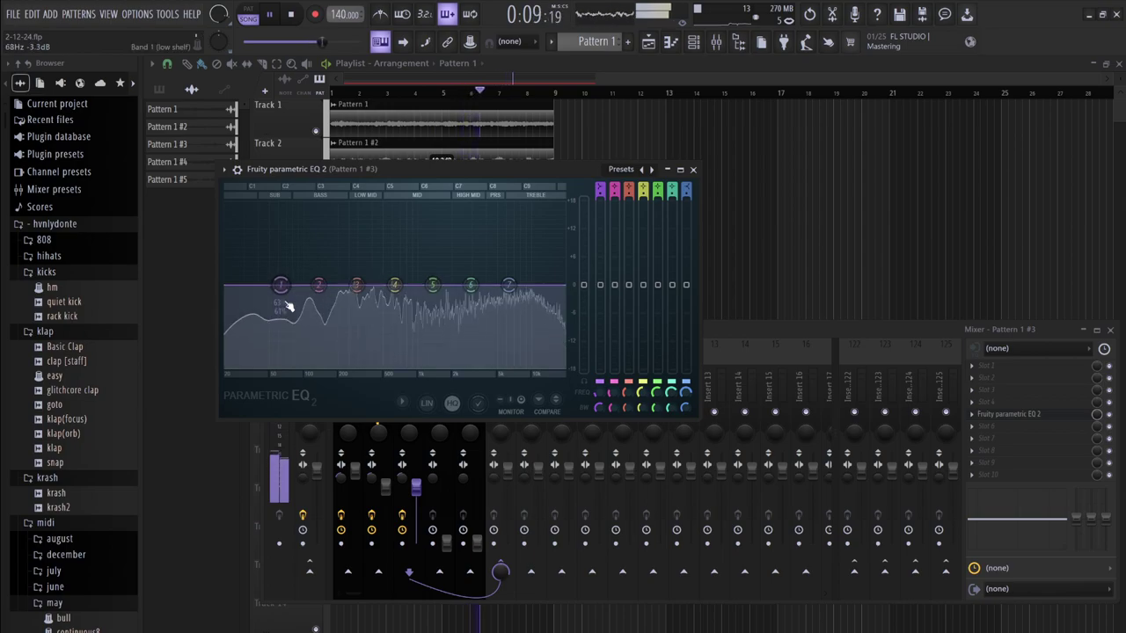
pyautogui.moveTo(286, 304); pyautogui.dragTo(262, 361)
pyautogui.moveTo(431, 284); pyautogui.dragTo(401, 275)
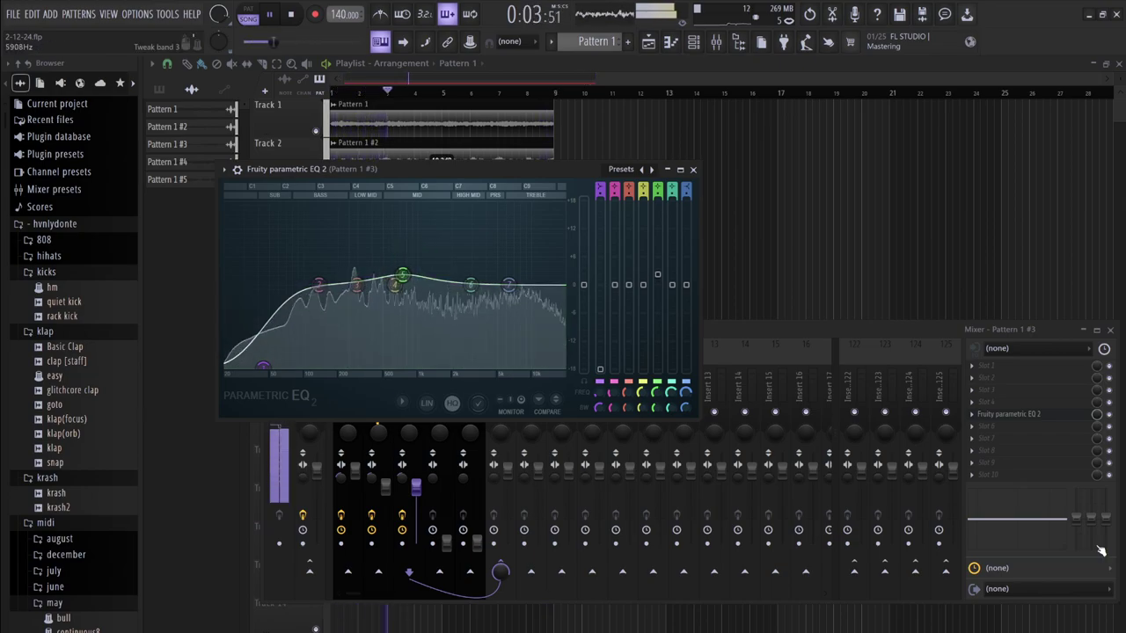
# Add Fruity PanOMatic to the Pattern 1 #3 track and raise the track's volume slightly
pyautogui.click(934, 376)
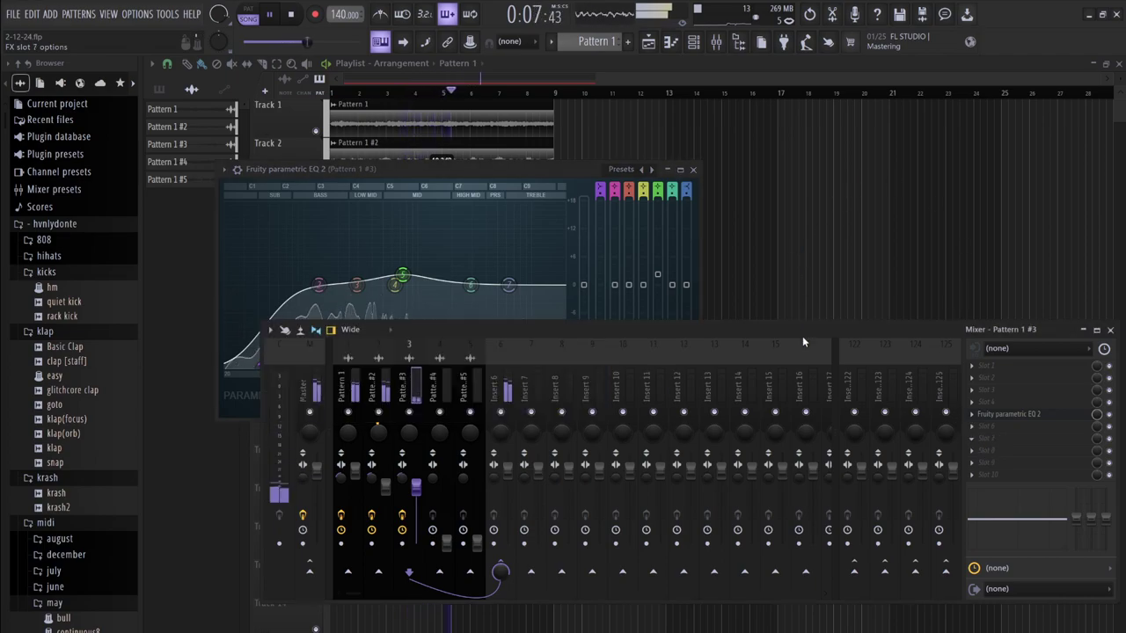
pyautogui.click(900, 95)
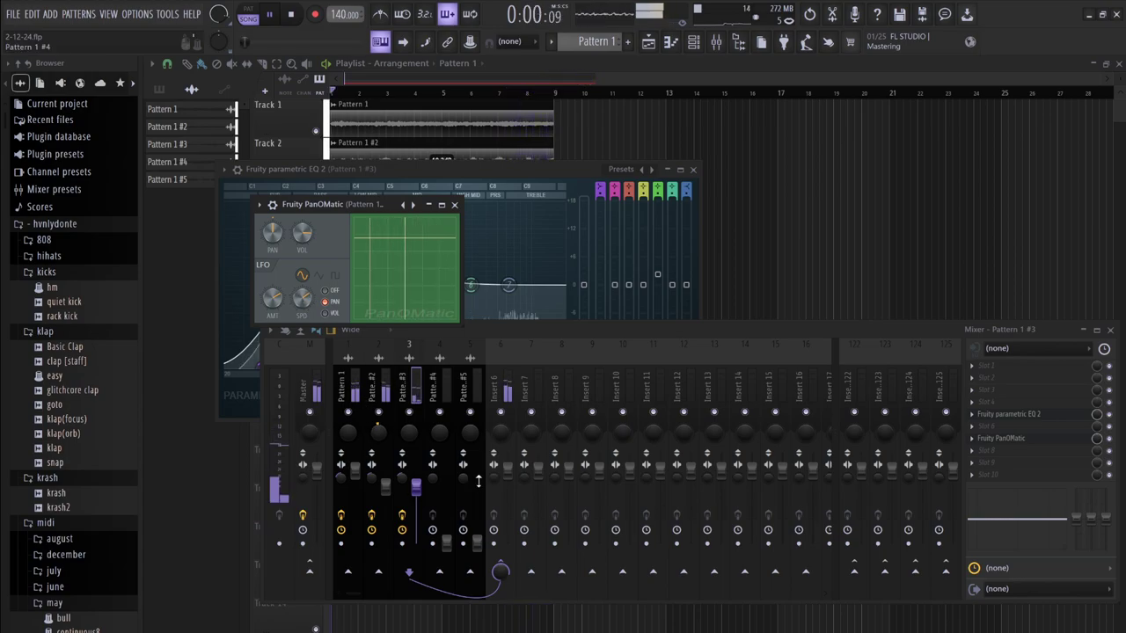
pyautogui.moveTo(420, 494); pyautogui.dragTo(422, 485)
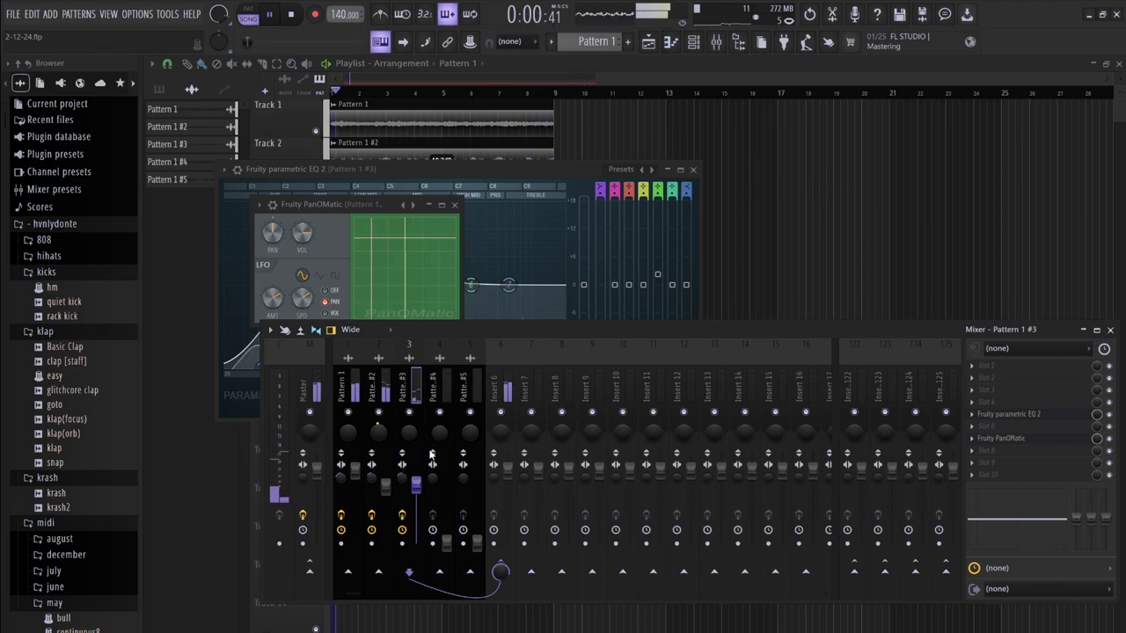
# Raise the Pattern 1 #4 mixer volume to 95% and set its playlist clip gain to 2.5 dB
pyautogui.moveTo(446, 543); pyautogui.dragTo(446, 475)
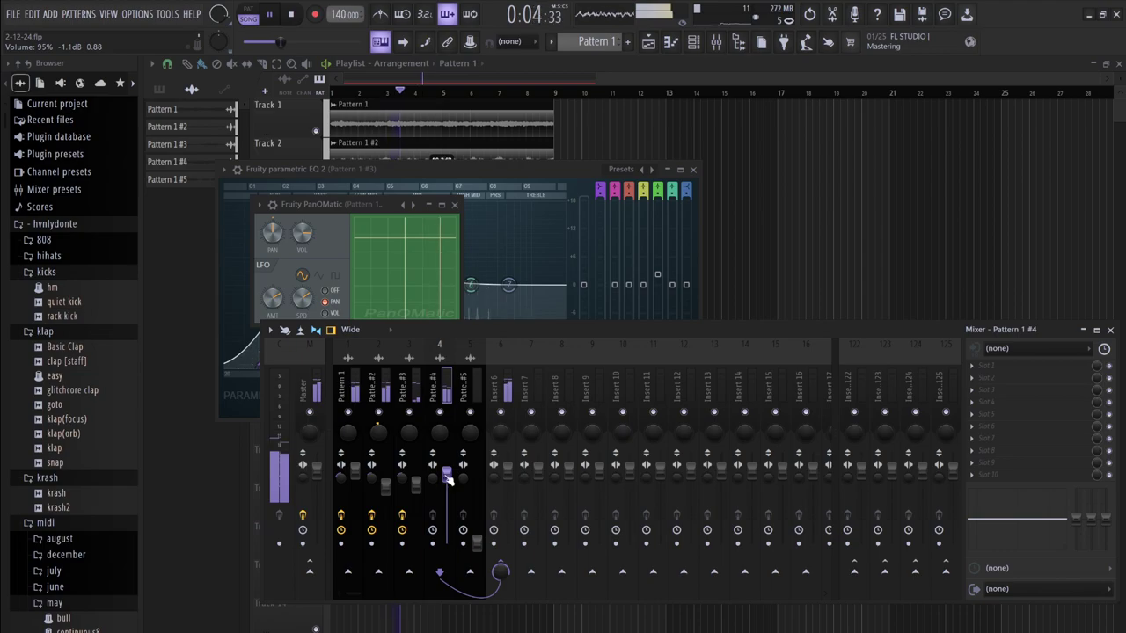
pyautogui.rightClick(757, 268)
pyautogui.moveTo(442, 251); pyautogui.dragTo(442, 235)
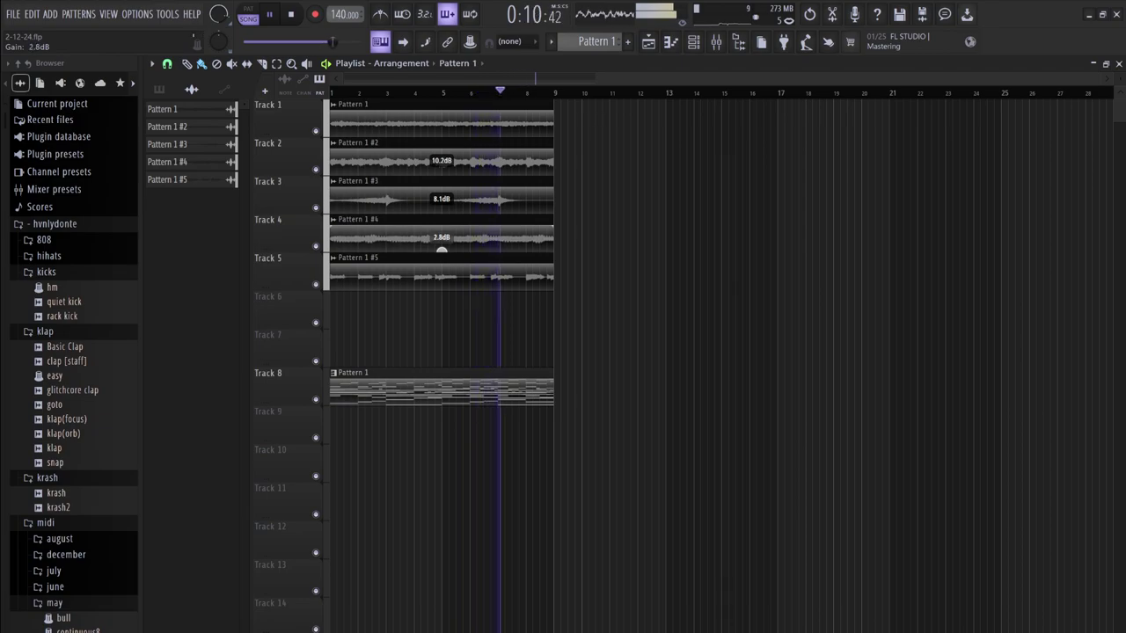
# Pan Pattern 1 #4 slightly right and load Fruity parametric EQ 2 on it, cutting the lows and boosting bands 5 and 6
pyautogui.click(715, 44)
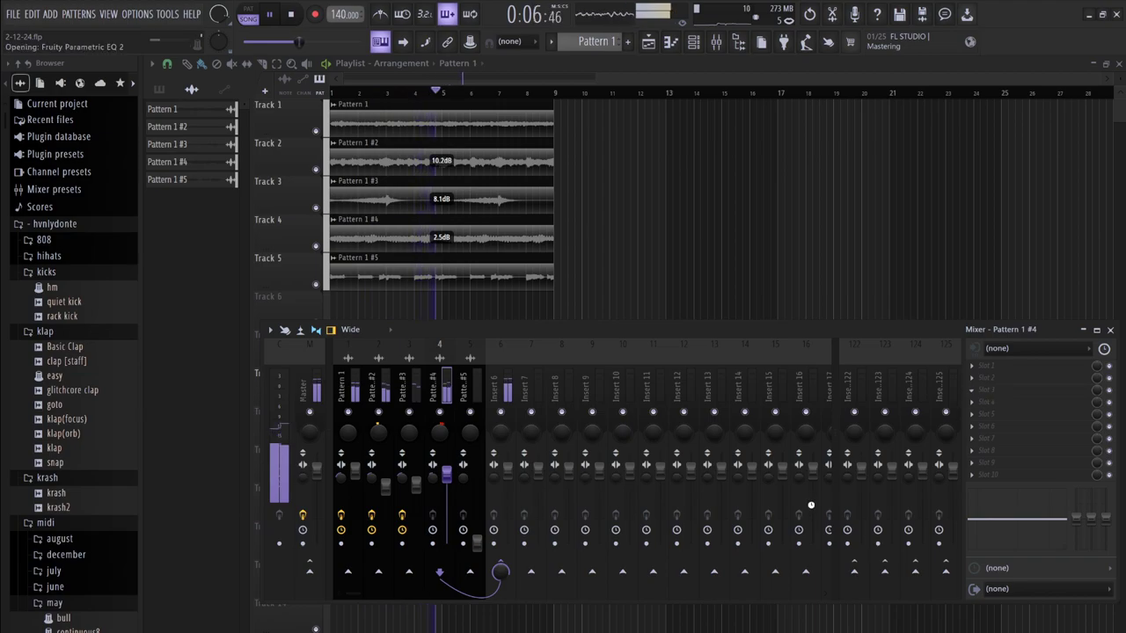
pyautogui.moveTo(283, 285); pyautogui.dragTo(329, 367)
pyautogui.moveTo(432, 286); pyautogui.dragTo(502, 265)
pyautogui.moveTo(420, 266); pyautogui.dragTo(429, 272)
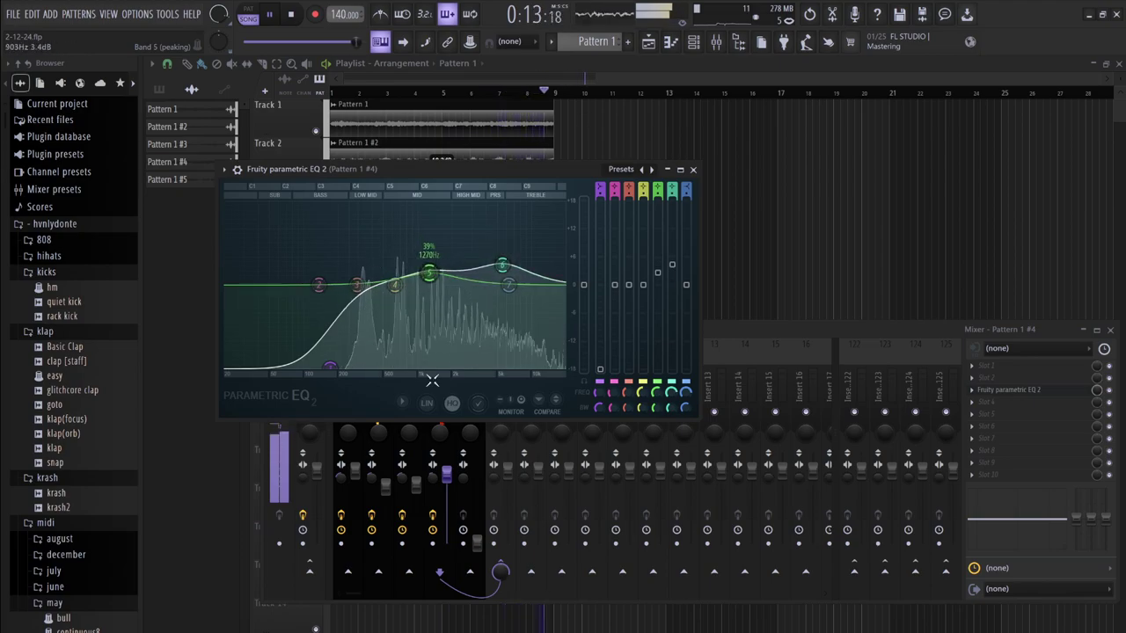
pyautogui.click(692, 169)
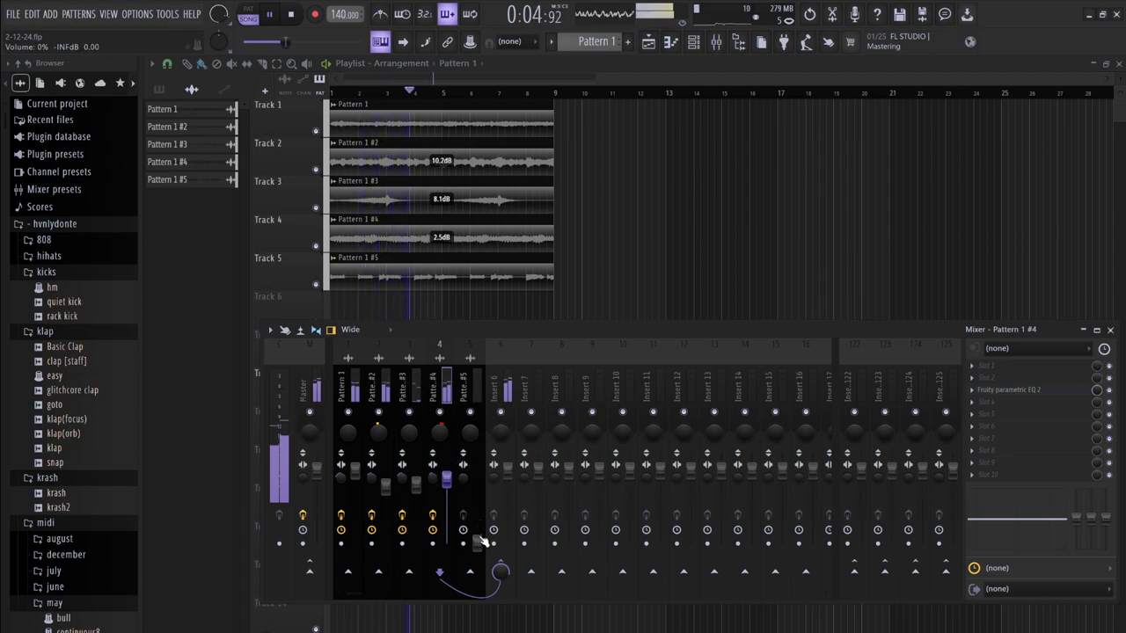
# Balance the Pattern 1 #5 stem with a higher mixer volume, a 4.6 dB playlist clip gain and slightly off-center panning
pyautogui.moveTo(476, 542); pyautogui.dragTo(476, 476)
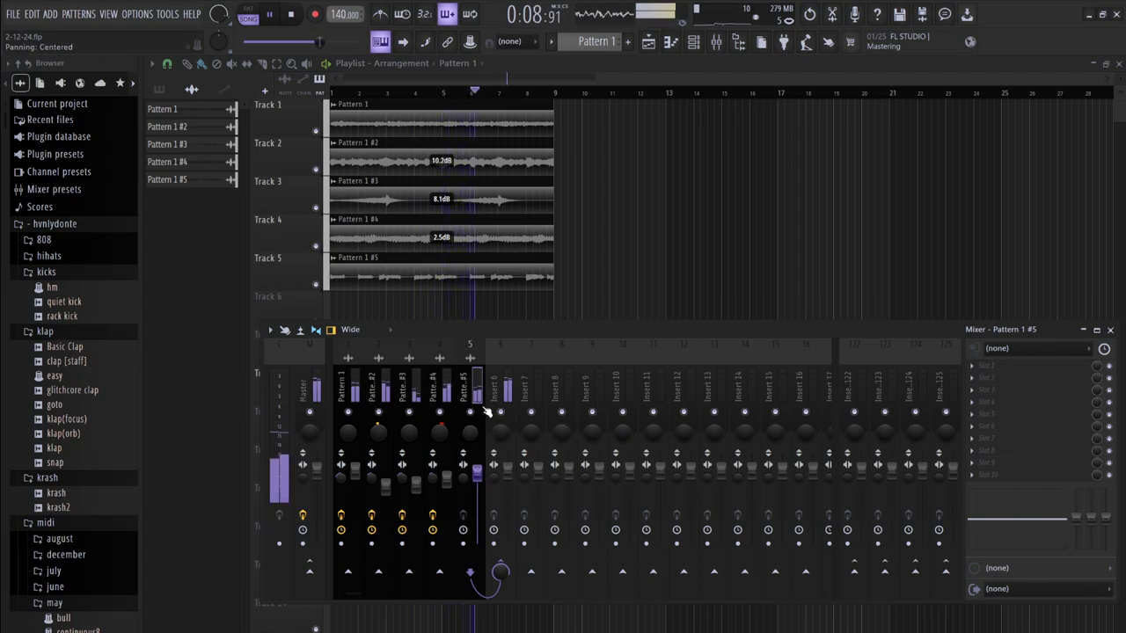
pyautogui.moveTo(442, 290); pyautogui.dragTo(442, 293)
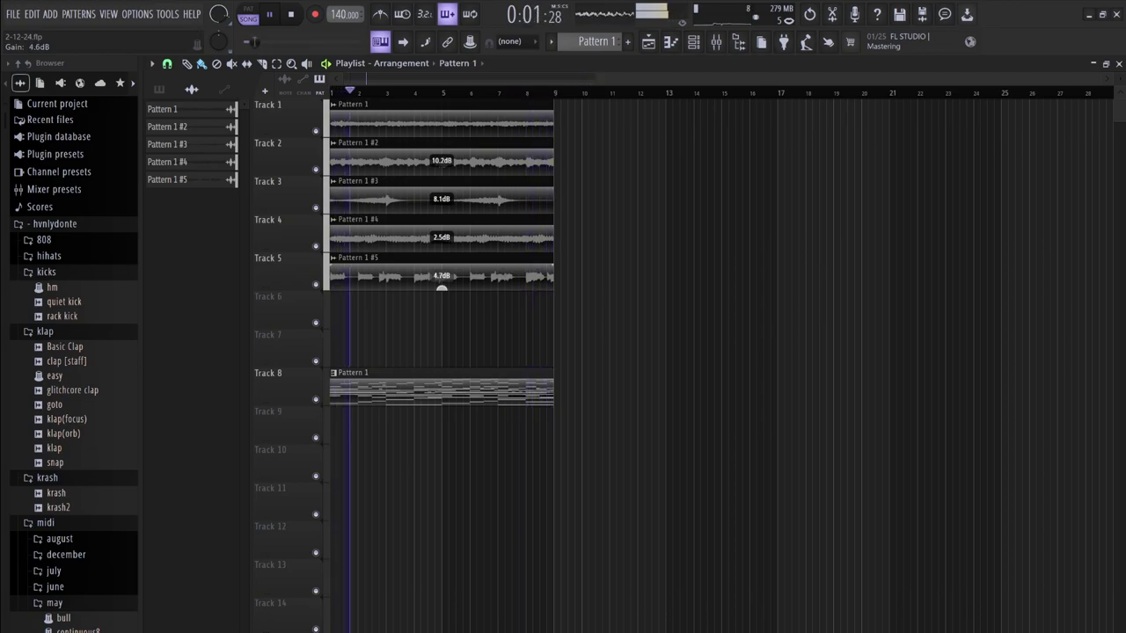
pyautogui.click(716, 41)
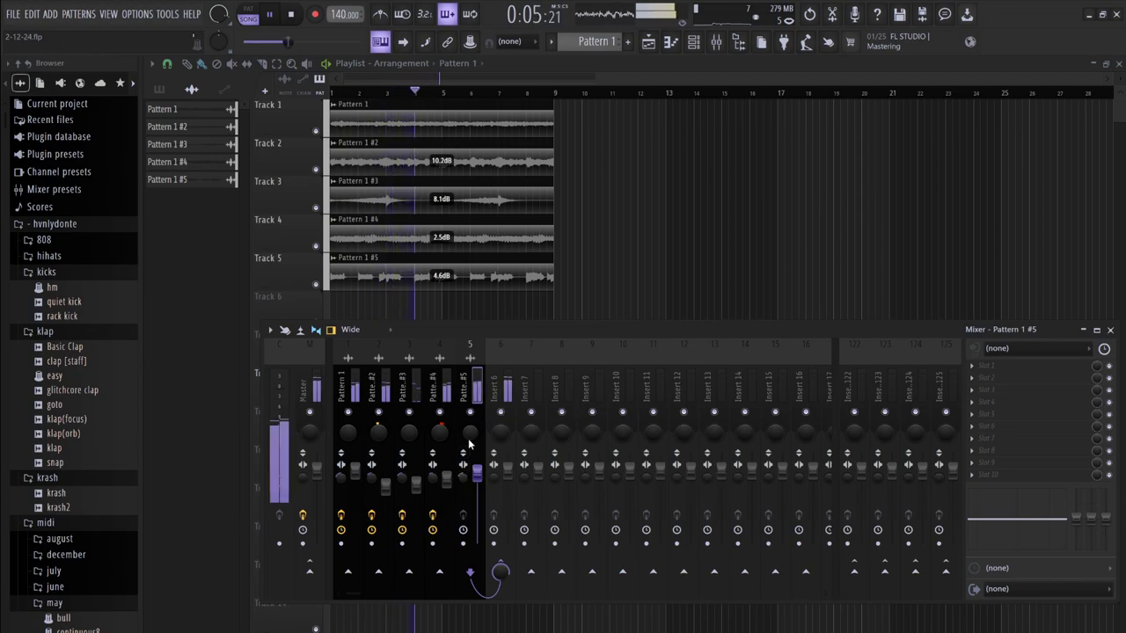
pyautogui.moveTo(470, 431); pyautogui.dragTo(470, 440)
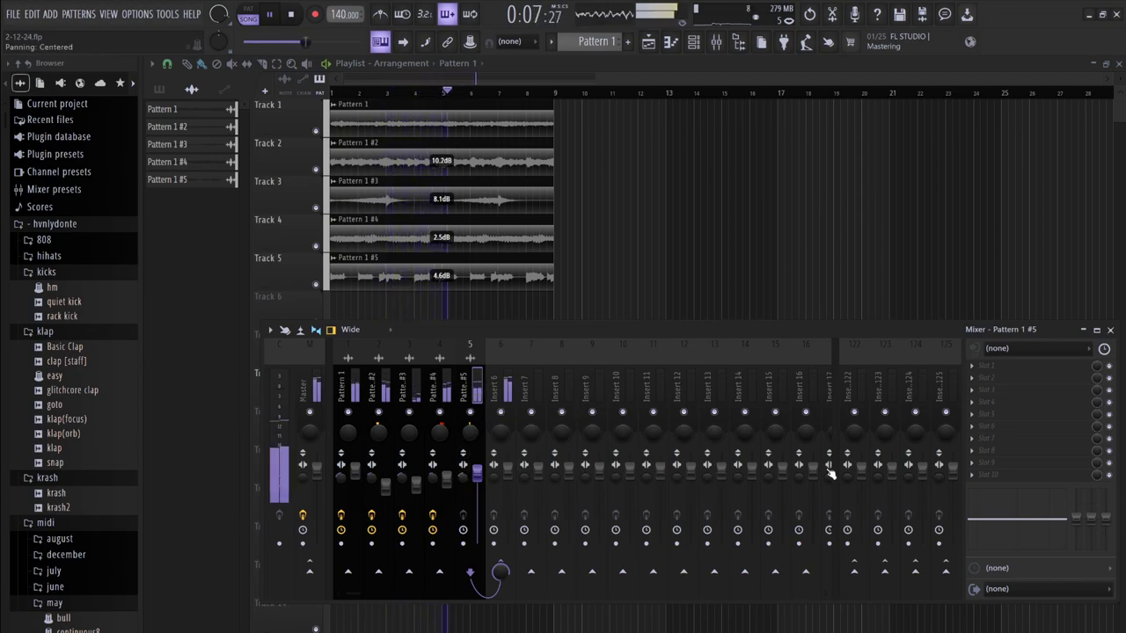
# Load Fruity parametric EQ 2 on the Pattern 1 #5 track, cutting the lows with band 1 and boosting bands 5 and 6
pyautogui.click(799, 502)
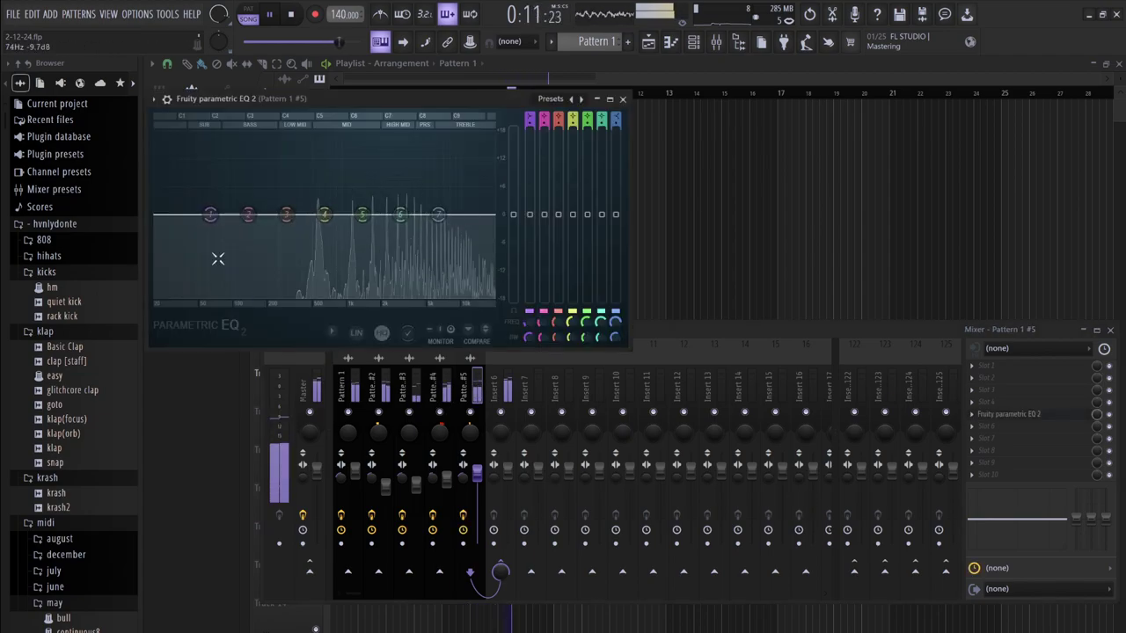
pyautogui.moveTo(210, 214); pyautogui.dragTo(277, 295)
pyautogui.moveTo(364, 218); pyautogui.dragTo(360, 192)
pyautogui.moveTo(438, 214)
pyautogui.mouseDown()
pyautogui.moveTo(432, 183)
pyautogui.moveTo(450, 200)
pyautogui.mouseUp()
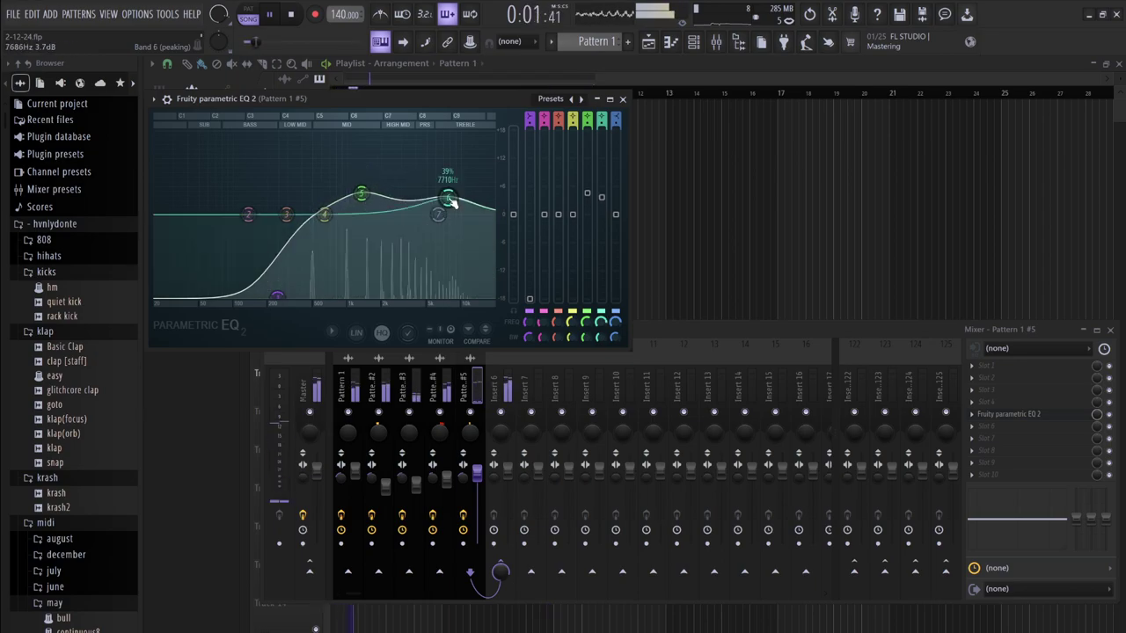
pyautogui.moveTo(277, 295); pyautogui.dragTo(268, 294)
# Lower the Pattern 1 #5 mixer volume to 82%
pyautogui.moveTo(478, 476); pyautogui.dragTo(477, 485)
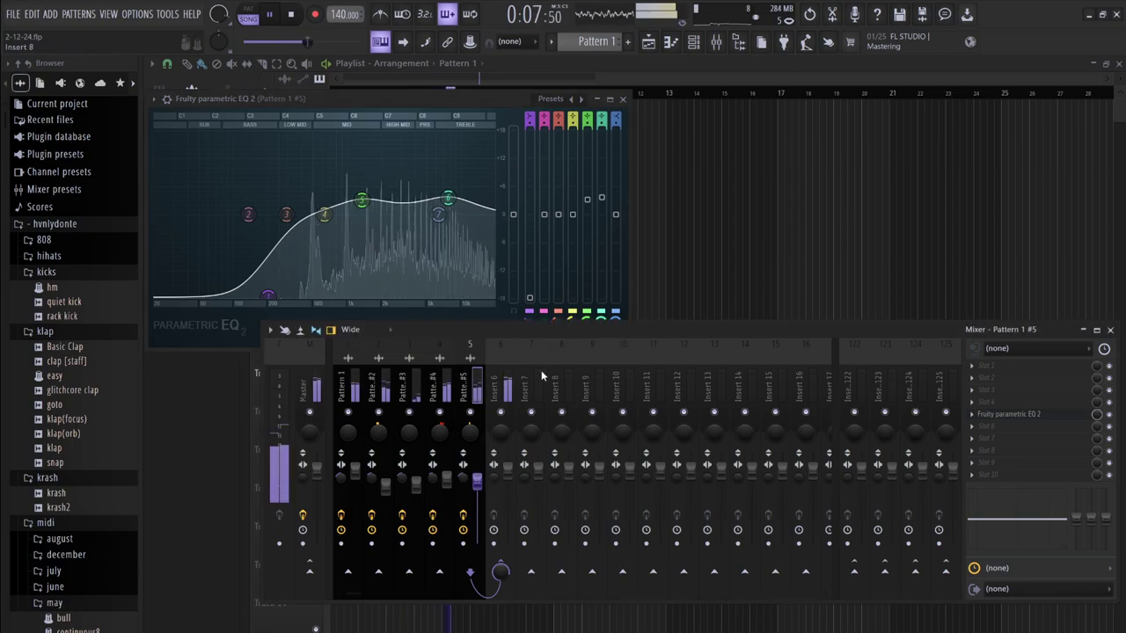
pyautogui.click(496, 372)
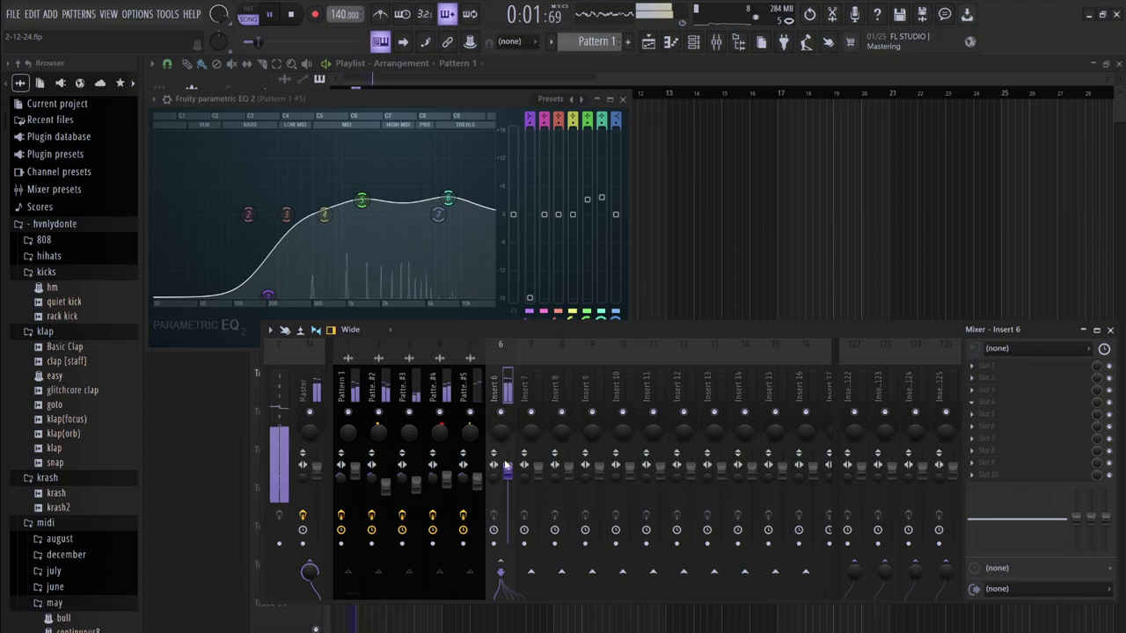
pyautogui.click(480, 483)
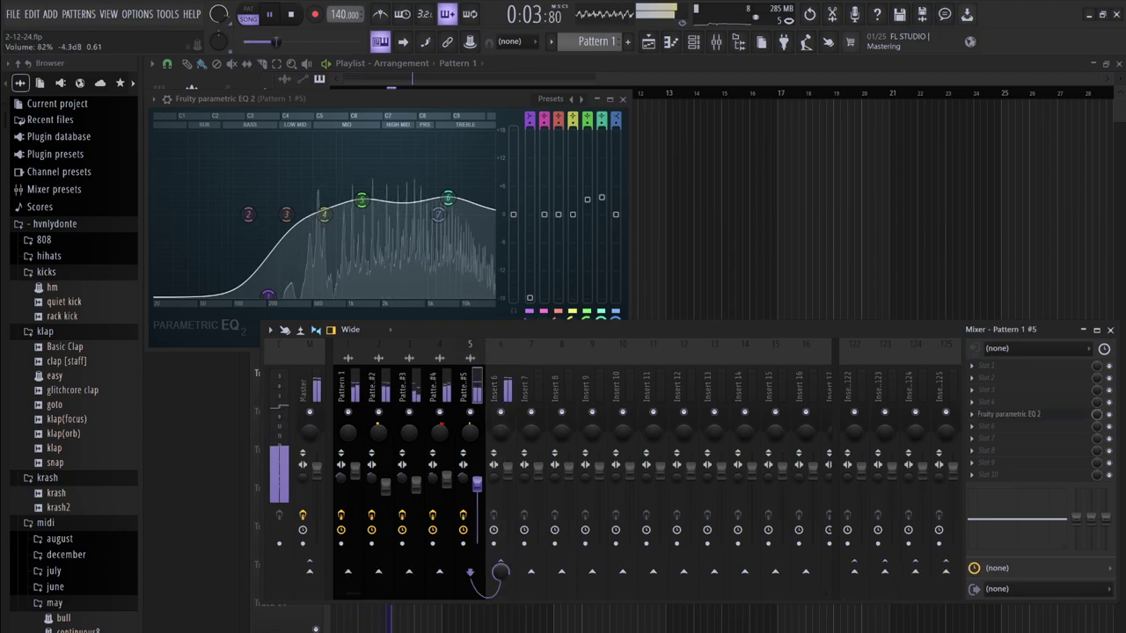
# Load FabFilter Pro-C 2 on Insert 6, setting its threshold to -34.86 dB and its ratio to 2.86:1
pyautogui.click(513, 428)
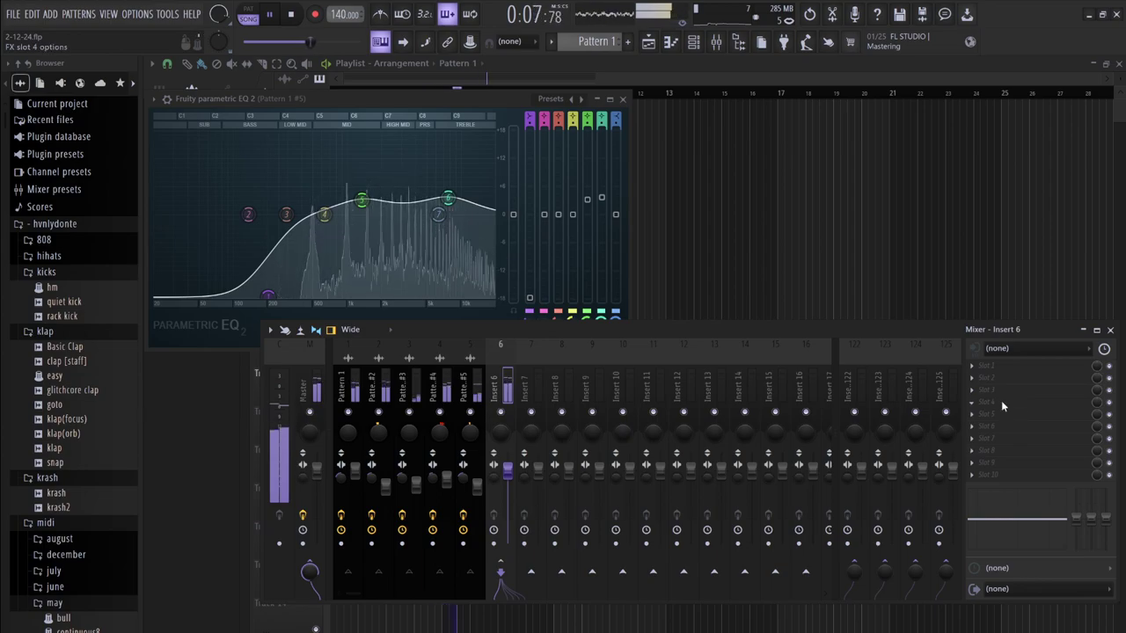
pyautogui.click(925, 153)
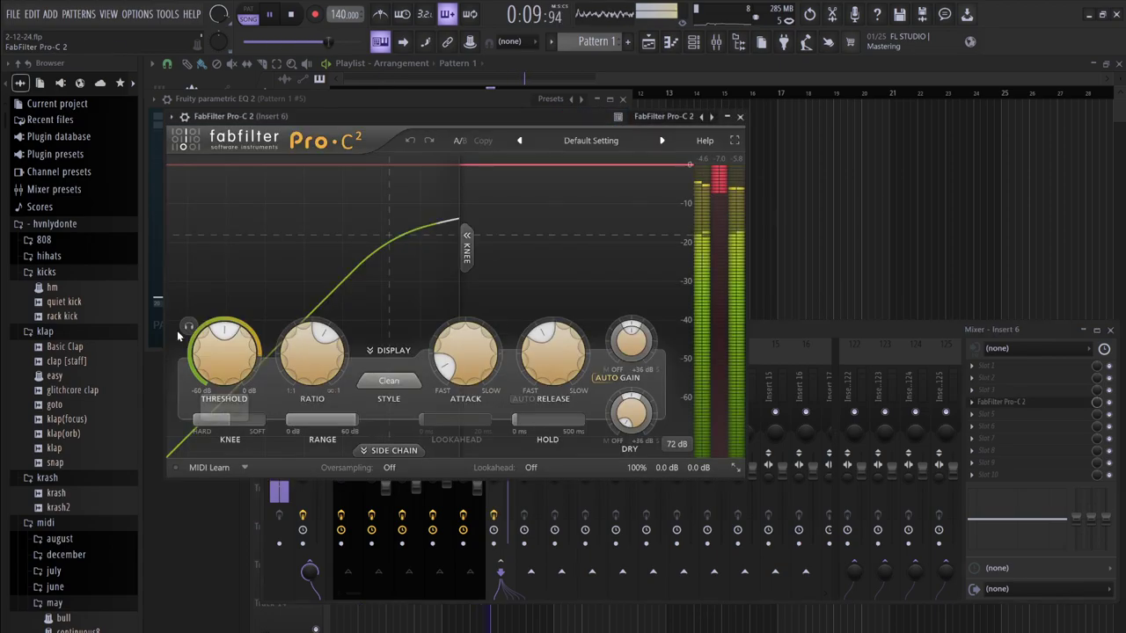
pyautogui.moveTo(227, 352); pyautogui.dragTo(244, 420)
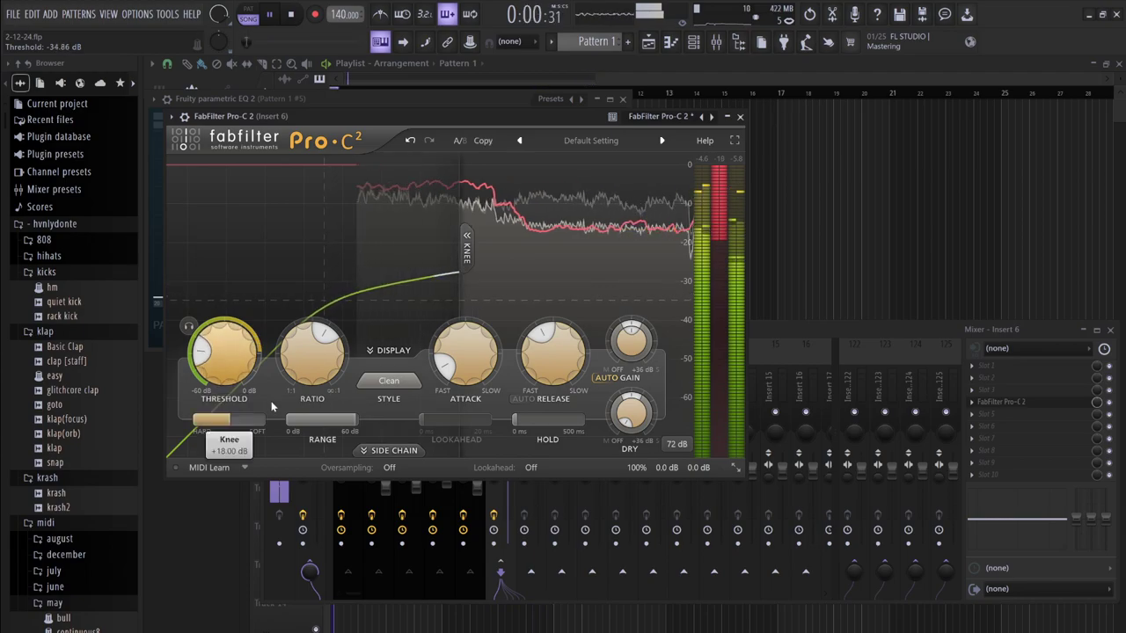
pyautogui.moveTo(301, 351); pyautogui.dragTo(334, 400)
# Adjust the compressor's dry level, set its wet gain to +1.70 dB, and raise its threshold
pyautogui.moveTo(623, 417); pyautogui.dragTo(620, 403)
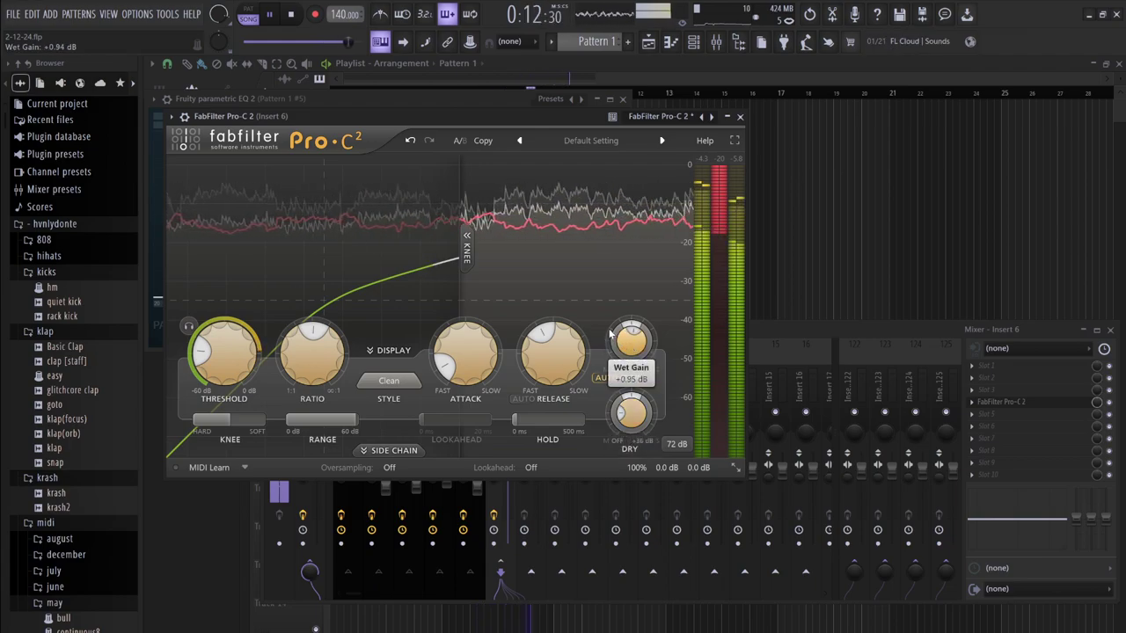
pyautogui.moveTo(603, 317); pyautogui.dragTo(603, 313)
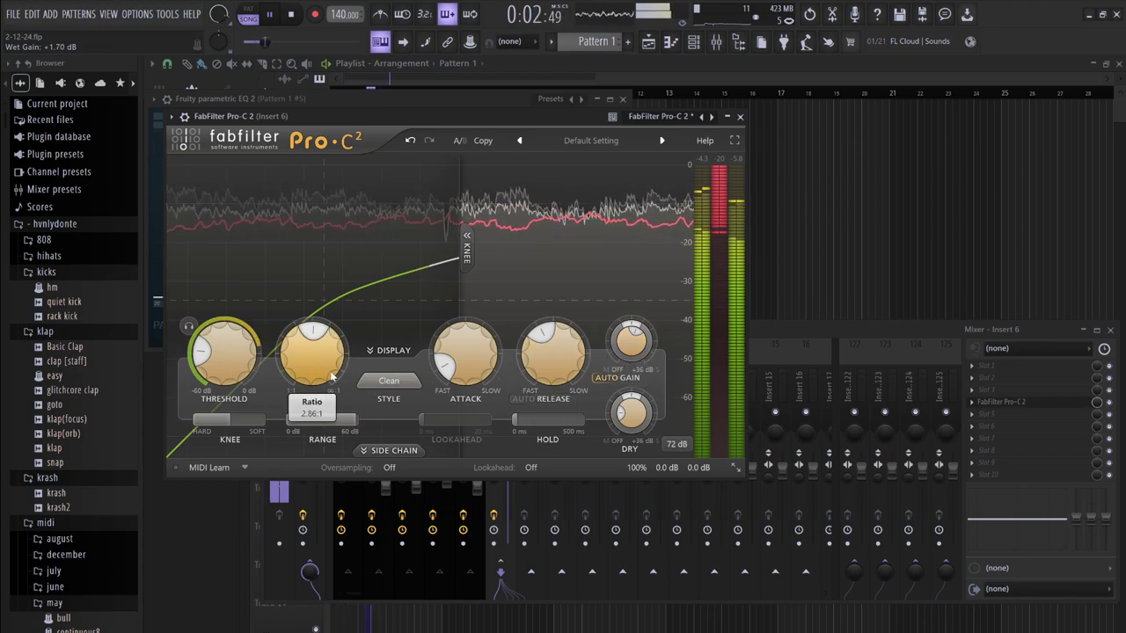
pyautogui.moveTo(224, 351)
pyautogui.mouseDown()
pyautogui.moveTo(231, 304)
pyautogui.moveTo(240, 351)
pyautogui.mouseUp()
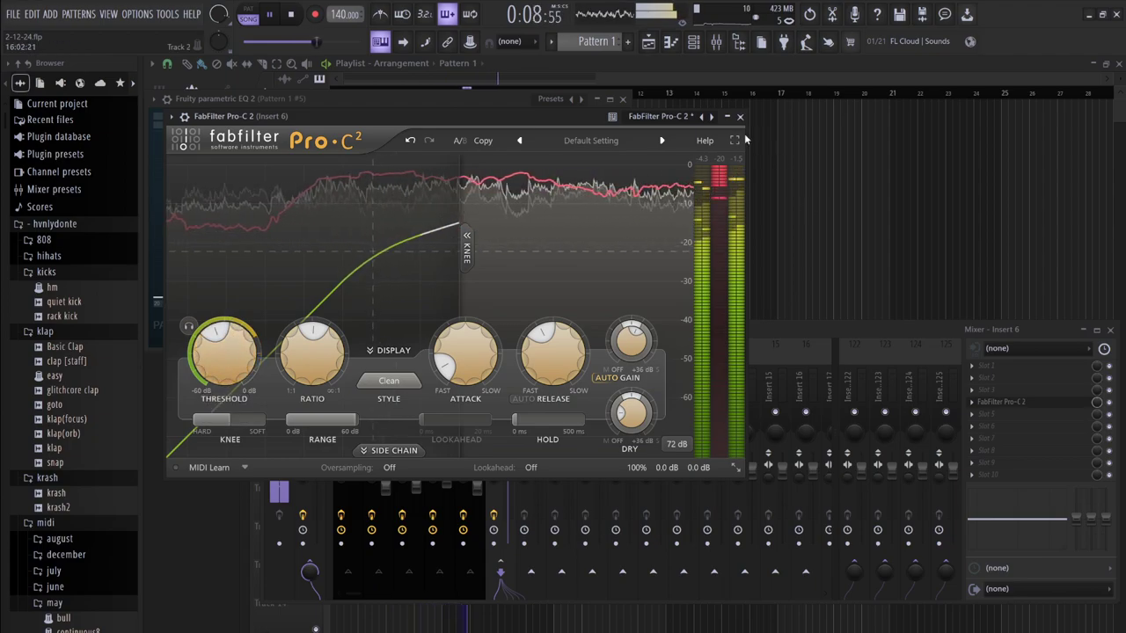
pyautogui.click(741, 118)
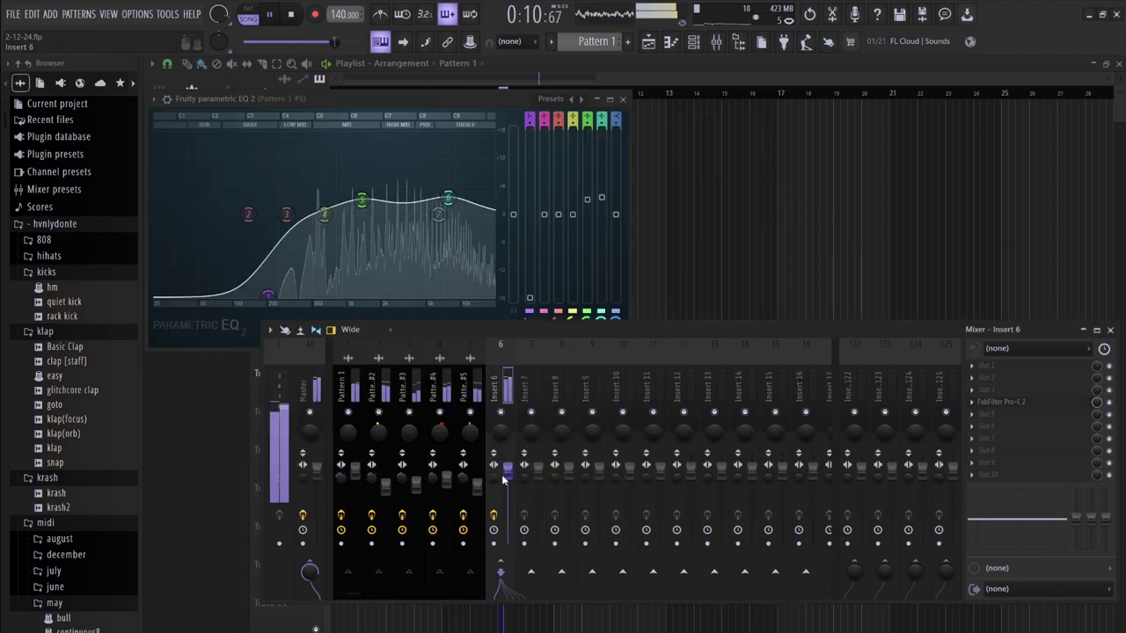
# Lower the Insert 6 bus volume slightly and reduce the Pattern 1 #5 mixer volume
pyautogui.moveTo(506, 470); pyautogui.dragTo(506, 475)
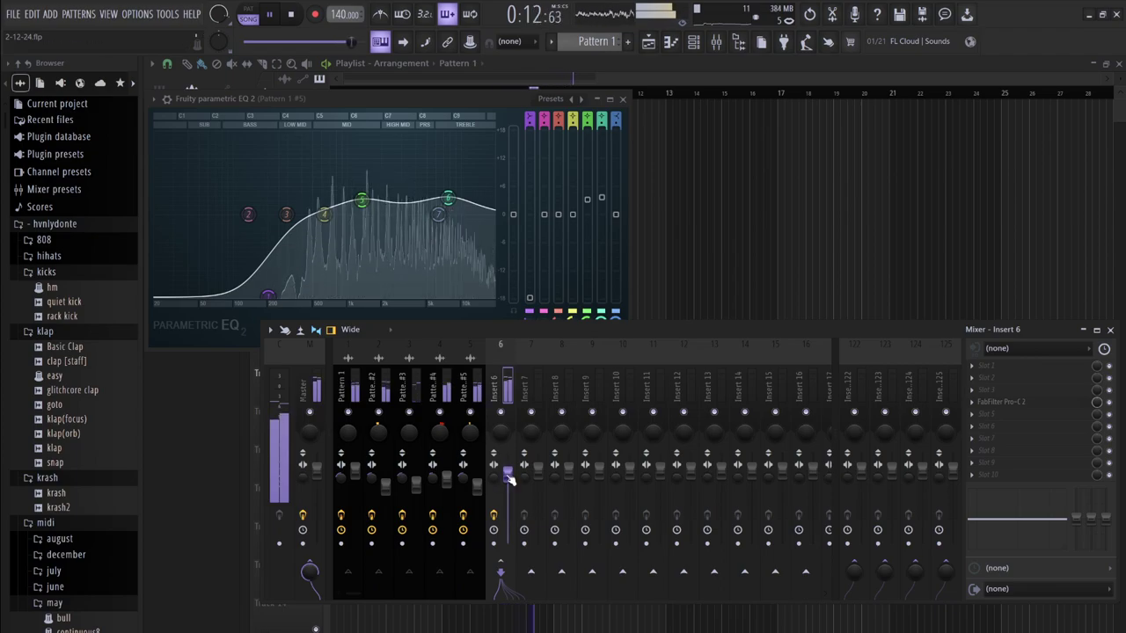
pyautogui.click(478, 403)
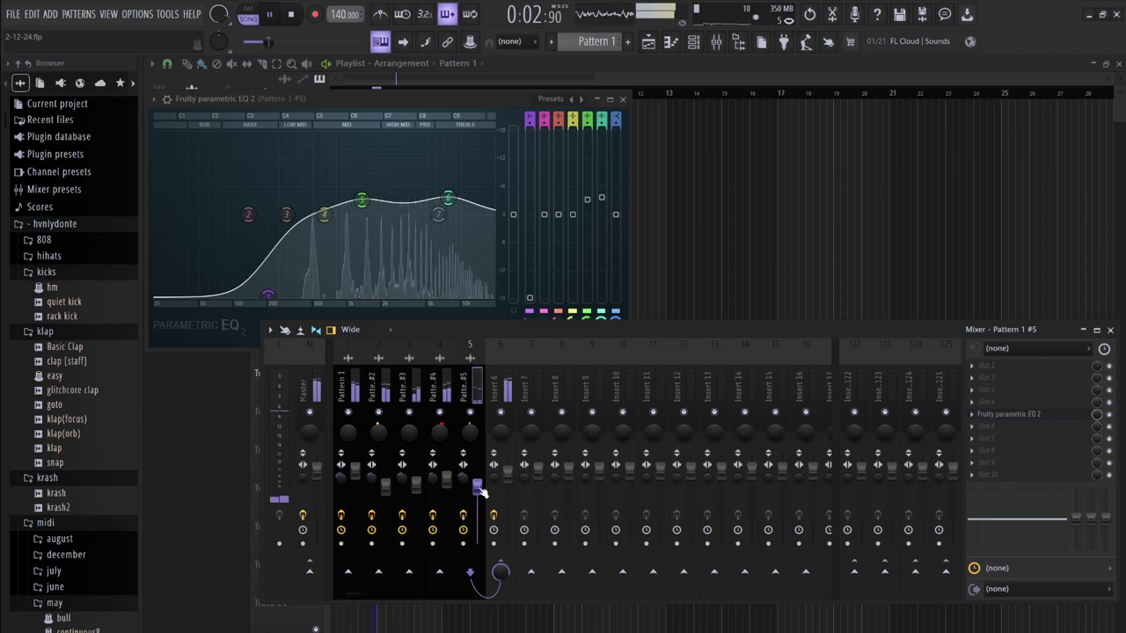
# Lower the volume of all five melody stems together in the mixer, and reduce Pattern 1 #5 slightly further
pyautogui.moveTo(475, 486); pyautogui.dragTo(476, 489)
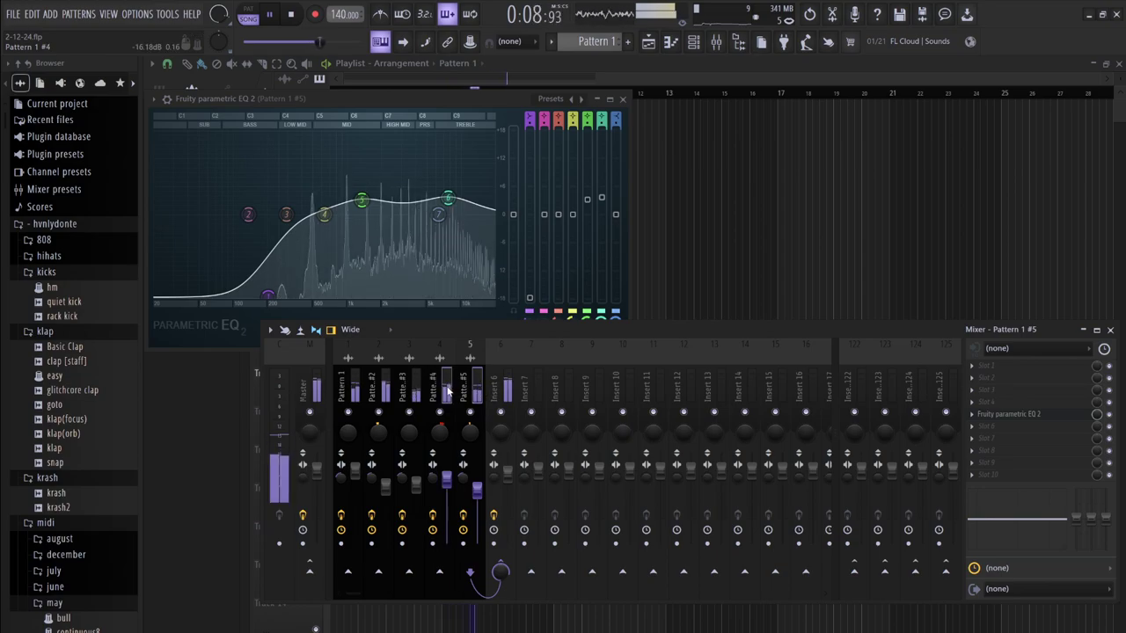
pyautogui.keyDown('ctrl'); pyautogui.keyDown('shift'); pyautogui.click(385, 392); pyautogui.keyUp('shift'); pyautogui.keyUp('ctrl')
pyautogui.keyDown('ctrl'); pyautogui.keyDown('shift'); pyautogui.click(348, 390); pyautogui.keyUp('shift'); pyautogui.keyUp('ctrl')
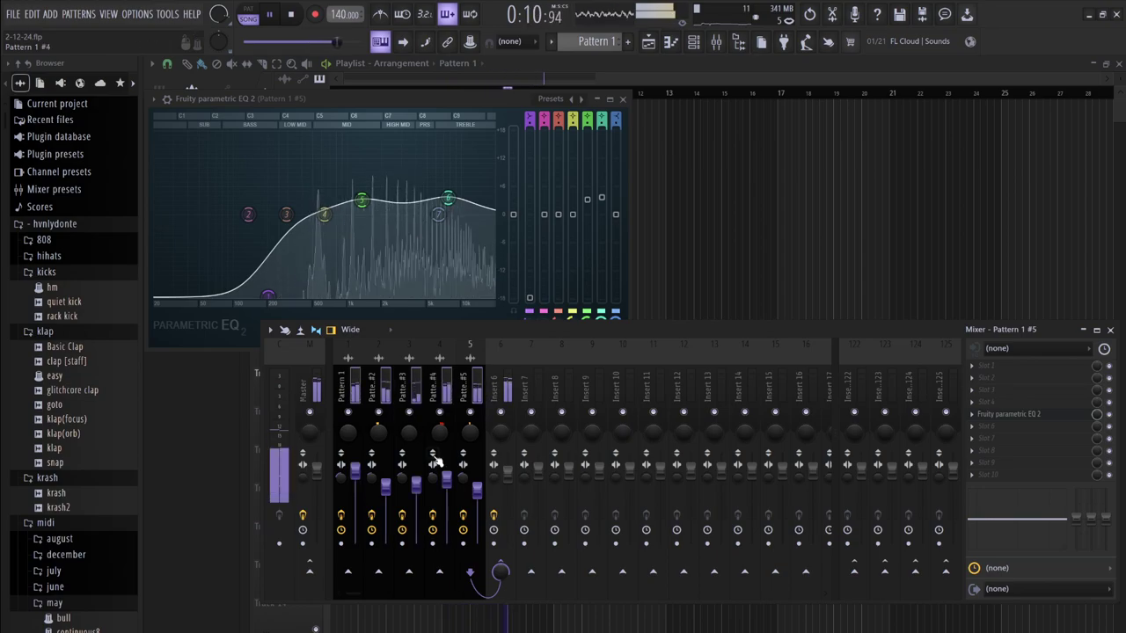
pyautogui.click(448, 480)
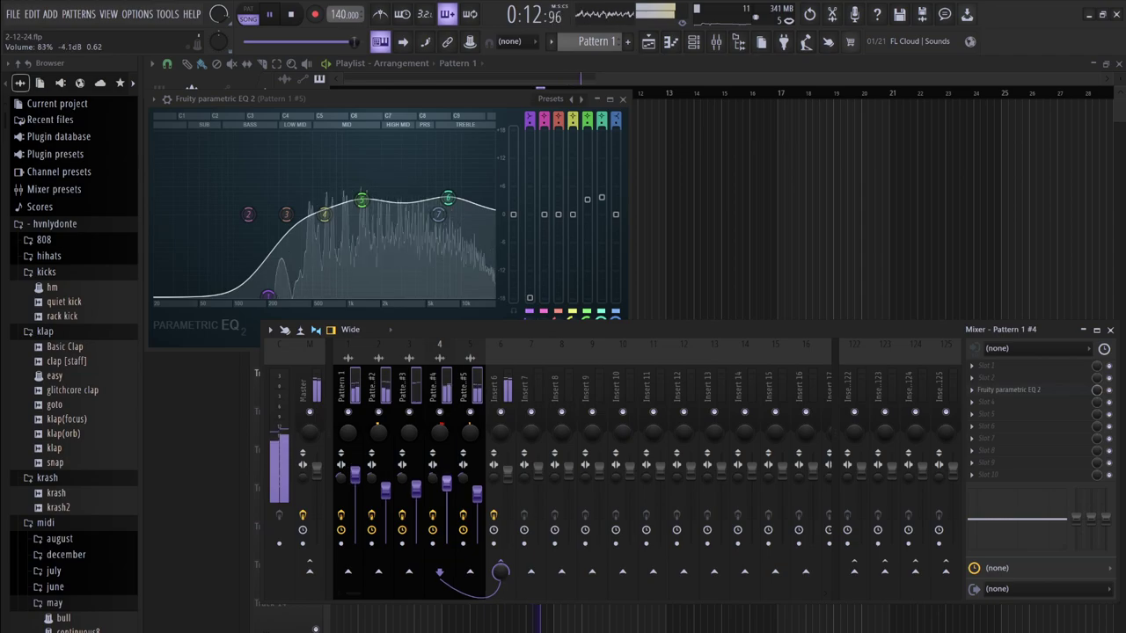
pyautogui.click(473, 427)
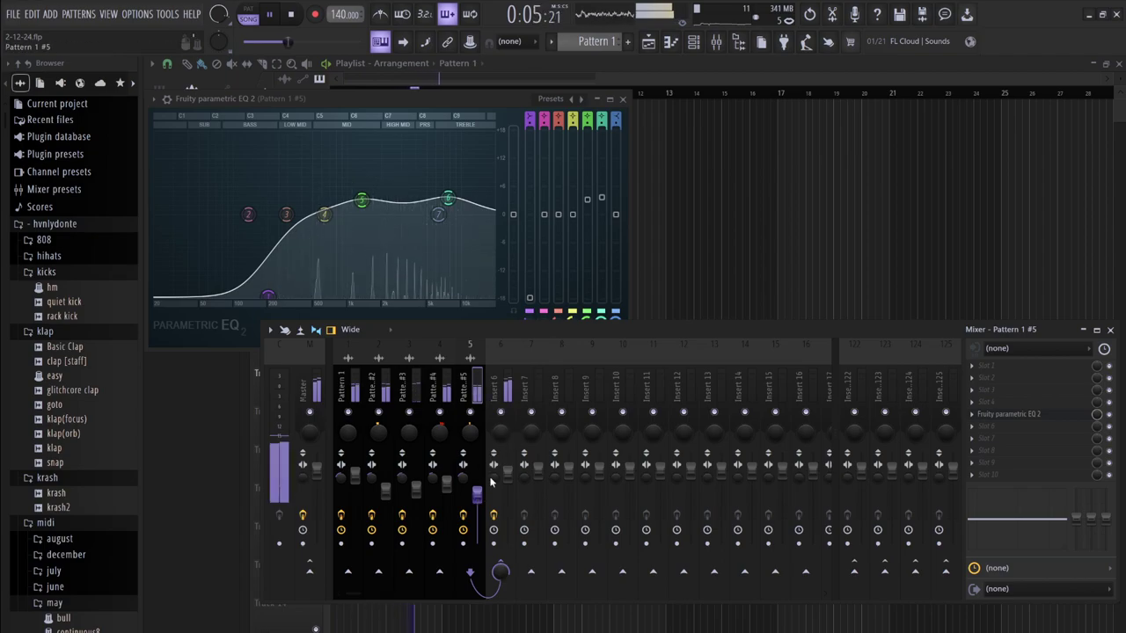
# Load Pitch Shifter on the Master track with its pitch set to -3.00, and stop playback
pyautogui.click(507, 387)
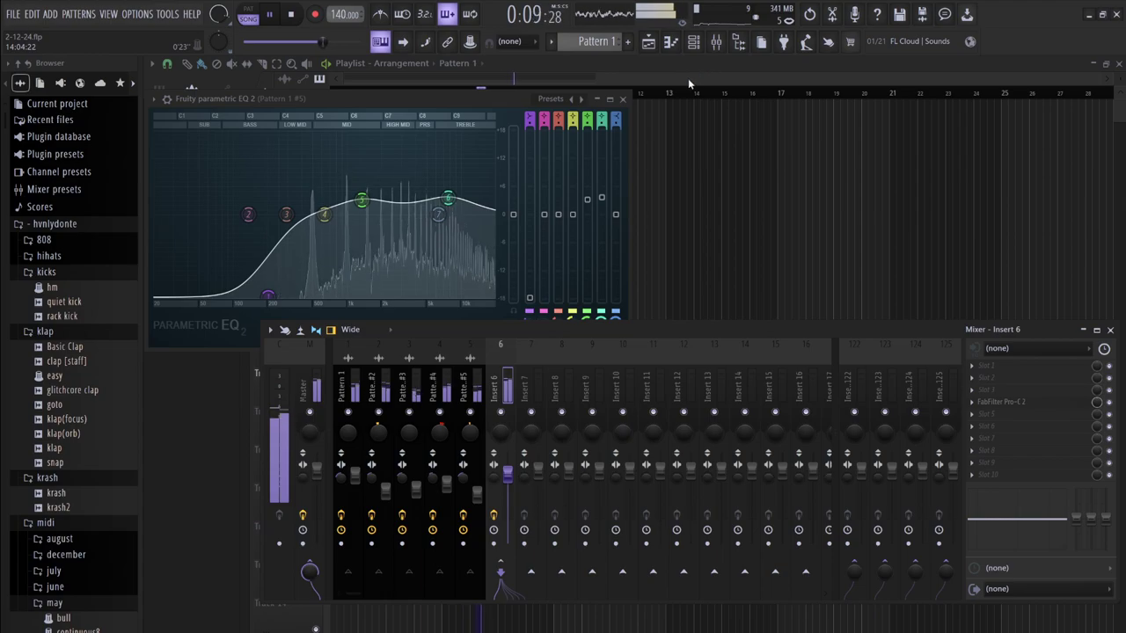
pyautogui.click(303, 383)
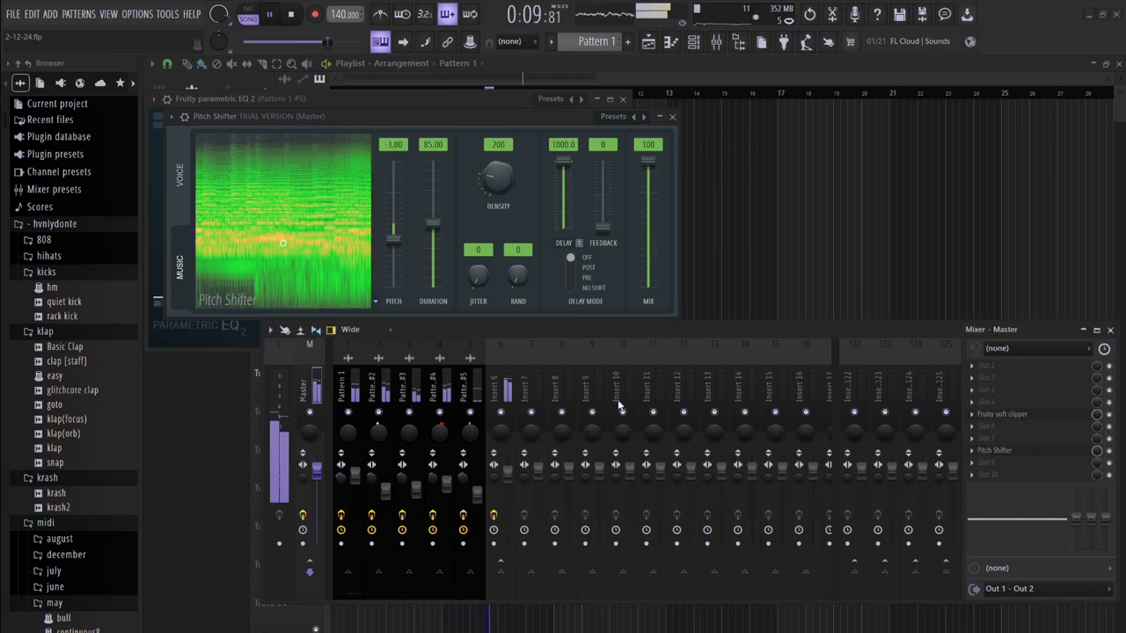
pyautogui.press('Escape')
pyautogui.press('Escape')
pyautogui.press('Escape')
pyautogui.press('space')
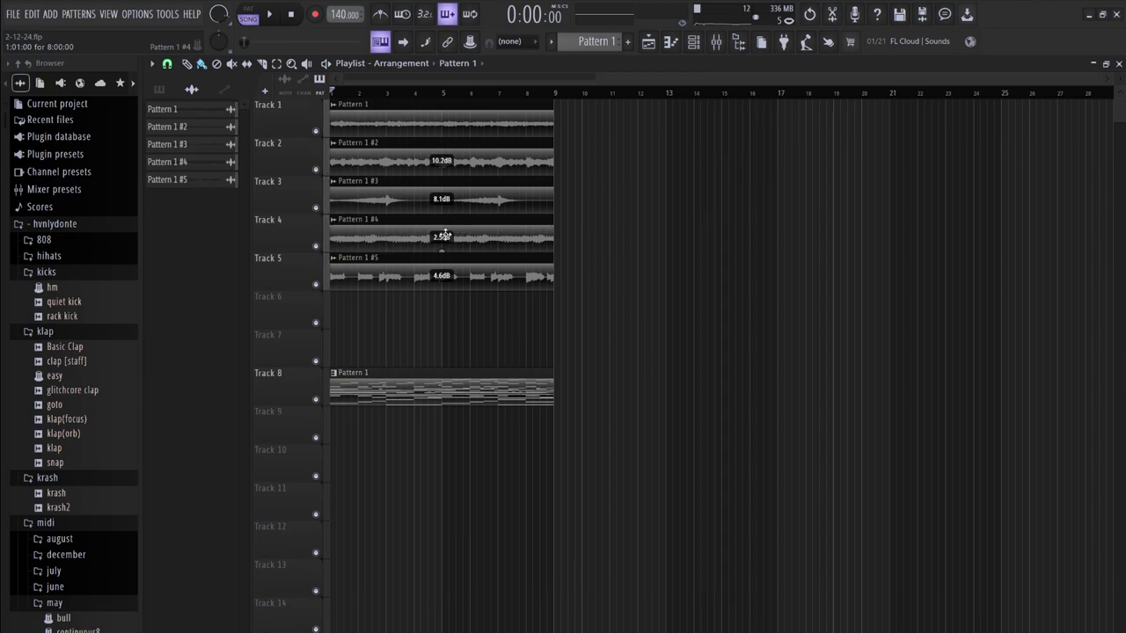
# Shift the pitch of all five melody audio clips down by 200 cents and play the arrangement
pyautogui.doubleClick(488, 271)
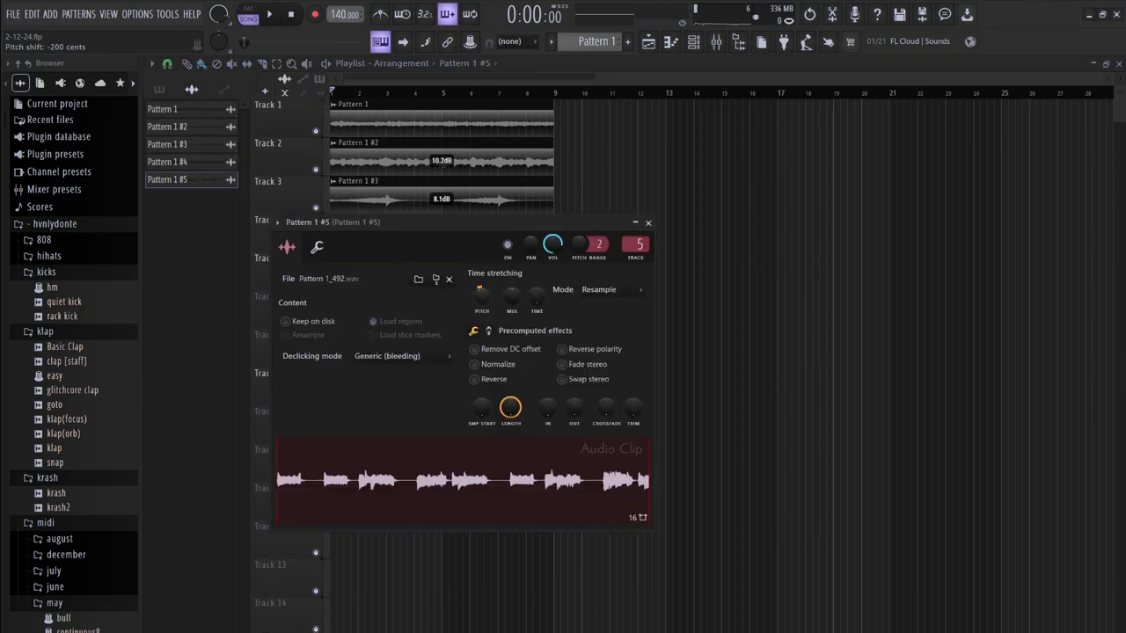
pyautogui.press('Escape')
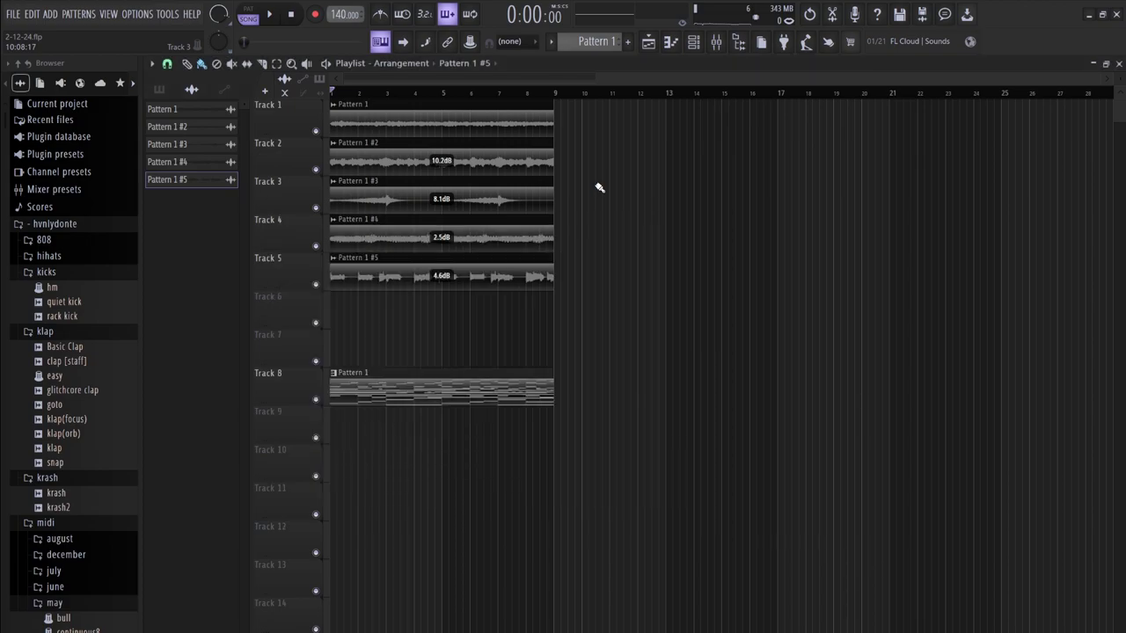
pyautogui.doubleClick(499, 227)
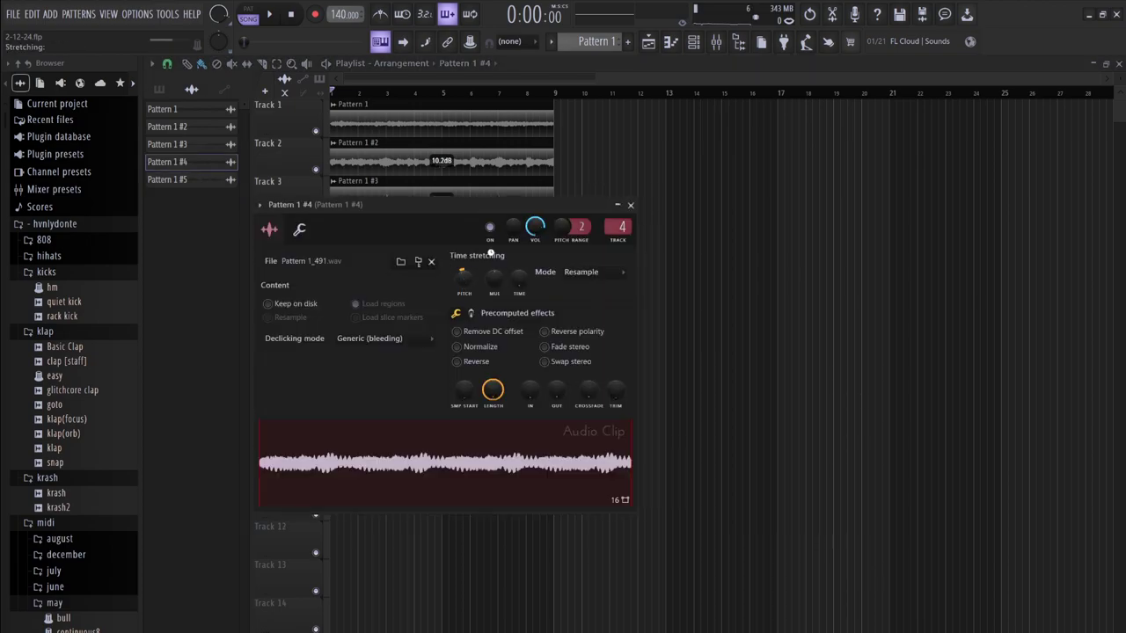
pyautogui.press('Escape')
pyautogui.doubleClick(485, 202)
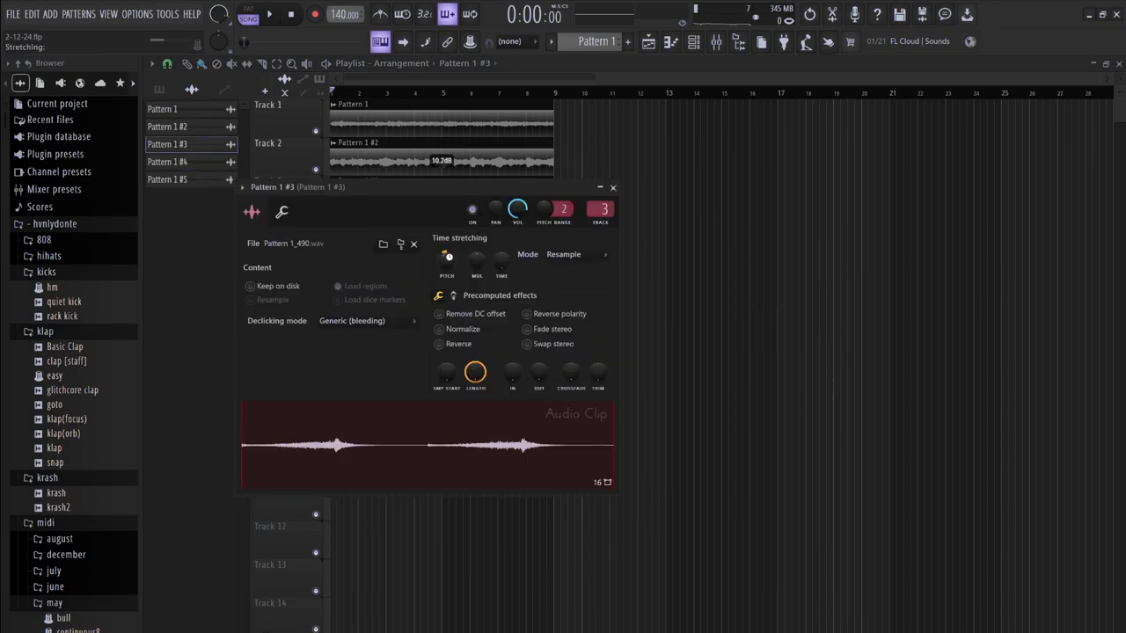
pyautogui.press('Escape')
pyautogui.doubleClick(498, 166)
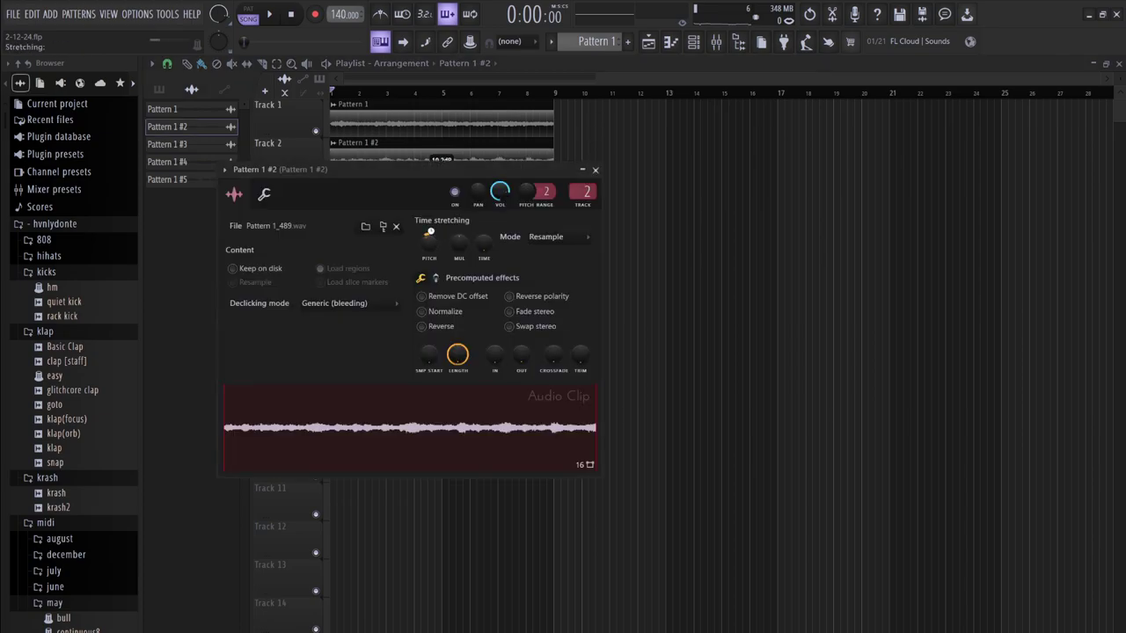
pyautogui.press('Escape')
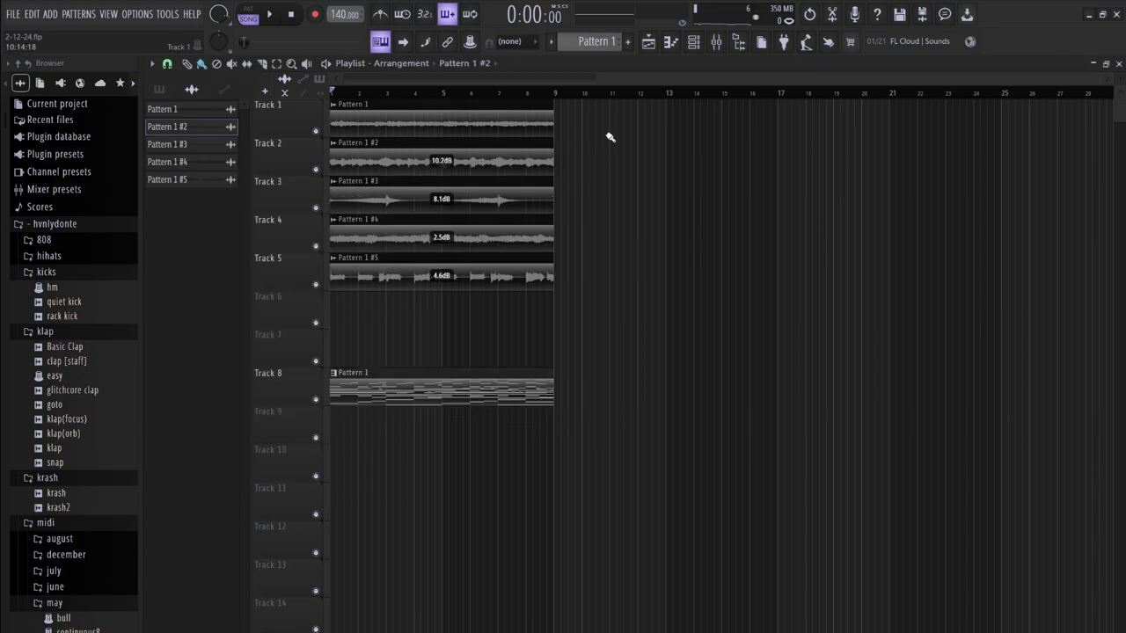
pyautogui.doubleClick(505, 121)
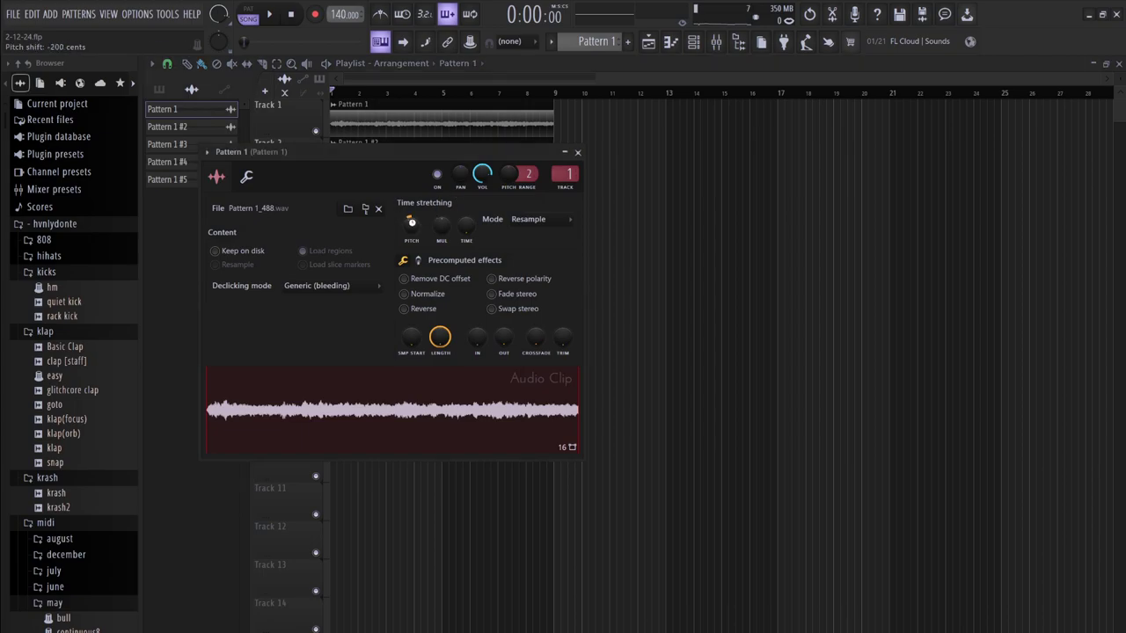
pyautogui.press('Escape')
pyautogui.press('space')
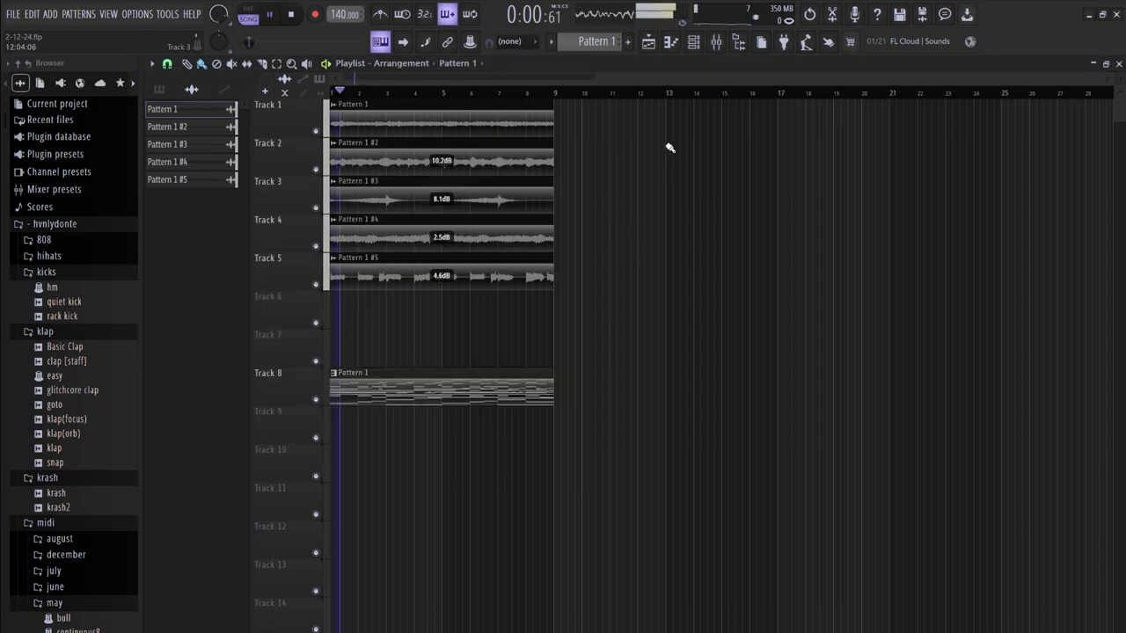
# Stop playback and reverse the Pattern 1 #5, Pattern 1 #4 and Pattern 1 #3 audio clips
pyautogui.press('space')
pyautogui.doubleClick(513, 274)
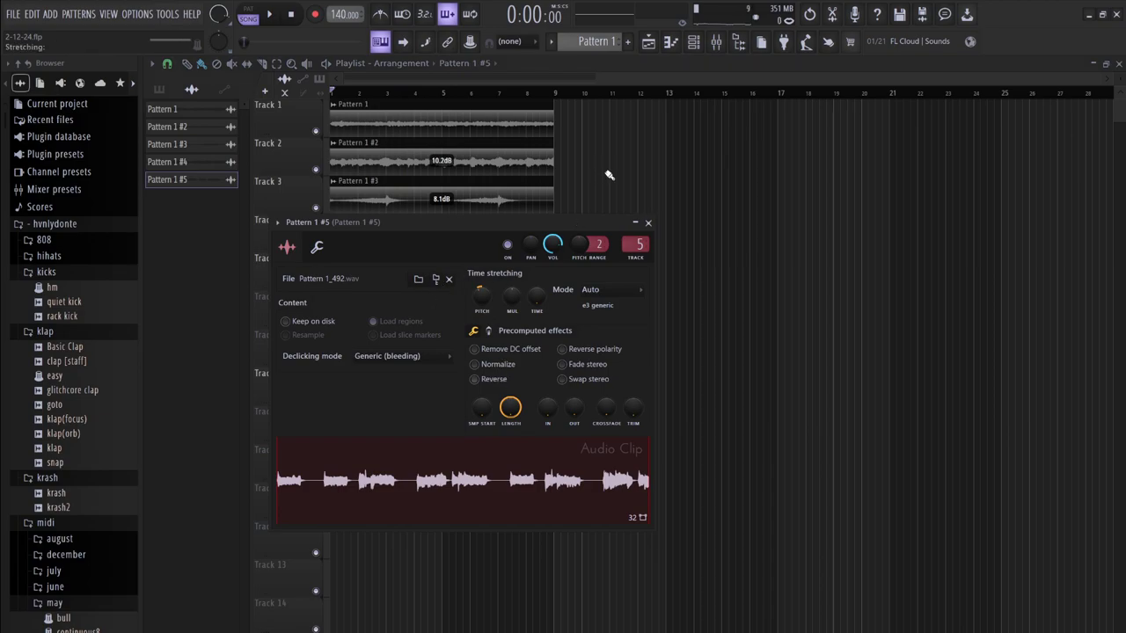
pyautogui.click(474, 379)
pyautogui.press('Escape')
pyautogui.doubleClick(502, 252)
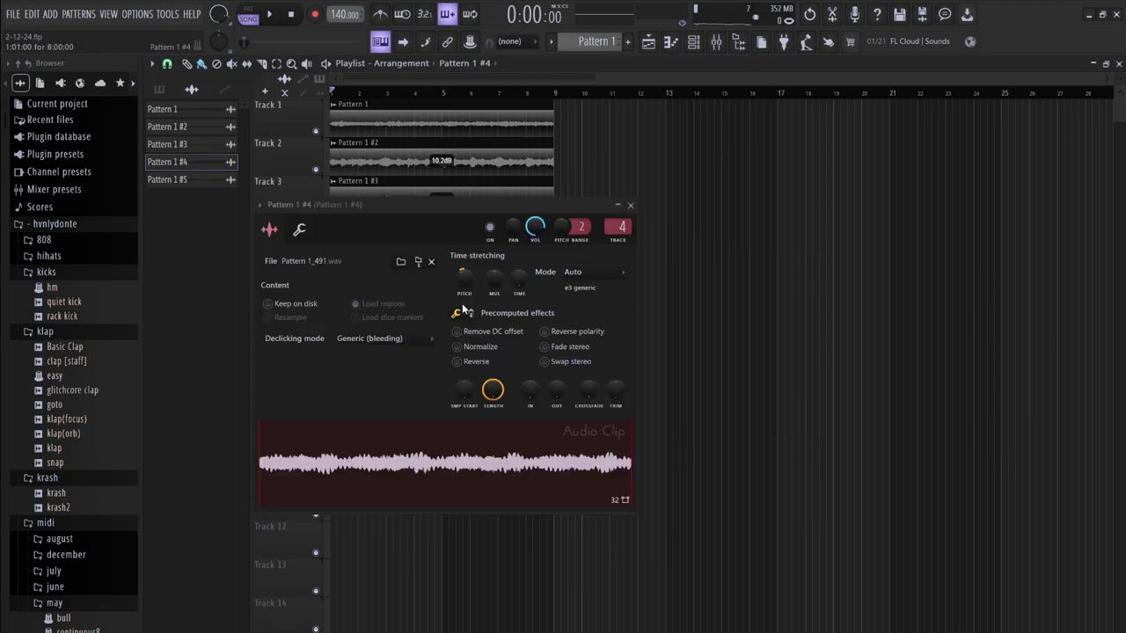
pyautogui.click(458, 361)
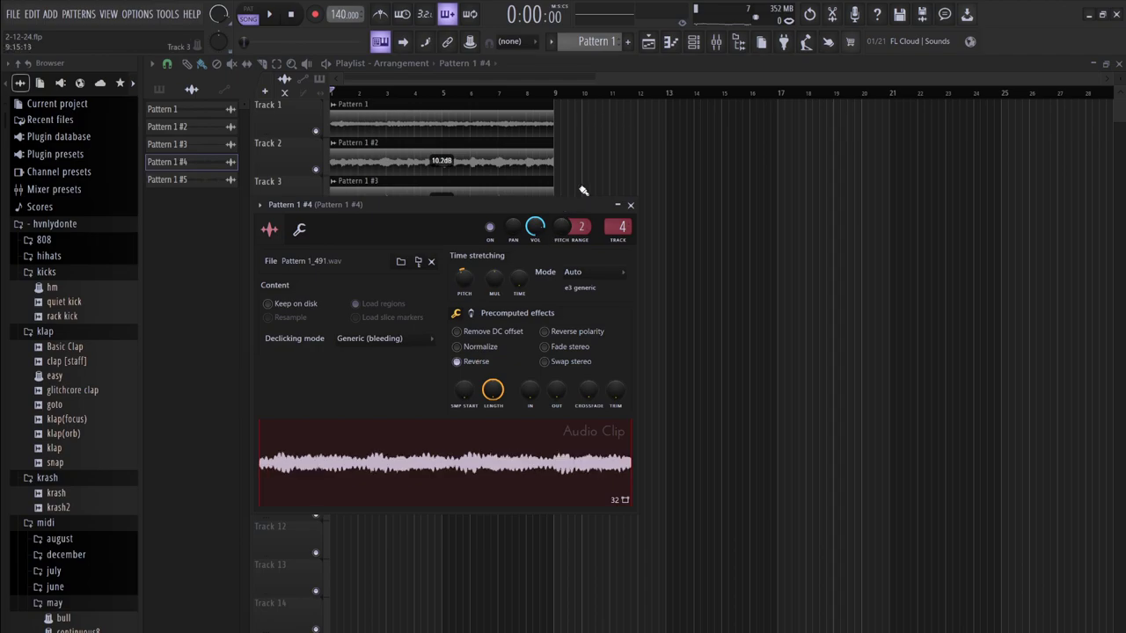
pyautogui.press('Escape')
pyautogui.doubleClick(485, 205)
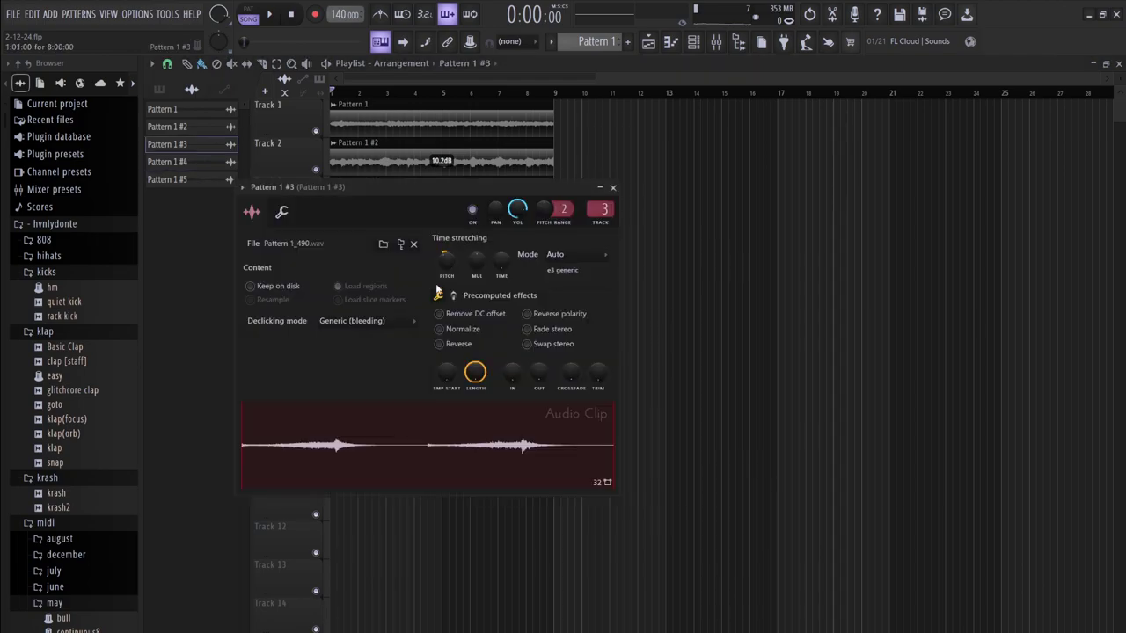
pyautogui.click(458, 343)
pyautogui.click(613, 187)
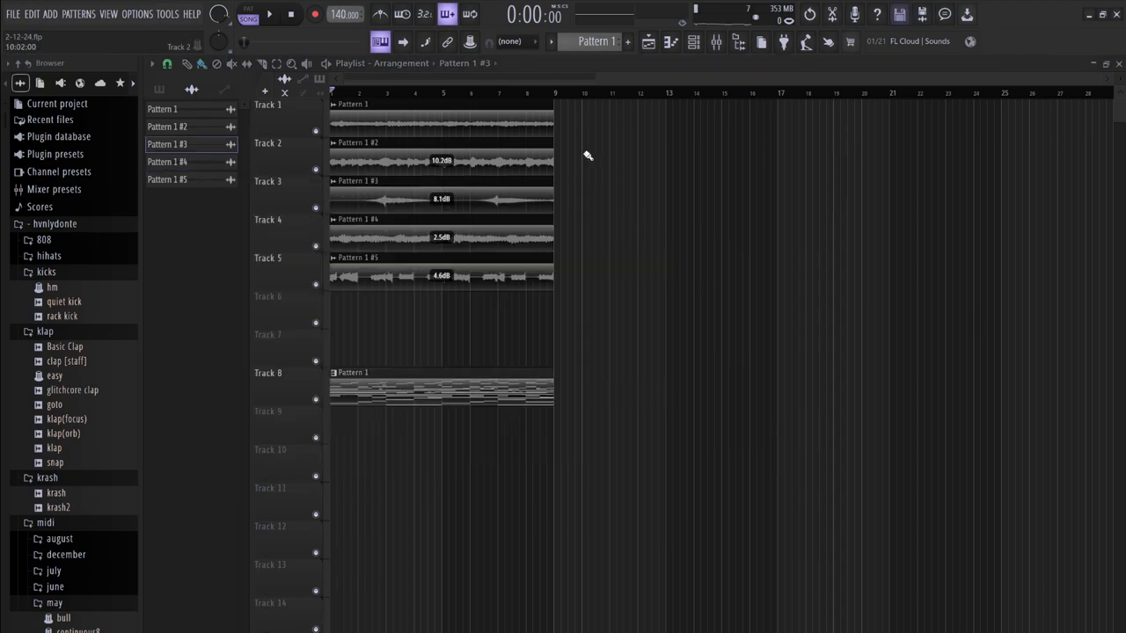
# Reverse the Pattern 1 #2 and Pattern 1 audio clips, and play back the melody
pyautogui.doubleClick(518, 160)
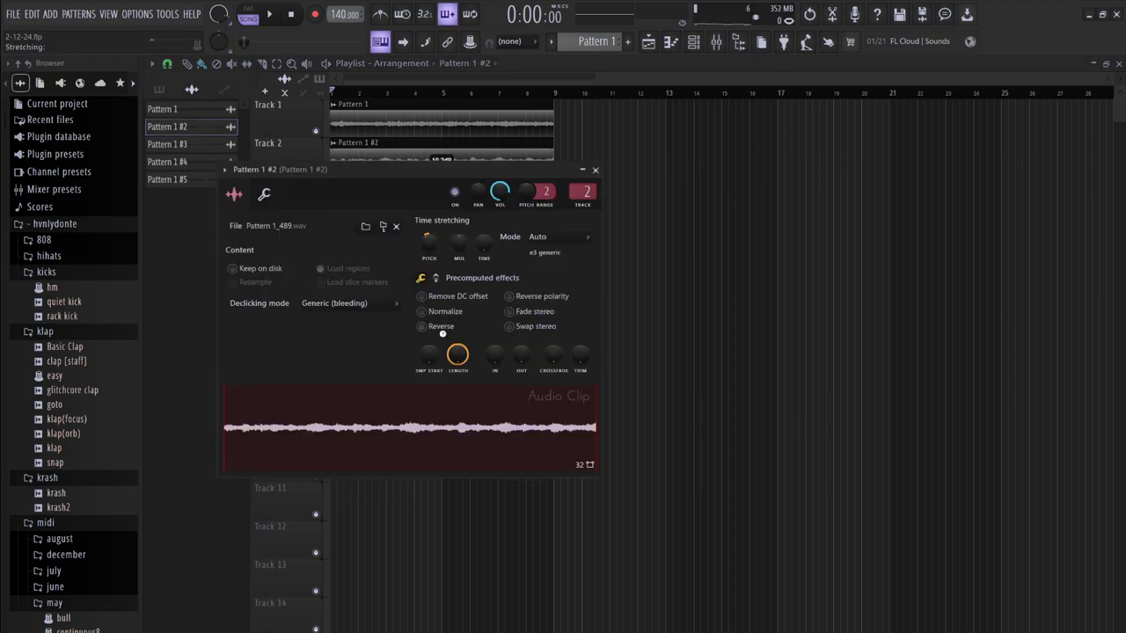
pyautogui.click(595, 170)
pyautogui.doubleClick(515, 201)
pyautogui.click(612, 186)
pyautogui.doubleClick(494, 113)
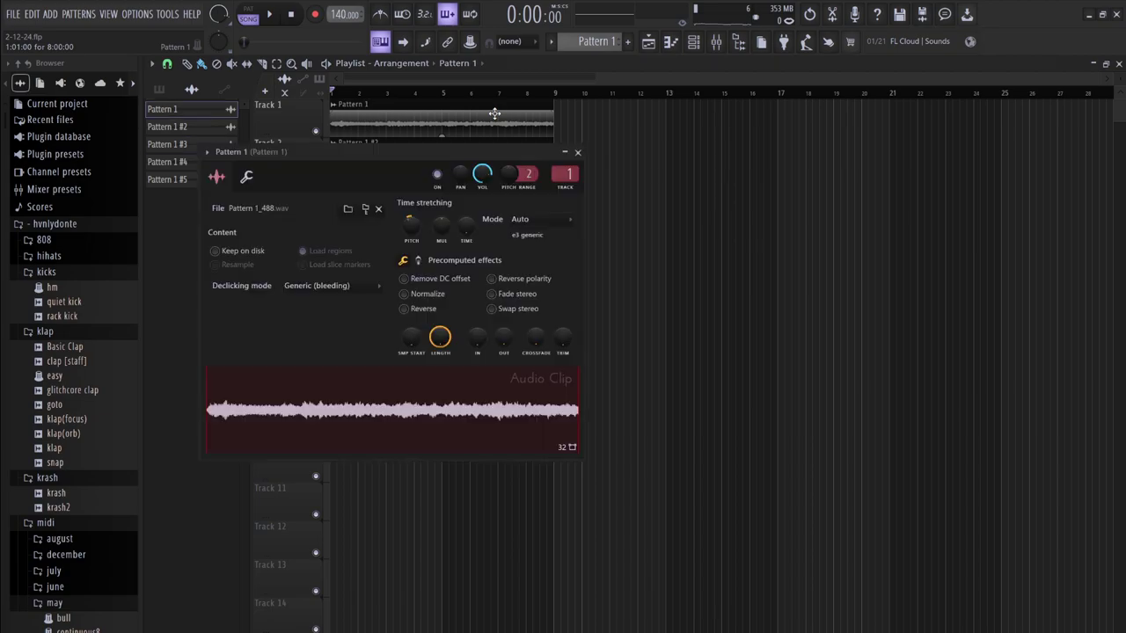
pyautogui.click(627, 224)
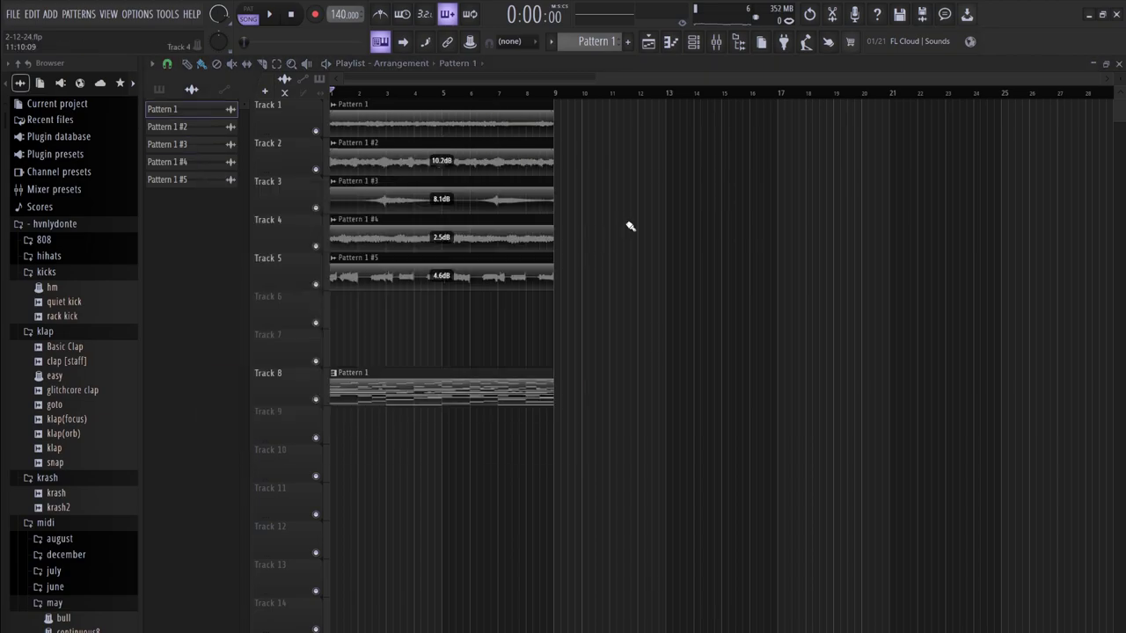
pyautogui.press('space')
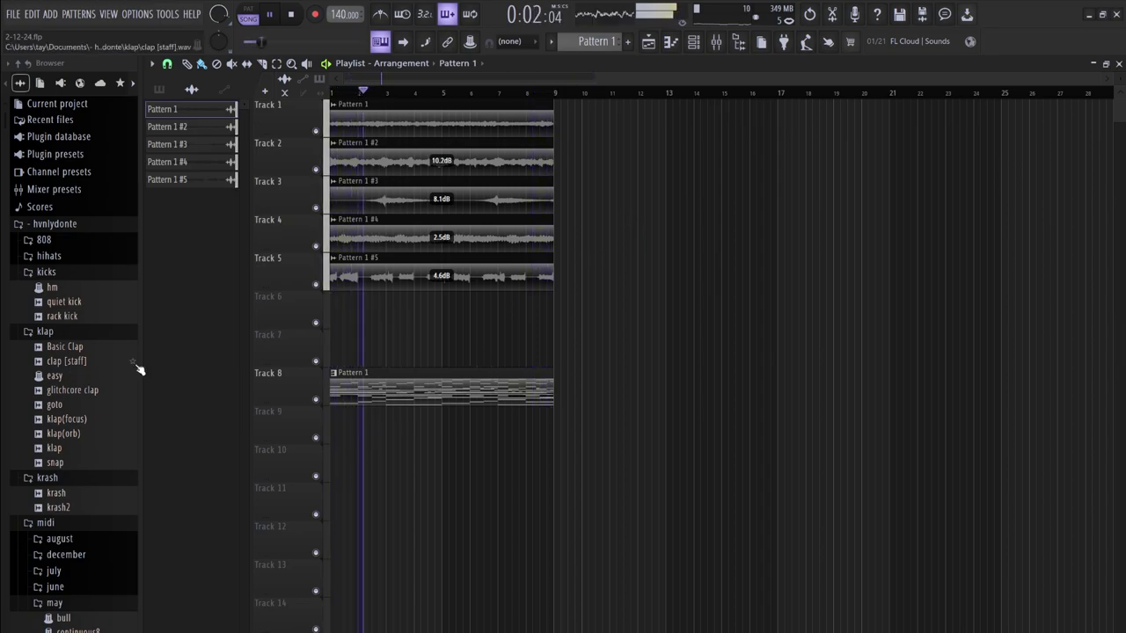
pyautogui.moveTo(55, 360)
pyautogui.mouseDown()
pyautogui.moveTo(66, 367)
pyautogui.moveTo(63, 425)
pyautogui.moveTo(53, 376)
pyautogui.moveTo(660, 85)
pyautogui.moveTo(696, 48)
pyautogui.mouseUp()
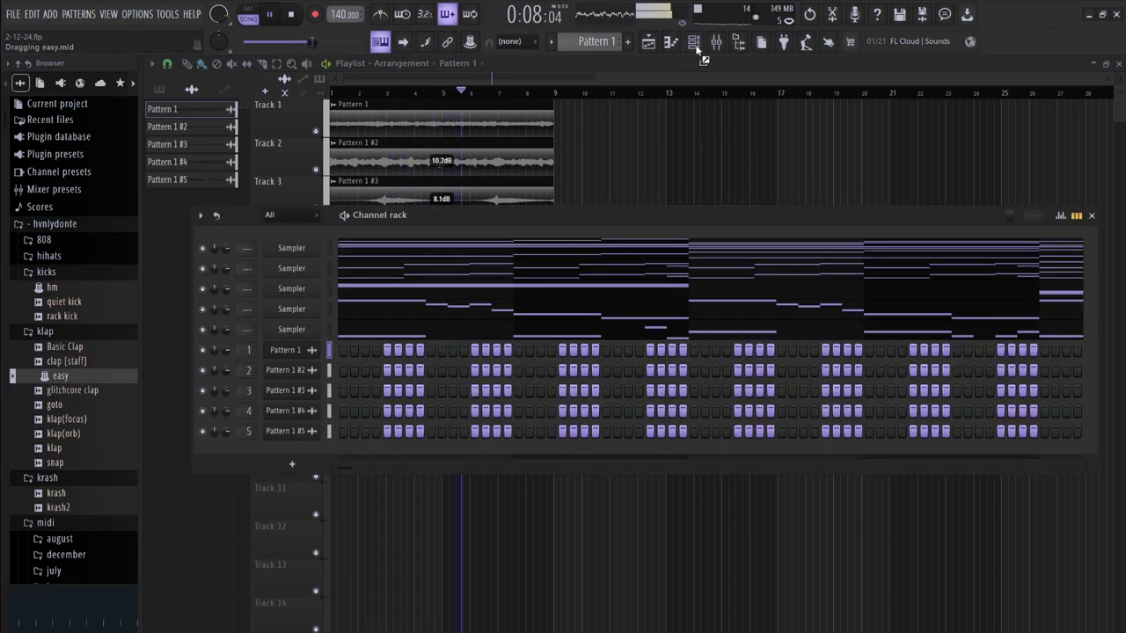
pyautogui.moveTo(323, 454); pyautogui.dragTo(324, 458)
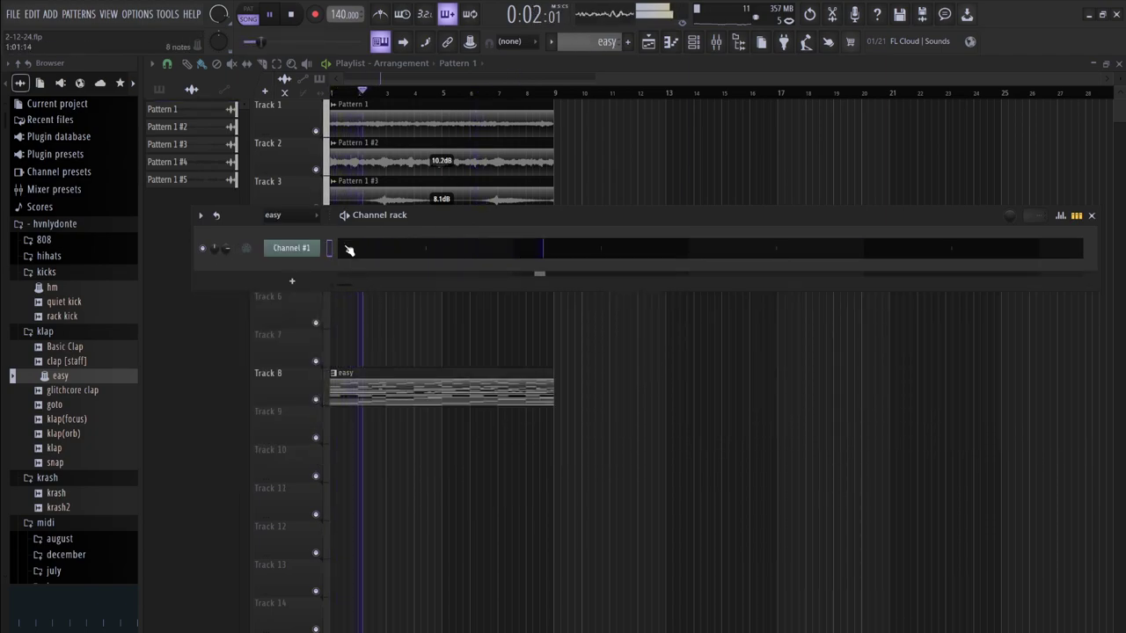
pyautogui.click(296, 215)
pyautogui.click(297, 231)
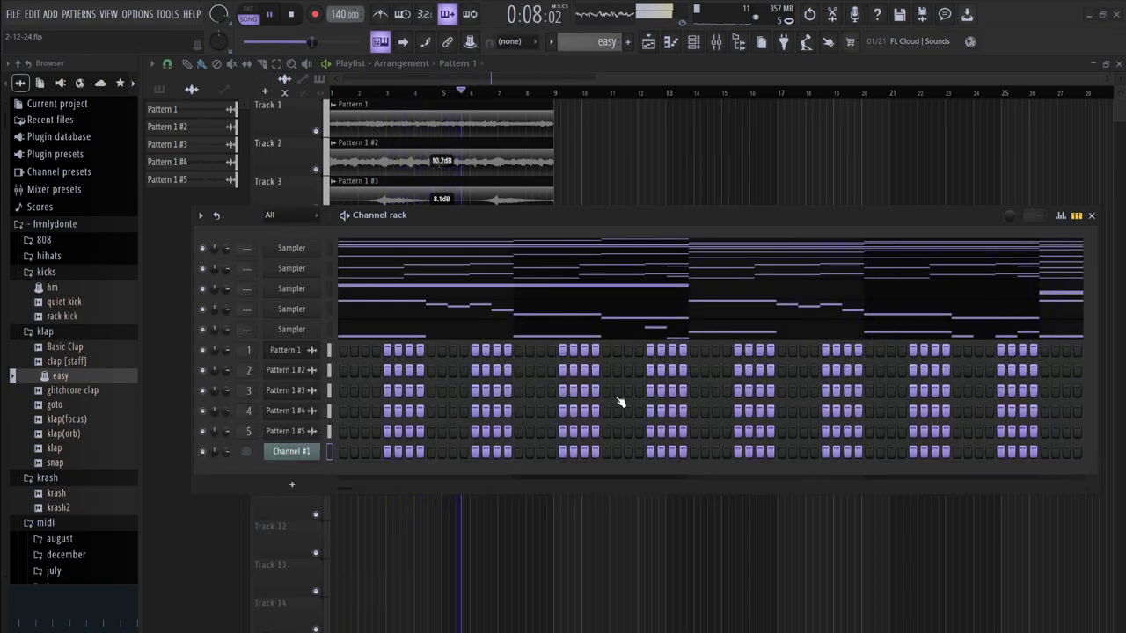
pyautogui.hotkey('alt', 'Delete')
# Add the 808 [xi] sample from the $donte kit as a new channel and open its settings
pyautogui.scroll(-10, 74, 413)
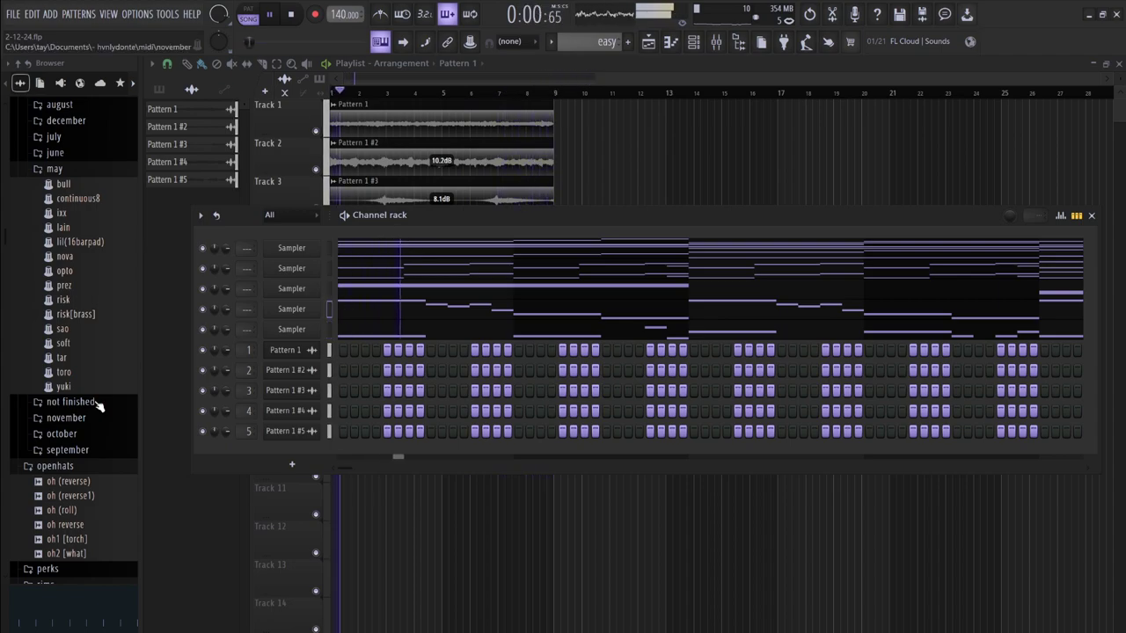
pyautogui.scroll(10, 86, 371)
pyautogui.scroll(-6, 84, 360)
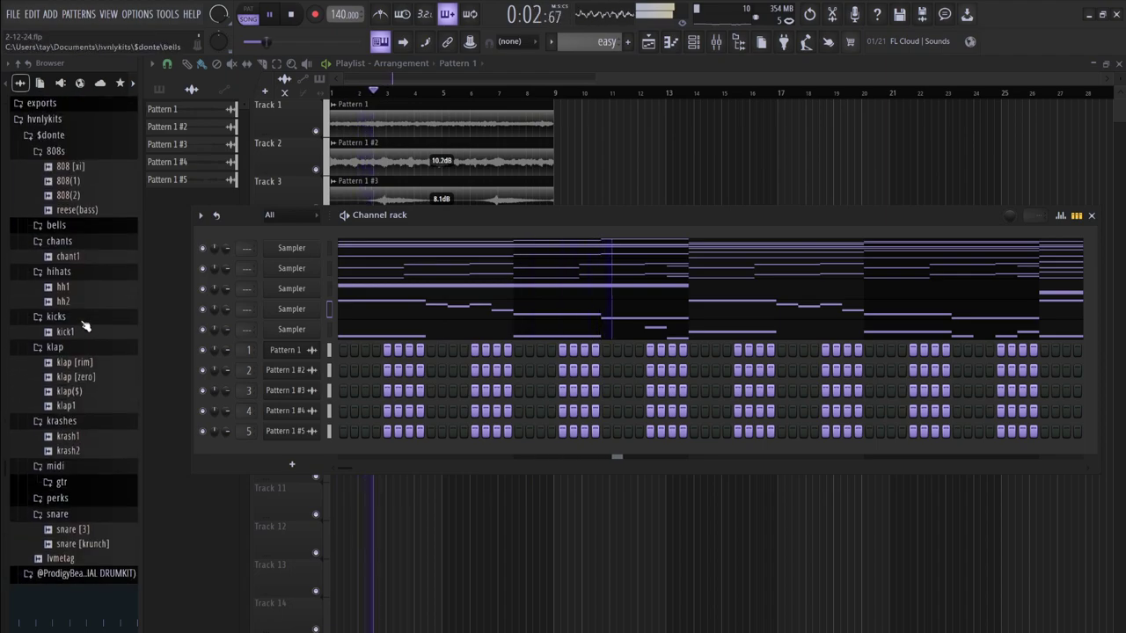
pyautogui.click(76, 157)
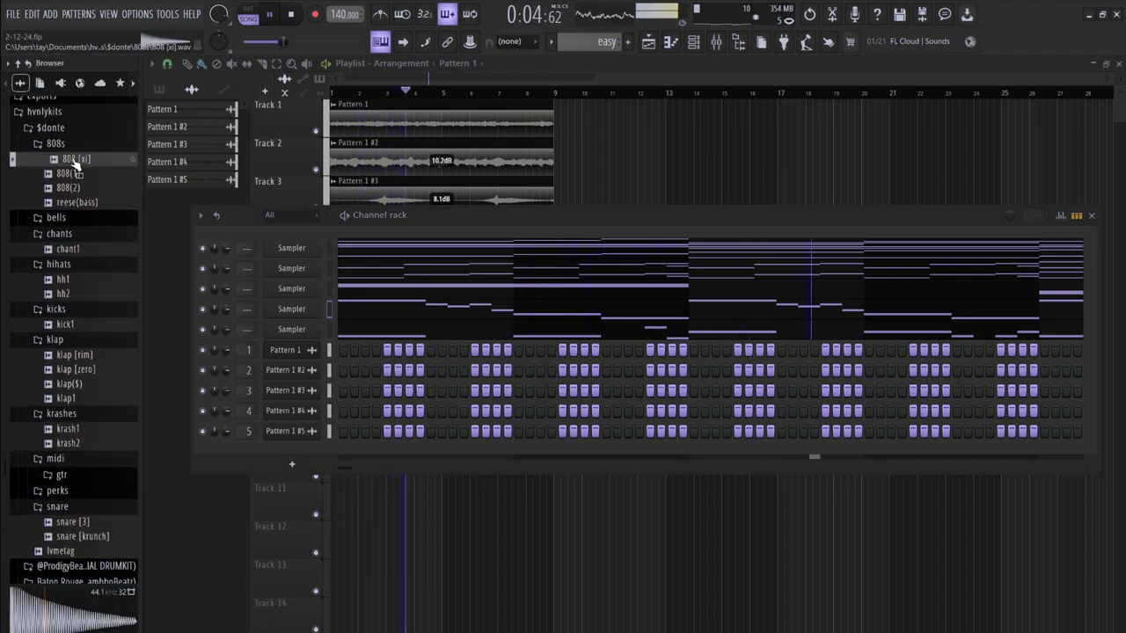
pyautogui.moveTo(75, 159); pyautogui.dragTo(313, 453)
pyautogui.click(312, 452)
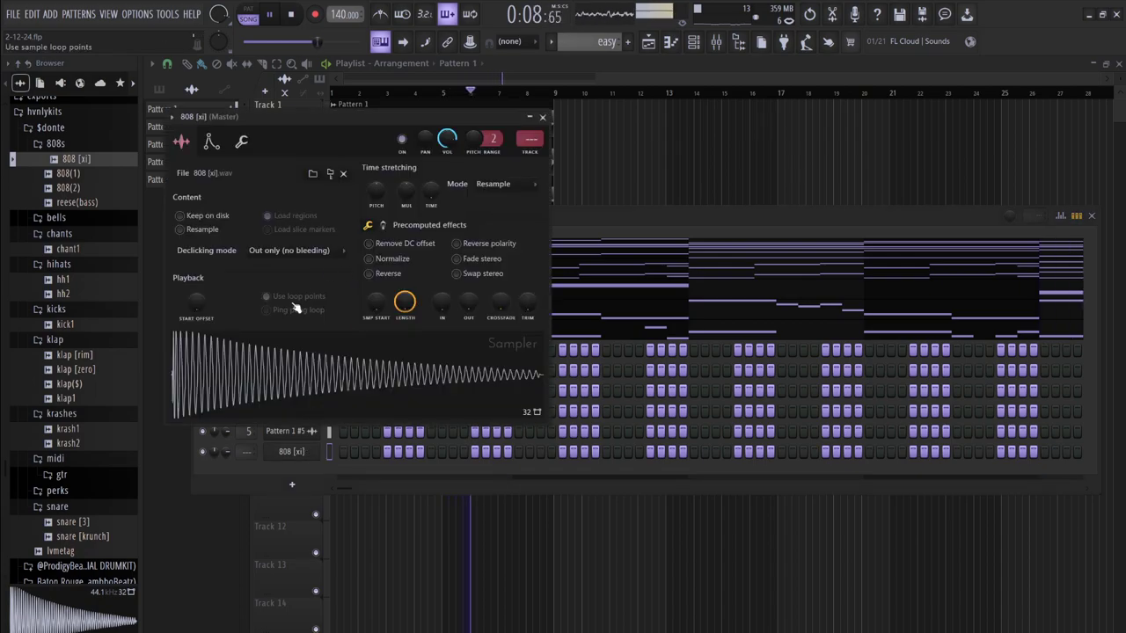
# Enable the 808's volume envelope with sustain at 0% and make the channel cut itself
pyautogui.click(211, 142)
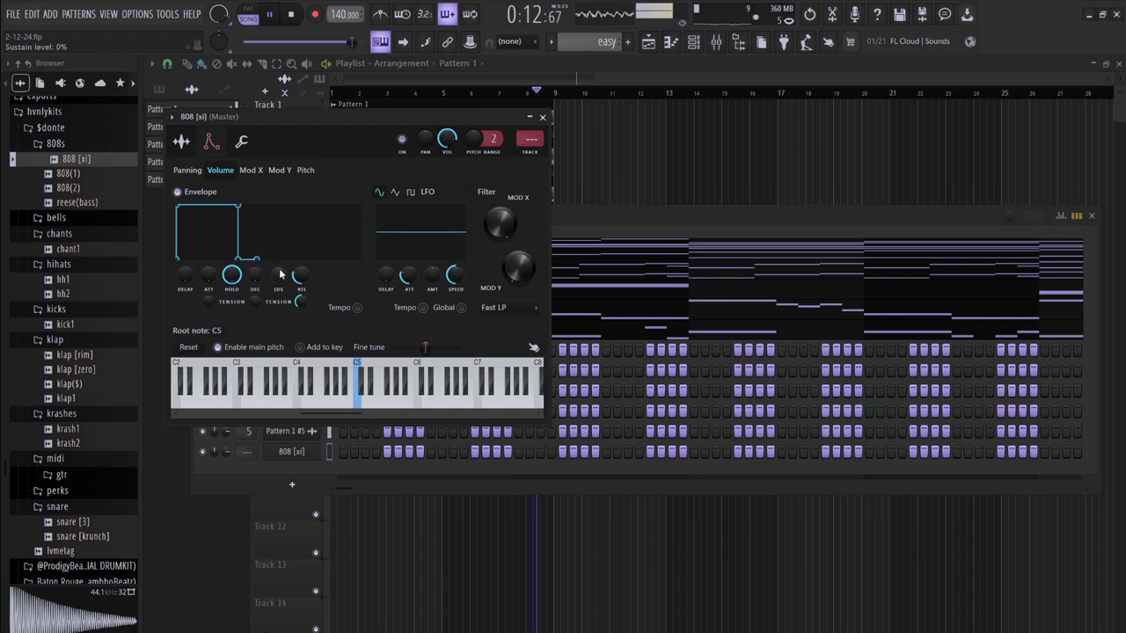
pyautogui.click(239, 143)
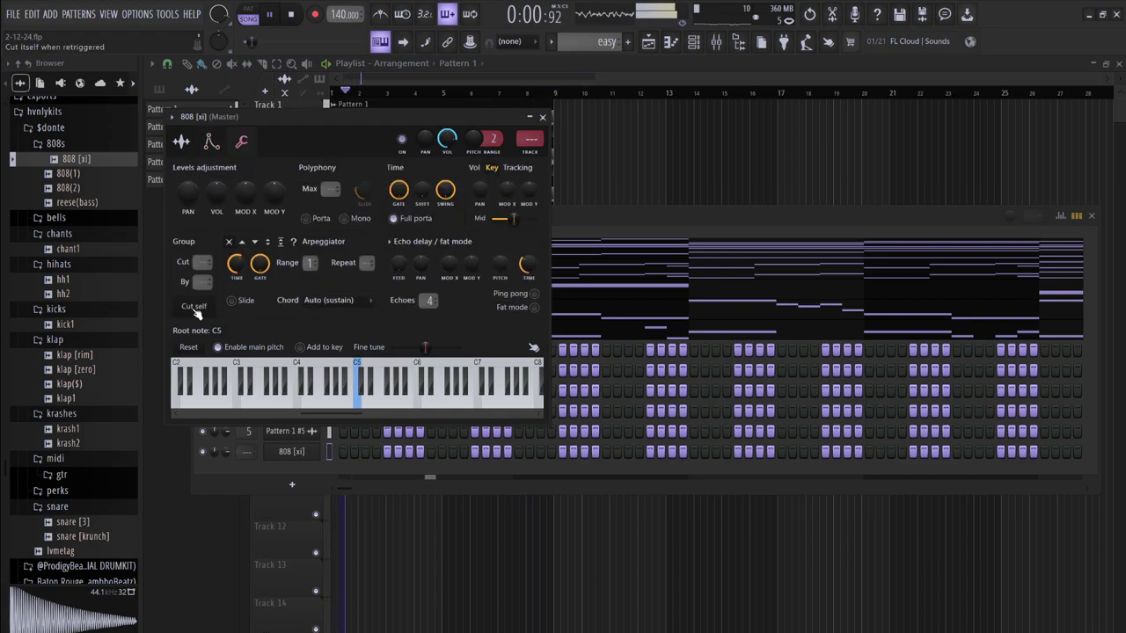
# Program 808 hits on steps 1, 7, 15, 23, 27, 29 and 31, and play them in the piano roll
pyautogui.click(603, 222)
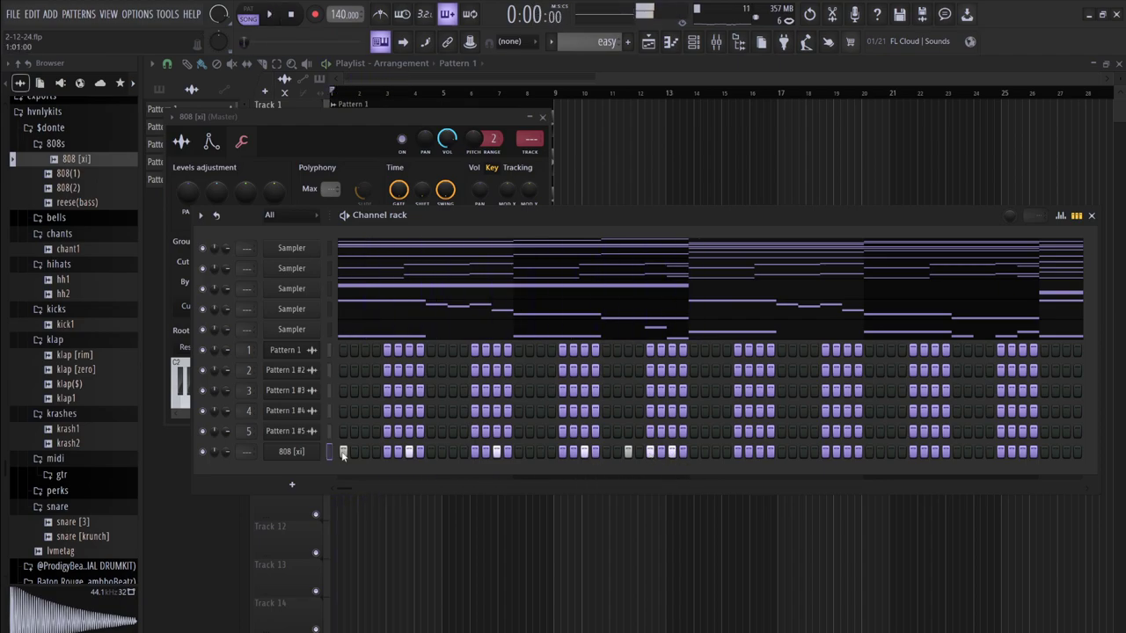
pyautogui.press('F7')
pyautogui.press('space')
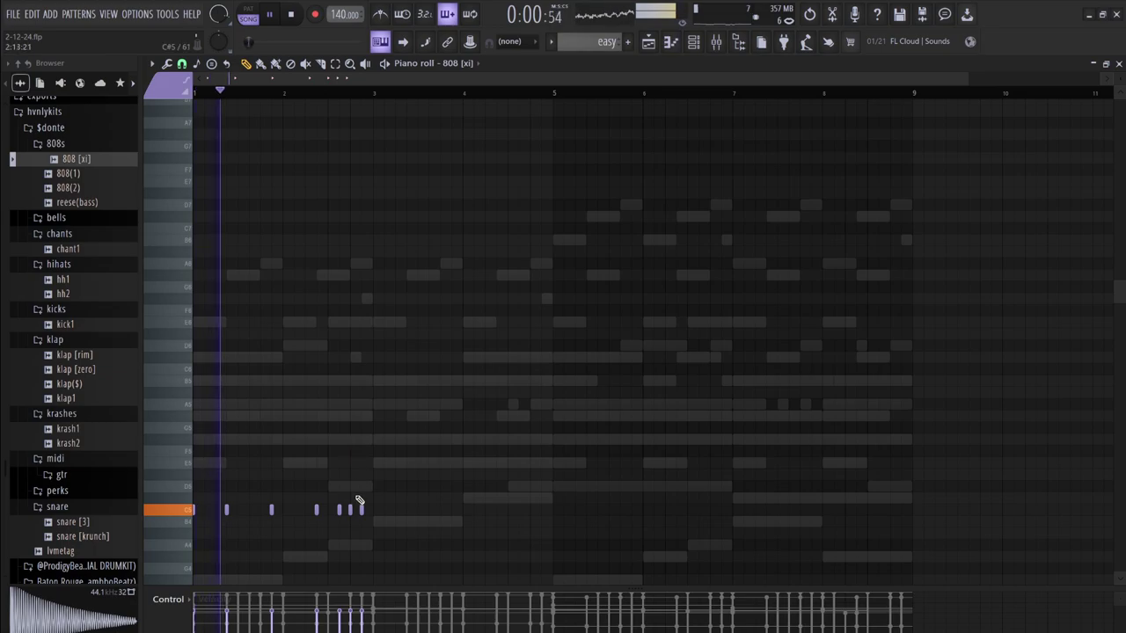
# Add 808 notes on C5 at steps 5, 9 and 11 of bar 3 and step 5 of bar 4, checking them in playback
pyautogui.click(395, 510)
pyautogui.press('space')
pyautogui.press('space')
pyautogui.click(418, 512)
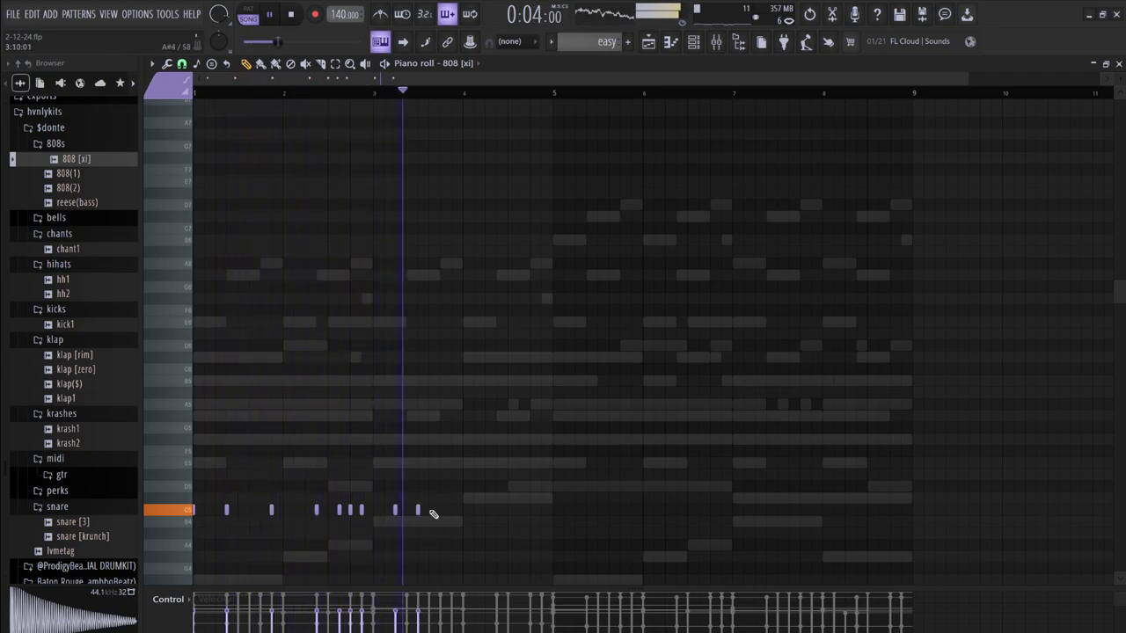
pyautogui.press('space')
pyautogui.press('space')
pyautogui.click(429, 510)
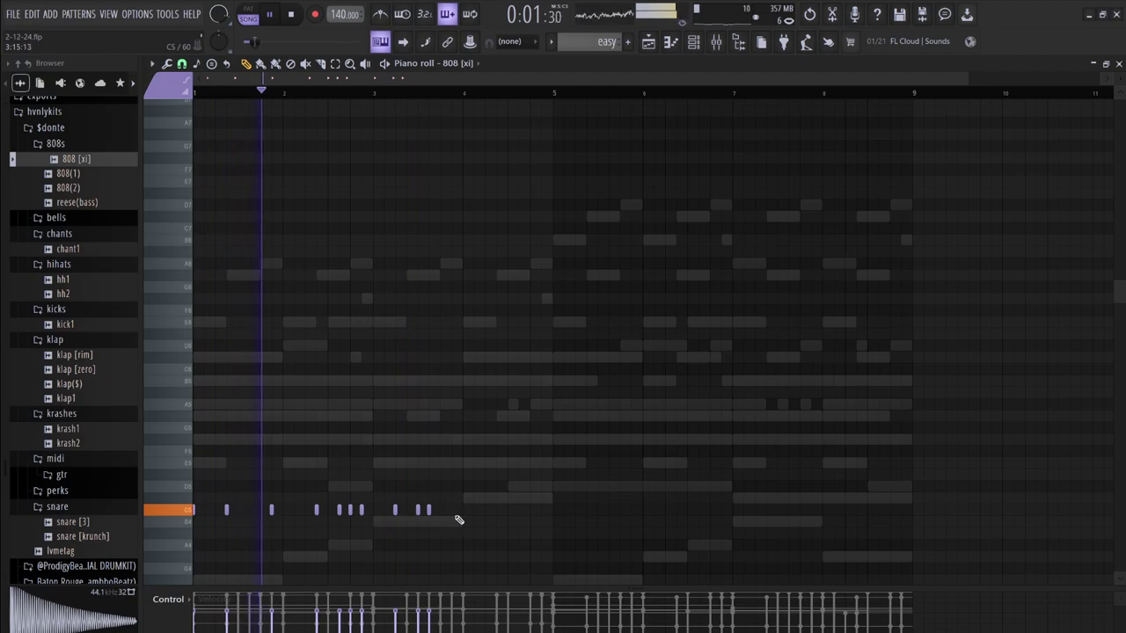
pyautogui.click(484, 510)
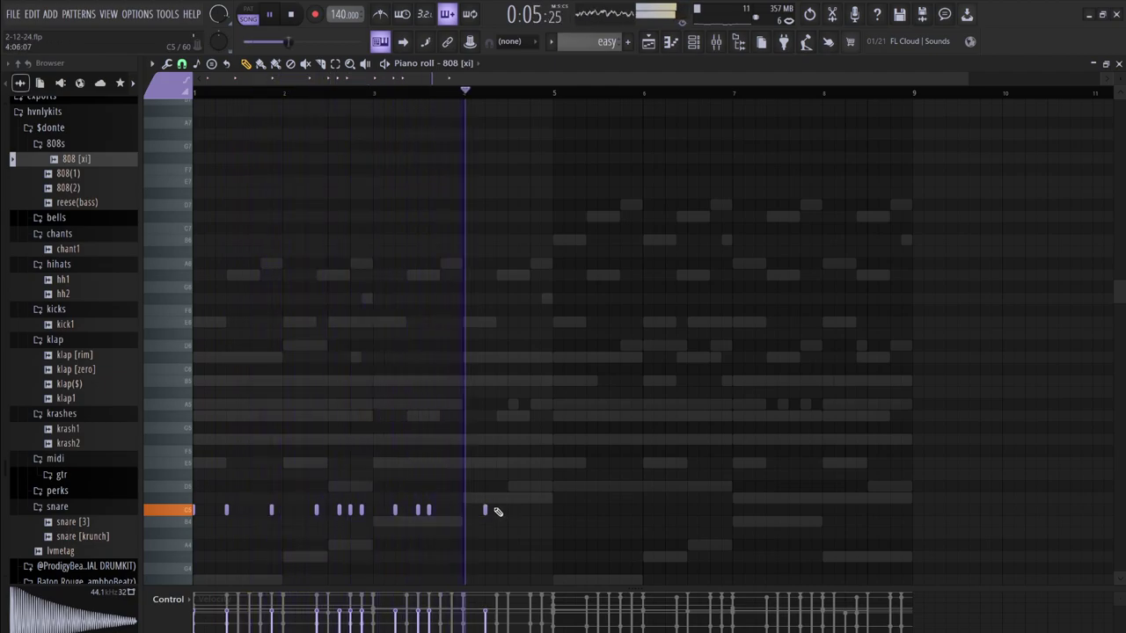
# Turn on the metronome and replay the 808 pattern against it
pyautogui.press('space')
pyautogui.click(387, 17)
pyautogui.press('space')
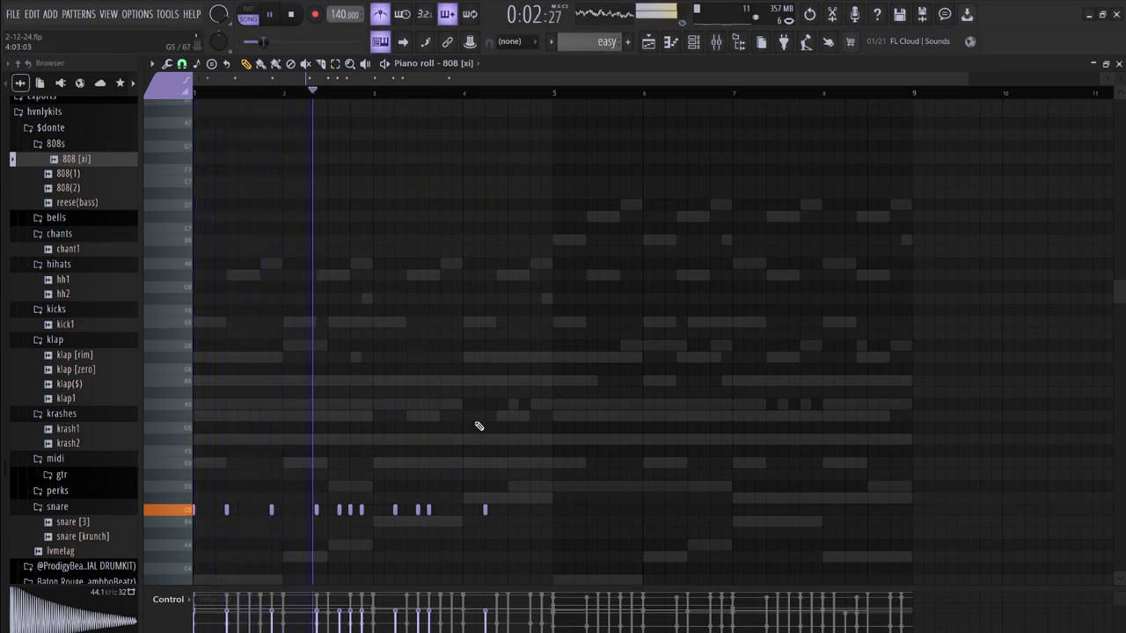
pyautogui.press('space')
pyautogui.press('space')
# Move bar 3's first 808 note to step 7, add one on step 15, and place bar 4's notes on steps 9 and 13
pyautogui.moveTo(395, 511); pyautogui.dragTo(407, 517)
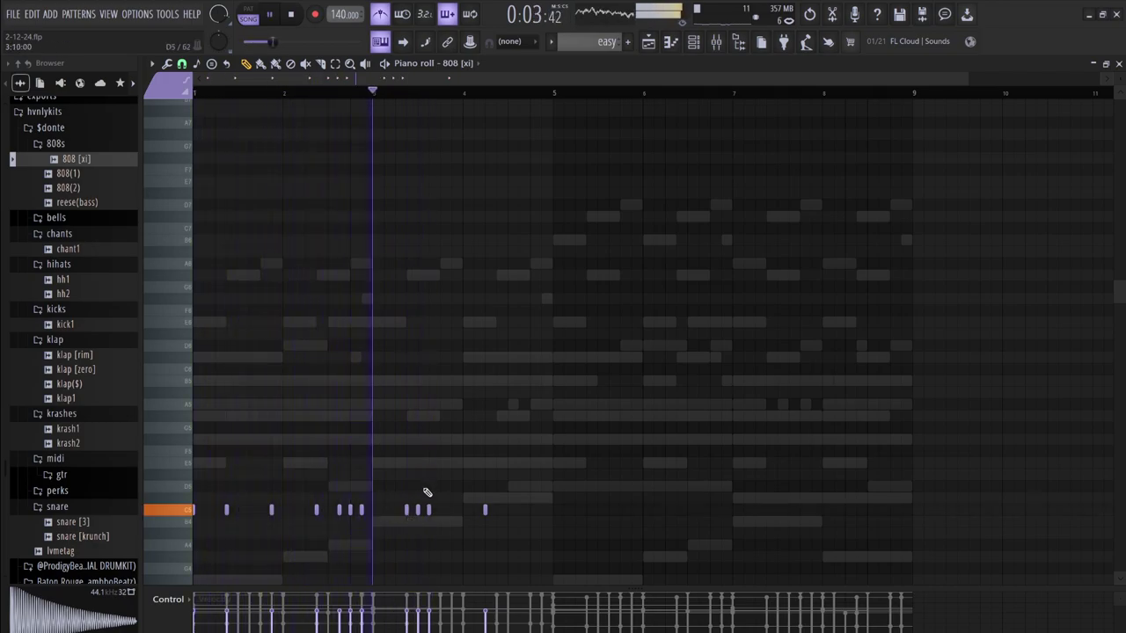
pyautogui.click(418, 510)
pyautogui.click(451, 510)
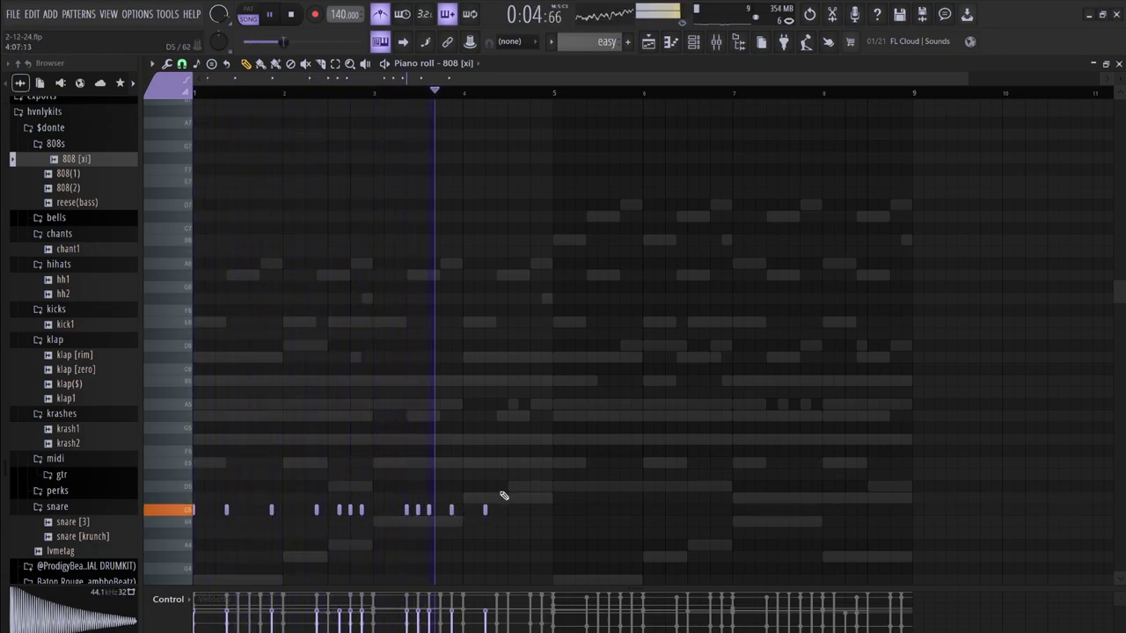
pyautogui.press('space')
pyautogui.press('space')
pyautogui.moveTo(485, 509); pyautogui.dragTo(474, 509)
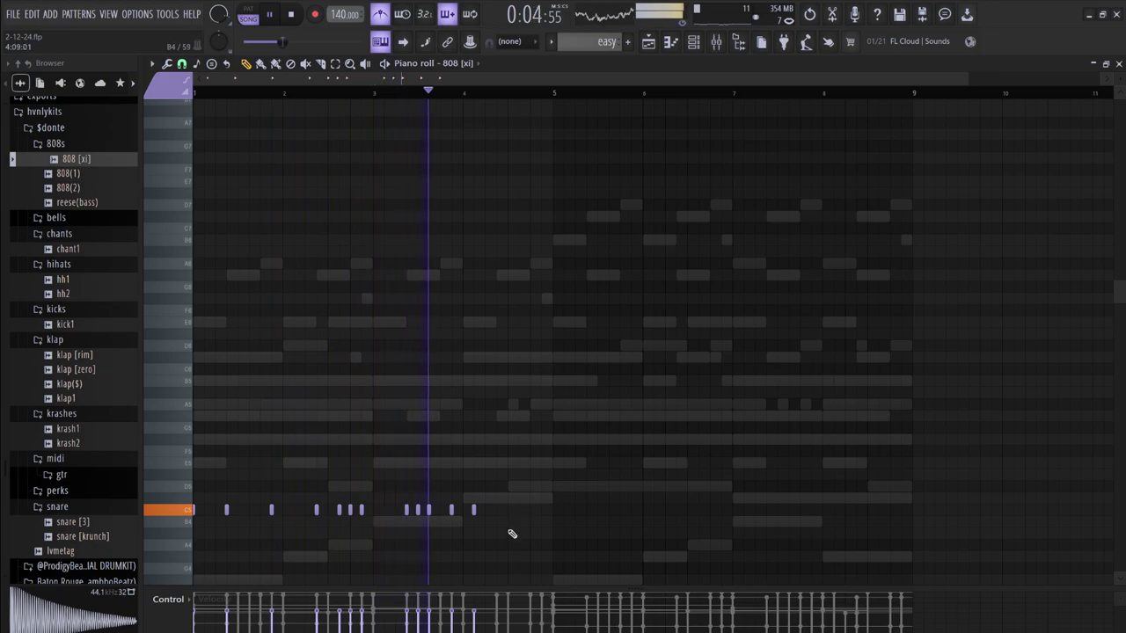
pyautogui.moveTo(473, 510); pyautogui.dragTo(503, 520)
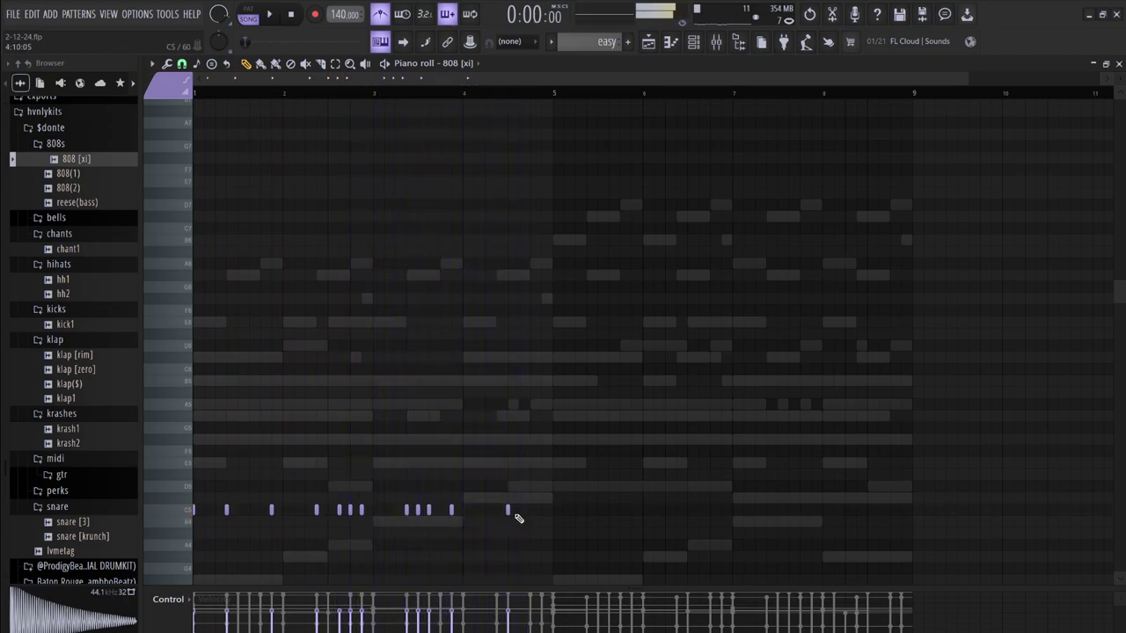
pyautogui.moveTo(530, 511)
pyautogui.mouseDown()
pyautogui.moveTo(519, 514)
pyautogui.moveTo(531, 512)
pyautogui.mouseUp()
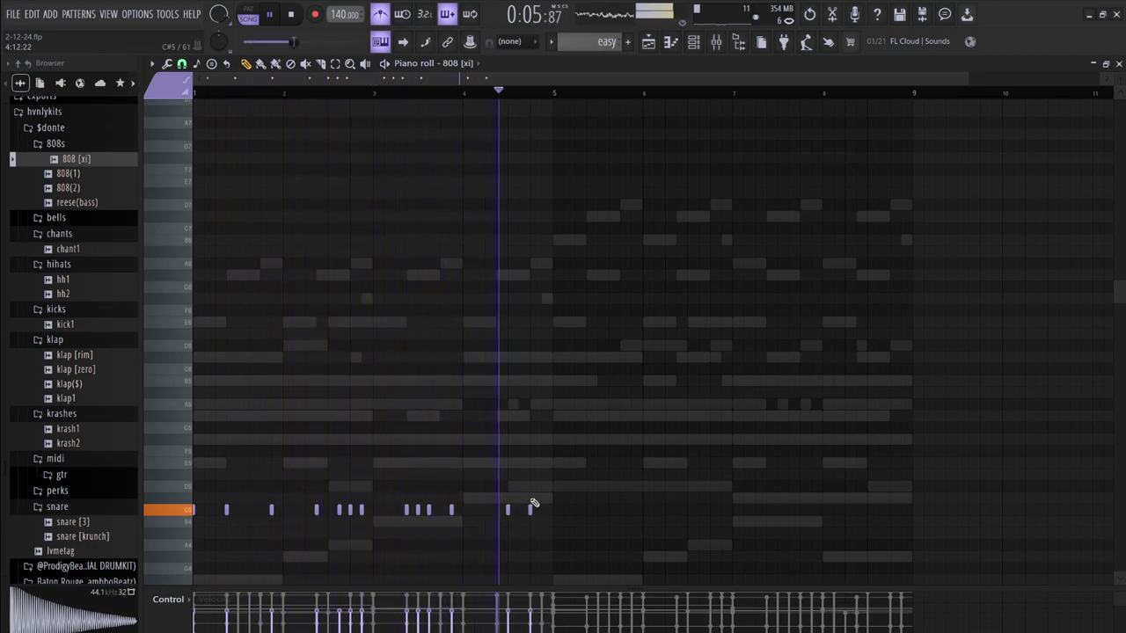
# Lengthen all 808 notes so they join end to end, and check the mixer levels during playback
pyautogui.press('space')
pyautogui.hotkey('ctrl', 'l')
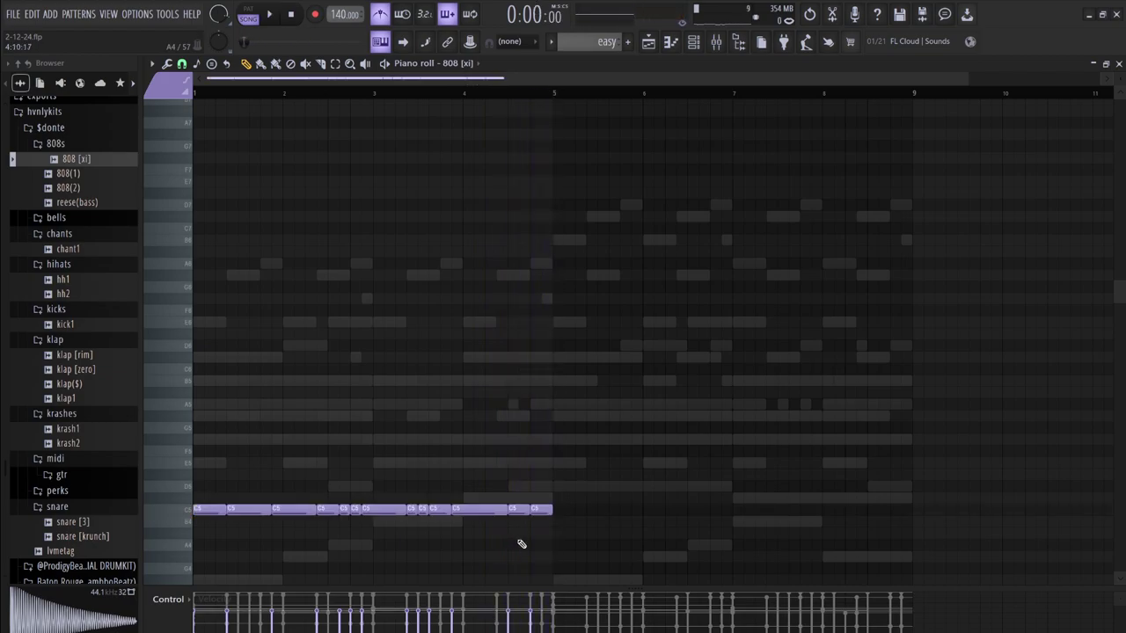
pyautogui.press('space')
pyautogui.hotkey('ctrl', 'a')
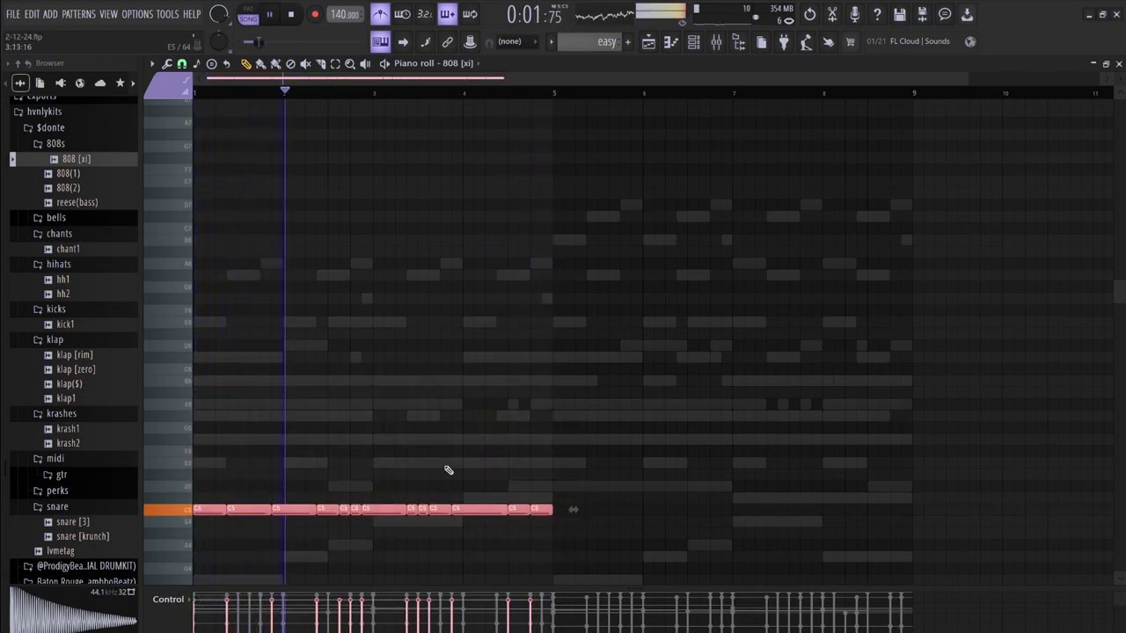
pyautogui.click(715, 44)
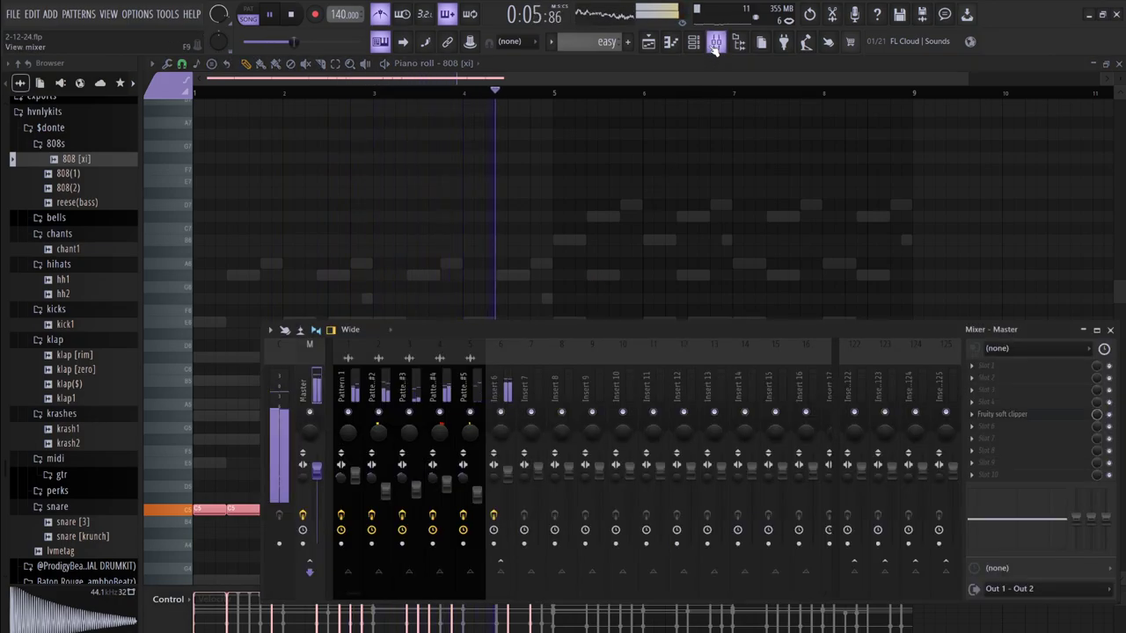
pyautogui.click(637, 207)
pyautogui.press('space')
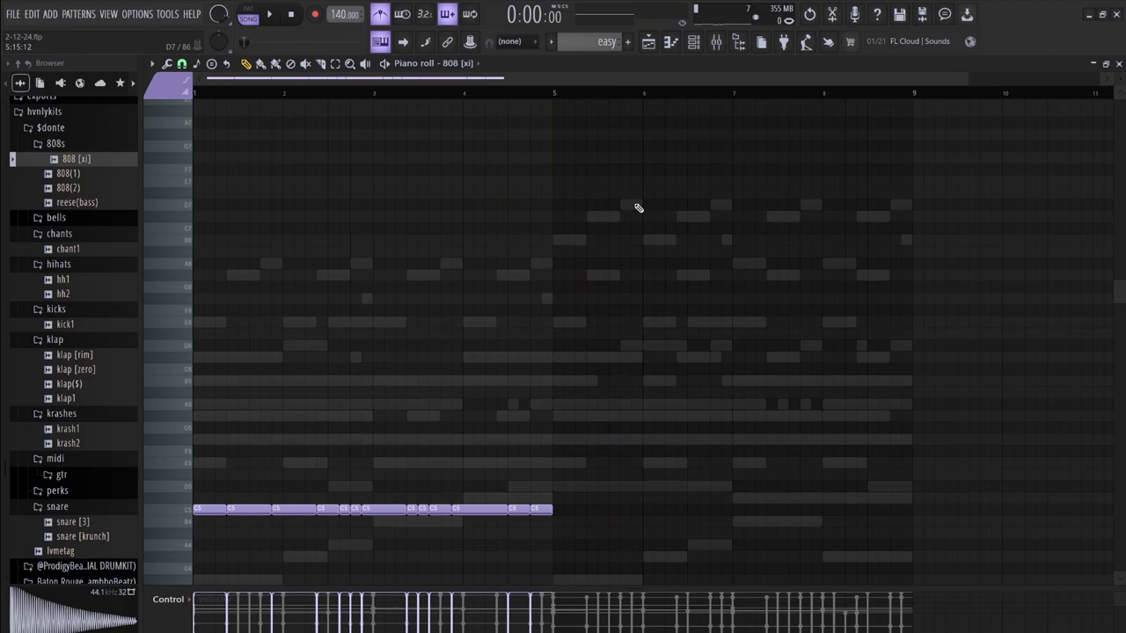
# Transpose all the 808 notes up six semitones to F#5 and play them back
pyautogui.hotkey('shift', 'Up')
pyautogui.hotkey('shift', 'Up')
pyautogui.hotkey('shift', 'Up')
pyautogui.hotkey('shift', 'Up')
pyautogui.hotkey('shift', 'Up')
pyautogui.hotkey('shift', 'Up')
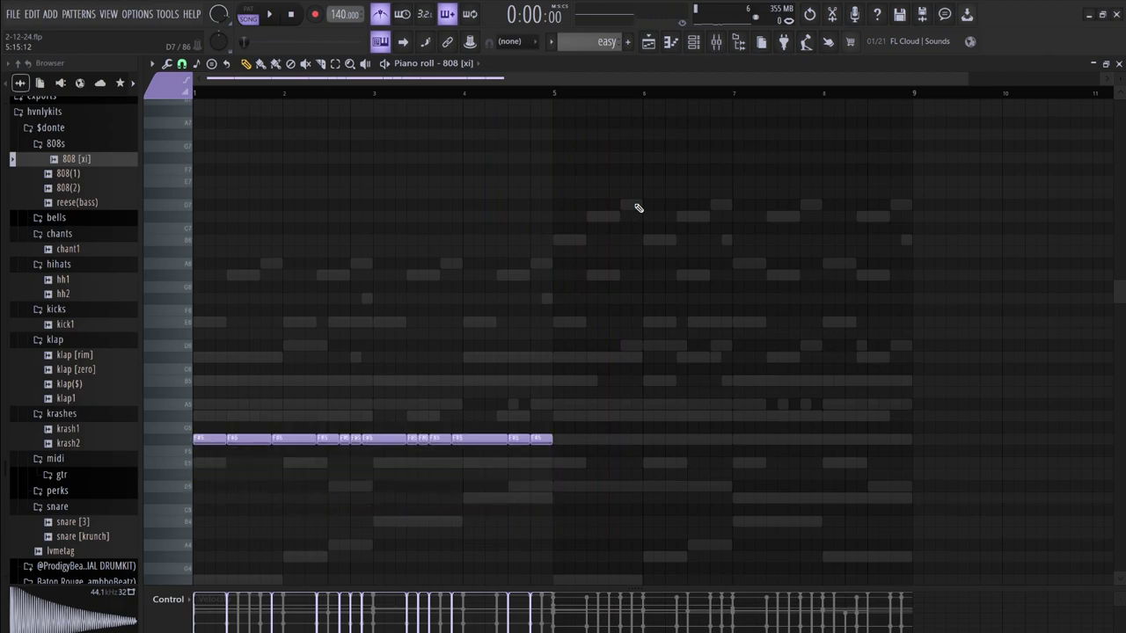
pyautogui.press('space')
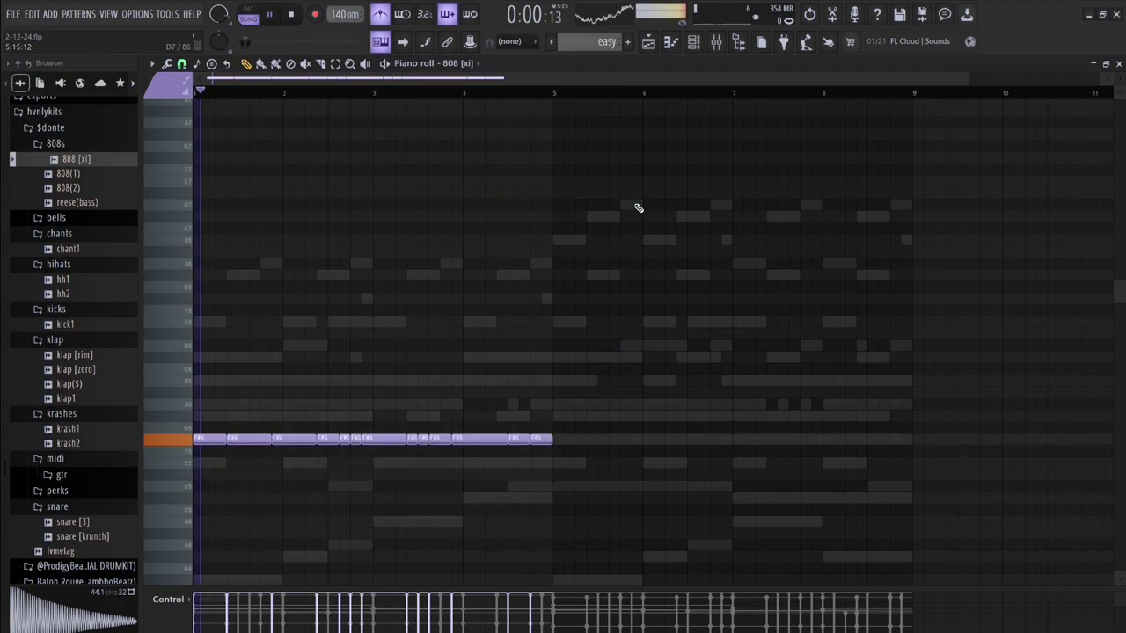
# Open the 808 [xi] channel's settings, return to the piano roll and replay the pattern
pyautogui.click(694, 42)
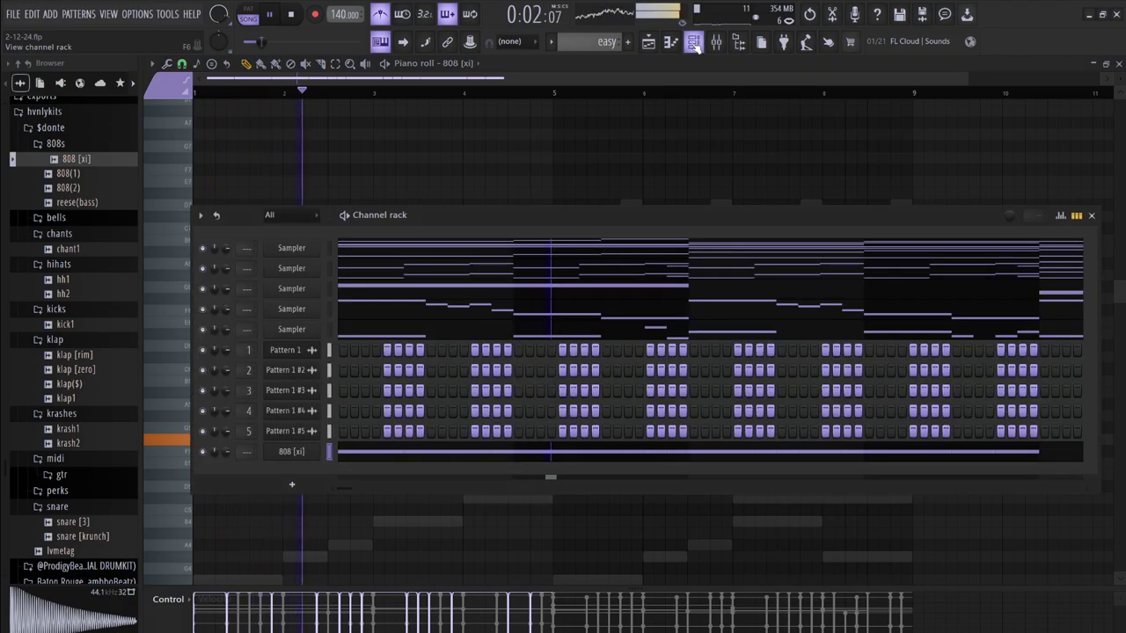
pyautogui.click(292, 454)
pyautogui.press('space')
pyautogui.rightClick(390, 382)
pyautogui.click(627, 172)
pyautogui.press('space')
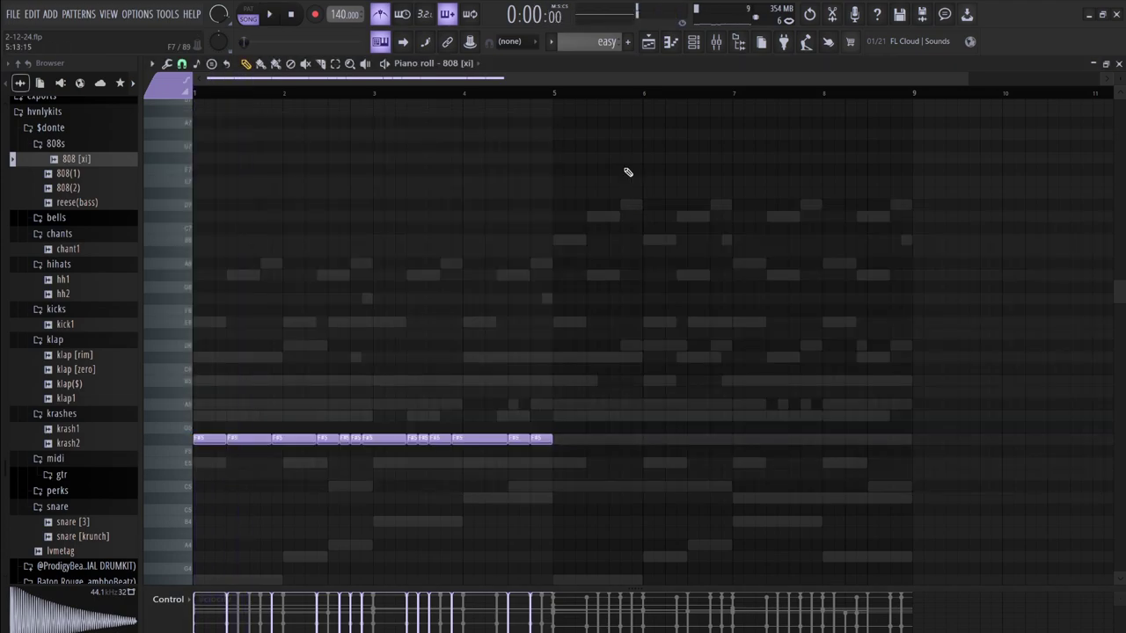
pyautogui.press('space')
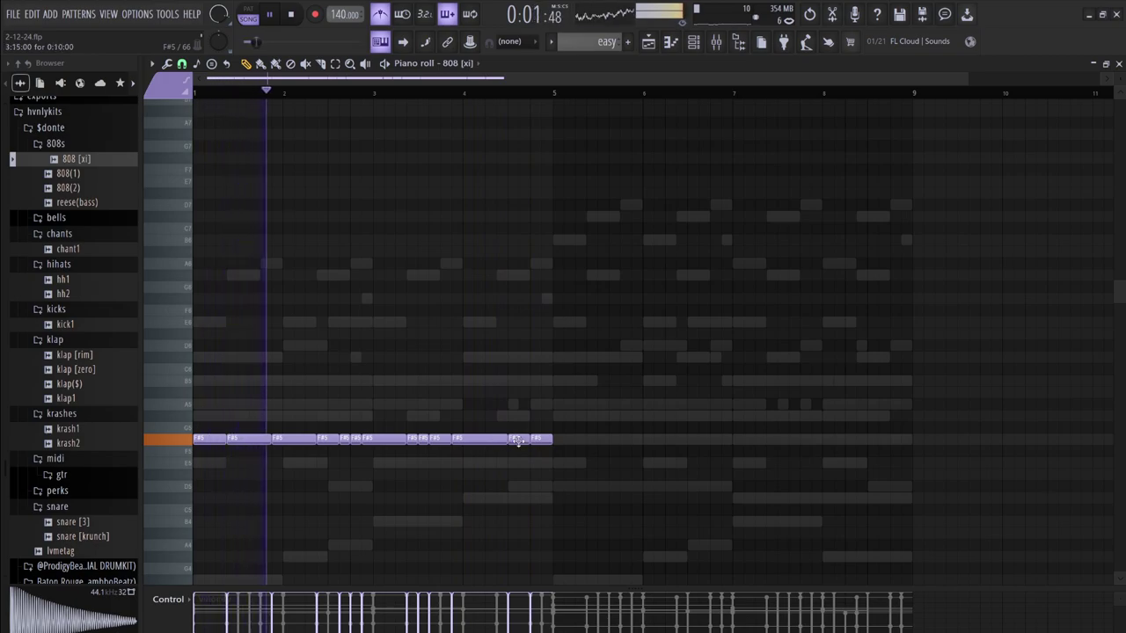
# Delete the 808 notes in bars 3 and 4, and rework the end of bar 2 with F#5 notes on steps 11 and 13
pyautogui.moveTo(555, 455); pyautogui.dragTo(384, 408)
pyautogui.press('Delete')
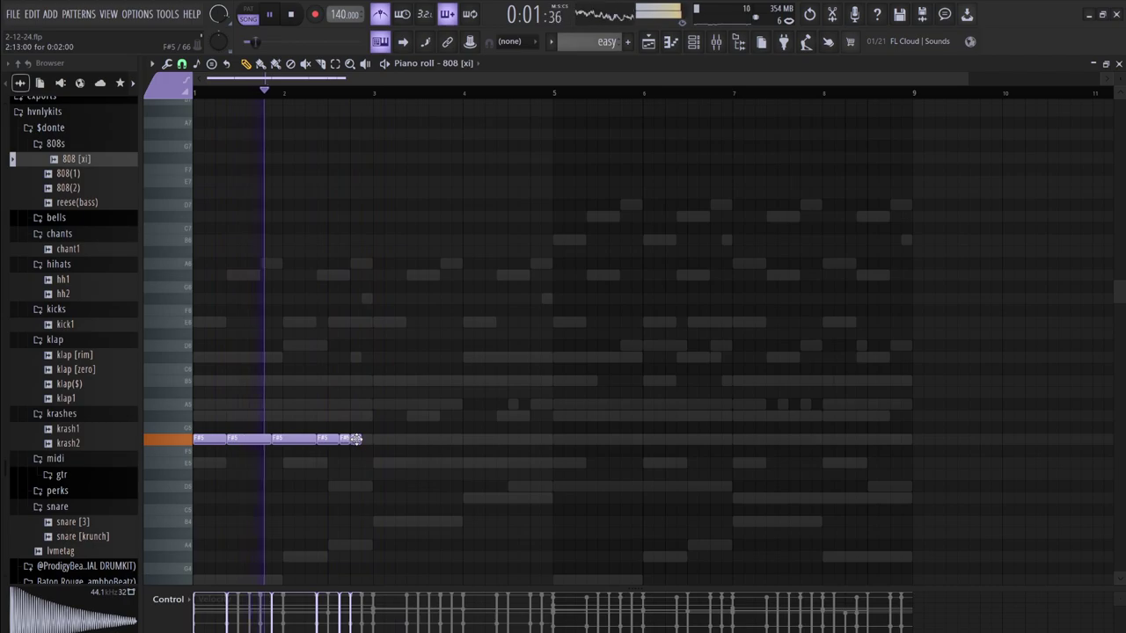
pyautogui.moveTo(356, 441); pyautogui.dragTo(406, 441)
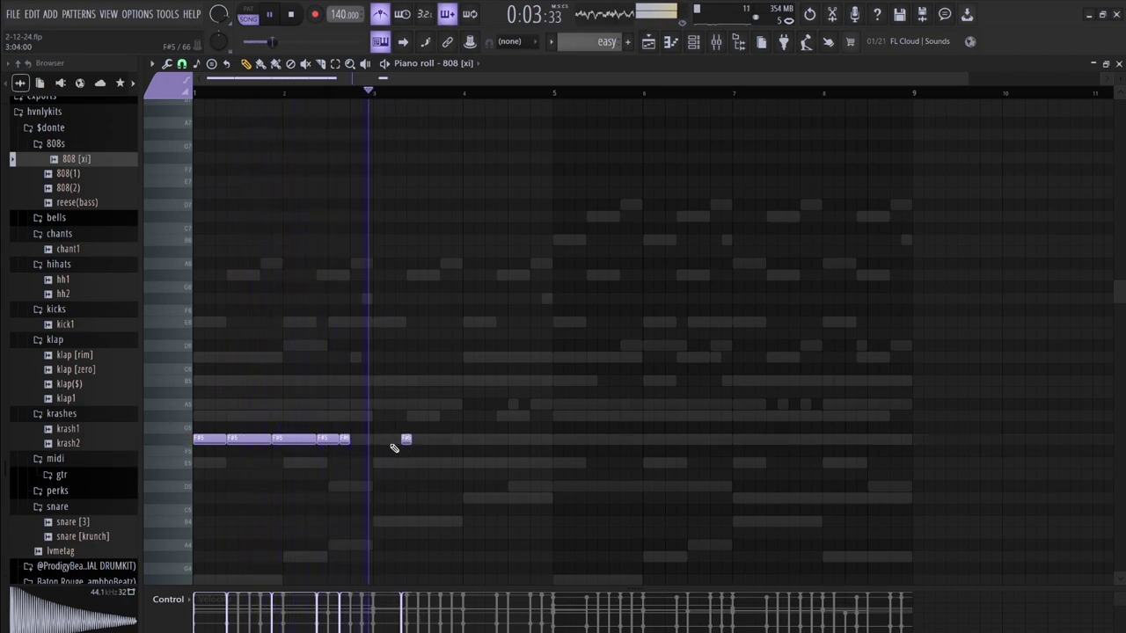
pyautogui.moveTo(349, 442); pyautogui.dragTo(362, 442)
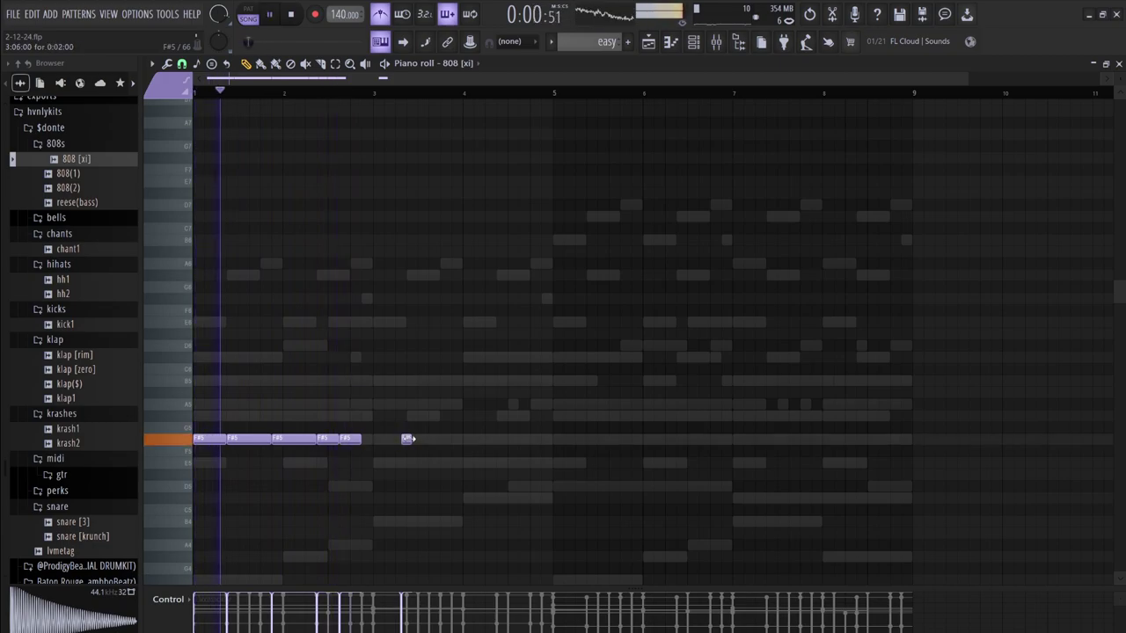
pyautogui.click(404, 438)
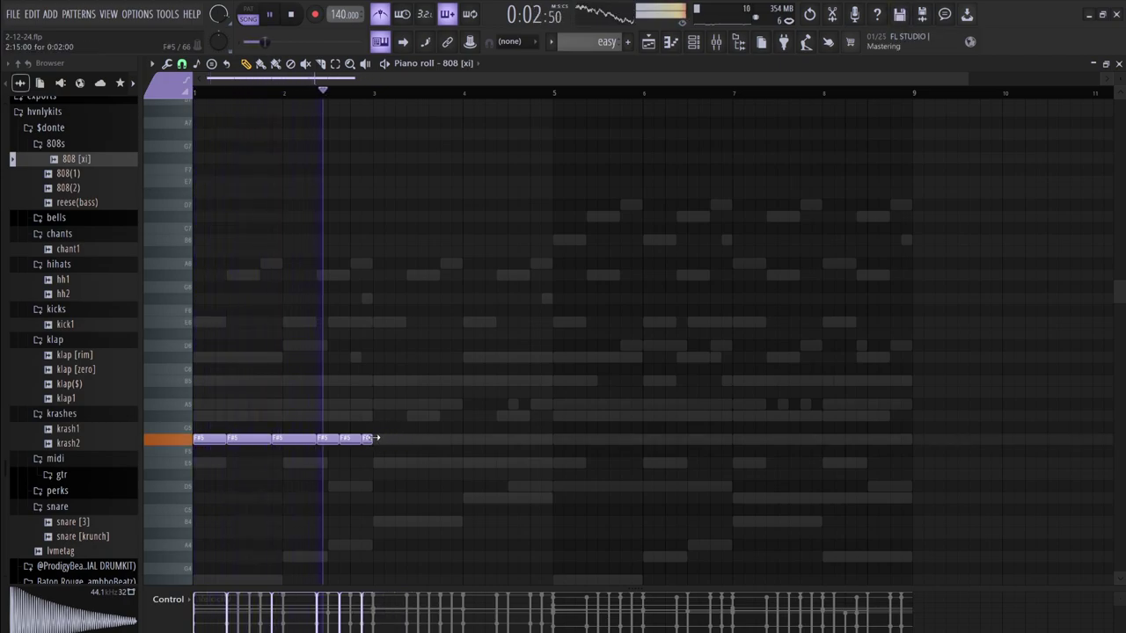
pyautogui.press('space')
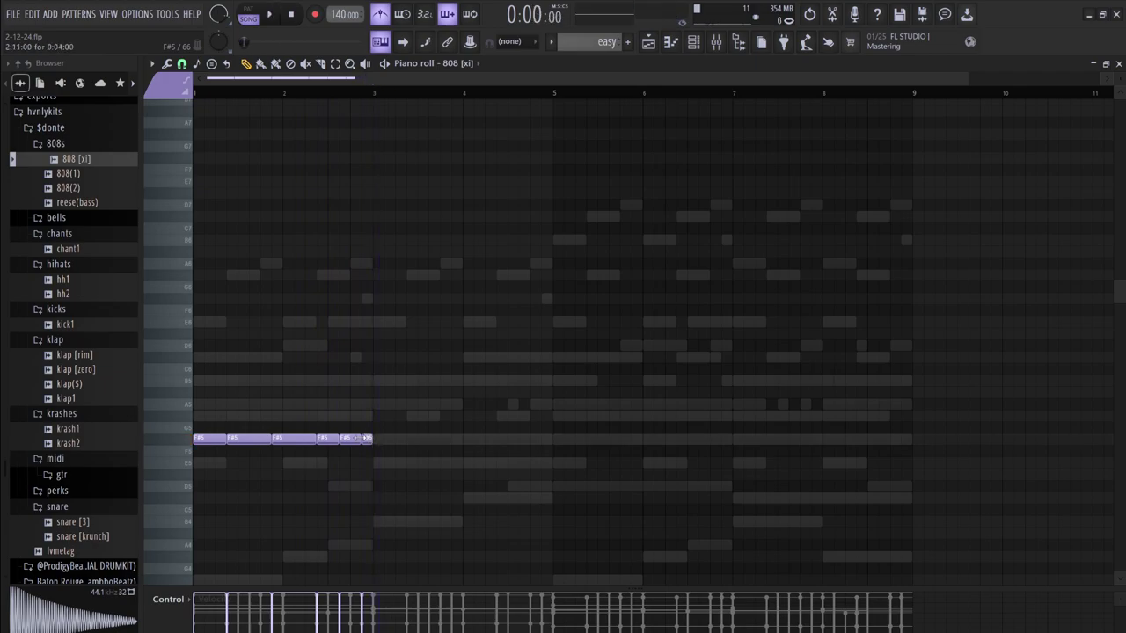
pyautogui.press('space')
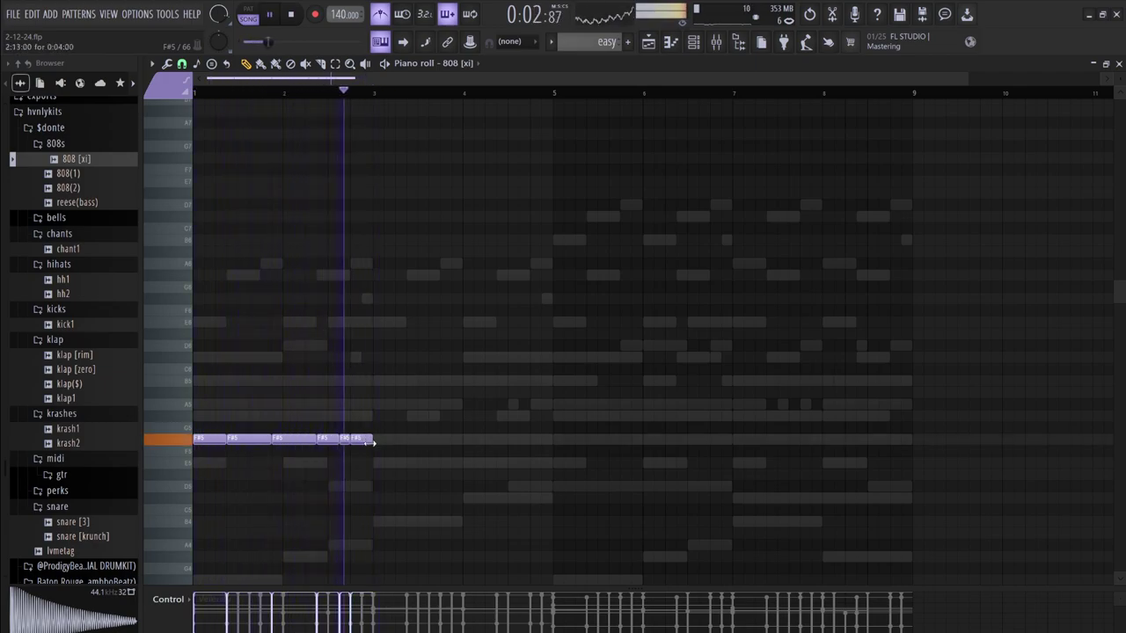
# Extend bar 2's last 808 note to step 13 of bar 3, and add F#5 notes there and on bar 4's steps 5 and 13
pyautogui.moveTo(378, 439); pyautogui.dragTo(439, 440)
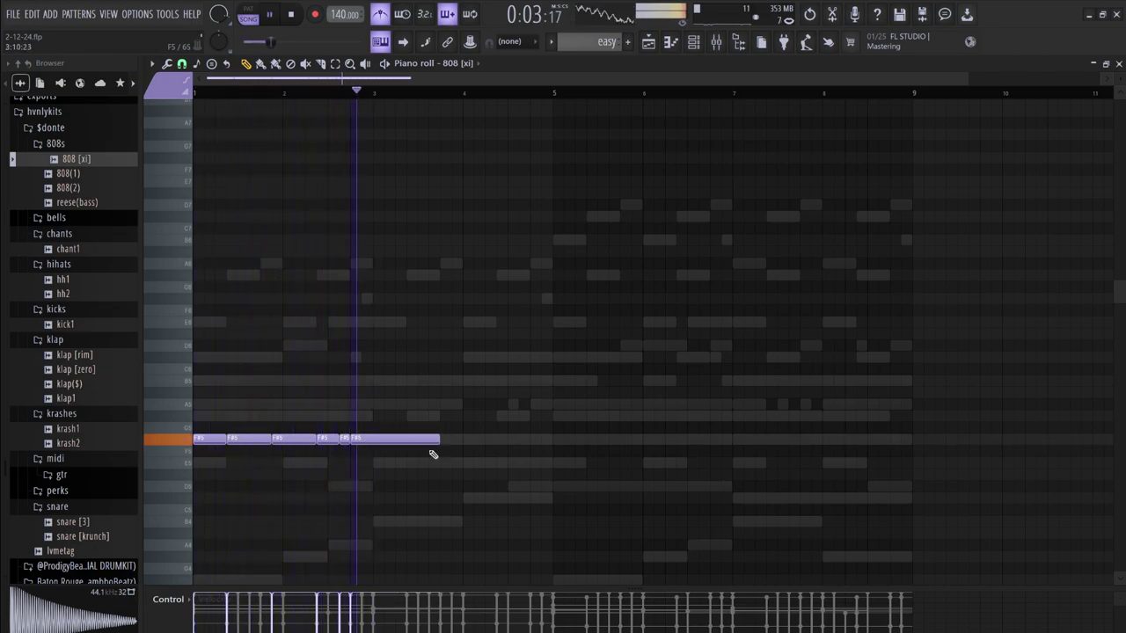
pyautogui.click(447, 439)
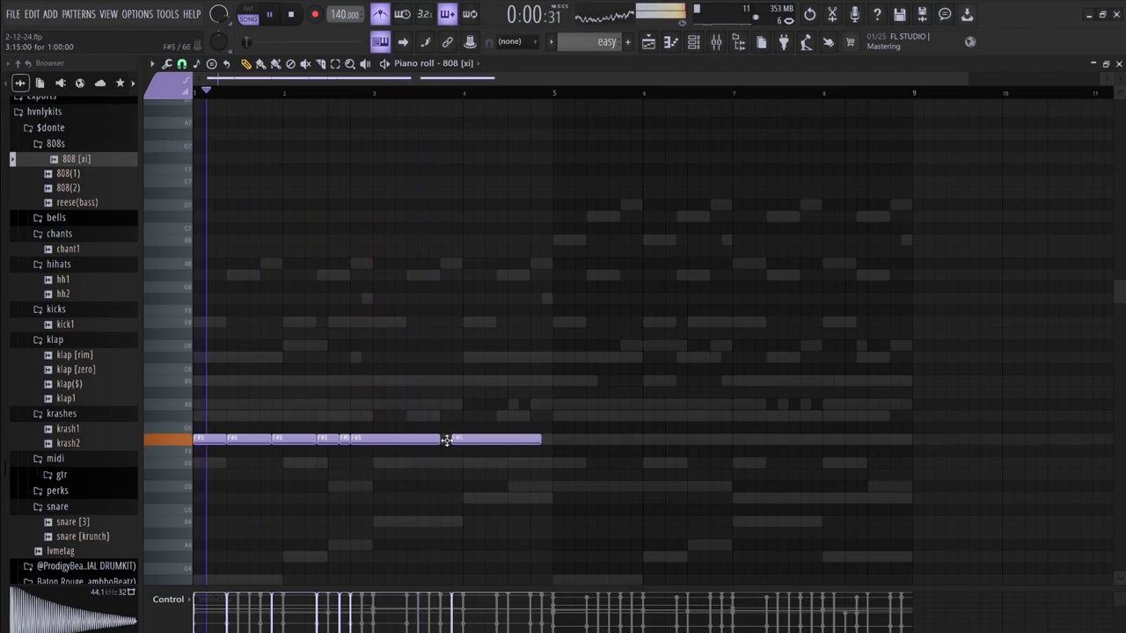
pyautogui.moveTo(528, 441); pyautogui.dragTo(483, 445)
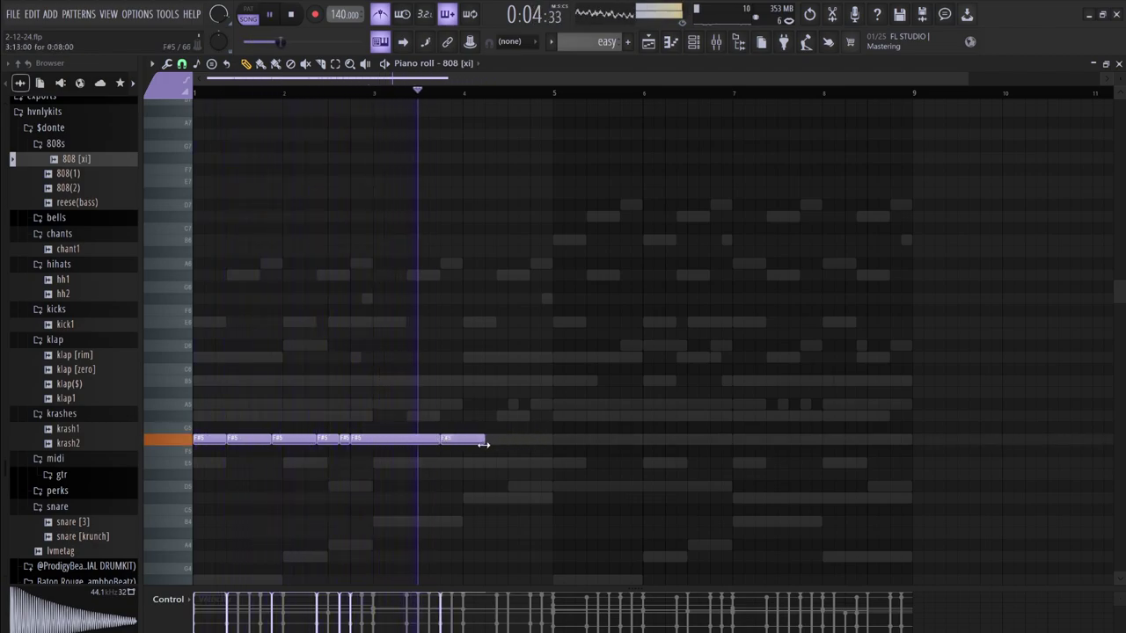
pyautogui.press('space')
pyautogui.click(493, 442)
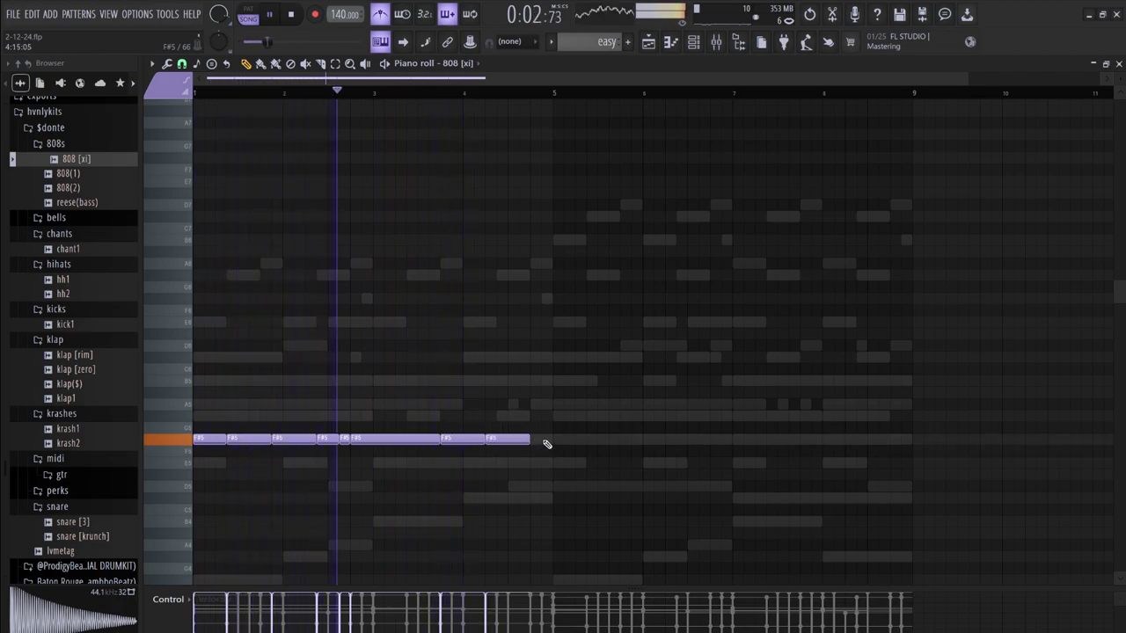
pyautogui.click(535, 439)
pyautogui.moveTo(576, 440); pyautogui.dragTo(555, 441)
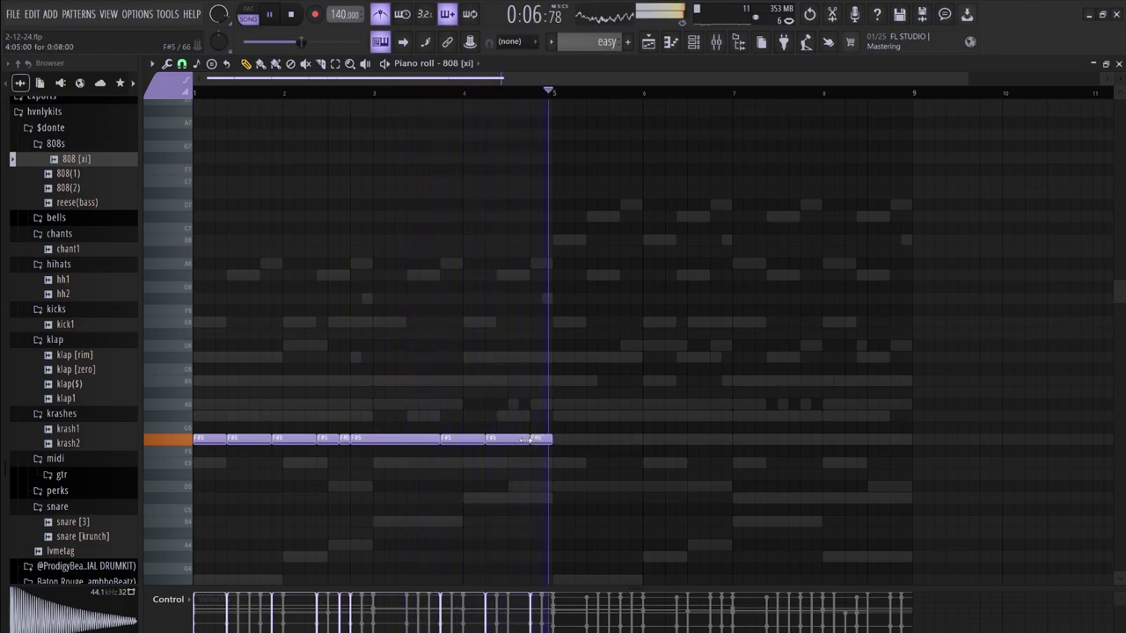
# Retime the last two 808 notes to start on steps 1 and 9 of bar 4, and play them back
pyautogui.moveTo(482, 439); pyautogui.dragTo(462, 438)
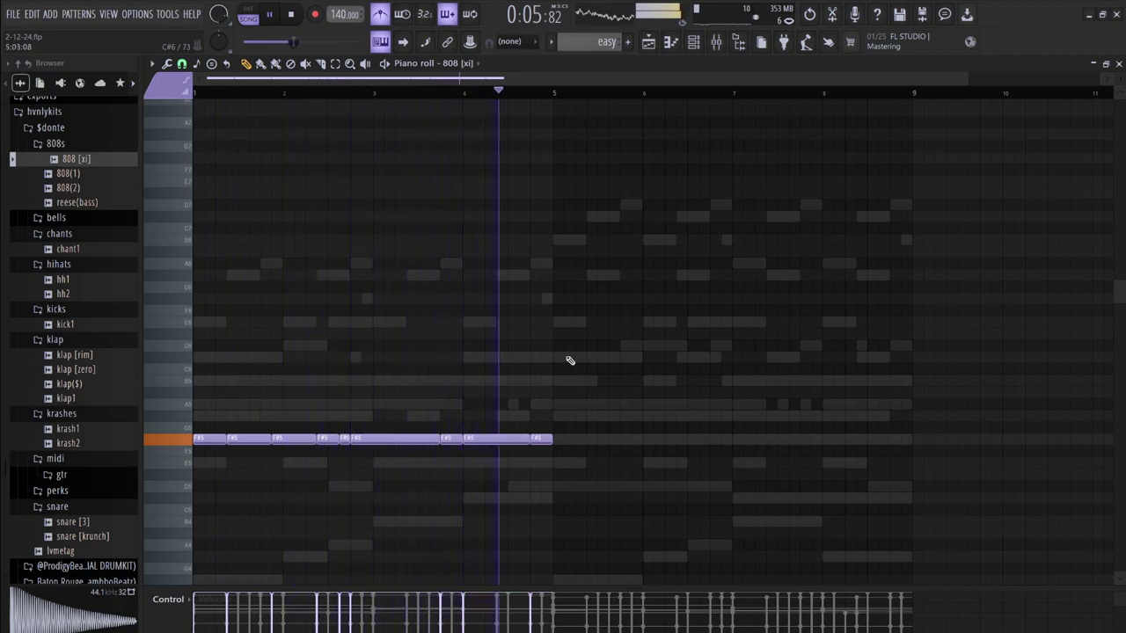
pyautogui.moveTo(528, 442); pyautogui.dragTo(505, 443)
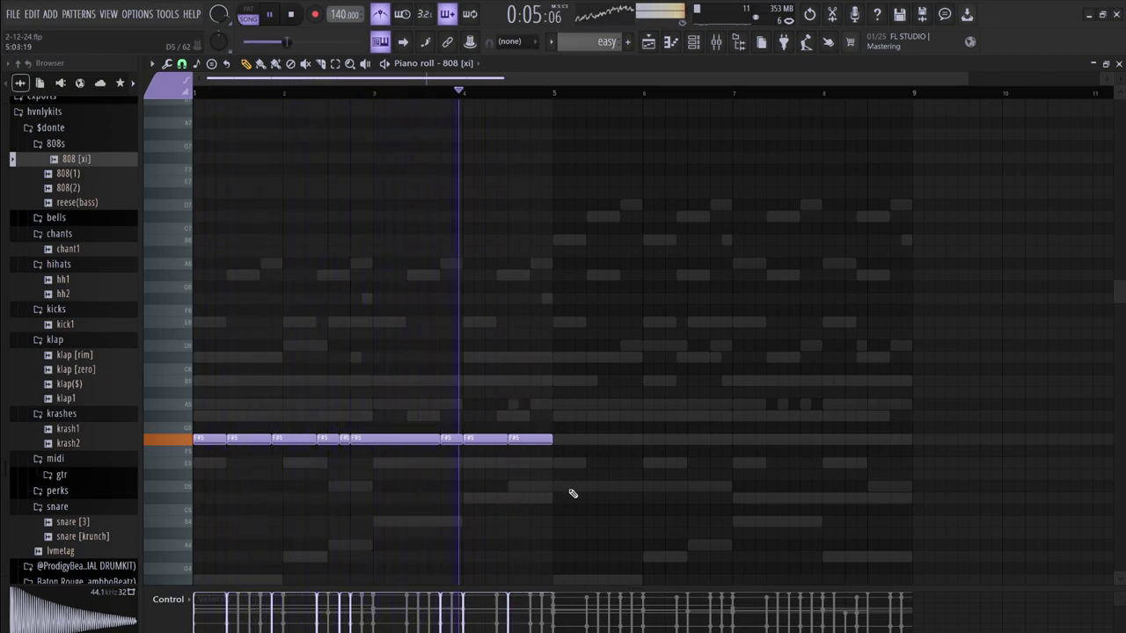
pyautogui.press('space')
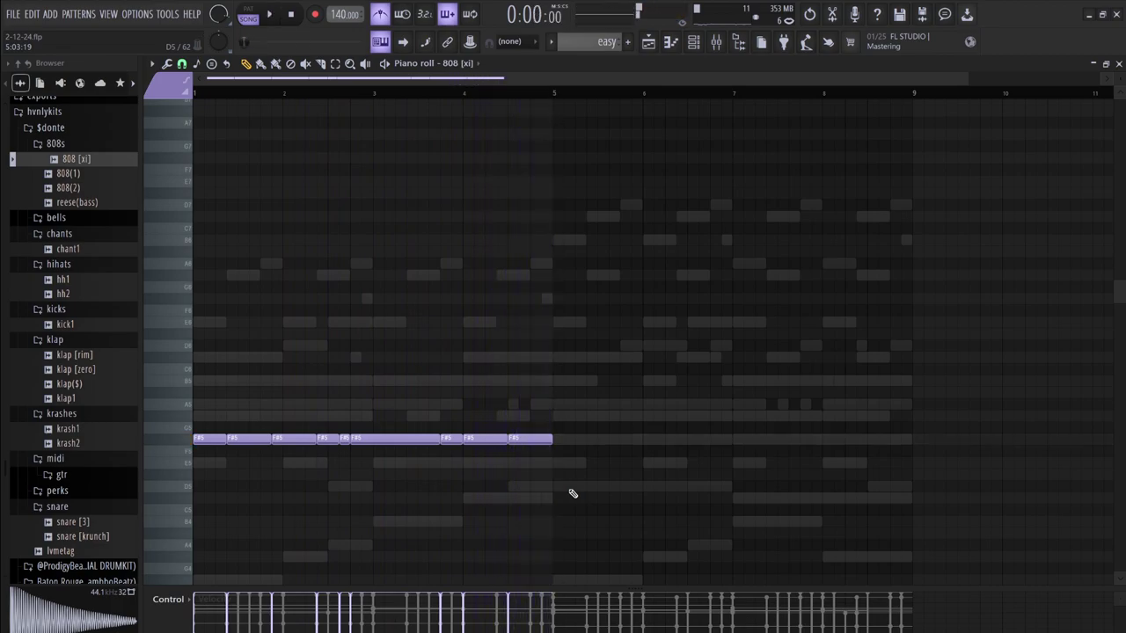
# Delete all the 808 notes from the piano roll and bring up the channel rack
pyautogui.moveTo(563, 487); pyautogui.dragTo(150, 401)
pyautogui.press('Delete')
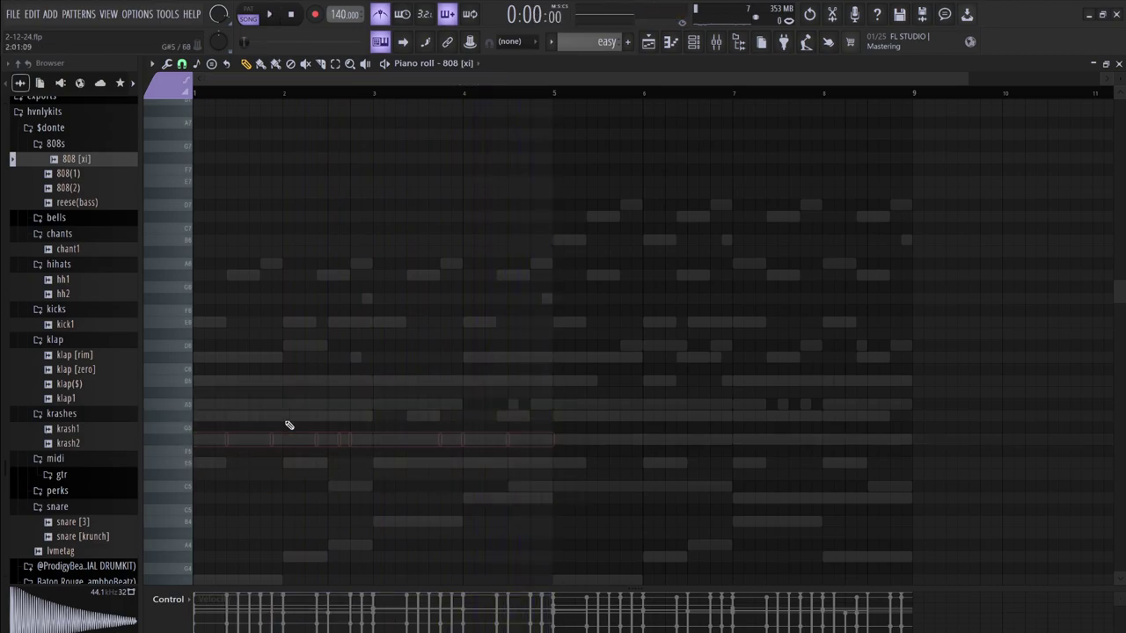
pyautogui.click(694, 42)
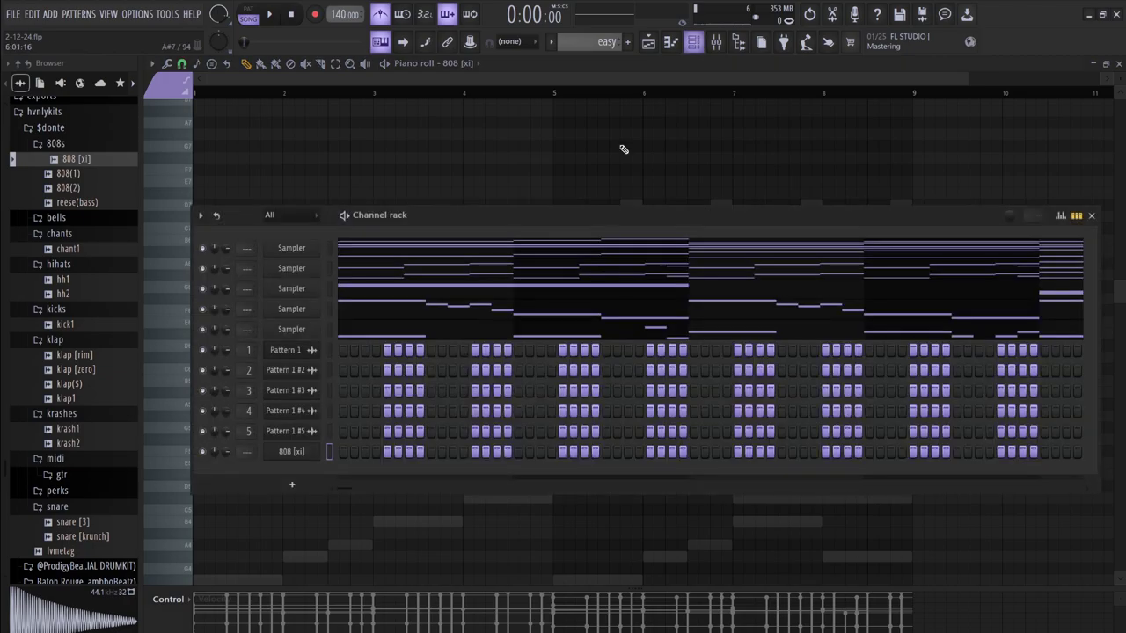
# Place 808 hits on steps 1 and 15 of bar 1 and on steps 5 and 11 of bar 2 during playback
pyautogui.press('space')
pyautogui.press('space')
pyautogui.press('space')
pyautogui.press('space')
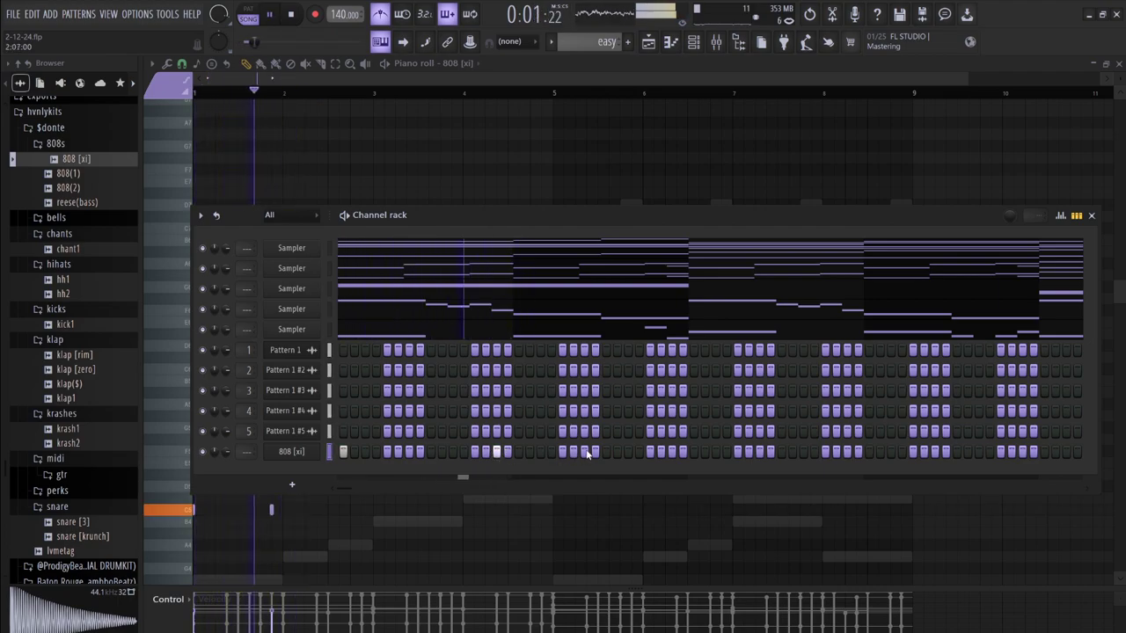
pyautogui.click(542, 452)
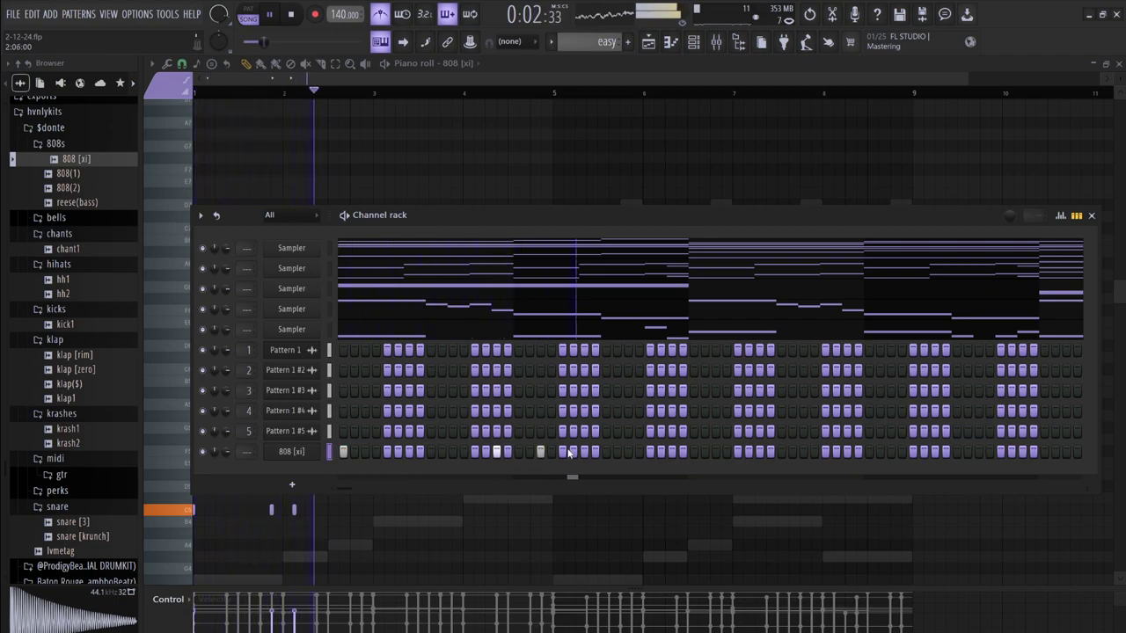
pyautogui.click(540, 451)
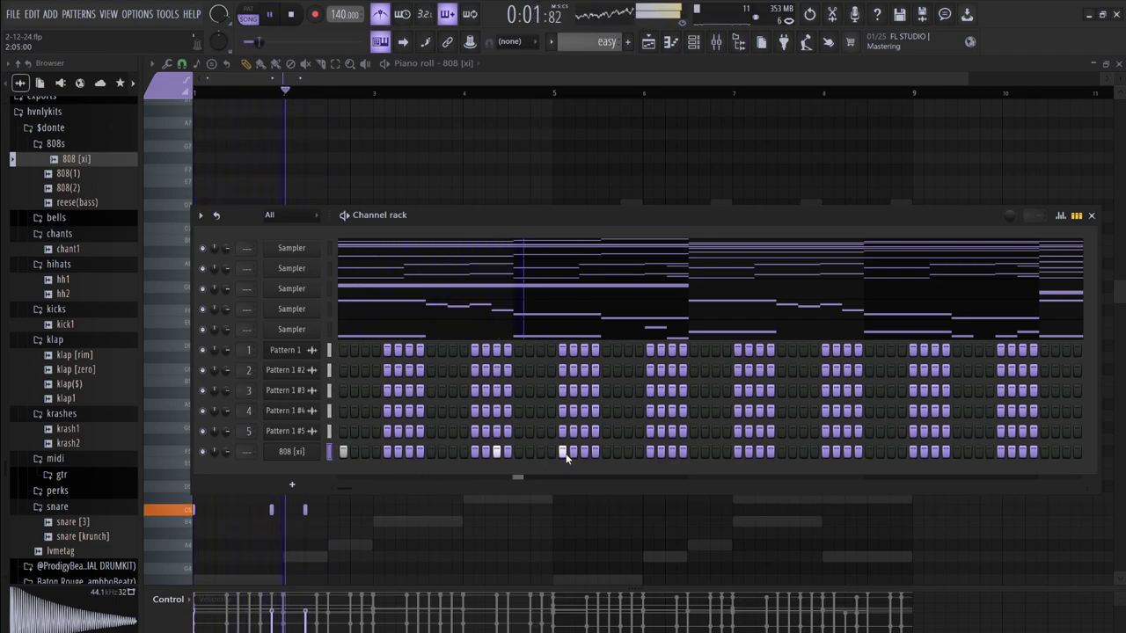
pyautogui.press('space')
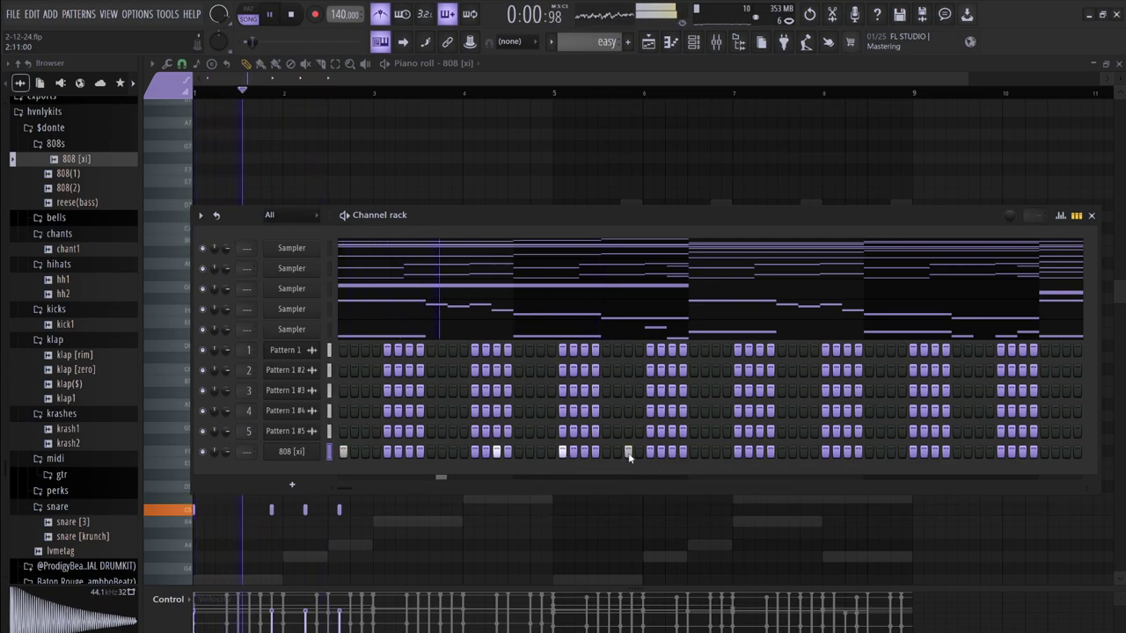
# Add 808 hits on steps 1 and 13 of bar 3 and on steps 3, 9, 11 and 15 of bar 4
pyautogui.click(693, 452)
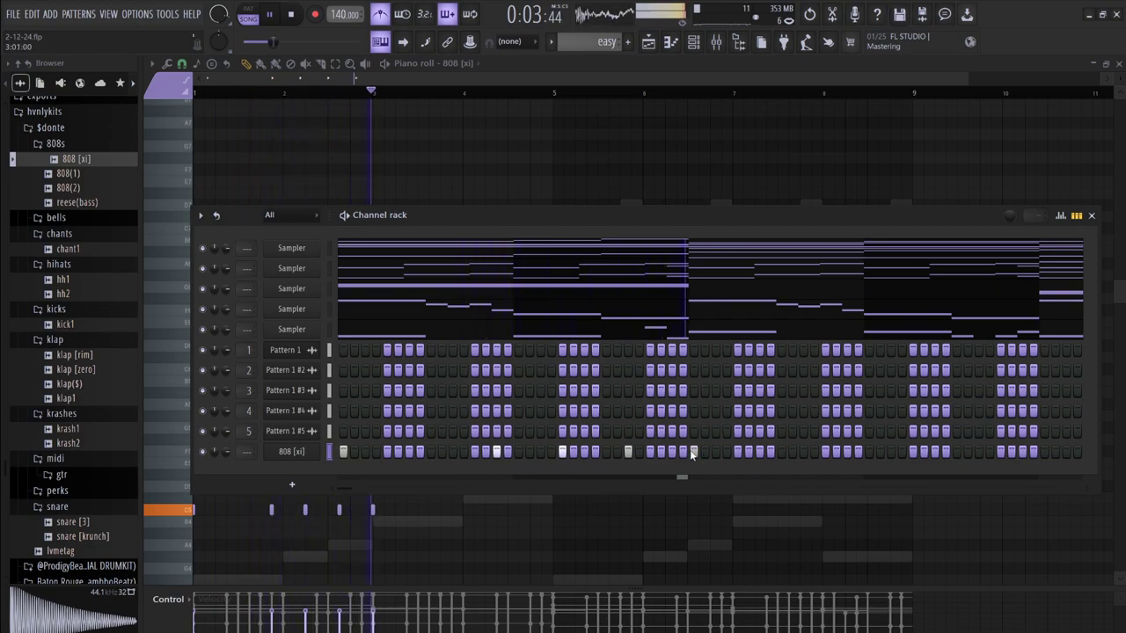
pyautogui.press('space')
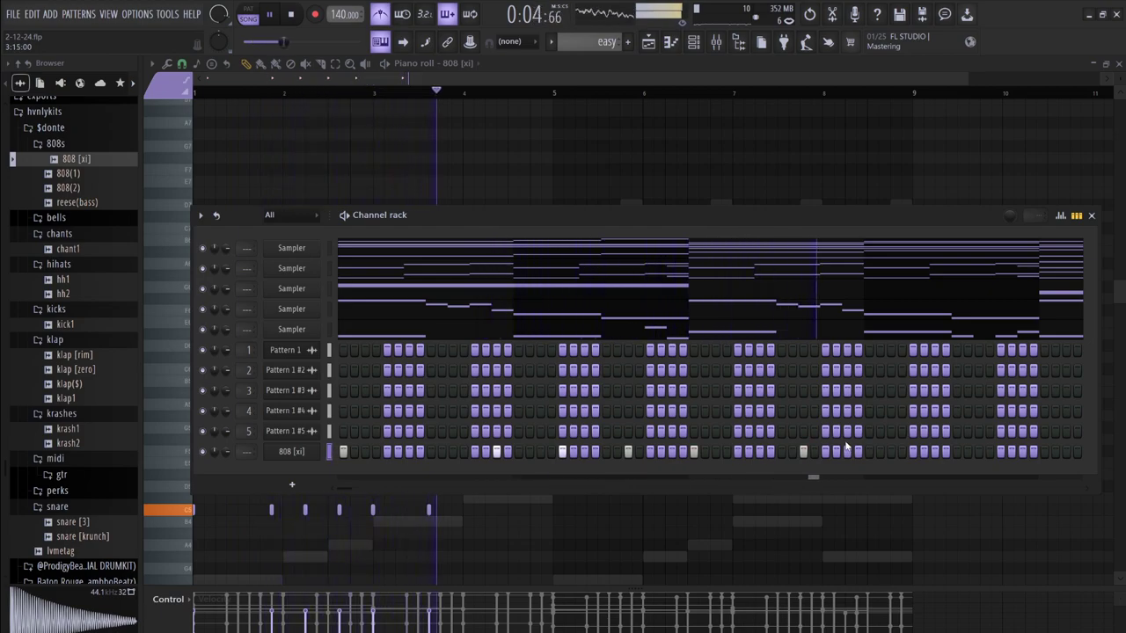
pyautogui.click(802, 451)
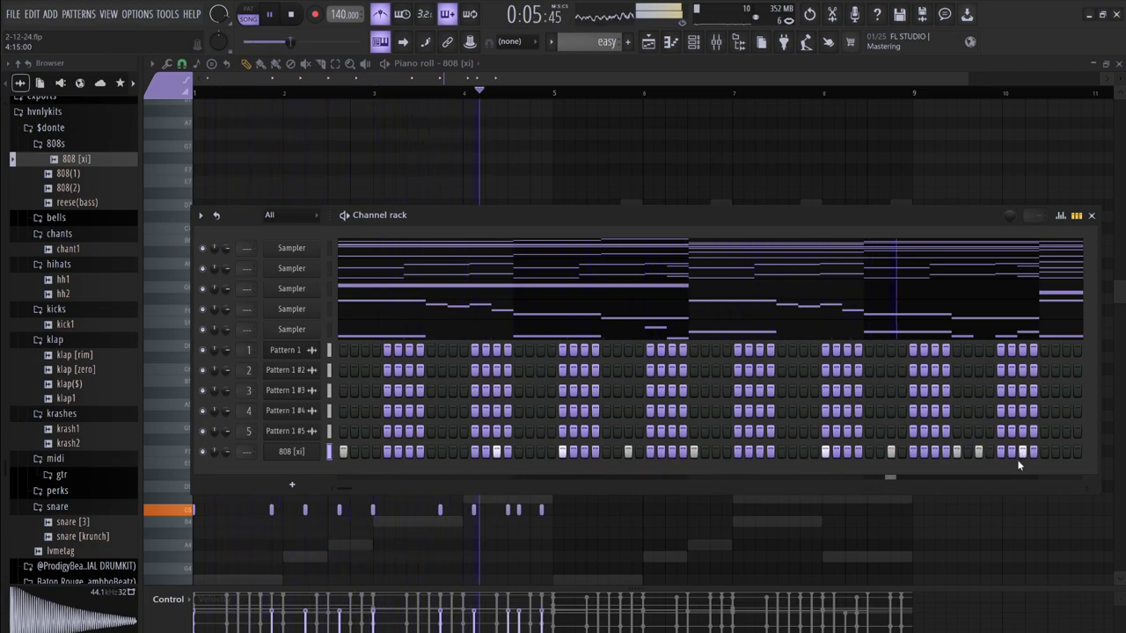
pyautogui.press('space')
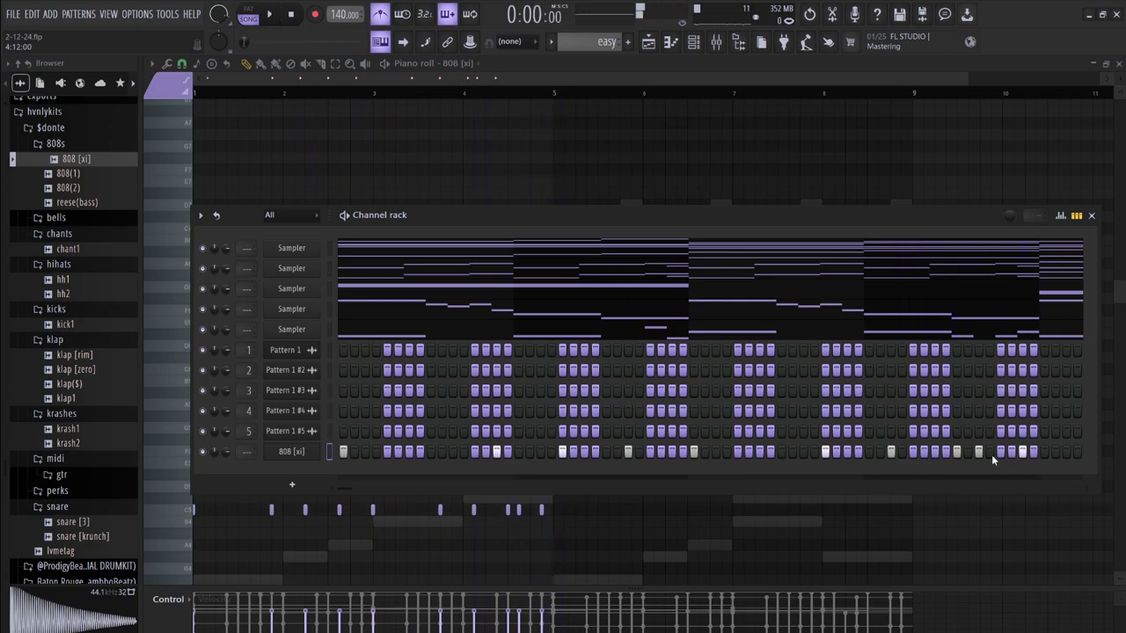
# Lengthen the 808 notes to run legato through bar 4, transpose them up to F#5, and play them back
pyautogui.press('F7')
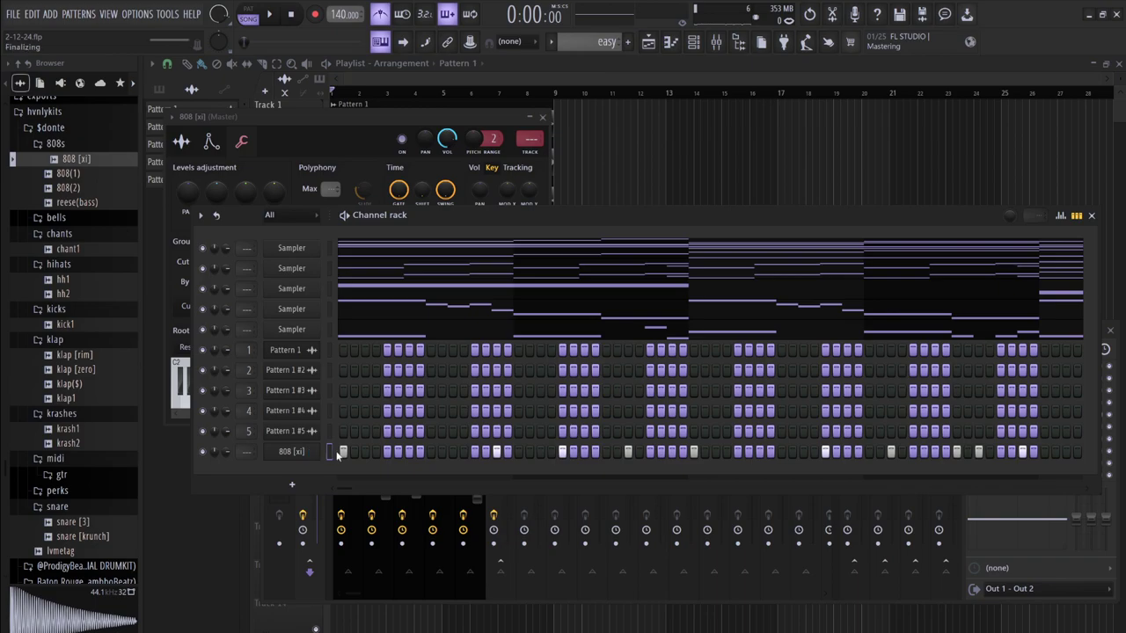
pyautogui.click(337, 455)
pyautogui.moveTo(557, 560); pyautogui.dragTo(194, 423)
pyautogui.hotkey('shift', 'Up')
pyautogui.hotkey('shift', 'Up')
pyautogui.hotkey('shift', 'Up')
pyautogui.hotkey('shift', 'Up')
pyautogui.hotkey('shift', 'Up')
pyautogui.hotkey('shift', 'Up')
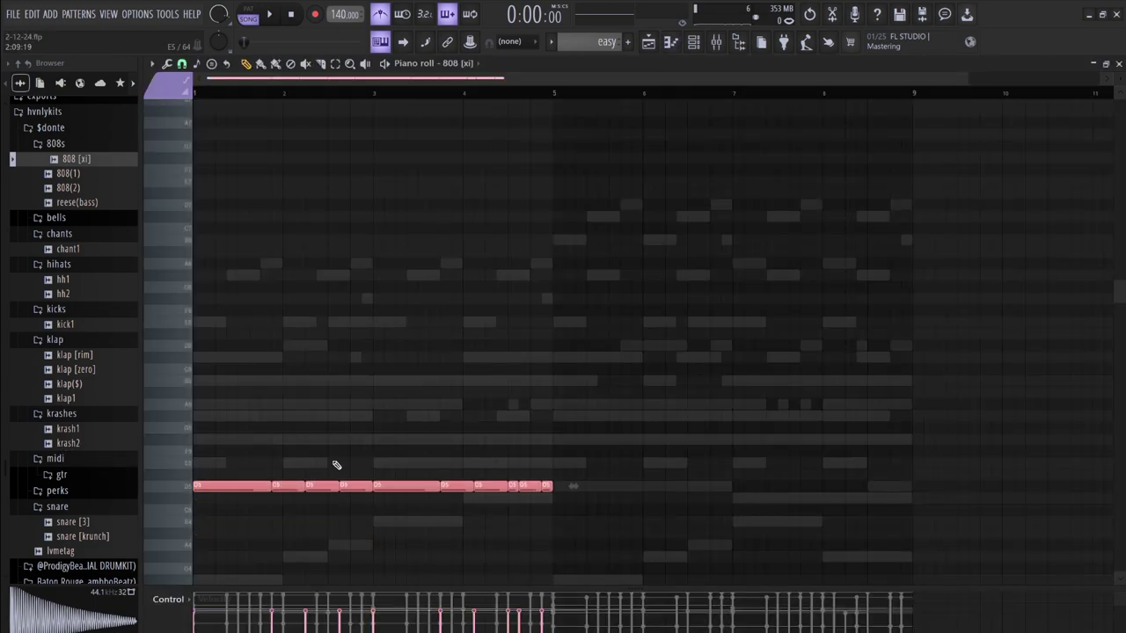
pyautogui.press('space')
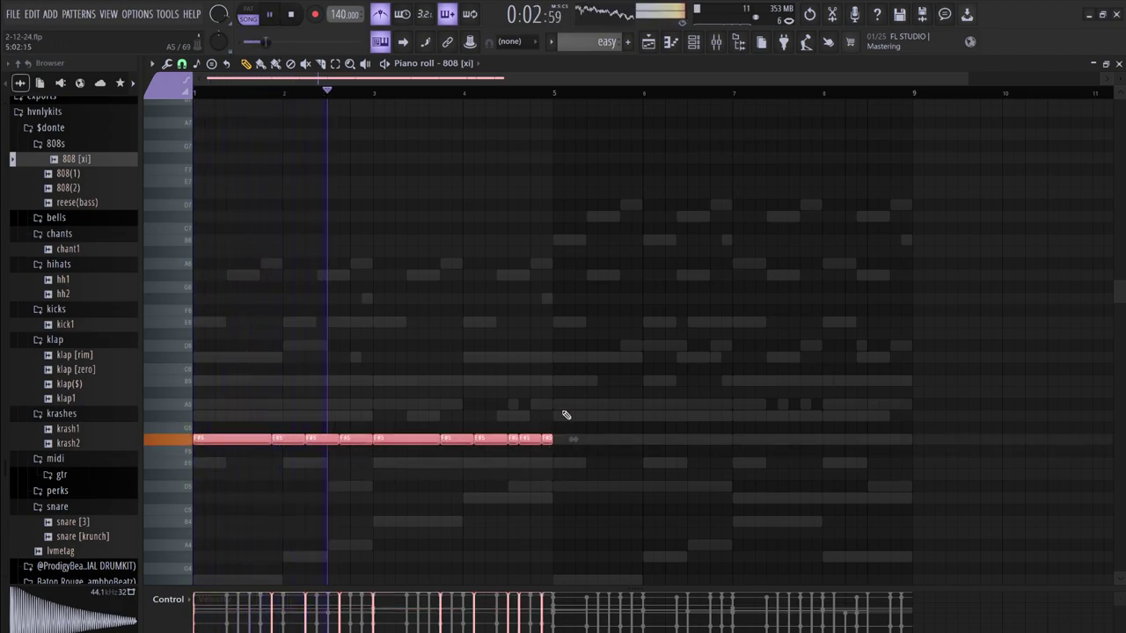
# Turn off Reverse on the Pattern 1 #5 and Pattern 1 #4 audio clips
pyautogui.click(702, 41)
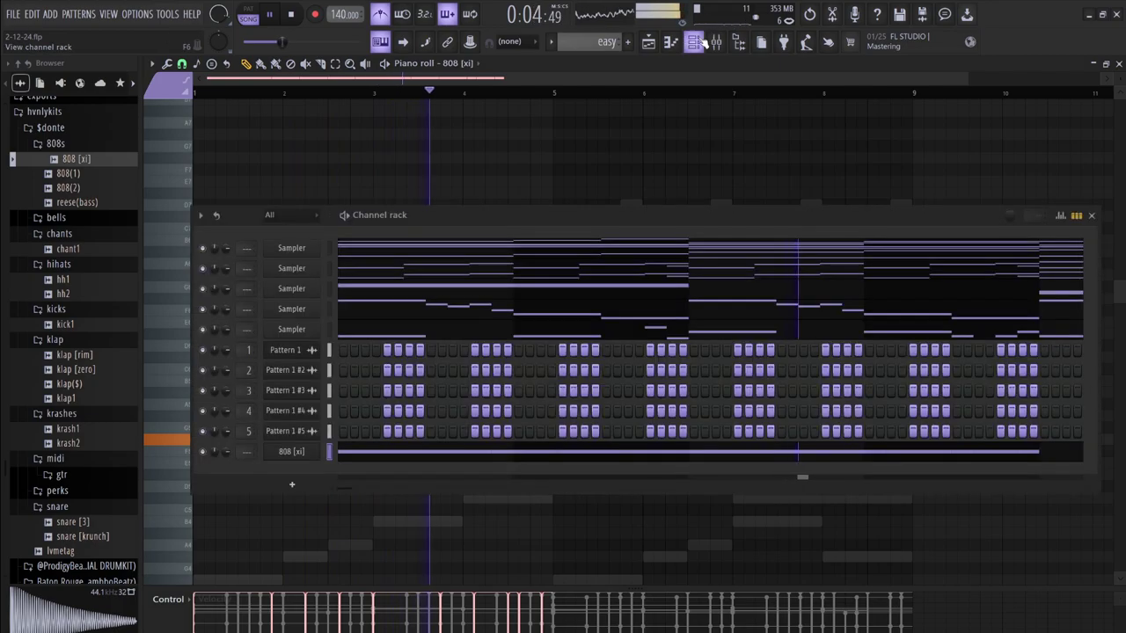
pyautogui.click(649, 41)
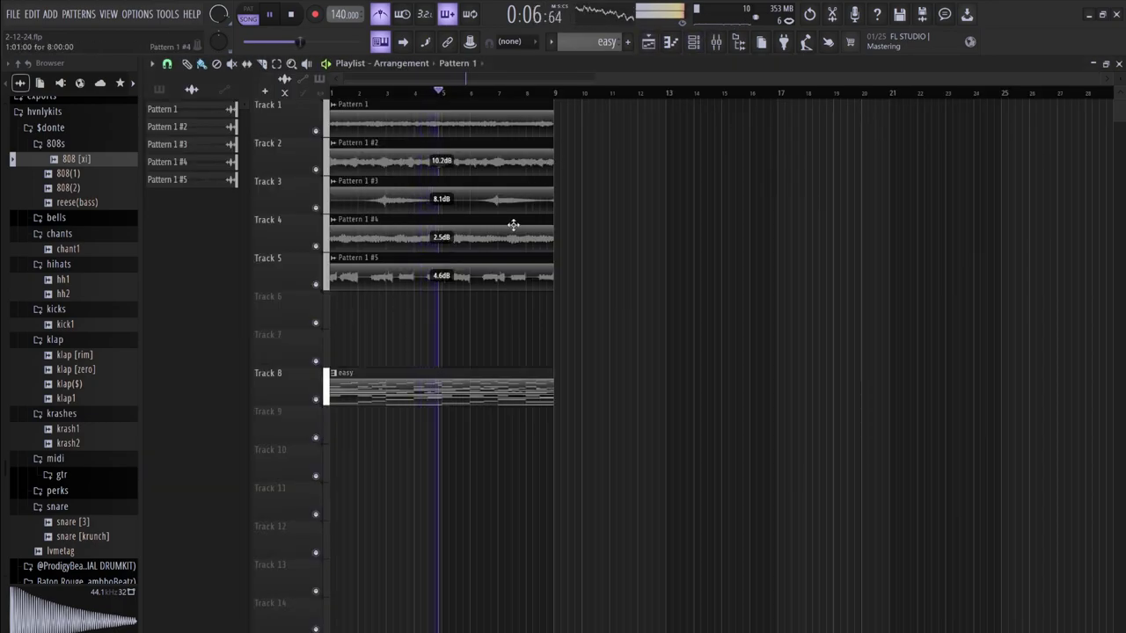
pyautogui.press('space')
pyautogui.doubleClick(492, 261)
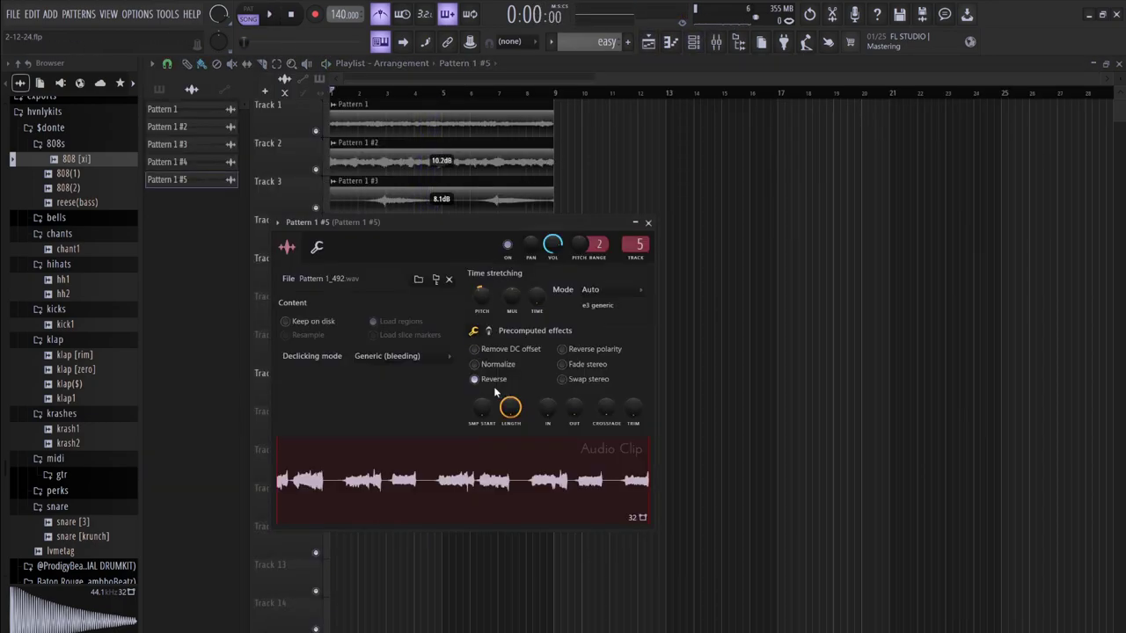
pyautogui.press('Escape')
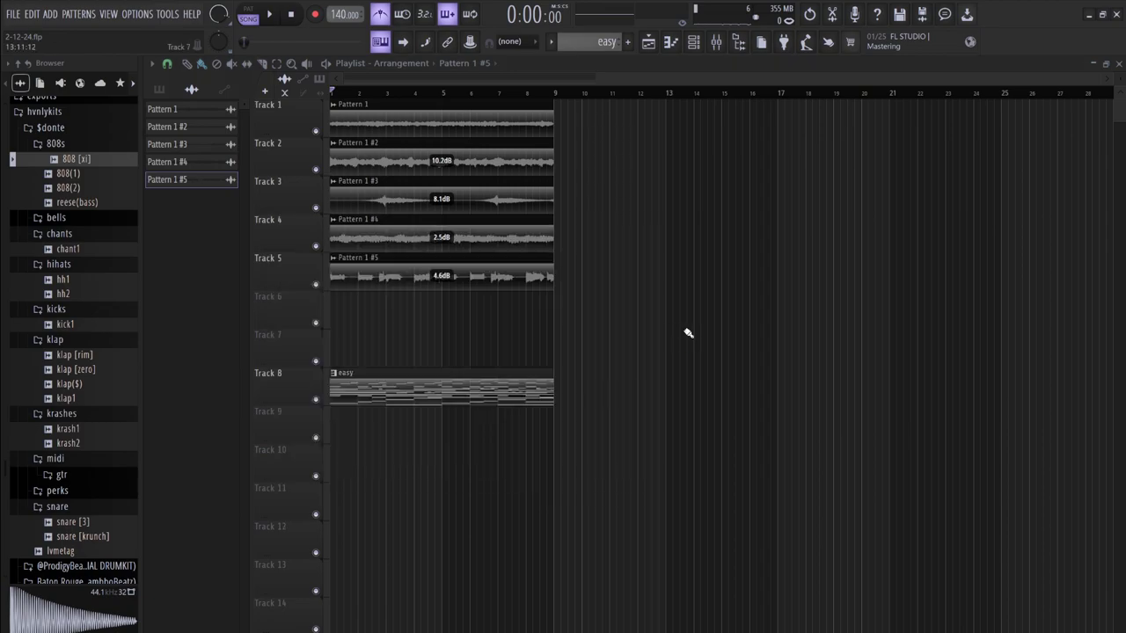
pyautogui.doubleClick(502, 238)
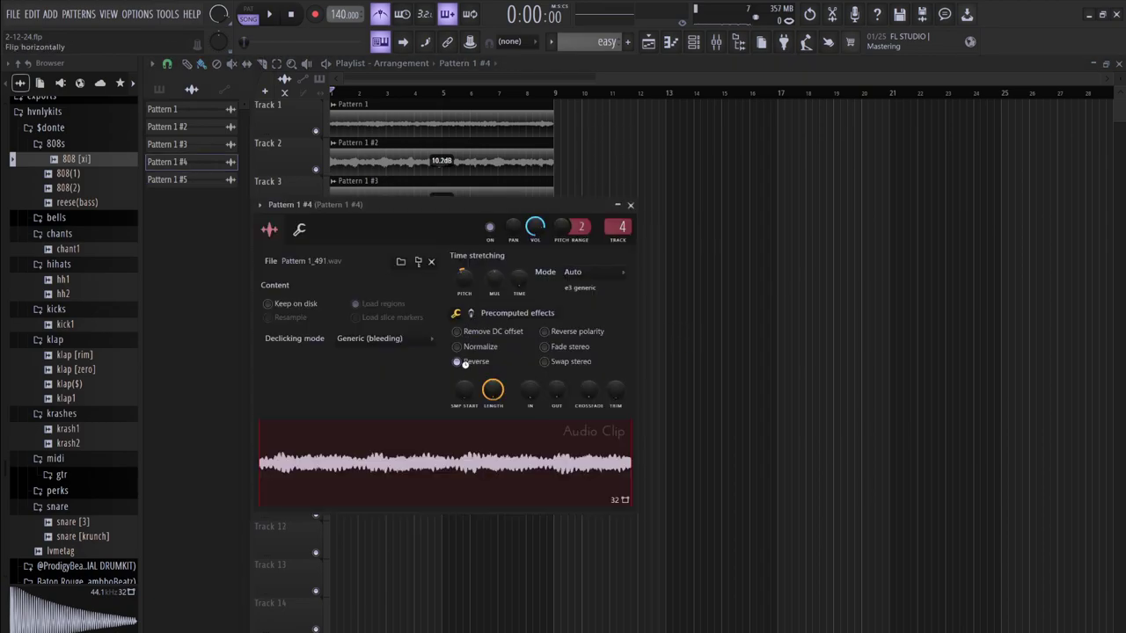
pyautogui.press('Escape')
pyautogui.click(680, 293)
pyautogui.rightClick(706, 299)
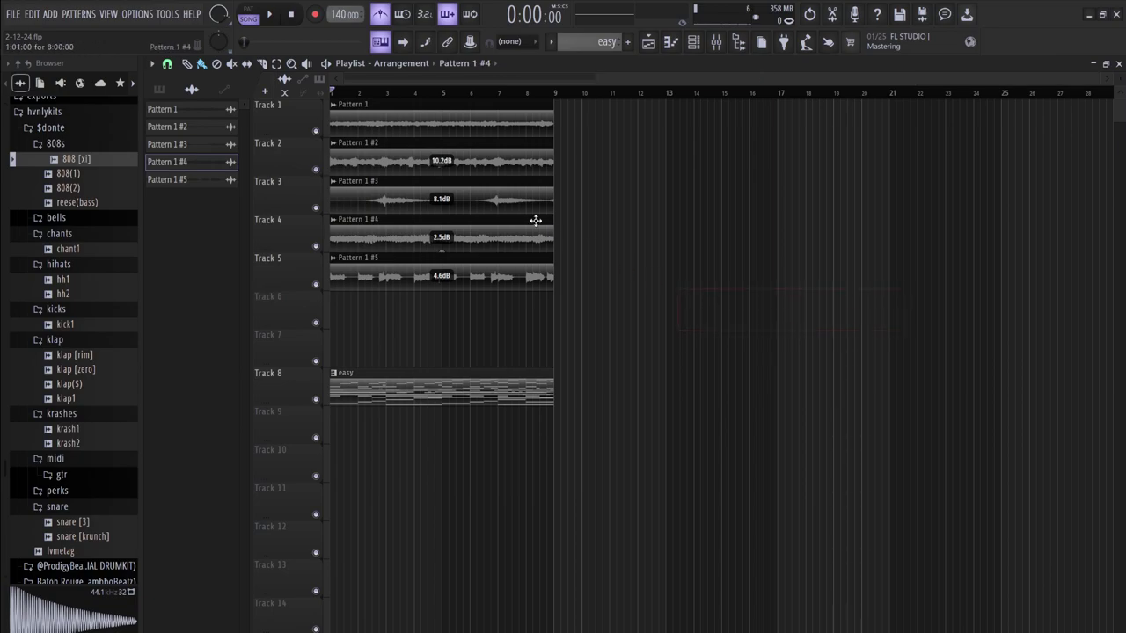
# Turn off Reverse on the Pattern 1 #3 and Pattern 1 #2 audio clips
pyautogui.doubleClick(502, 194)
pyautogui.click(440, 345)
pyautogui.press('Escape')
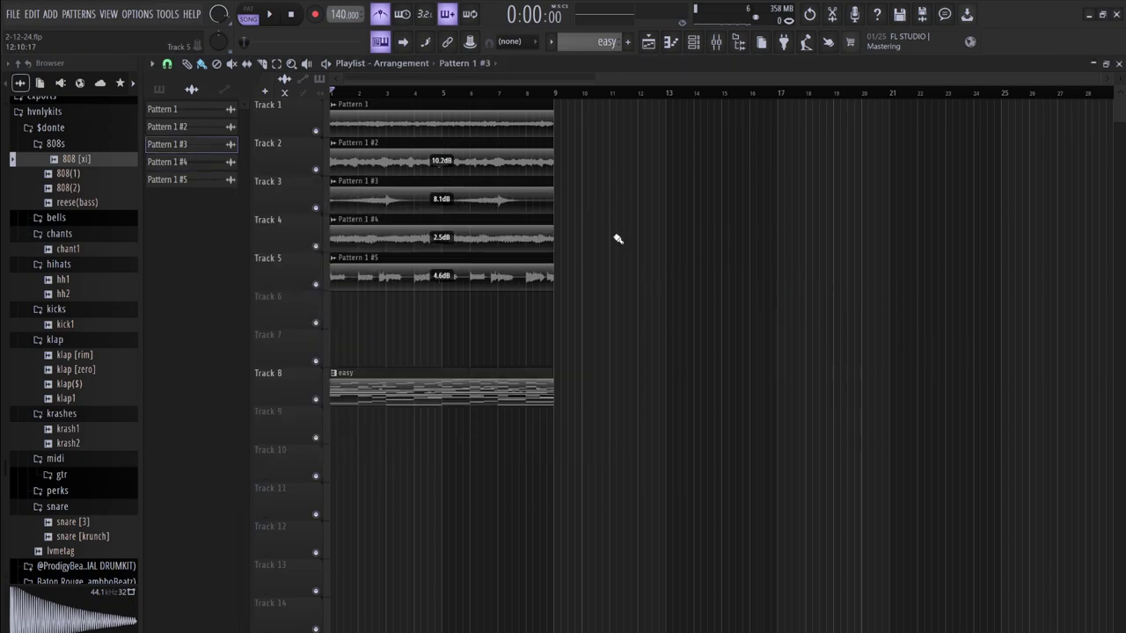
pyautogui.doubleClick(516, 166)
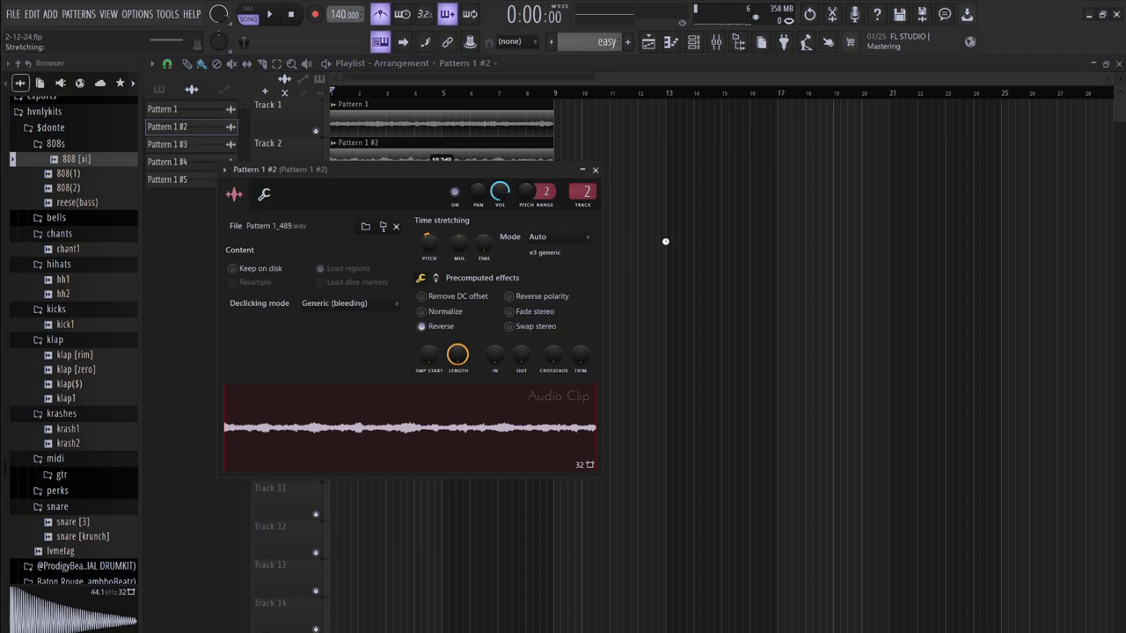
pyautogui.press('Escape')
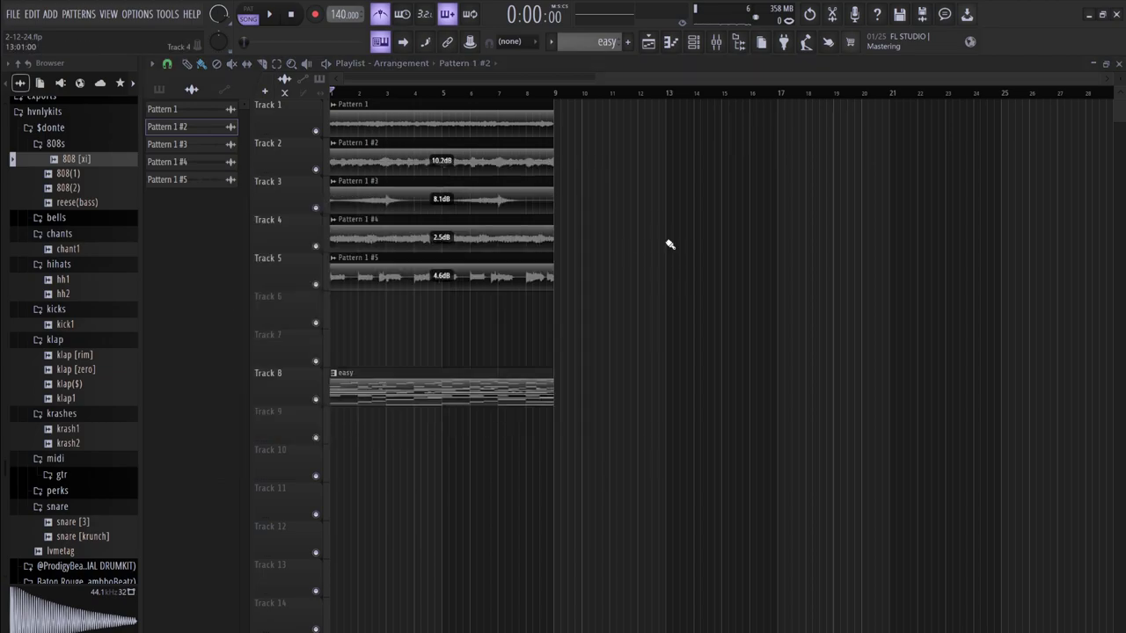
pyautogui.doubleClick(506, 194)
pyautogui.doubleClick(477, 162)
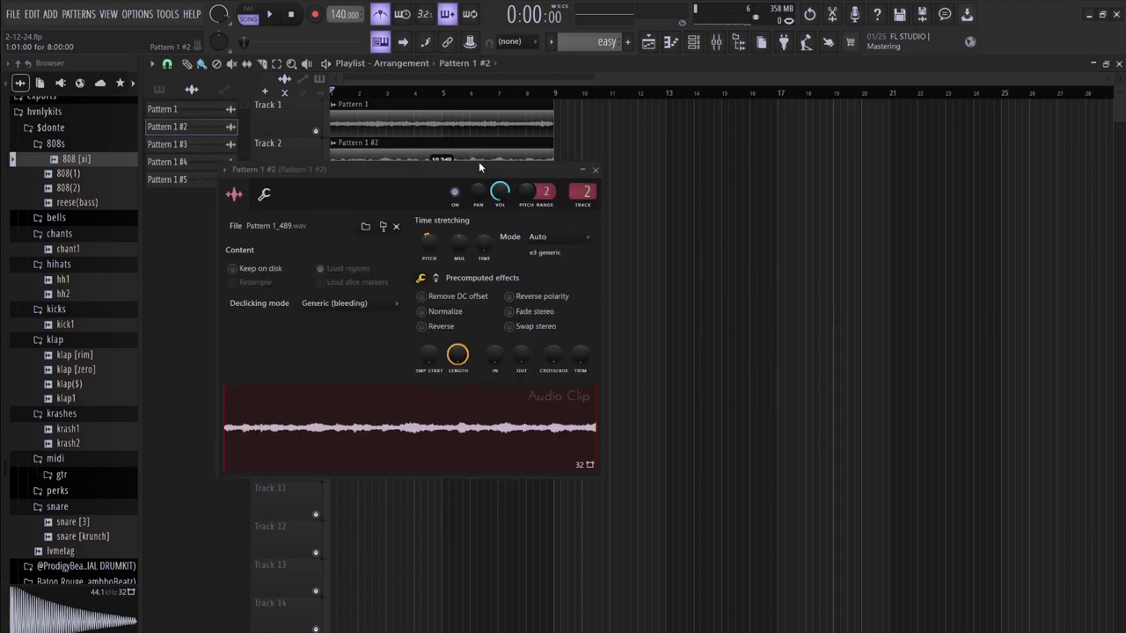
pyautogui.press('Escape')
# Turn off Reverse on the Pattern 1 audio clip and play the arrangement
pyautogui.doubleClick(477, 130)
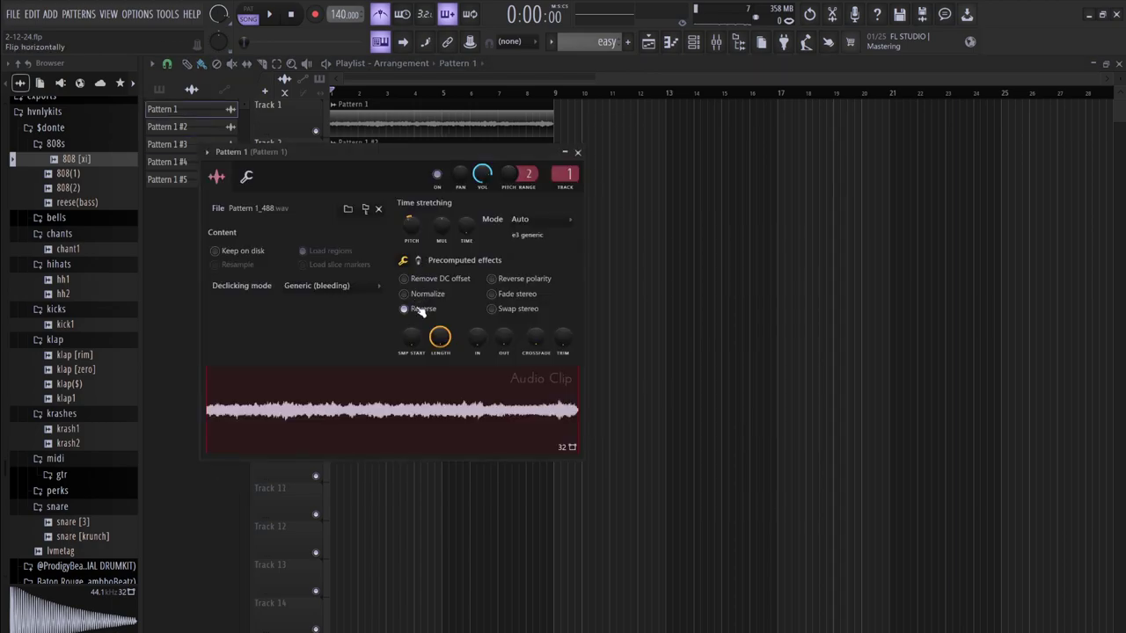
pyautogui.press('Escape')
pyautogui.press('space')
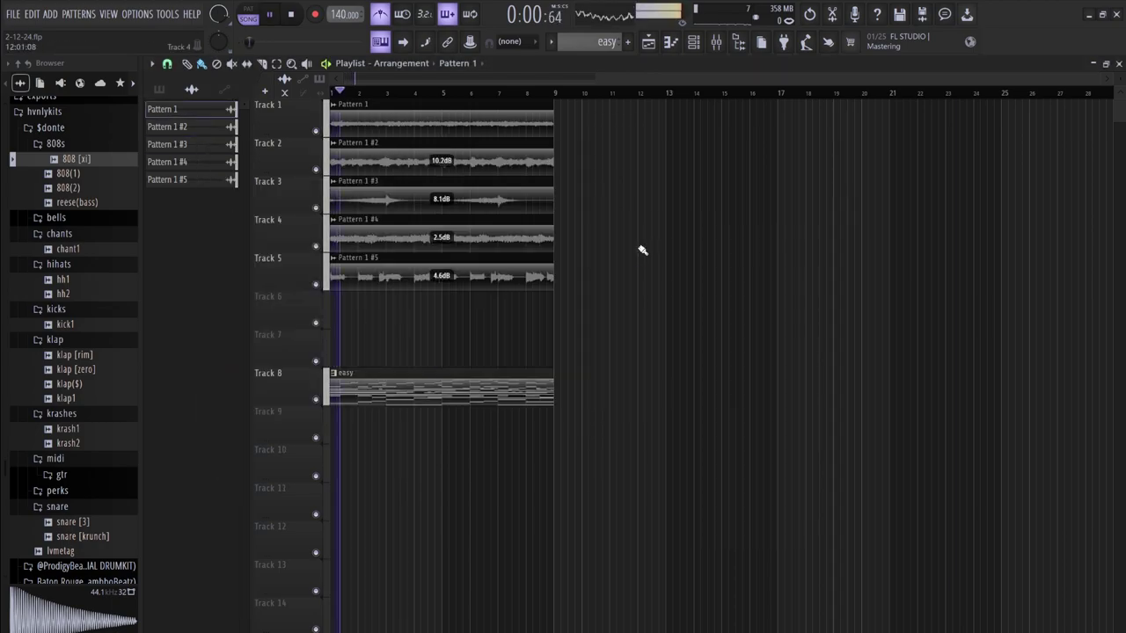
# Duplicate the four-bar 808 pattern into bars 5 to 8 in the piano roll
pyautogui.click(716, 43)
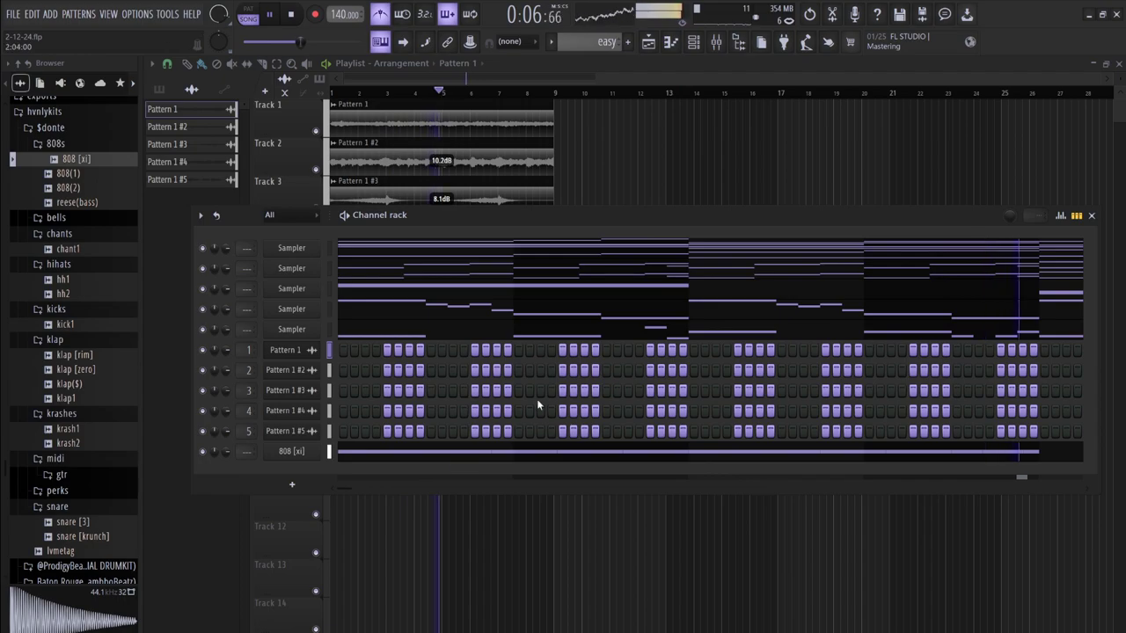
pyautogui.click(485, 457)
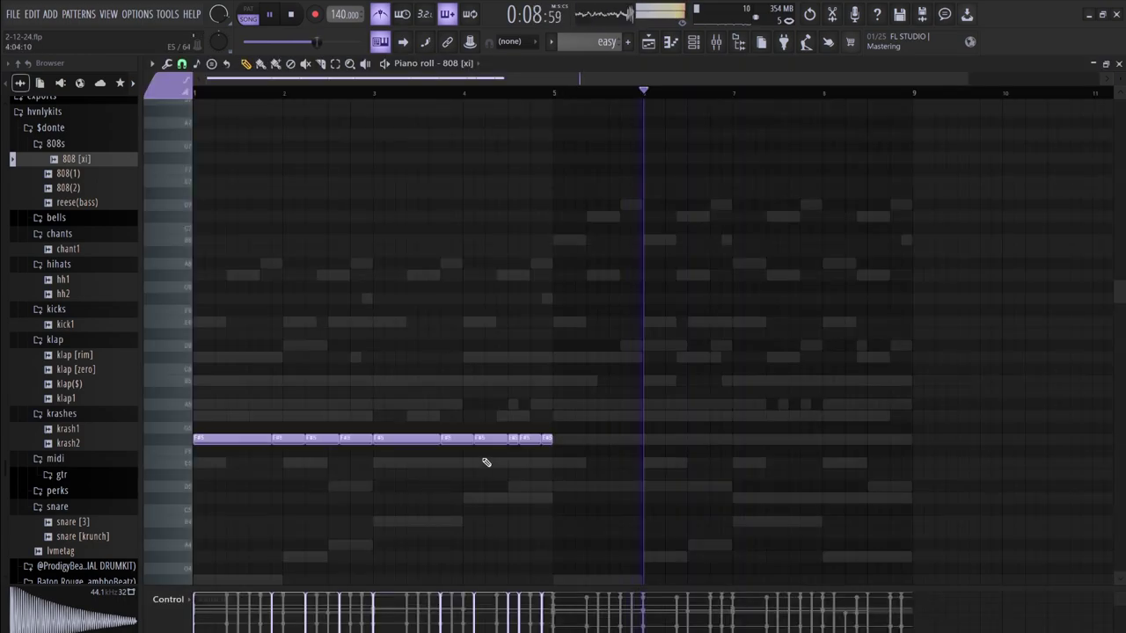
pyautogui.hotkey('ctrl', 'b')
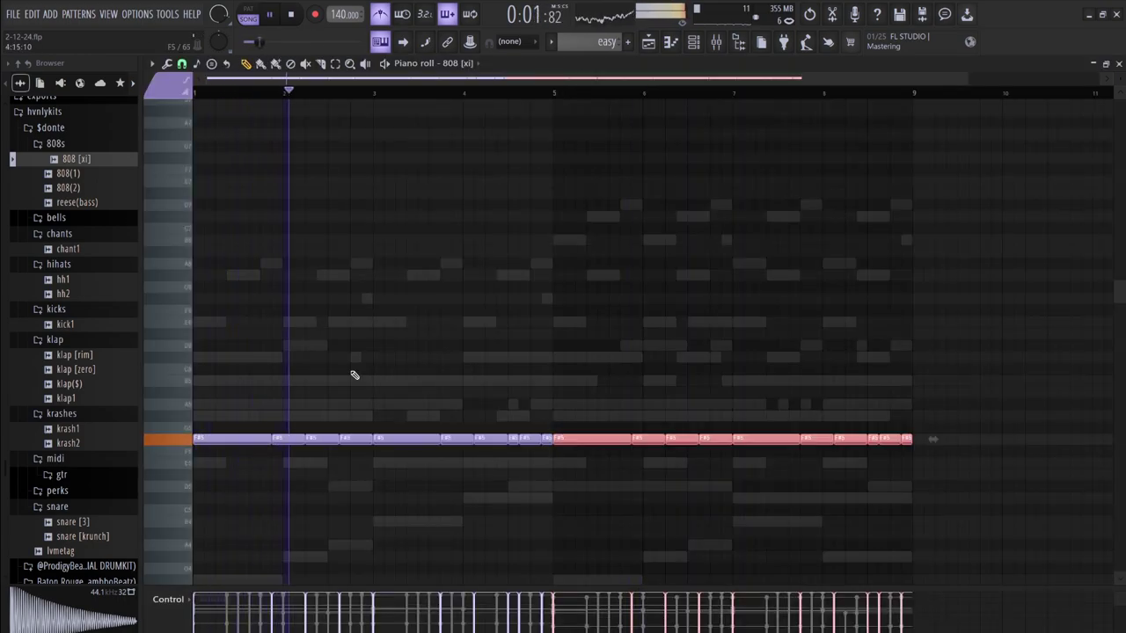
pyautogui.press('space')
# Audition 808(1) and 808(2), replace the 808 [xi] channel's sample with 808(2), and play the pattern
pyautogui.click(72, 176)
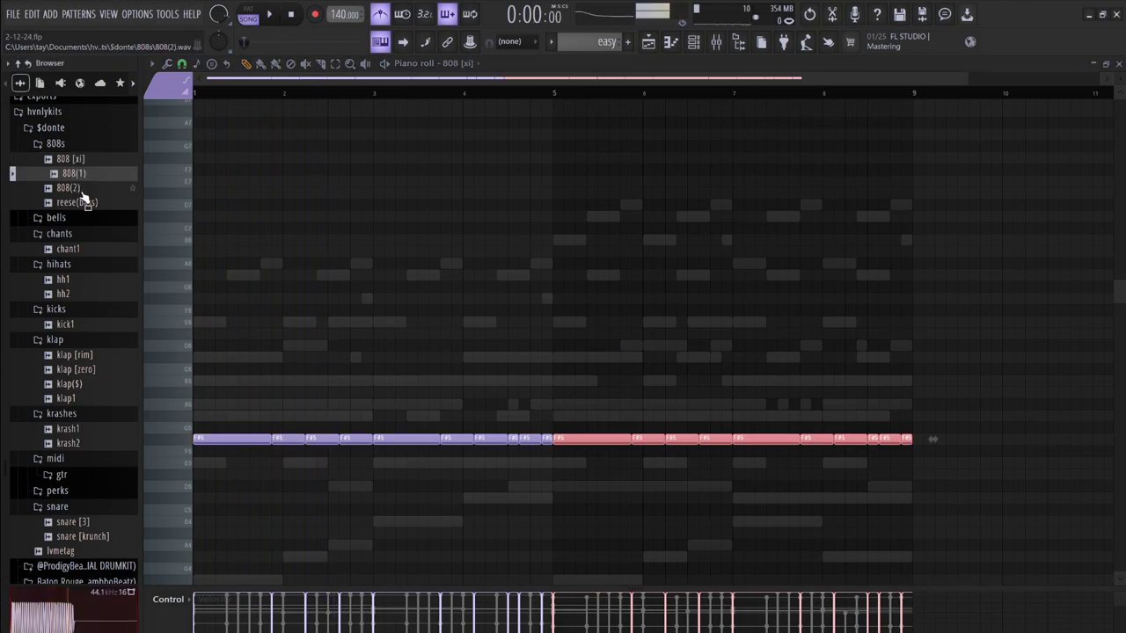
pyautogui.click(77, 189)
pyautogui.click(709, 46)
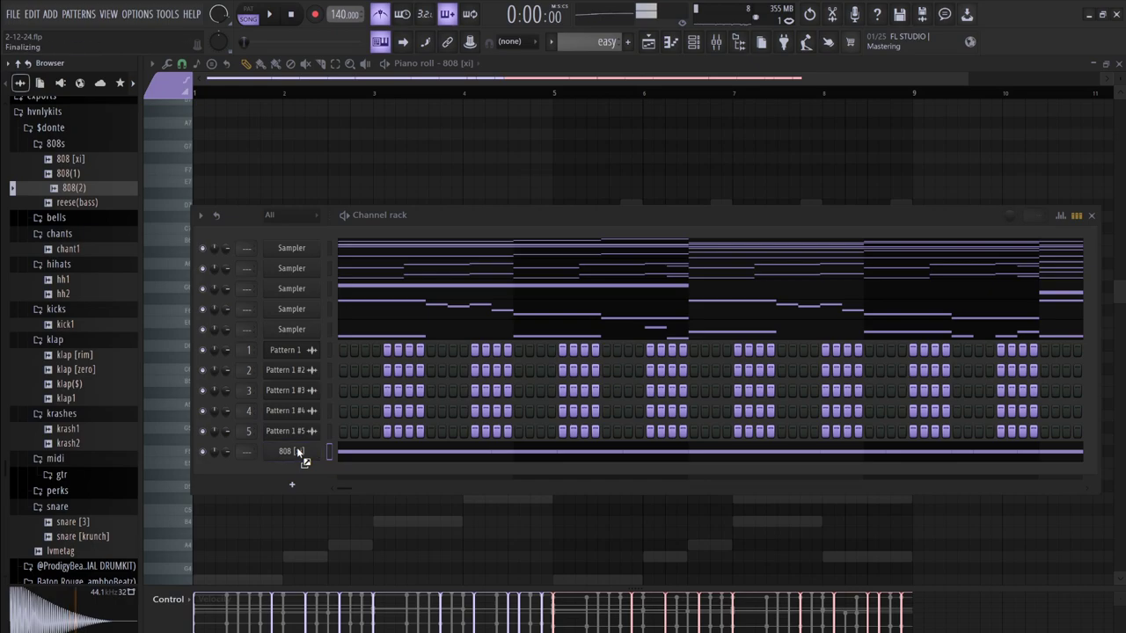
pyautogui.moveTo(299, 451); pyautogui.dragTo(300, 452)
pyautogui.press('space')
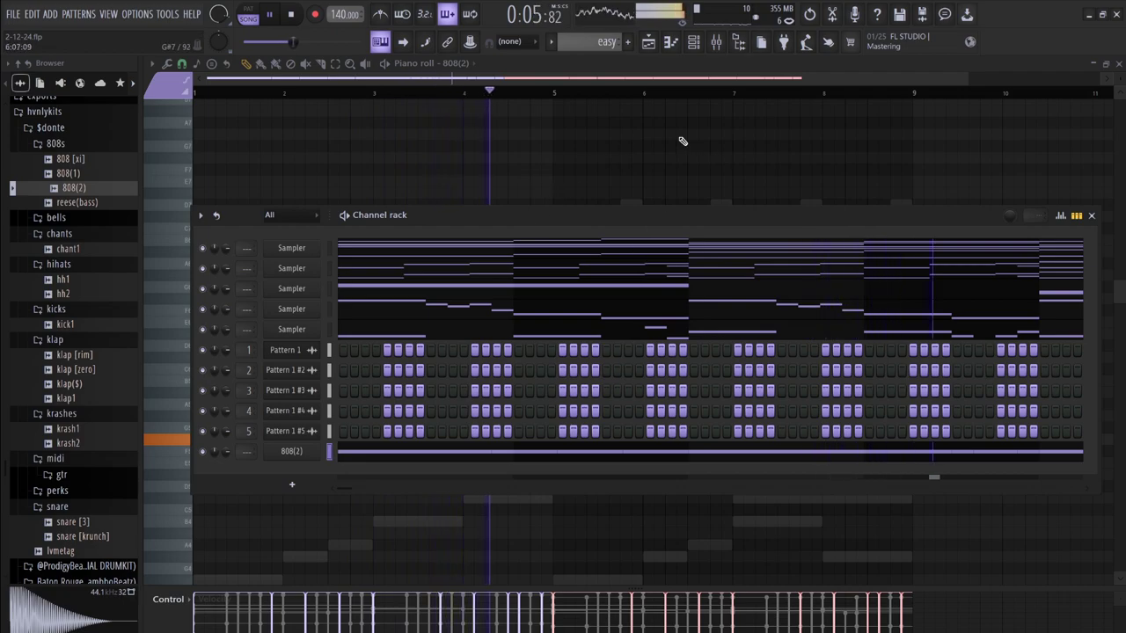
pyautogui.press('F6')
# Move the start of the second 808 note in bar 5 earlier to step 7
pyautogui.press('space')
pyautogui.press('space')
pyautogui.moveTo(631, 439); pyautogui.dragTo(592, 440)
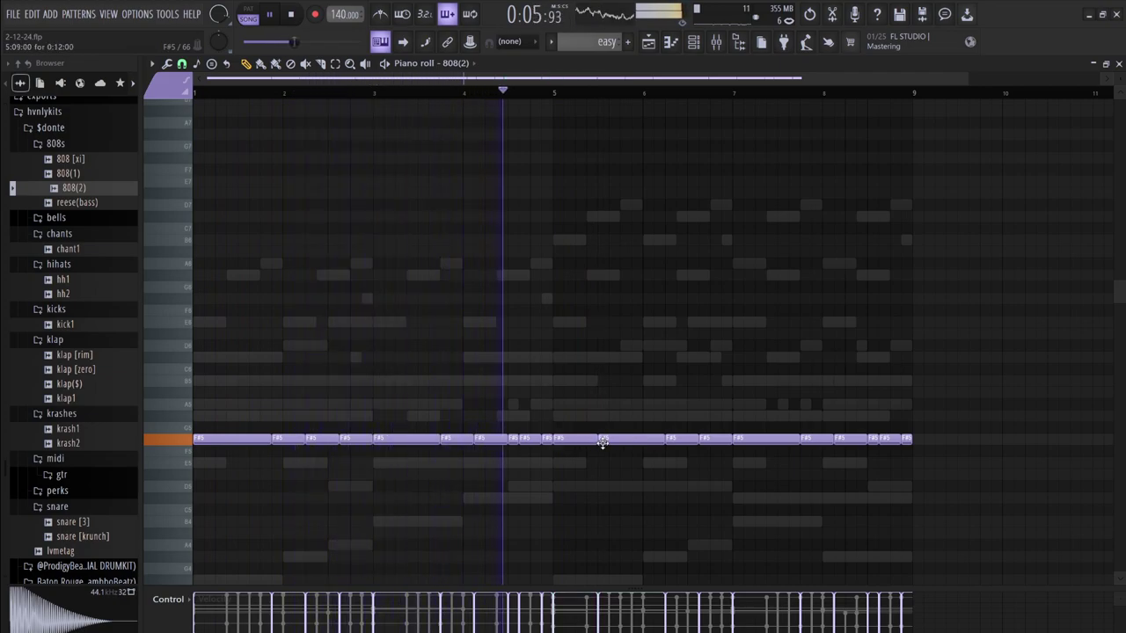
pyautogui.press('space')
pyautogui.press('space')
pyautogui.moveTo(596, 442); pyautogui.dragTo(586, 442)
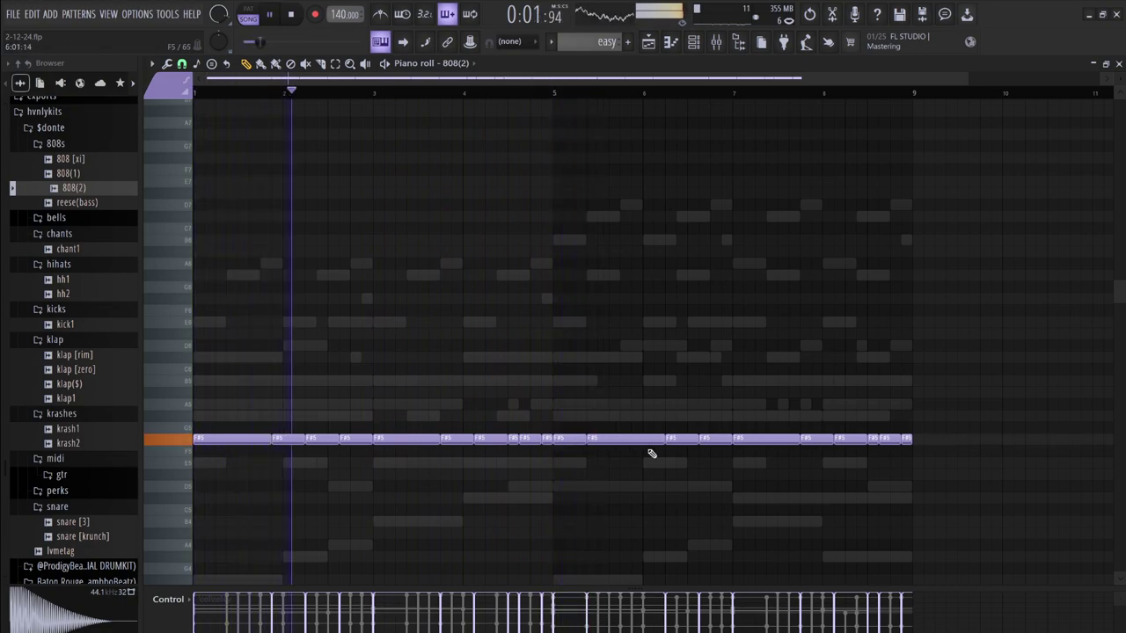
# End that F#5 note at the end of bar 5 and add a four-step A5 note at the start of bar 6
pyautogui.moveTo(663, 438); pyautogui.dragTo(642, 440)
pyautogui.click(651, 403)
pyautogui.moveTo(698, 404); pyautogui.dragTo(667, 405)
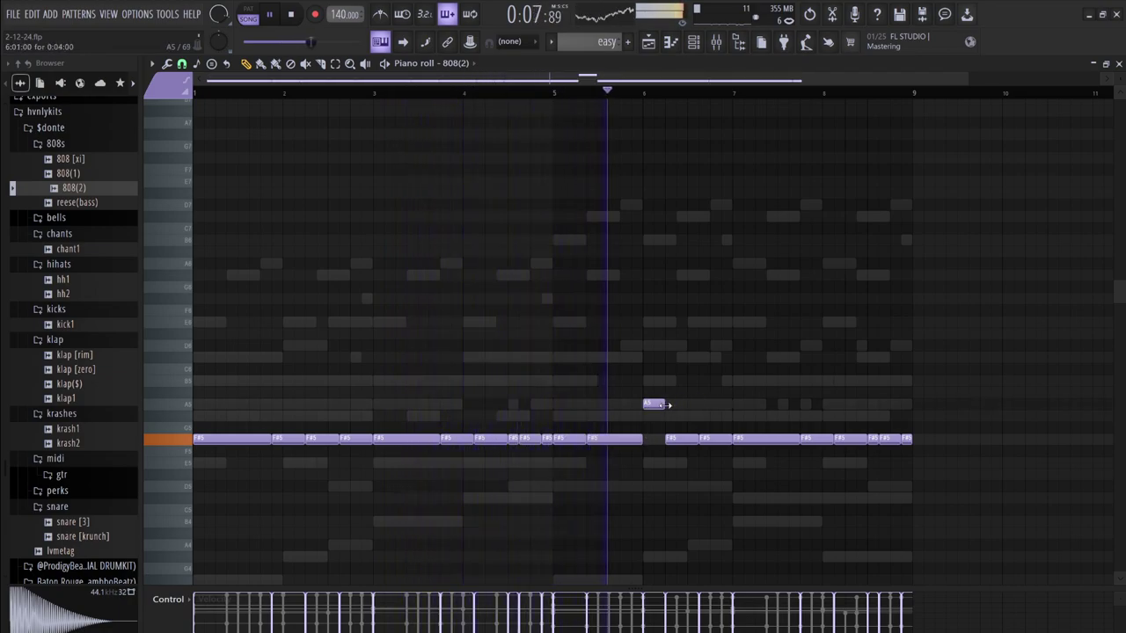
# Shorten the F#5 note and extend the A5 note back to start on step 14 of bar 5
pyautogui.press('space')
pyautogui.press('space')
pyautogui.moveTo(631, 439); pyautogui.dragTo(624, 438)
pyautogui.click(658, 429)
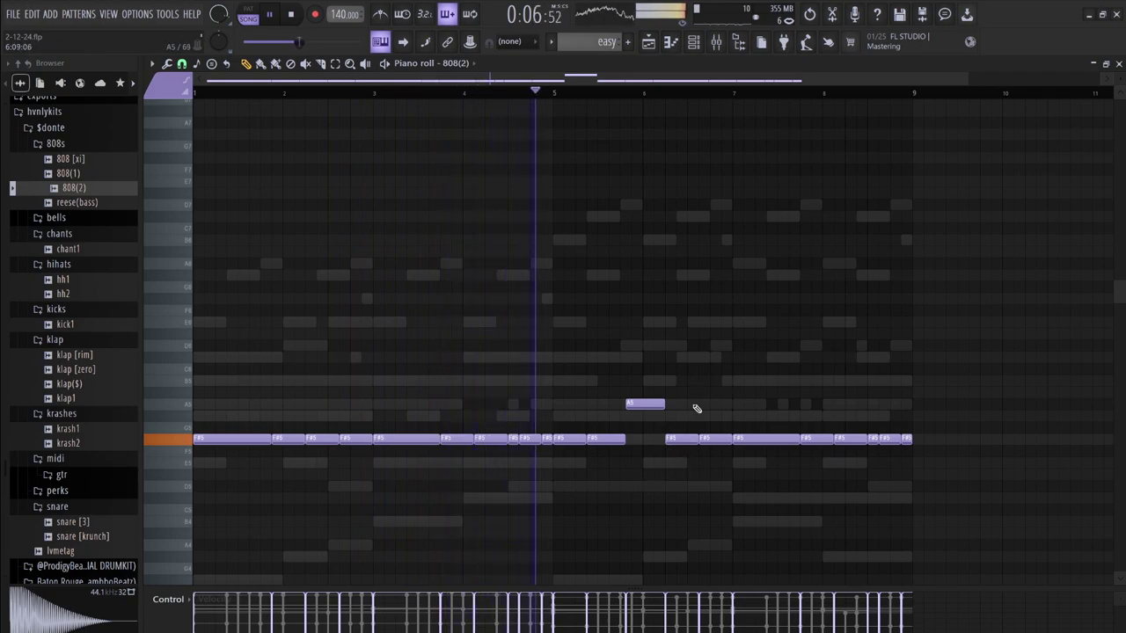
# Start the A5 note on step 13 of bar 5 and split it into two notes, the second starting on step 15
pyautogui.press('space')
pyautogui.press('space')
pyautogui.moveTo(626, 439); pyautogui.dragTo(622, 437)
pyautogui.moveTo(661, 405); pyautogui.dragTo(640, 406)
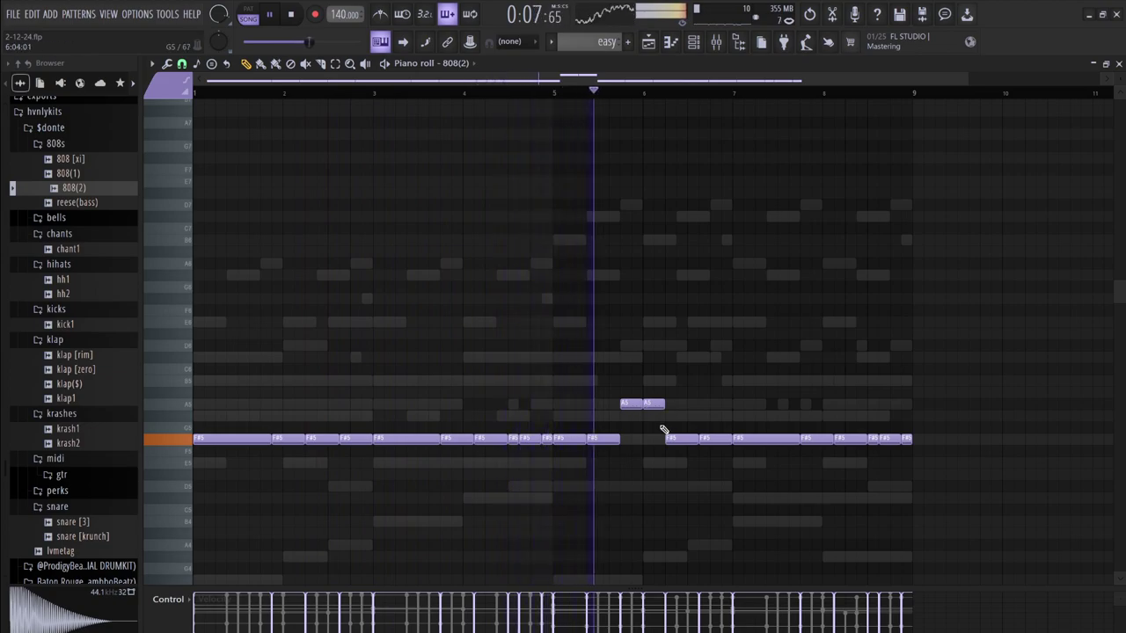
pyautogui.moveTo(639, 407); pyautogui.dragTo(628, 405)
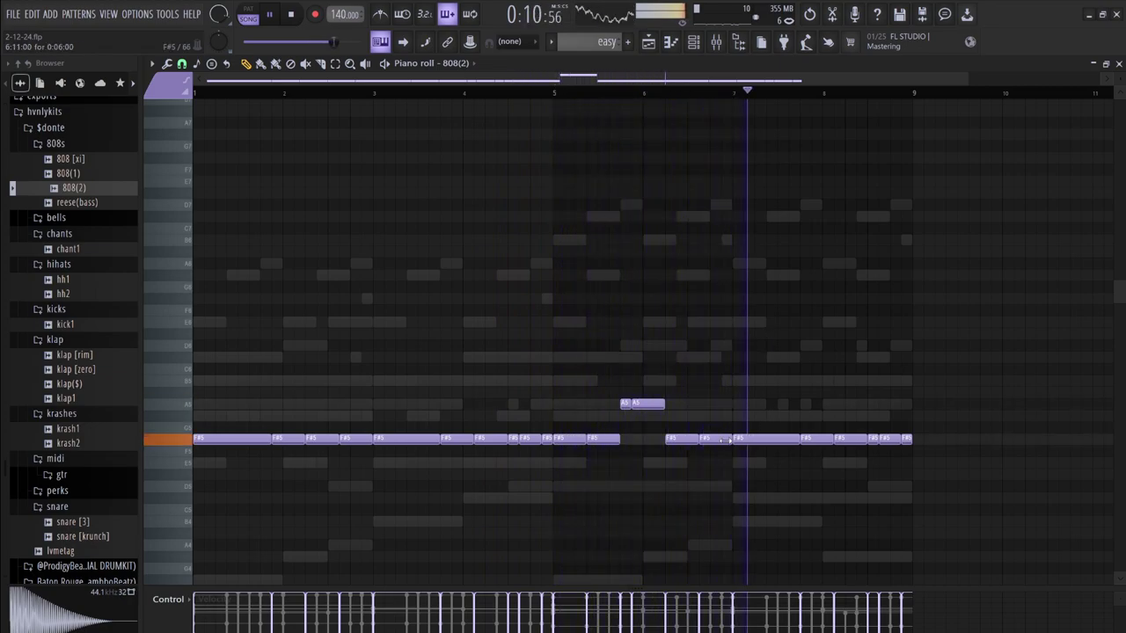
# Shorten the 808 note at the start of bar 7 to six steps and turn it into two G#5 notes starting on steps 1 and 7
pyautogui.moveTo(795, 442); pyautogui.dragTo(761, 442)
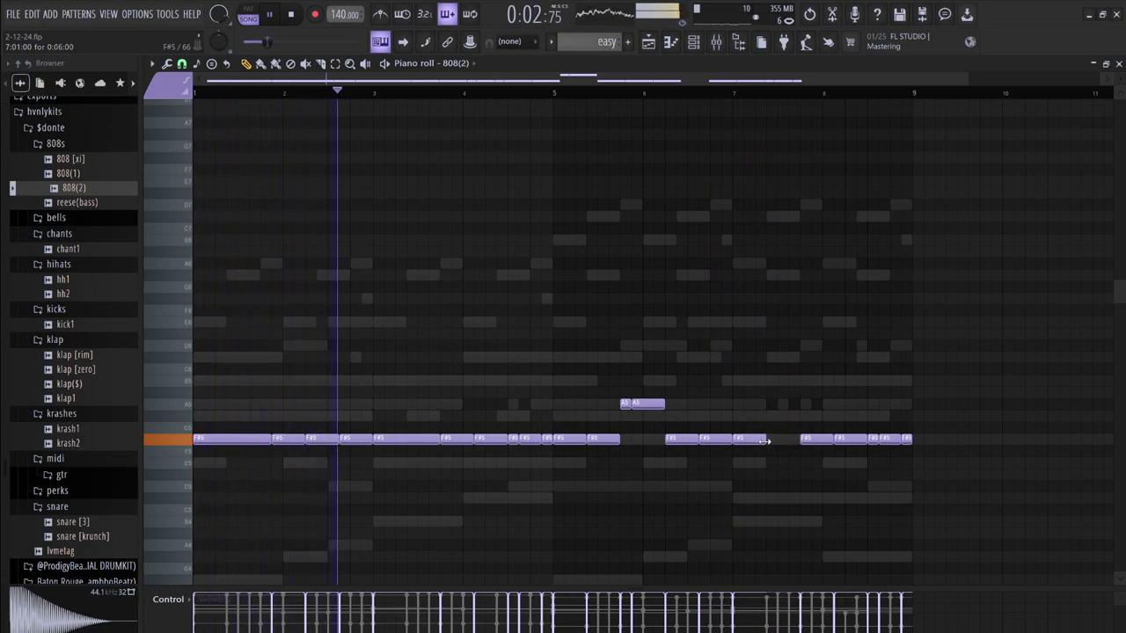
pyautogui.moveTo(755, 439); pyautogui.dragTo(769, 416)
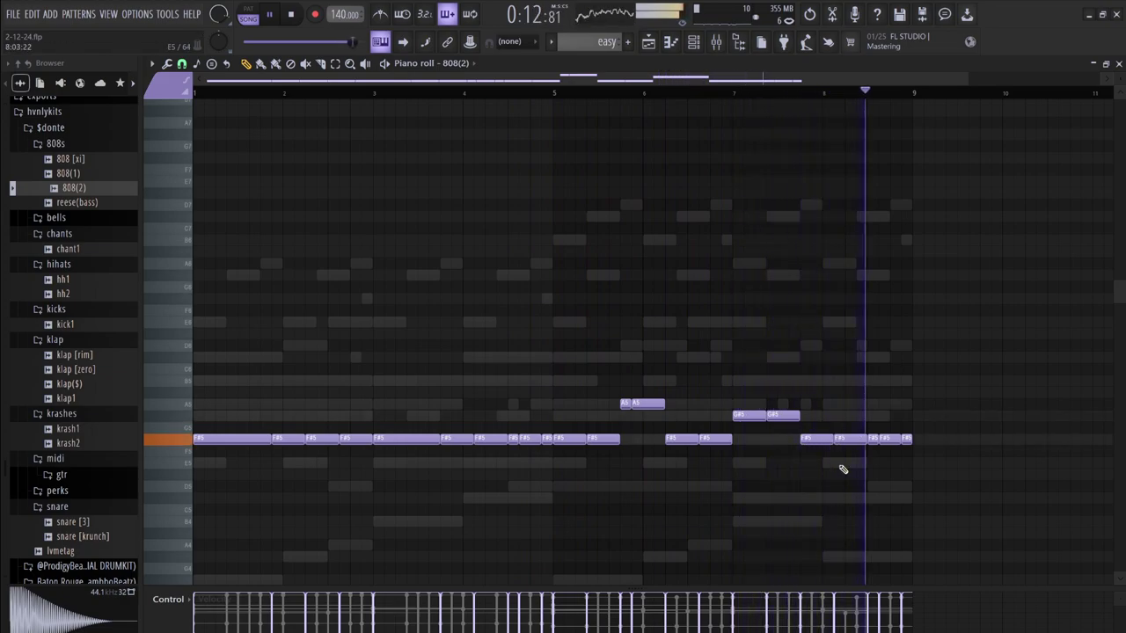
# Rework bar 8 of the 808: add a G#5 slide note on step 3, start an F#5 note on step 7 and raise step 11 to G#5
pyautogui.moveTo(896, 439); pyautogui.dragTo(888, 438)
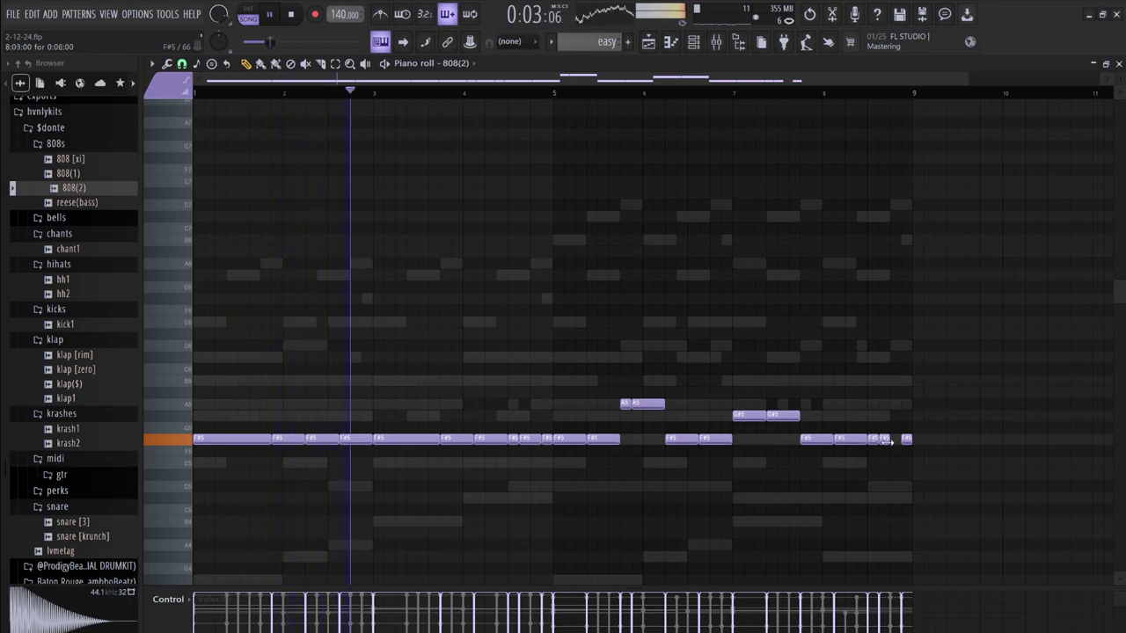
pyautogui.click(837, 419)
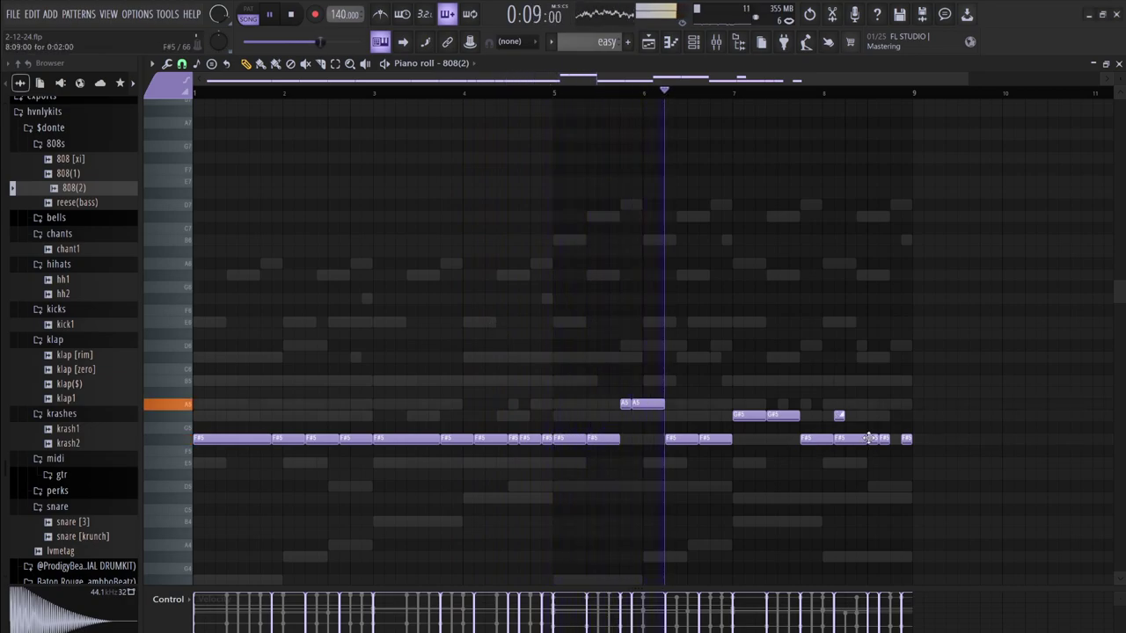
pyautogui.moveTo(864, 439); pyautogui.dragTo(850, 442)
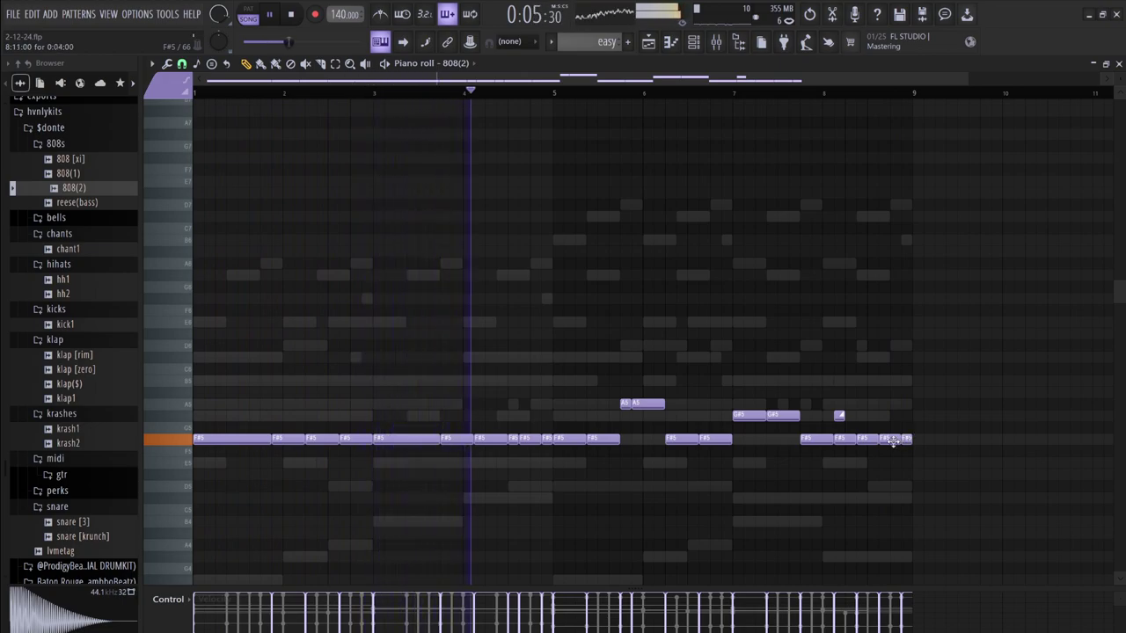
pyautogui.moveTo(903, 440)
pyautogui.mouseDown()
pyautogui.moveTo(924, 441)
pyautogui.moveTo(885, 434)
pyautogui.moveTo(882, 415)
pyautogui.moveTo(905, 435)
pyautogui.mouseUp()
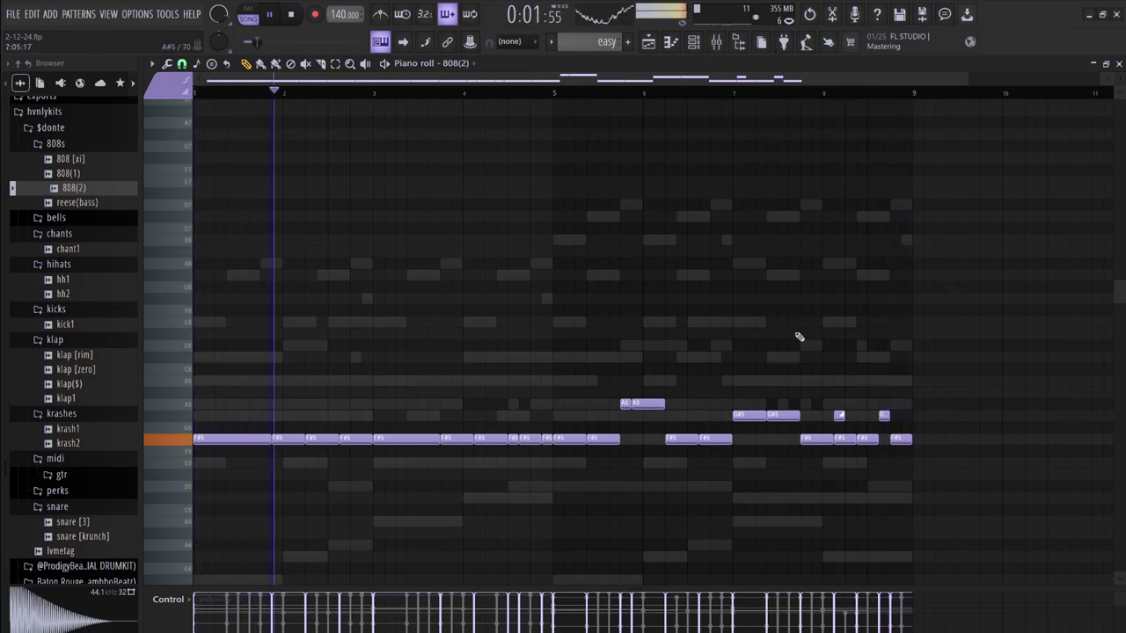
# Add the chant1 sample as a new channel in the channel rack
pyautogui.click(694, 43)
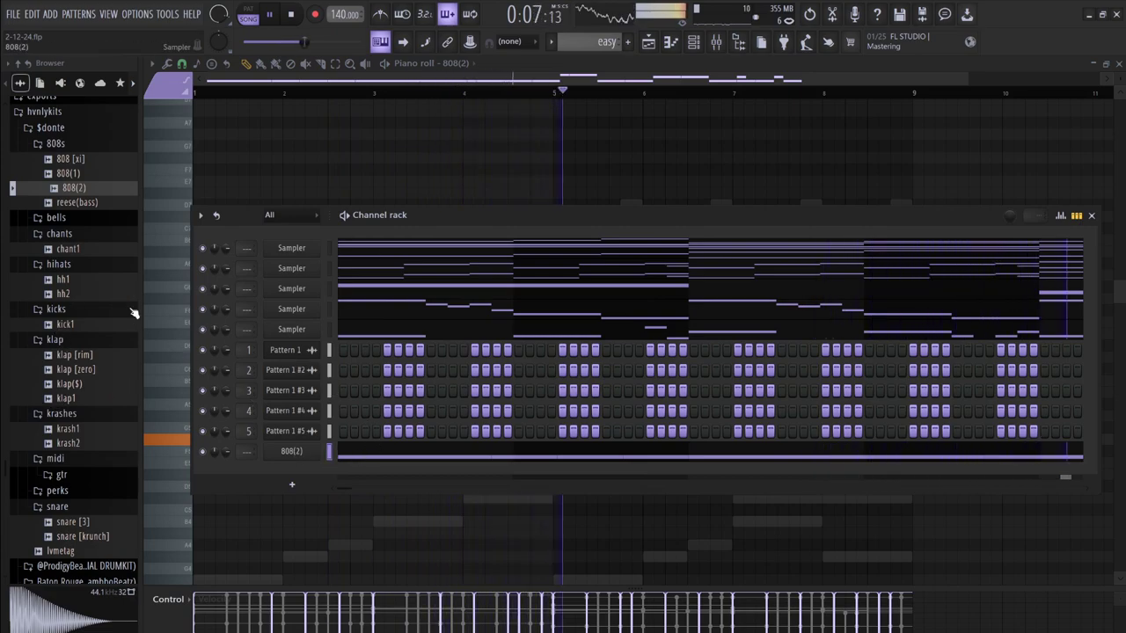
pyautogui.click(68, 296)
pyautogui.click(70, 250)
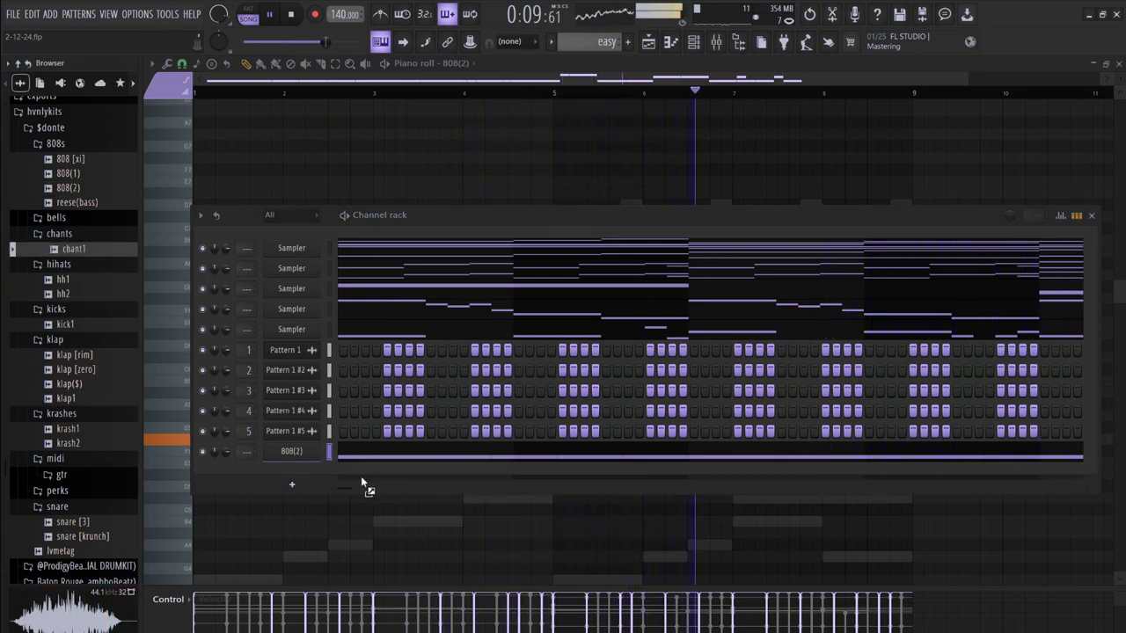
pyautogui.moveTo(318, 481); pyautogui.dragTo(315, 476)
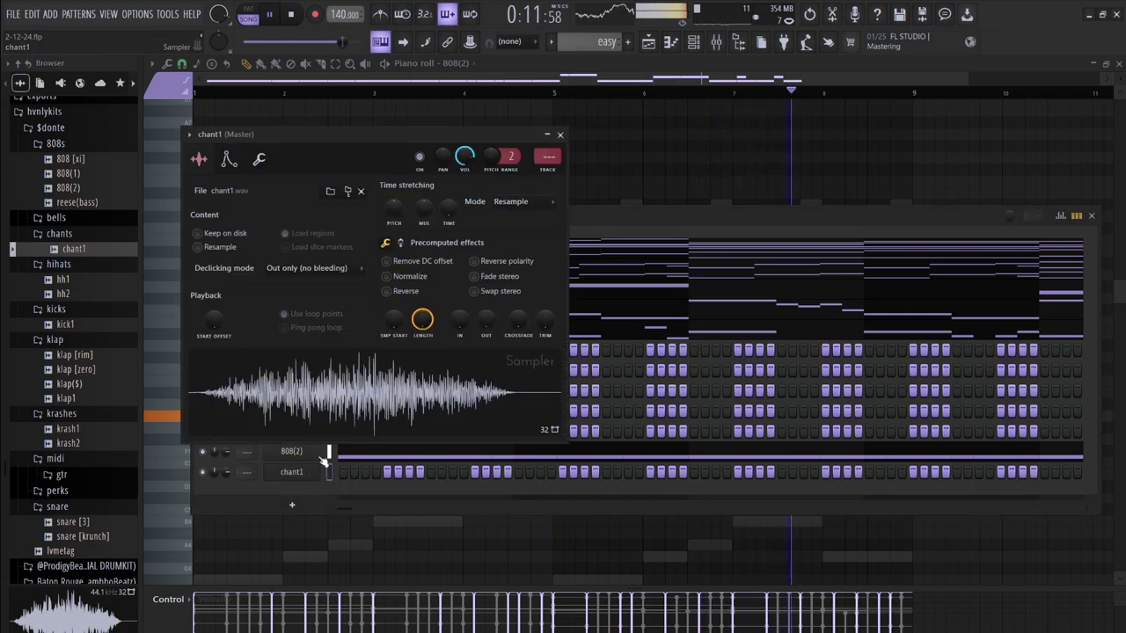
# Program chant1 hits on steps 1, 7, 17, 25 and 27
pyautogui.click(345, 472)
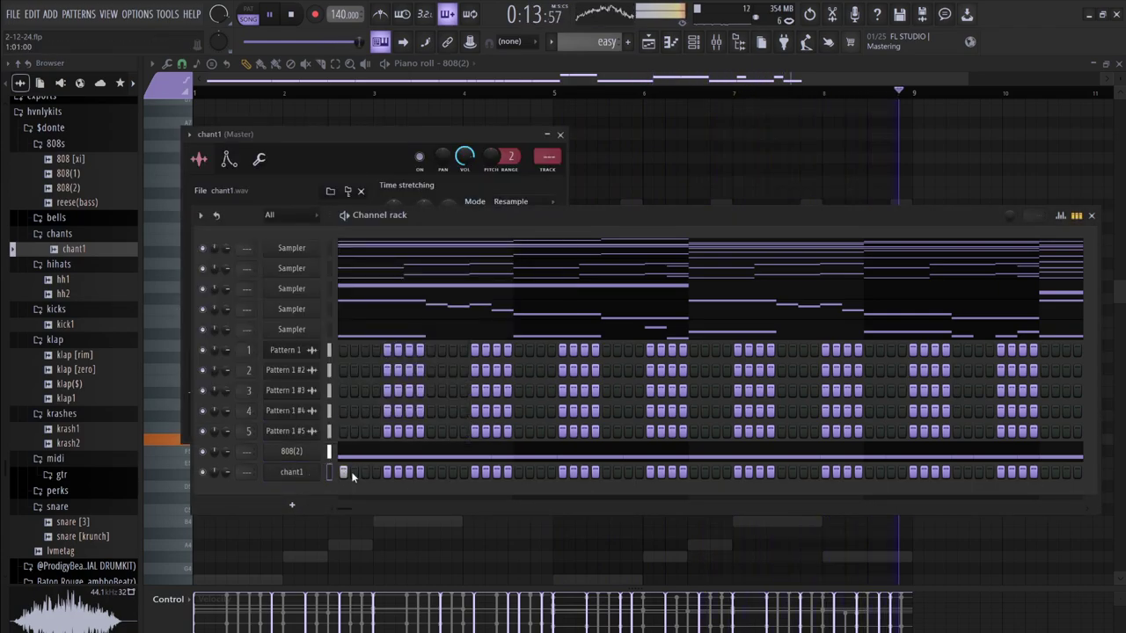
pyautogui.click(518, 472)
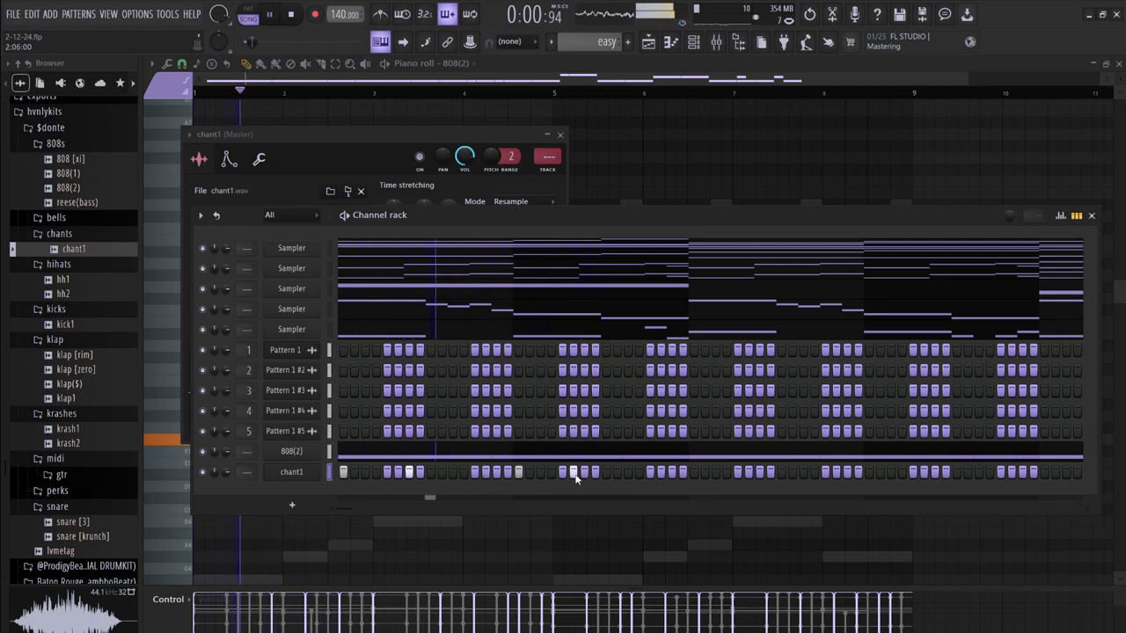
pyautogui.click(605, 472)
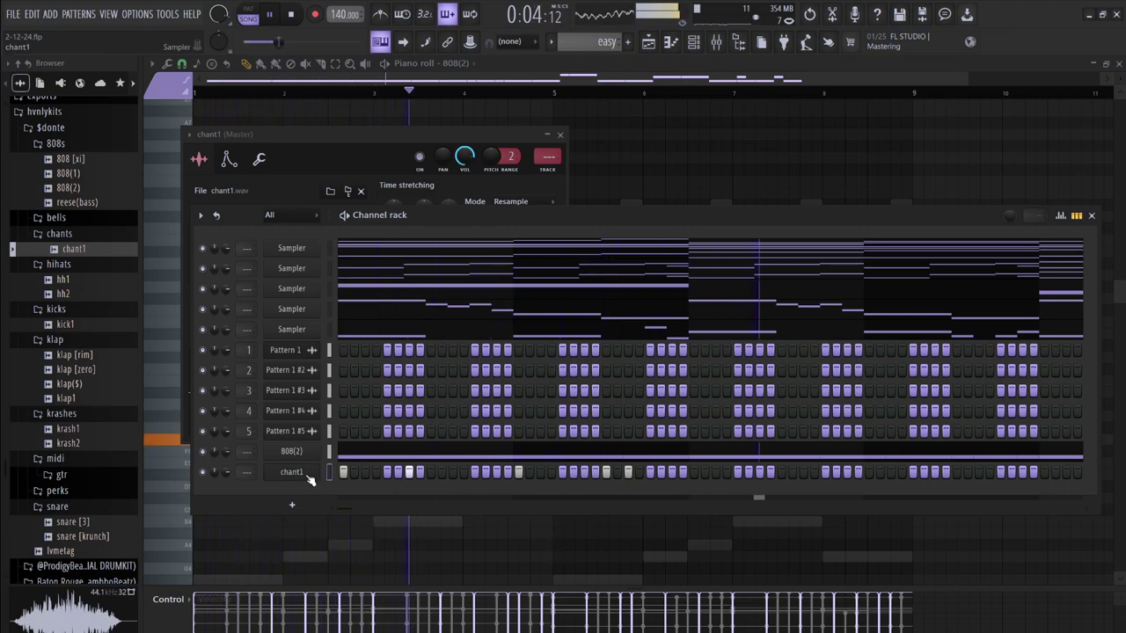
# Repeat the two-bar chant1 pattern across all eight bars in the piano roll, with the second hit of bar 5 on step 5
pyautogui.press('F7')
pyautogui.press('space')
pyautogui.press('space')
pyautogui.hotkey('ctrl', 'b')
pyautogui.hotkey('shift', 'Right')
pyautogui.hotkey('shift', 'Right')
pyautogui.hotkey('shift', 'Right')
pyautogui.hotkey('shift', 'Right')
pyautogui.hotkey('shift', 'Right')
pyautogui.hotkey('ctrl', 'd')
pyautogui.hotkey('ctrl', 'b')
pyautogui.hotkey('shift', 'Right')
pyautogui.hotkey('shift', 'Right')
pyautogui.hotkey('shift', 'Right')
pyautogui.hotkey('shift', 'Right')
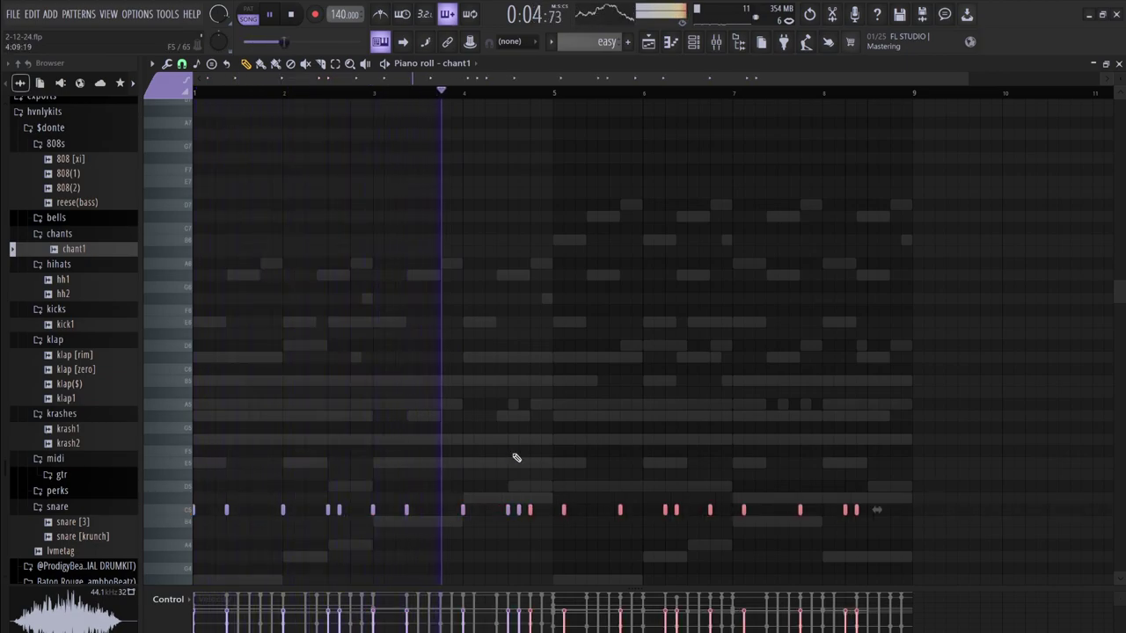
pyautogui.hotkey('shift', 'Right')
pyautogui.hotkey('ctrl', 'd')
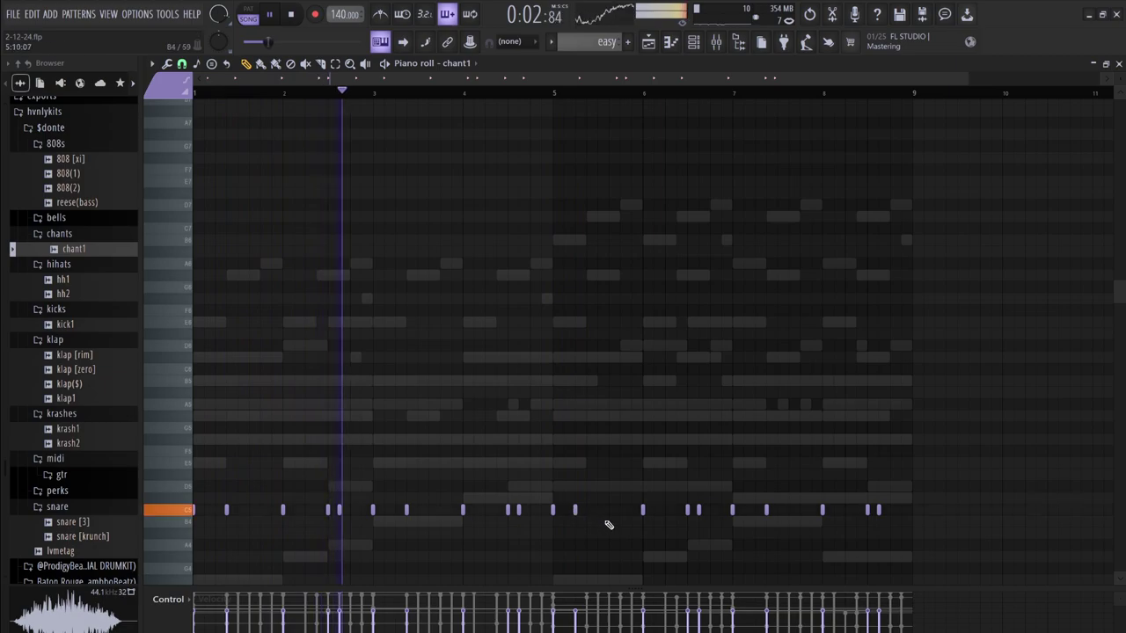
# Add extra chant1 notes on steps 9 and 13 of bar 5 and on step 5 of bar 8
pyautogui.click(619, 510)
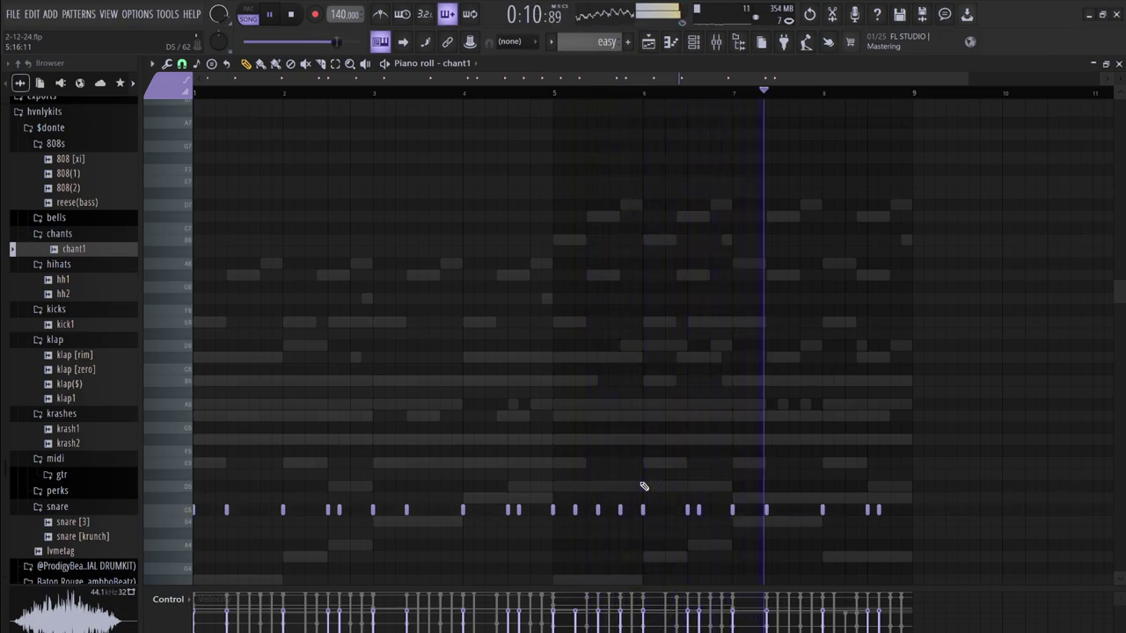
pyautogui.click(845, 510)
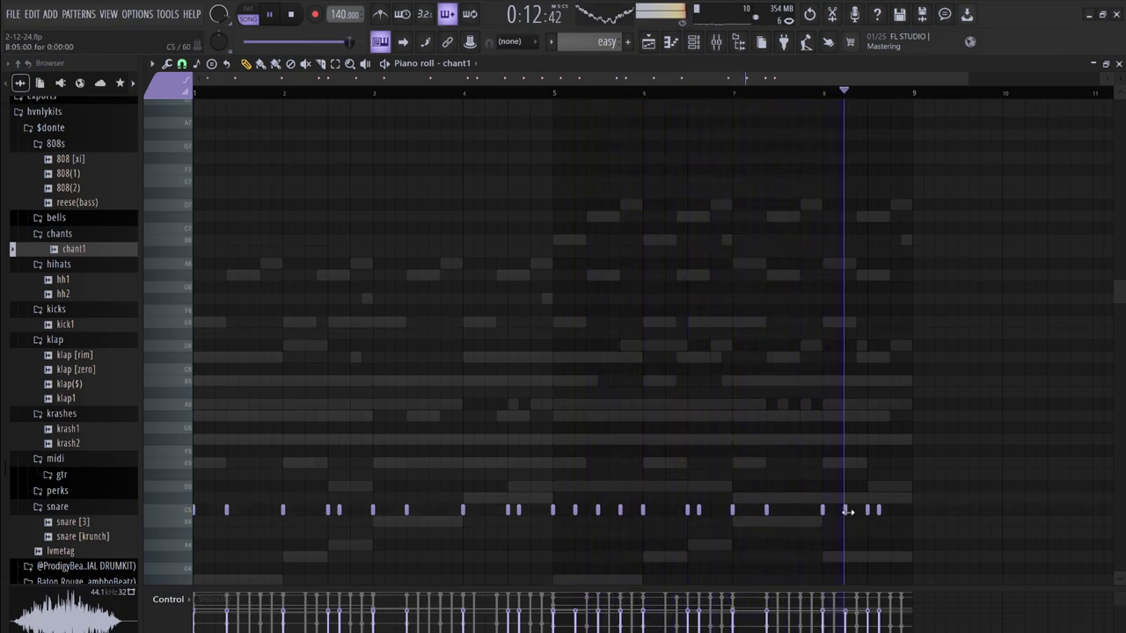
pyautogui.click(893, 510)
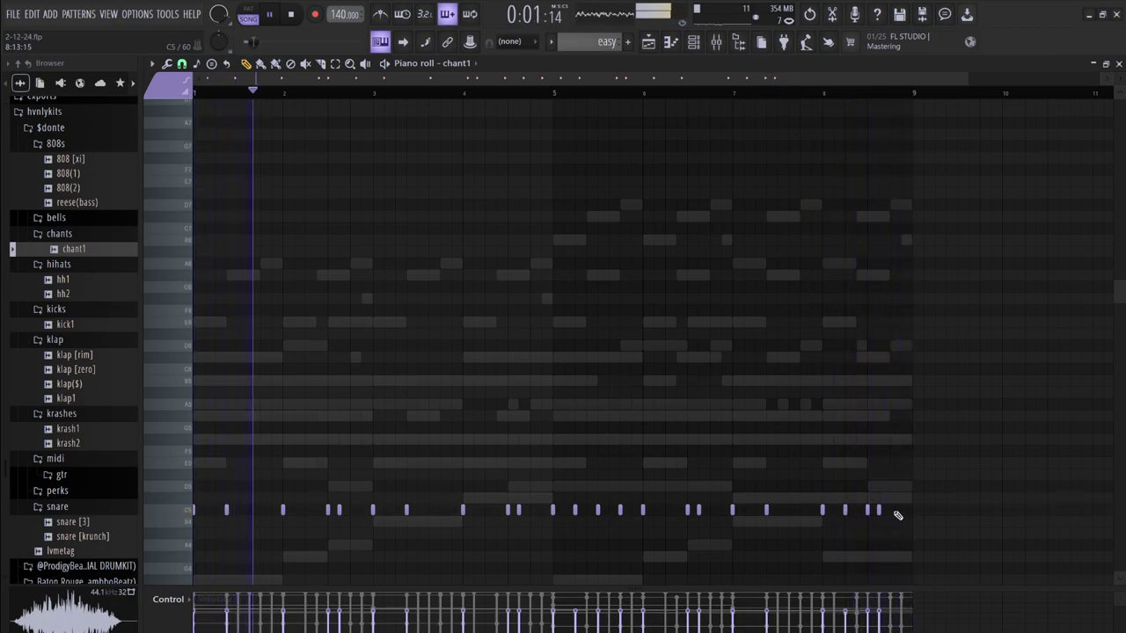
# Select all the chant1 notes and duplicate them one semitone lower, from C5 to B4
pyautogui.moveTo(910, 537); pyautogui.dragTo(704, 483)
pyautogui.moveTo(507, 466); pyautogui.dragTo(197, 463)
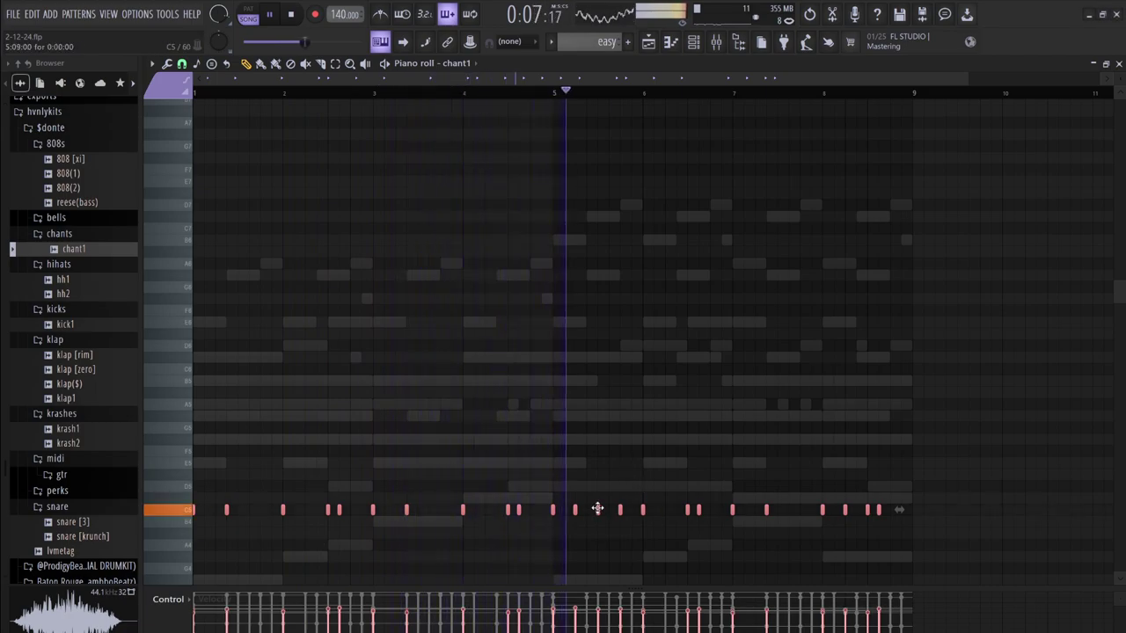
pyautogui.moveTo(598, 510); pyautogui.dragTo(598, 519)
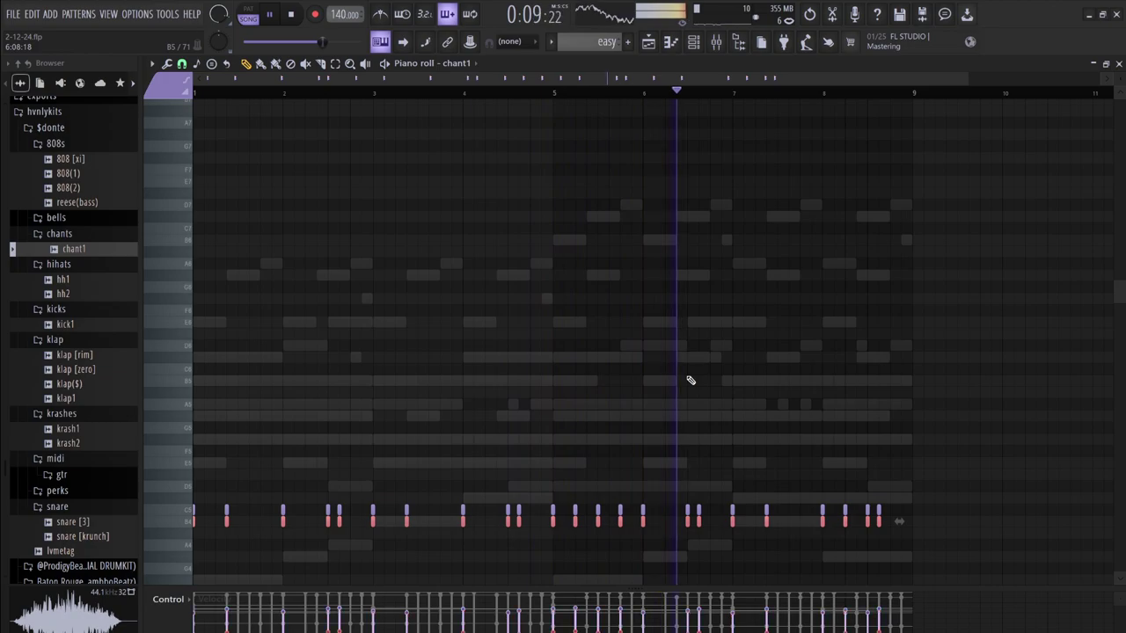
pyautogui.scroll(1, 691, 383)
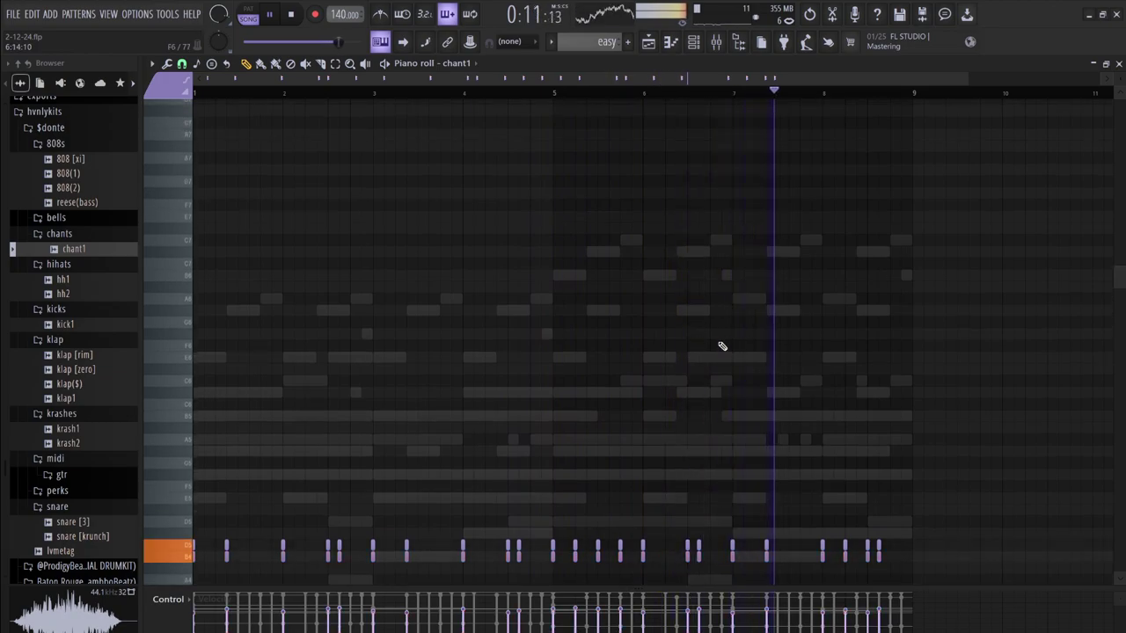
pyautogui.scroll(-5, 695, 345)
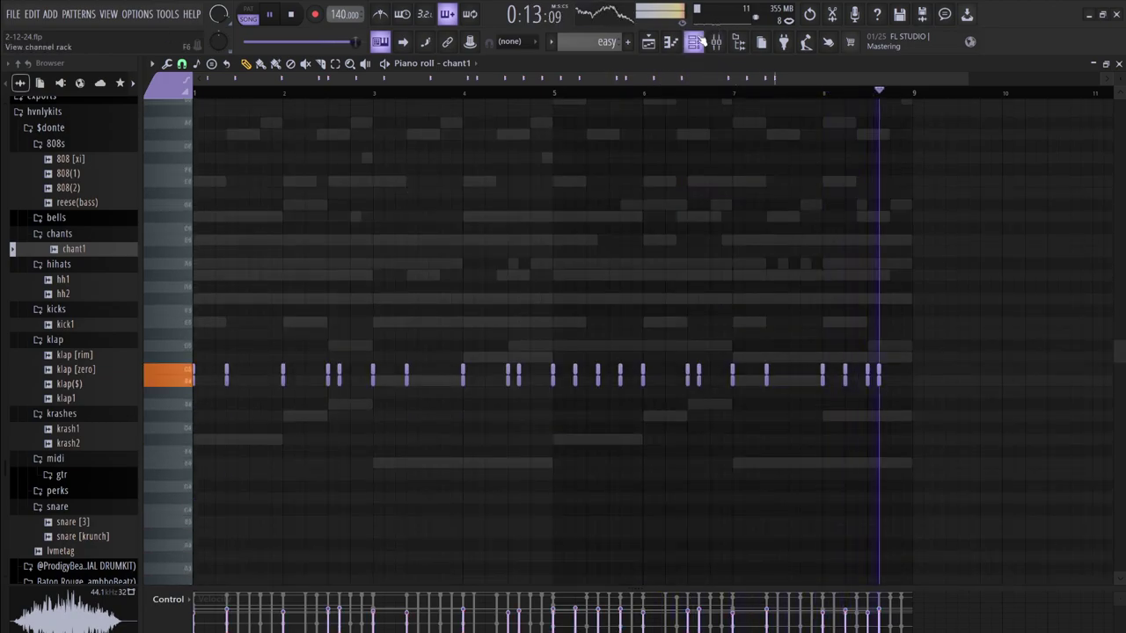
# Add the klap [zero] sample as a new channel in the channel rack with a hit on step 9
pyautogui.click(718, 40)
pyautogui.moveTo(88, 371); pyautogui.dragTo(312, 495)
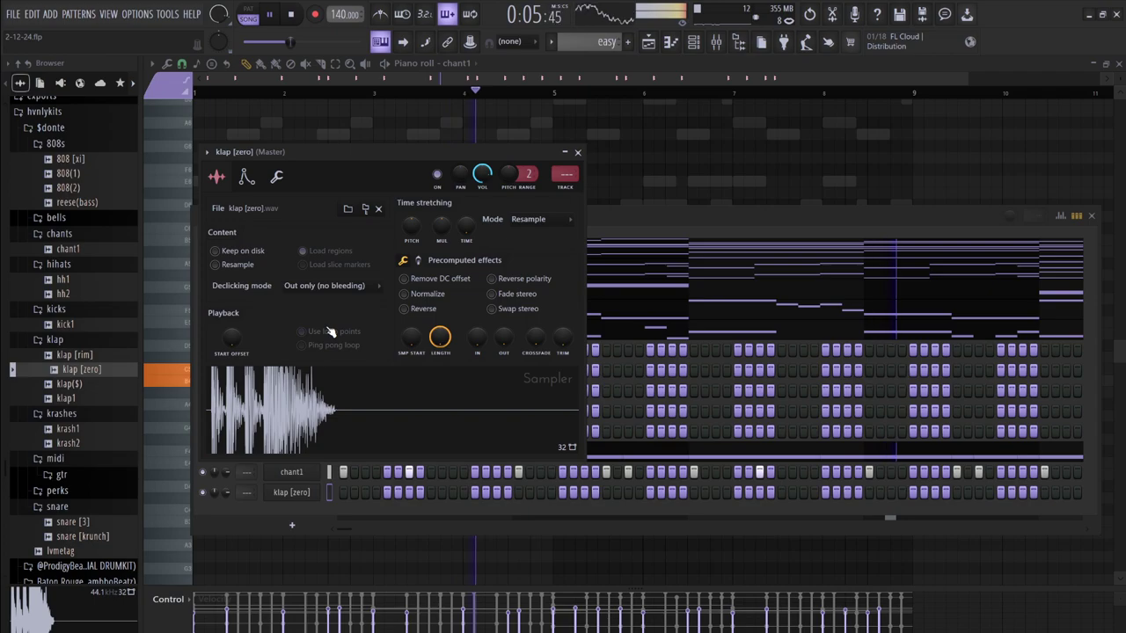
pyautogui.click(432, 492)
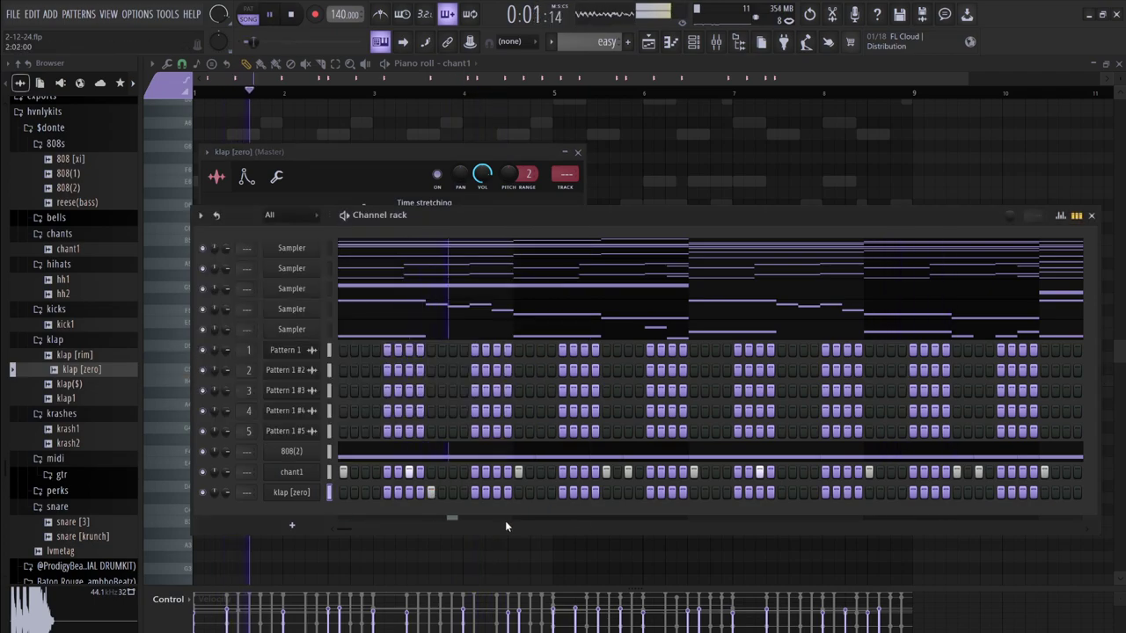
# Stop playback and lower the klap [zero] channel's volume
pyautogui.press('space')
pyautogui.scroll(10, 84, 366)
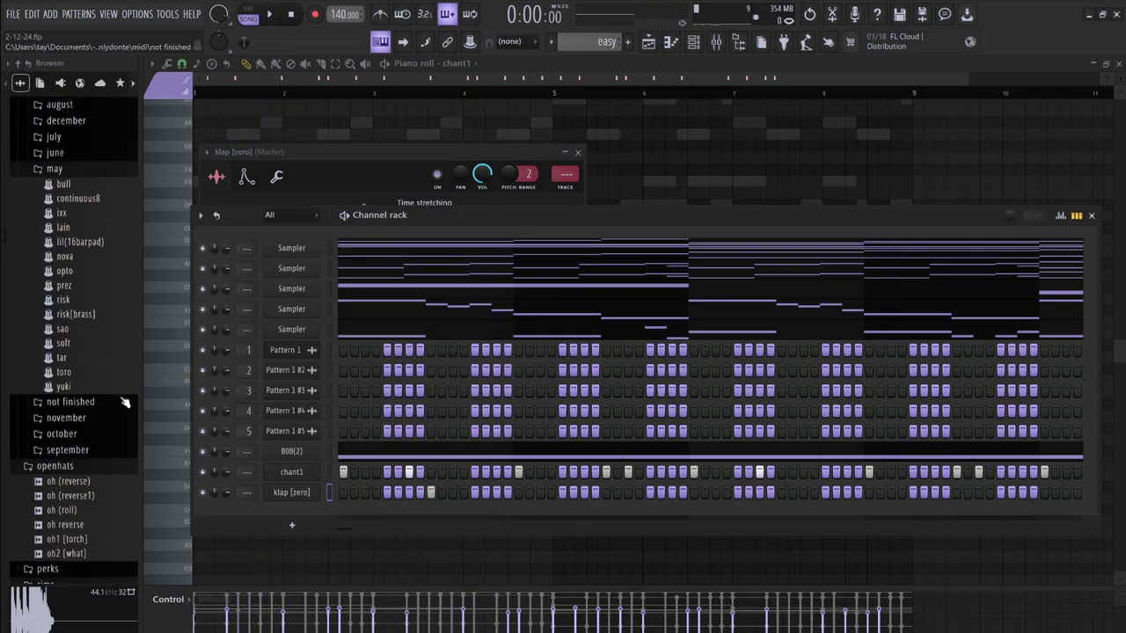
pyautogui.moveTo(228, 490); pyautogui.dragTo(228, 501)
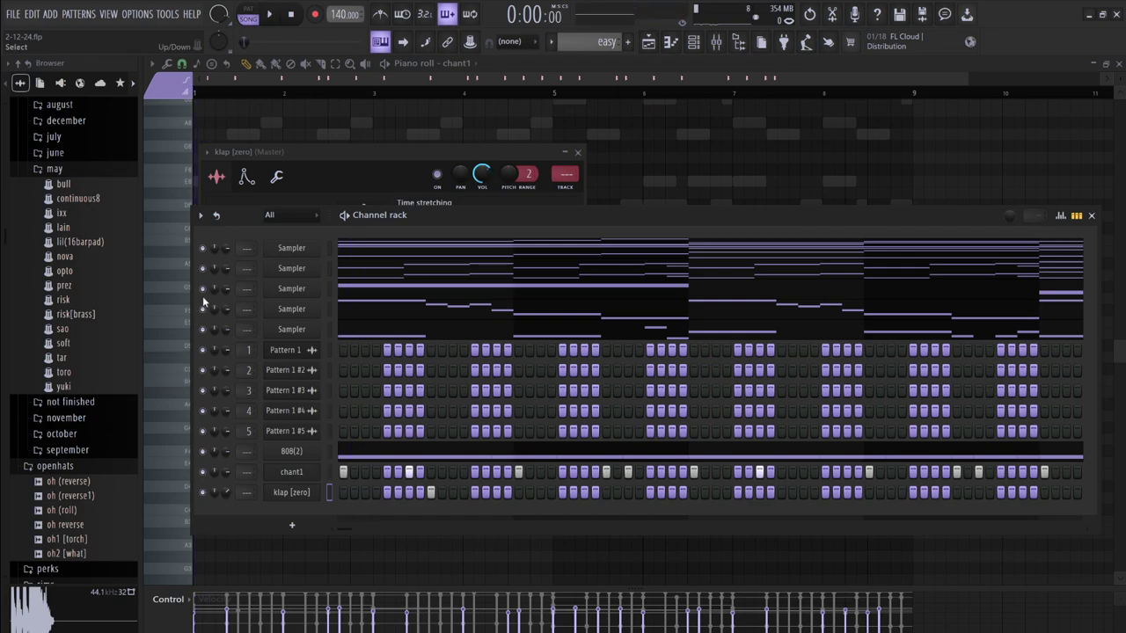
# Audition the samples in the klap and krash folders against the playing beat
pyautogui.scroll(6, 78, 264)
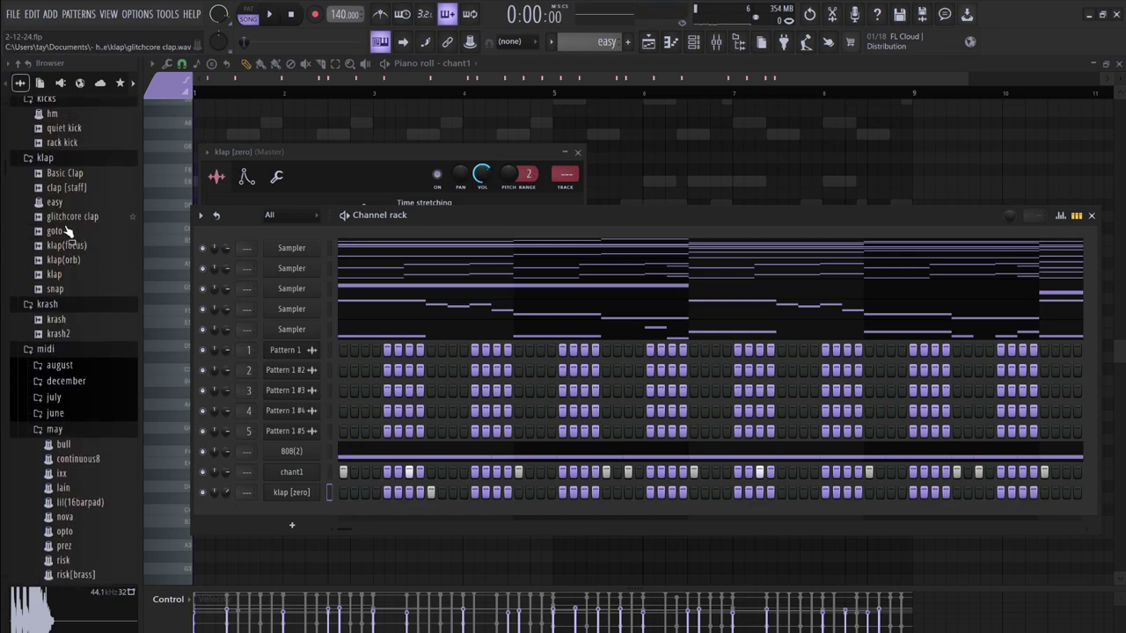
pyautogui.click(62, 220)
pyautogui.click(52, 203)
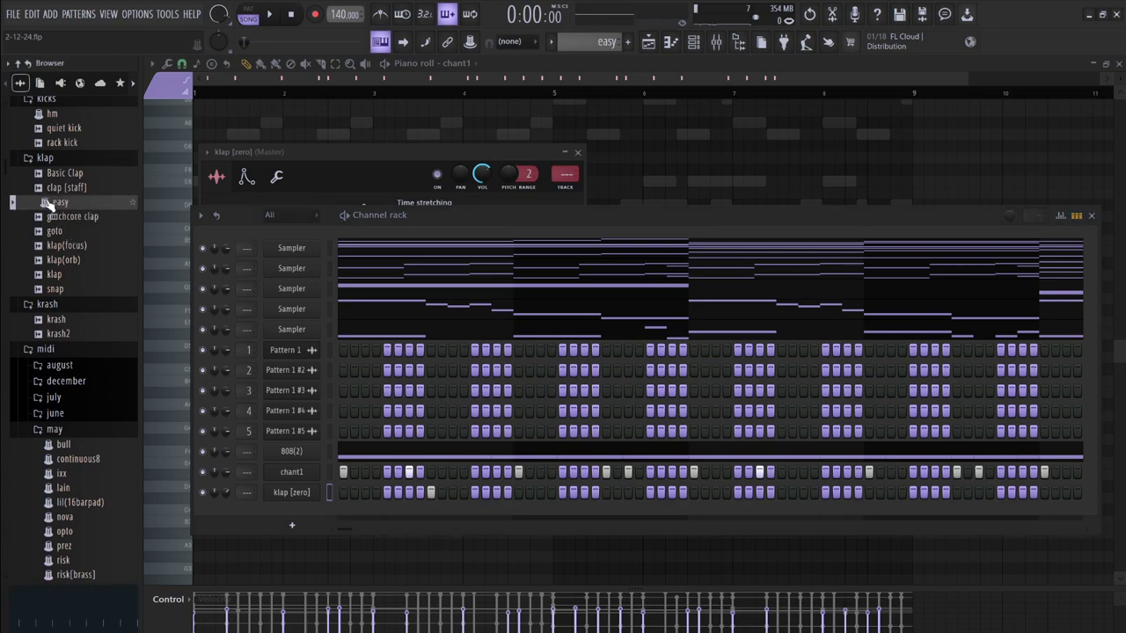
pyautogui.press('space')
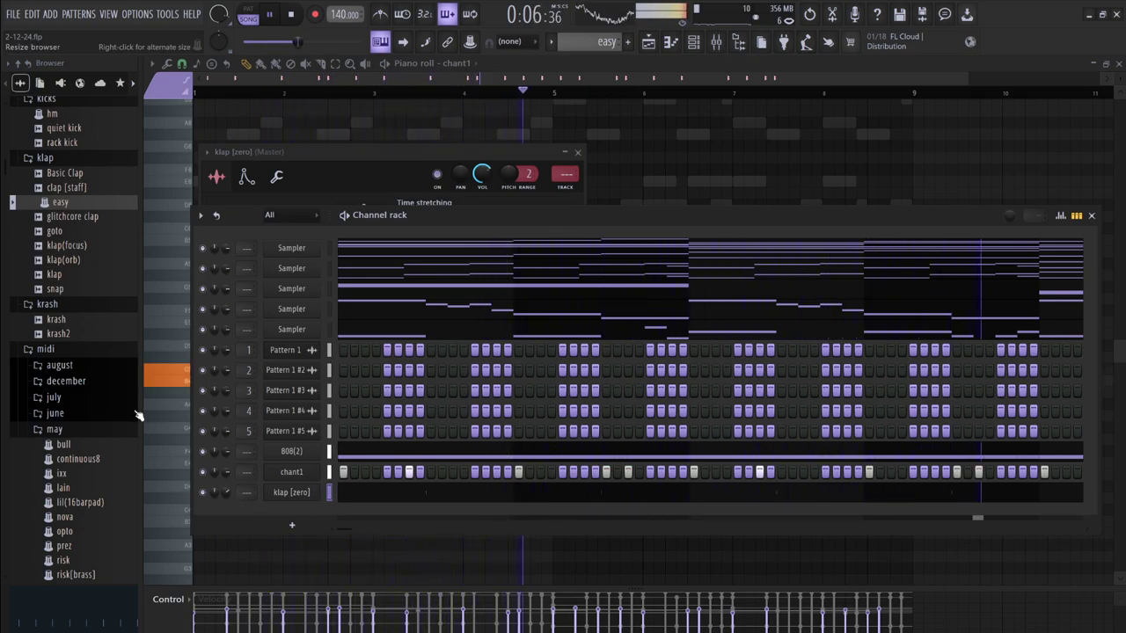
pyautogui.click(55, 333)
pyautogui.click(55, 319)
pyautogui.click(54, 274)
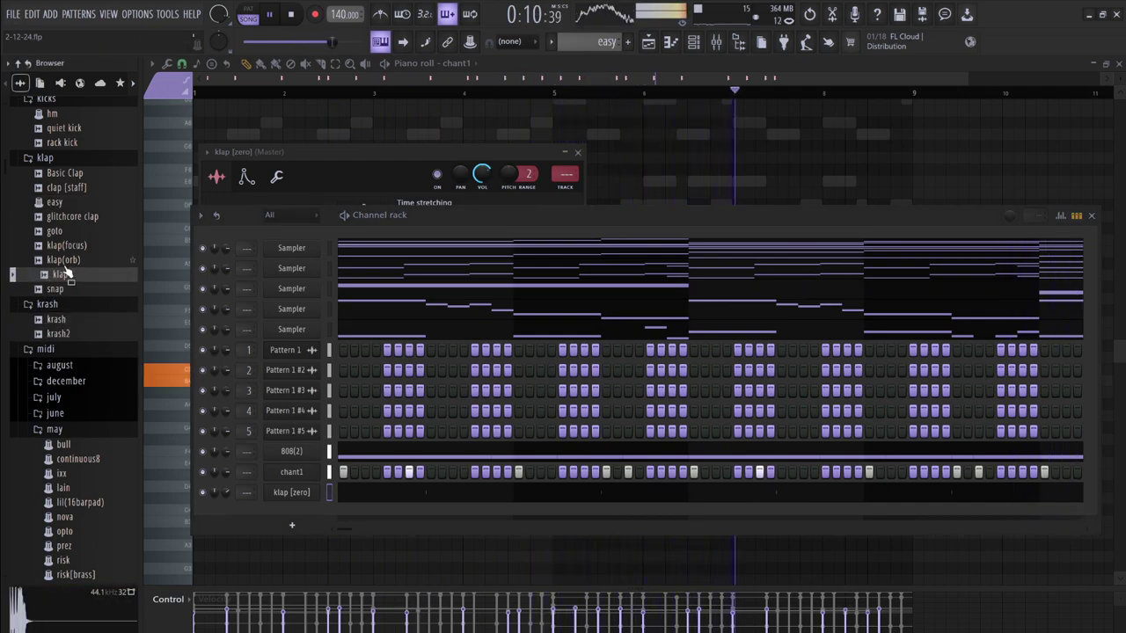
pyautogui.click(74, 247)
pyautogui.click(75, 259)
pyautogui.click(59, 275)
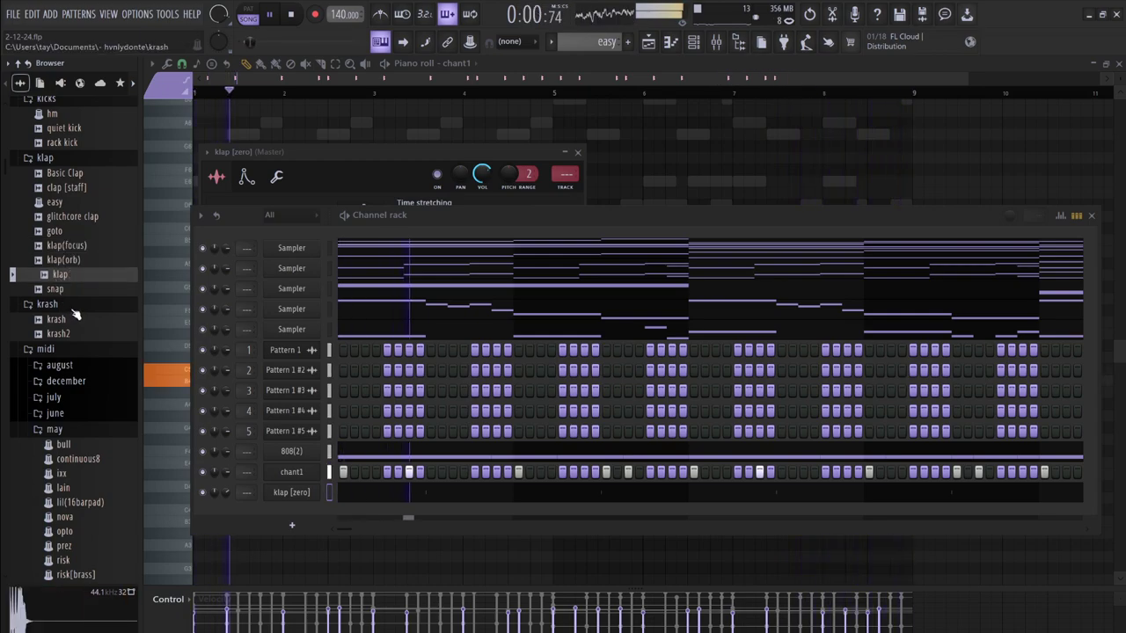
# Audition samples in the snare folder and add snare [three] as a new channel below klap [zero]
pyautogui.scroll(-10, 84, 398)
pyautogui.click(59, 430)
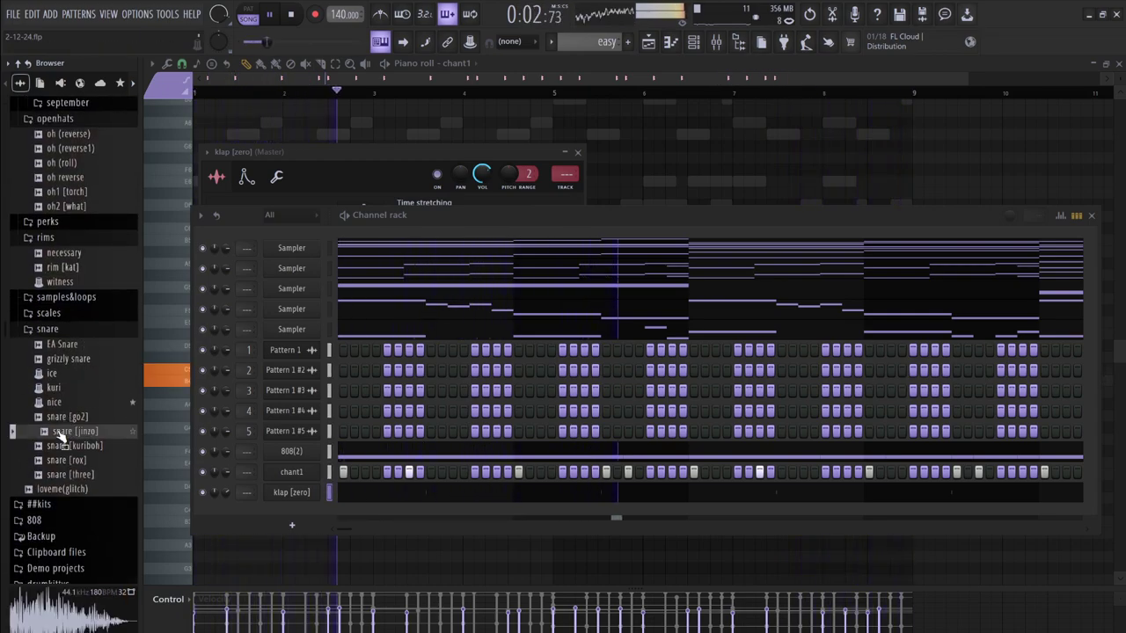
pyautogui.click(76, 446)
pyautogui.click(79, 460)
pyautogui.click(81, 474)
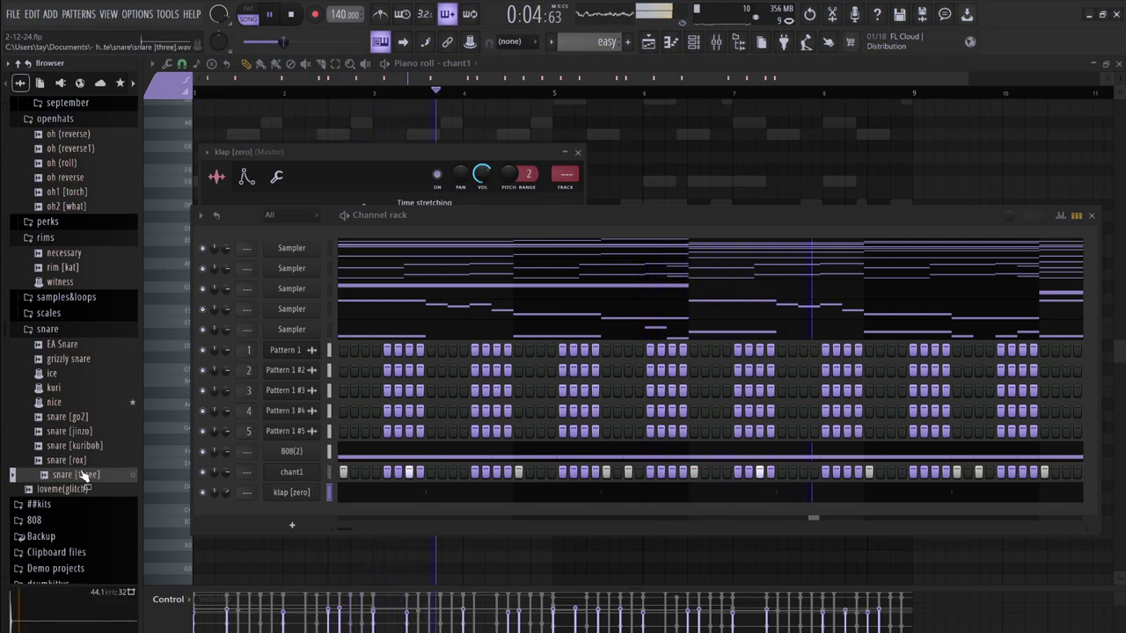
pyautogui.moveTo(77, 475); pyautogui.dragTo(256, 477)
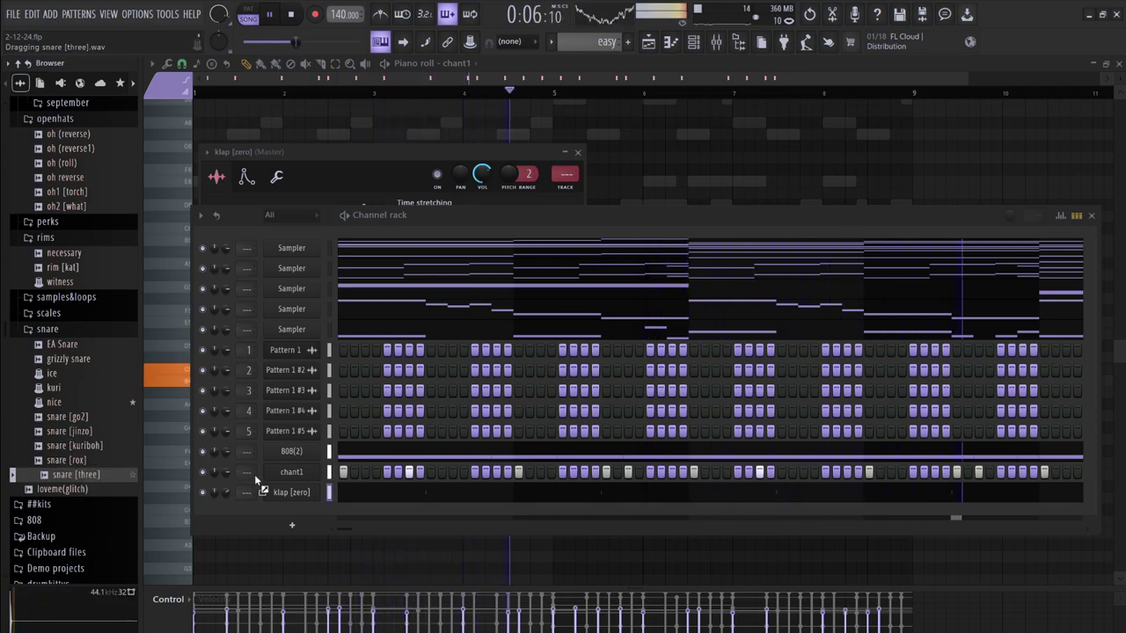
pyautogui.moveTo(303, 524); pyautogui.dragTo(302, 519)
pyautogui.click(295, 513)
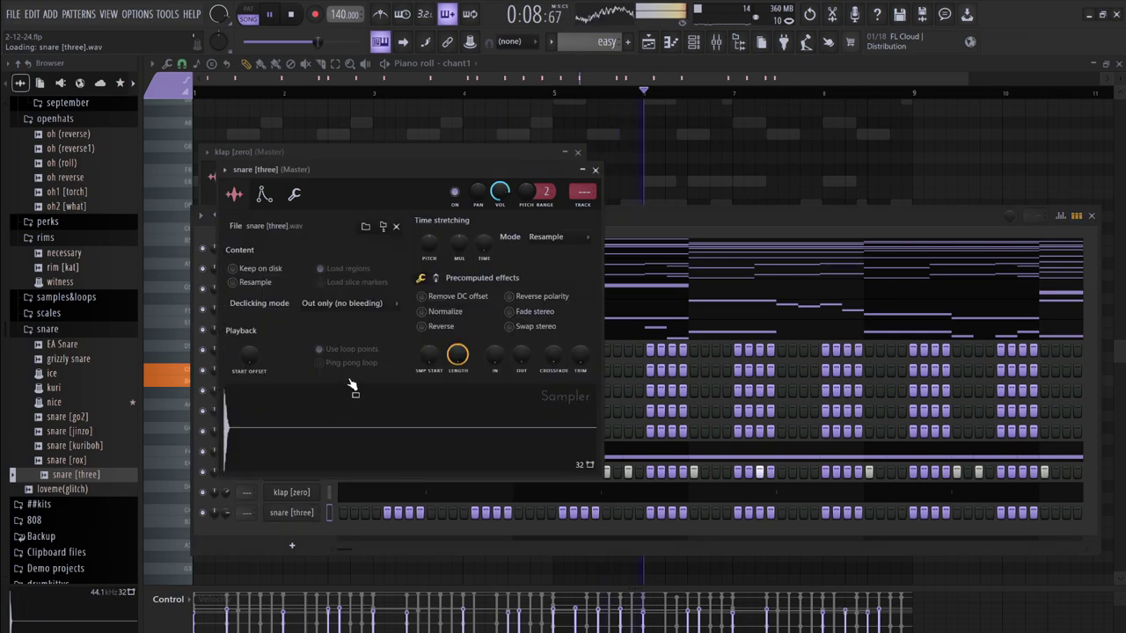
# Copy the klap [zero] notes to the snare [three] channel, set its volume to about 67%, and play it back
pyautogui.click(299, 499)
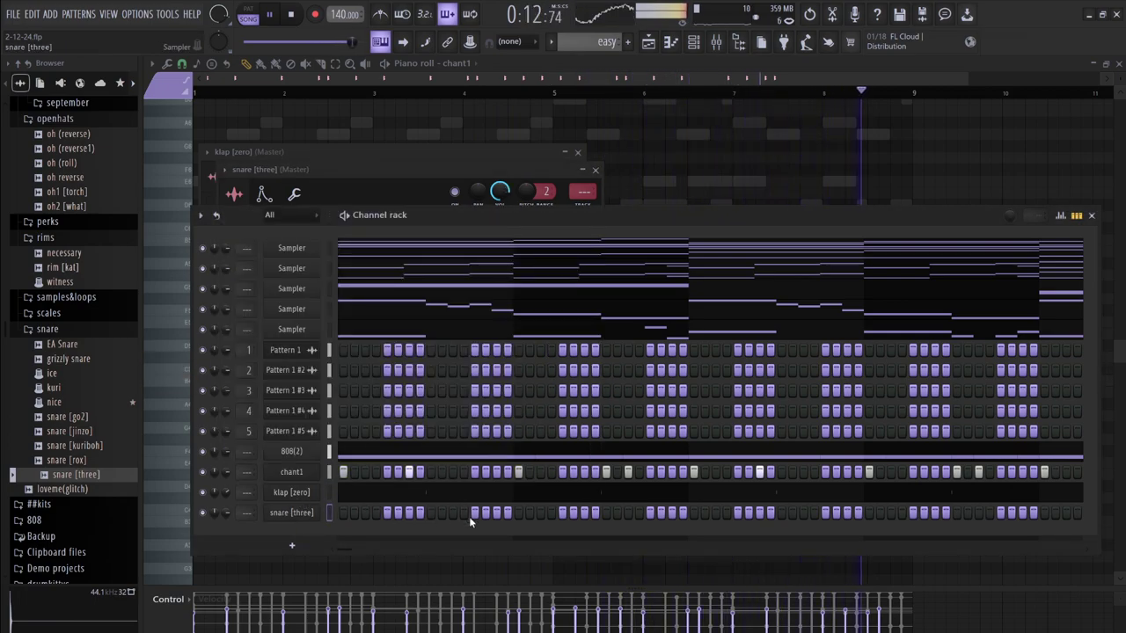
pyautogui.hotkey('ctrl', 'v')
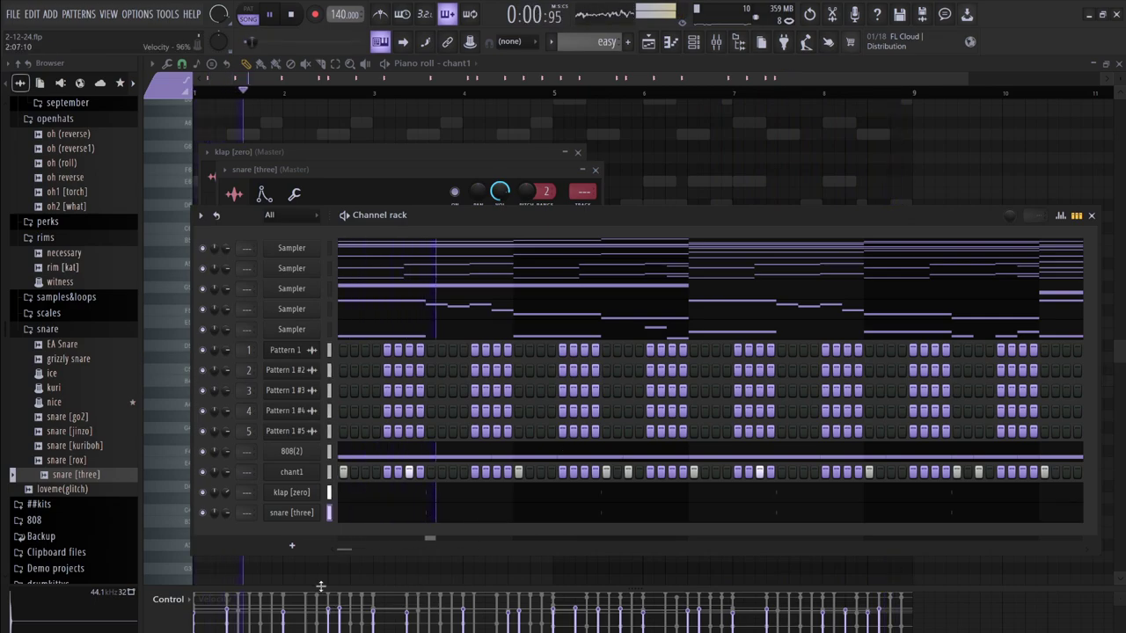
pyautogui.moveTo(226, 513); pyautogui.dragTo(226, 506)
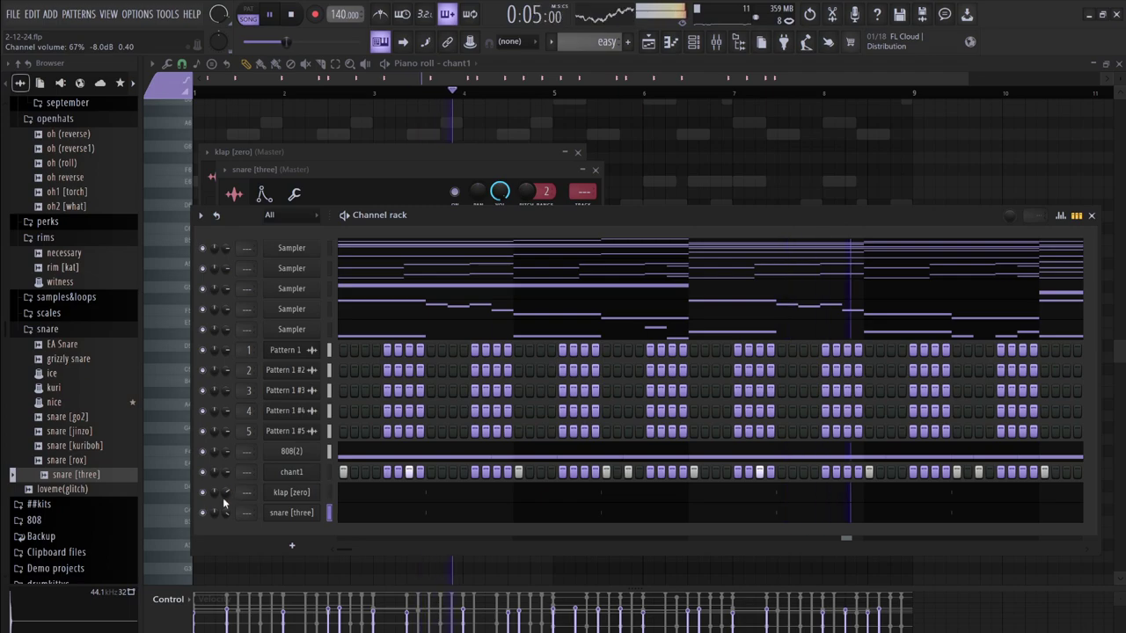
pyautogui.press('space')
pyautogui.press('space')
# Add extra C5 snare [three] hits late in bar 1 and early in bar 2, plus a tight three-note roll near the end of bar 2
pyautogui.click(461, 511)
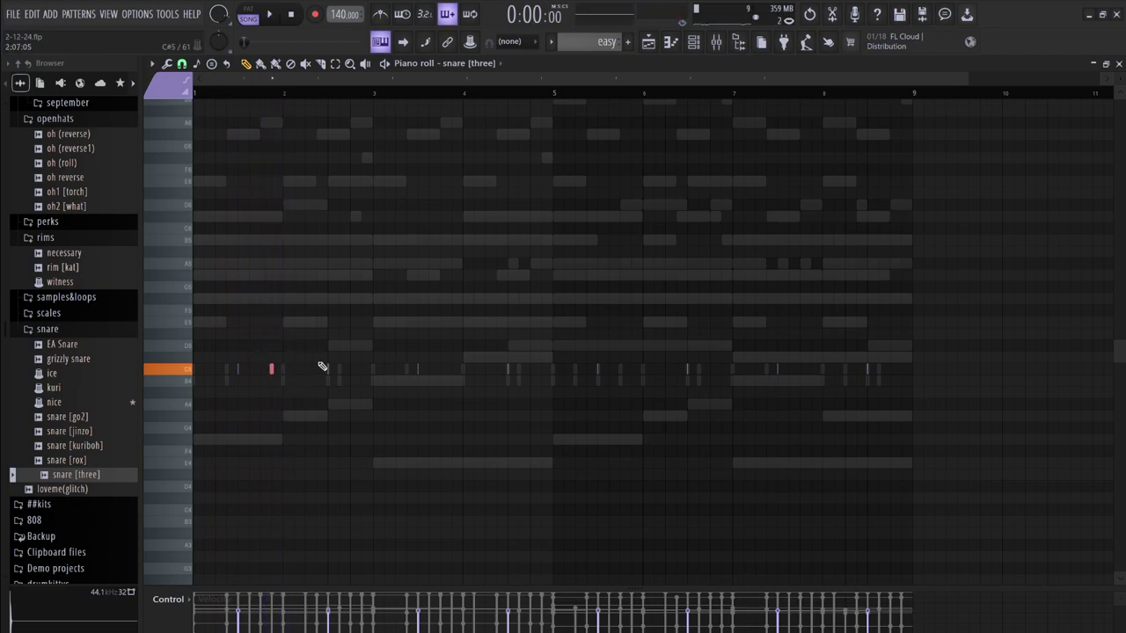
pyautogui.press('space')
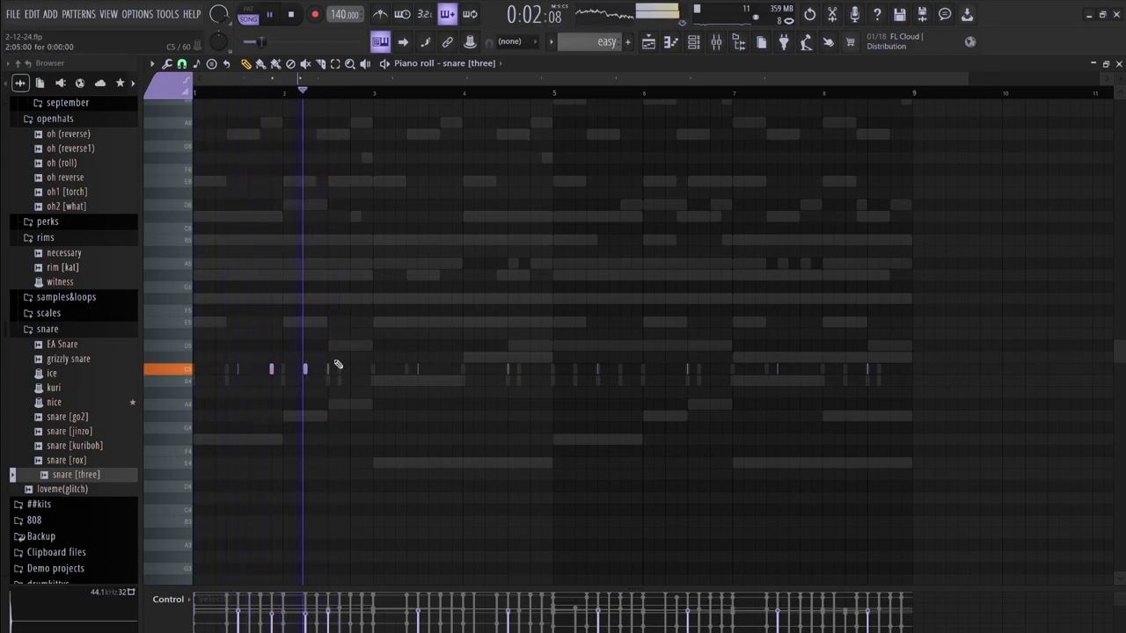
pyautogui.press('space')
pyautogui.click(362, 368)
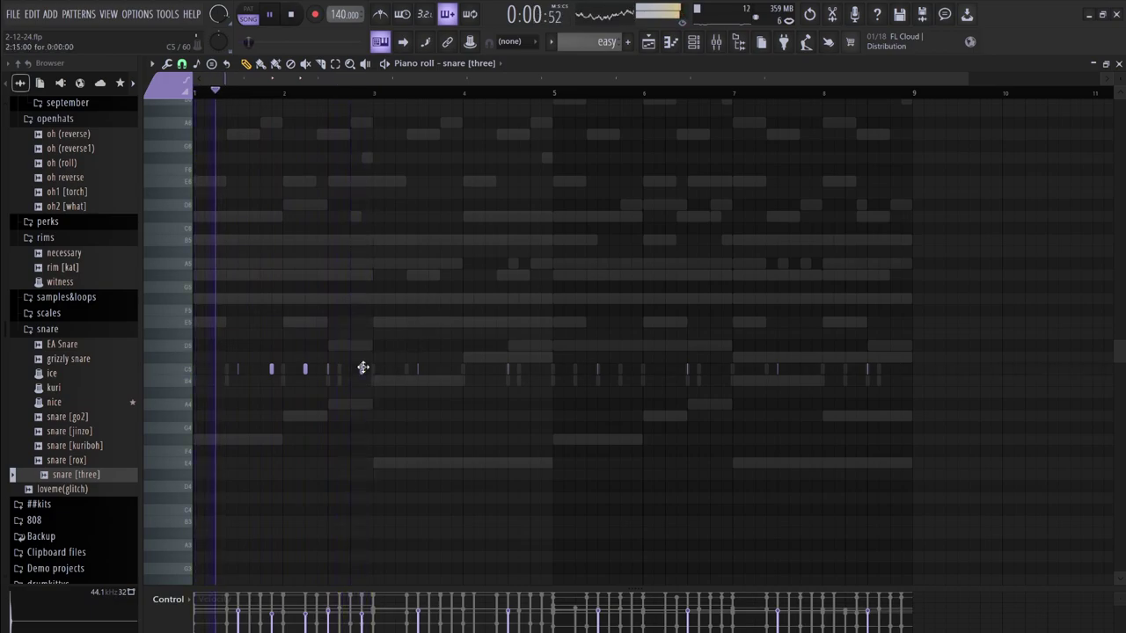
pyautogui.click(373, 369)
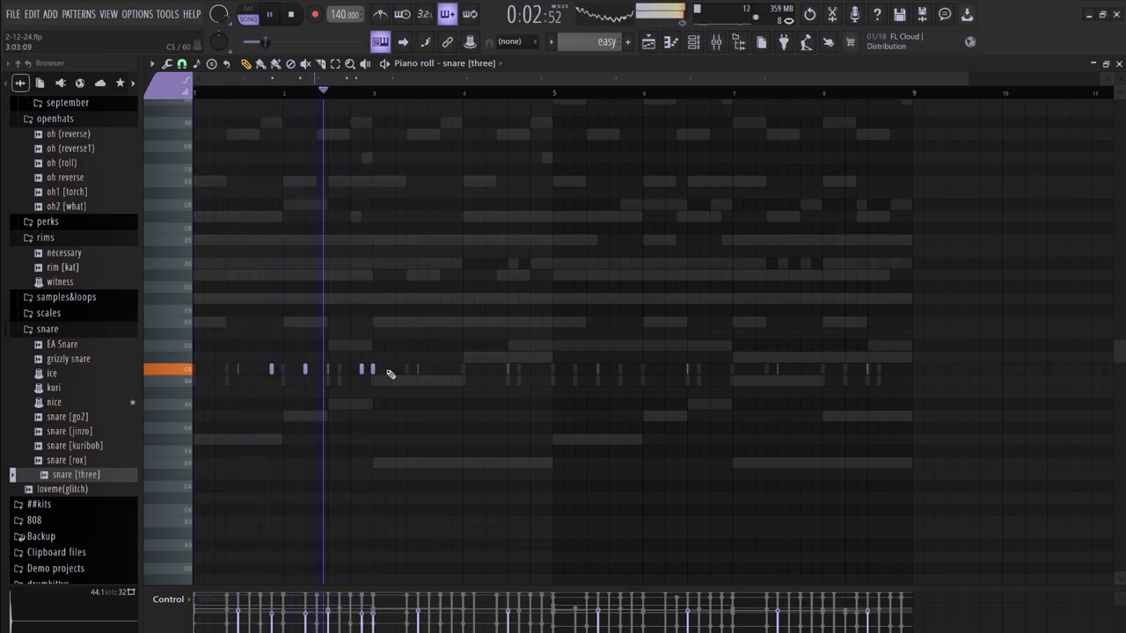
pyautogui.click(350, 369)
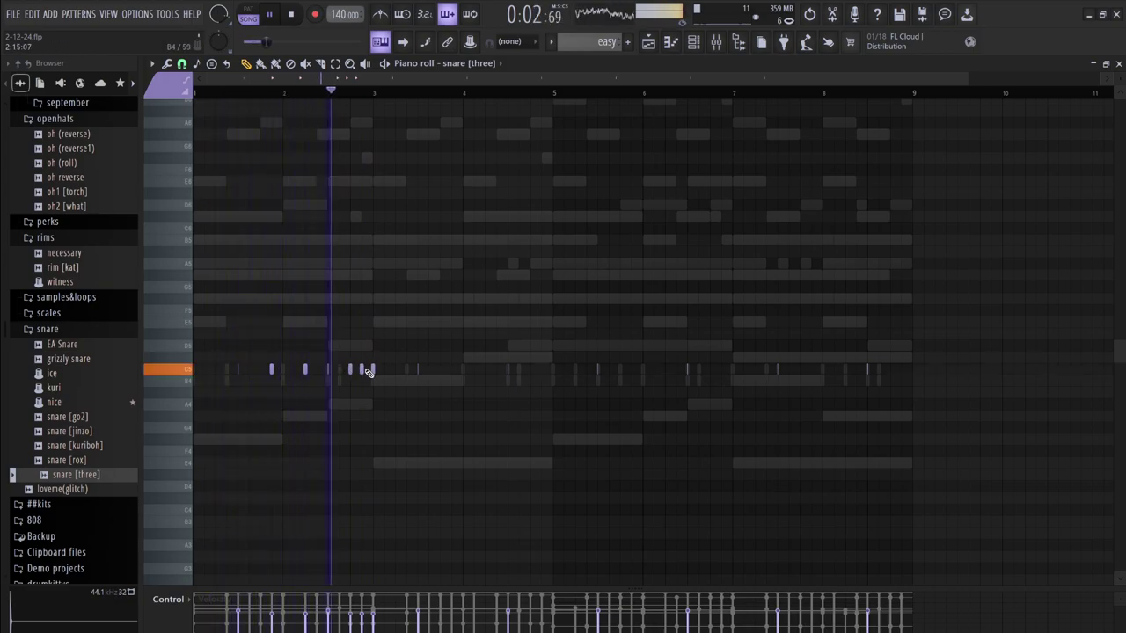
pyautogui.moveTo(360, 367); pyautogui.dragTo(363, 367)
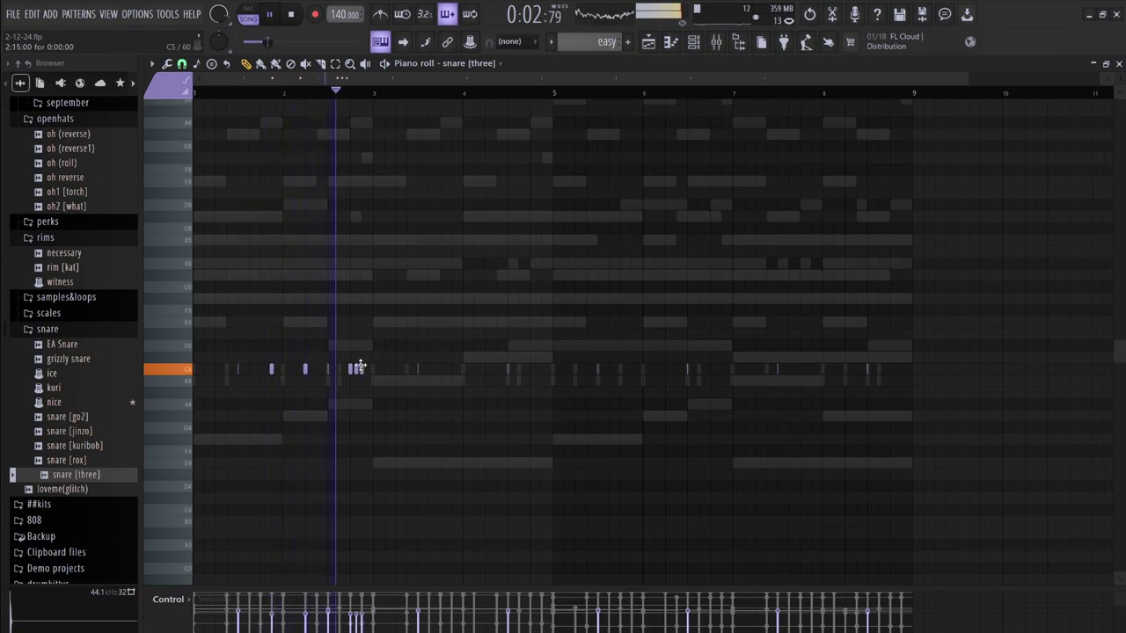
pyautogui.press('space')
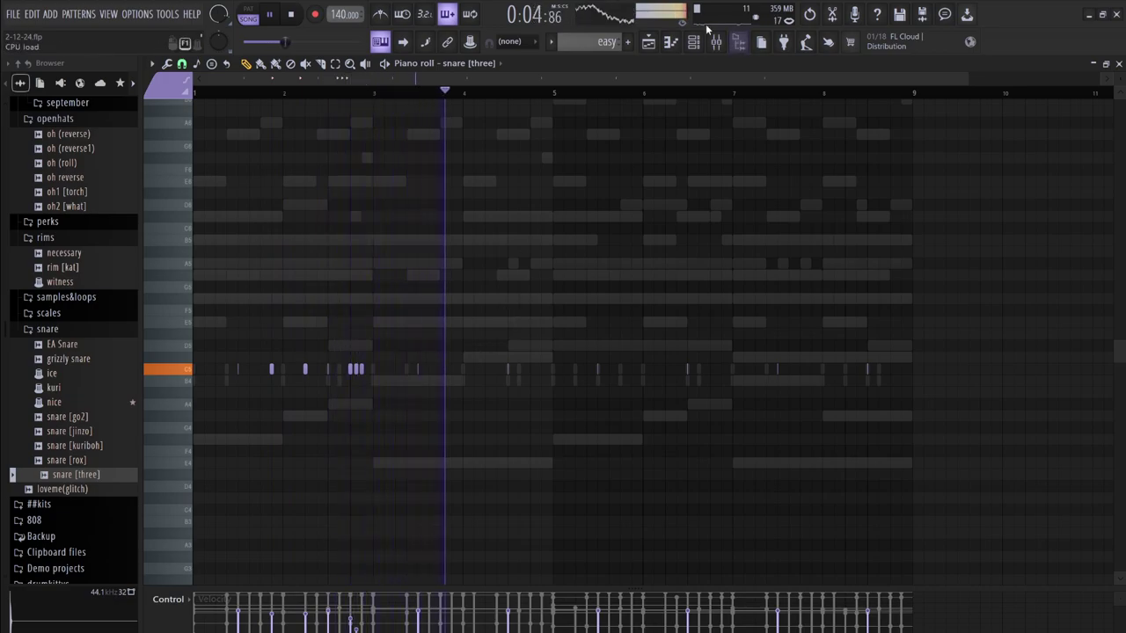
# Delete all snare [three] notes from bar 3 onward, keeping only the first two bars
pyautogui.click(737, 43)
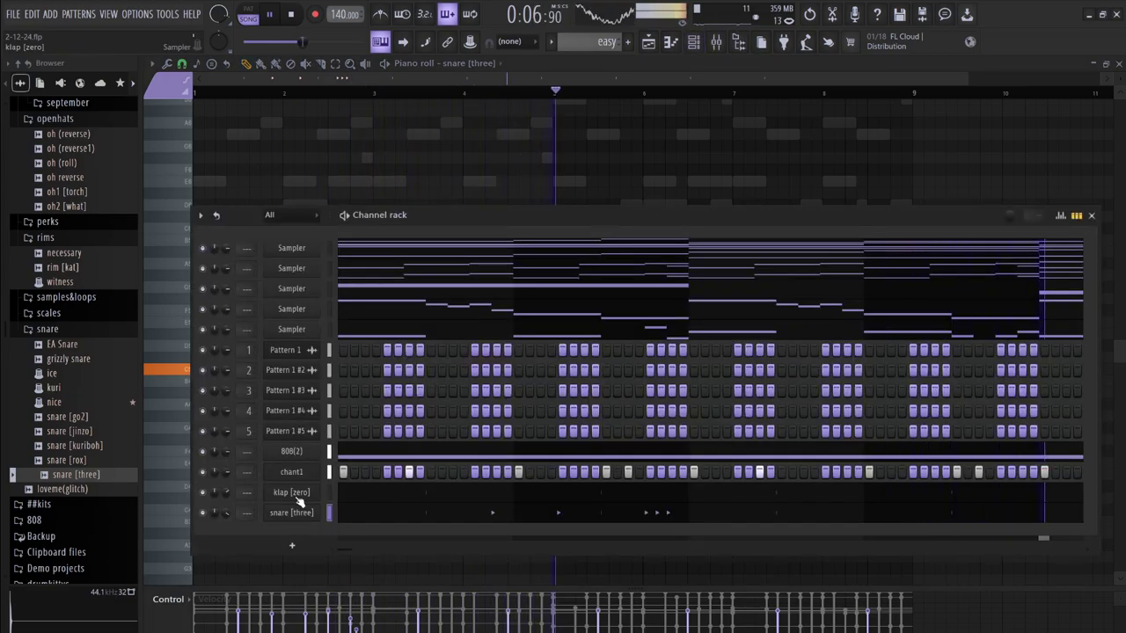
pyautogui.click(373, 512)
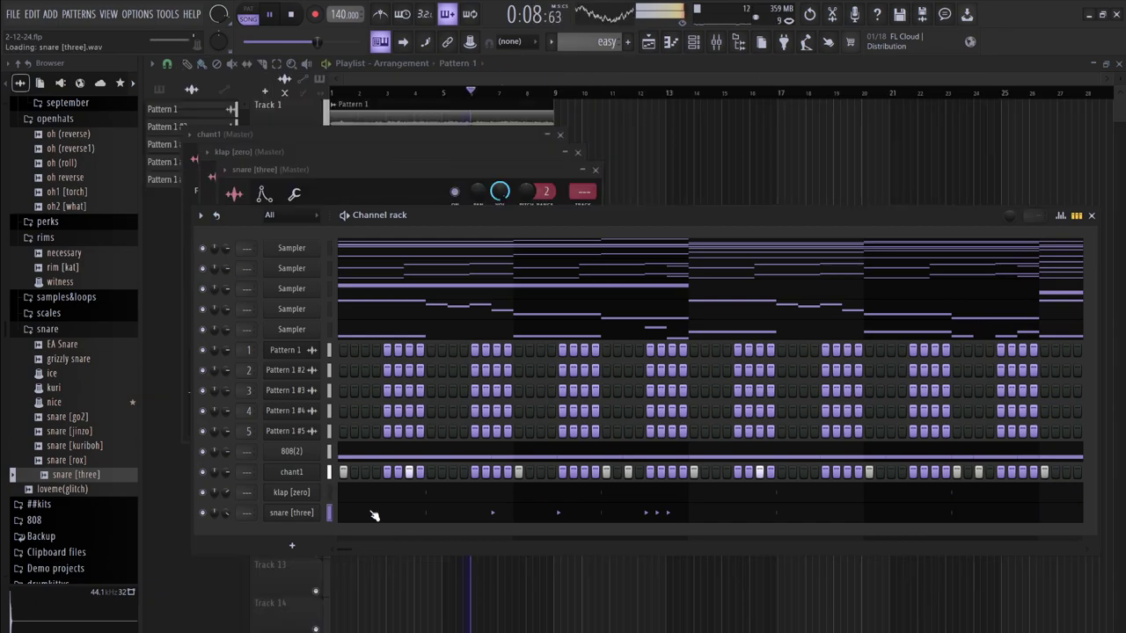
pyautogui.click(373, 514)
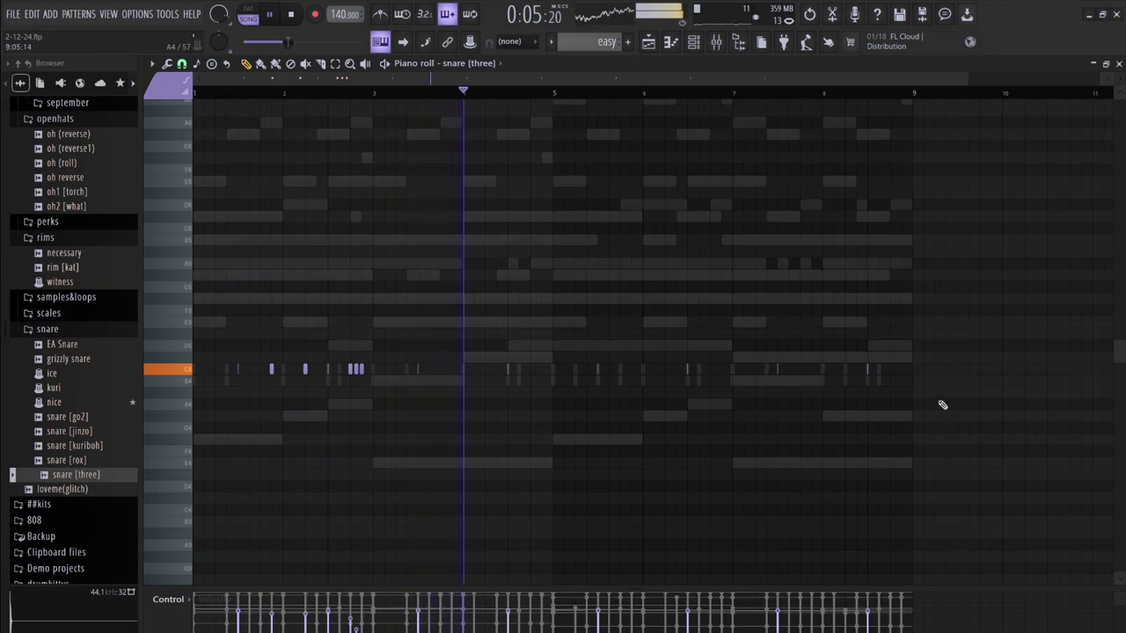
pyautogui.moveTo(939, 409); pyautogui.dragTo(561, 322)
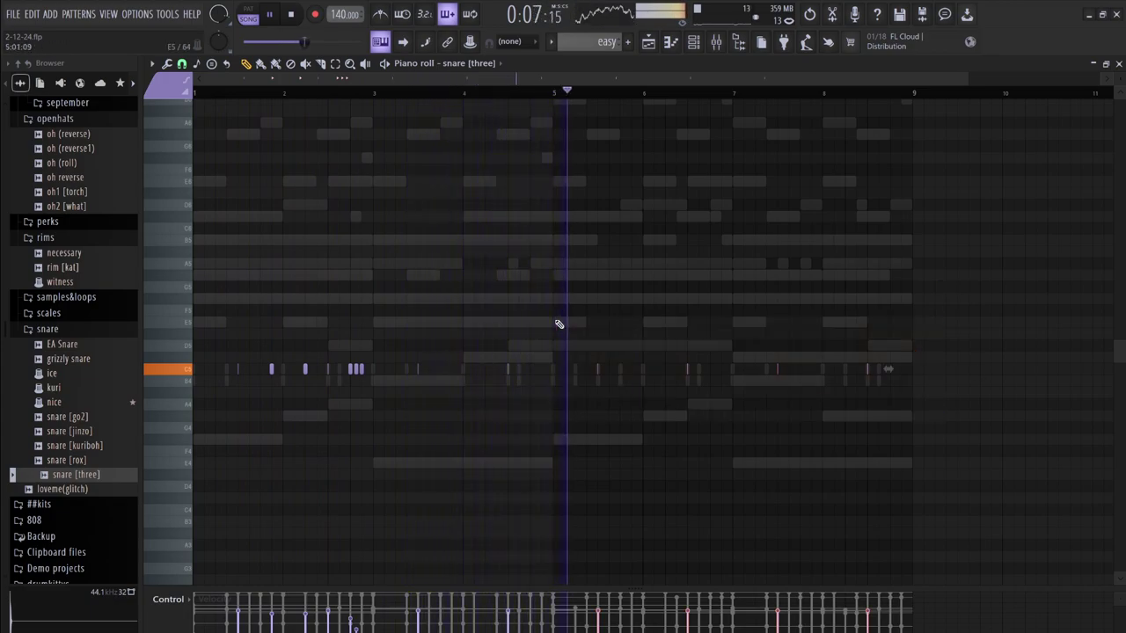
pyautogui.moveTo(631, 430); pyautogui.dragTo(407, 339)
pyautogui.press('space')
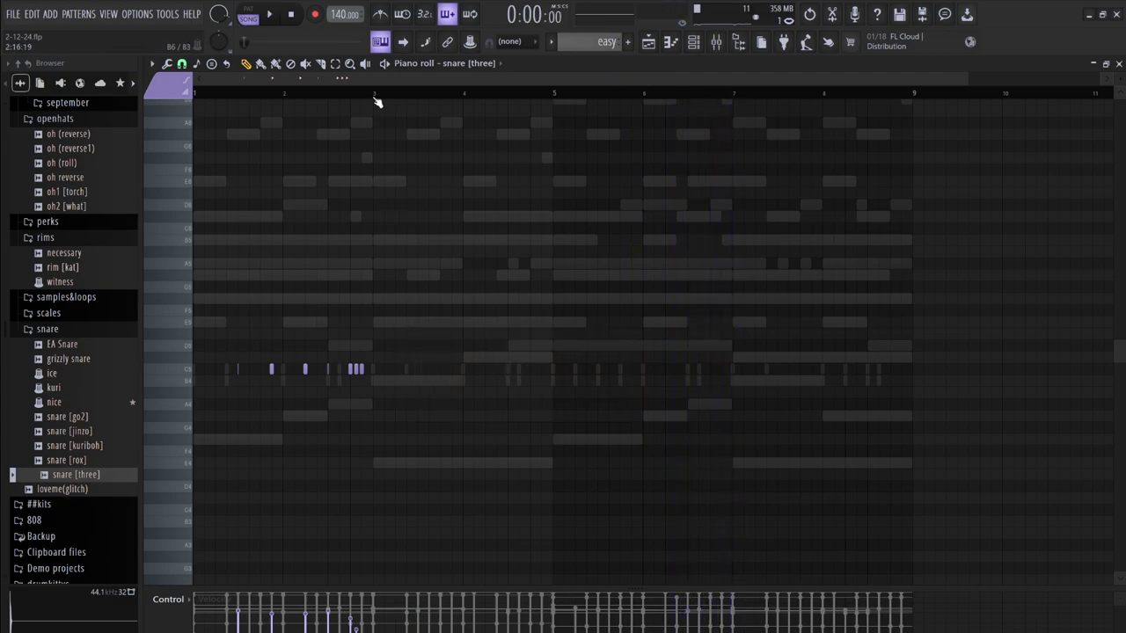
# Duplicate the two-bar snare [three] pattern three times to fill all eight bars
pyautogui.hotkey('ctrl', 'b')
pyautogui.hotkey('ctrl', 'b')
pyautogui.hotkey('ctrl', 'b')
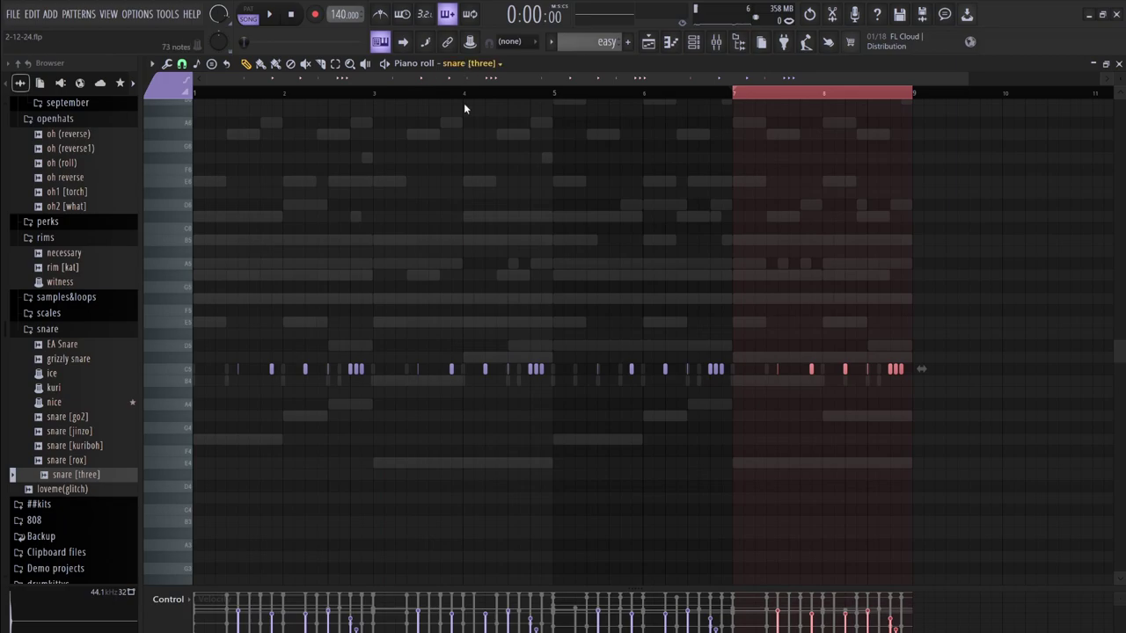
# Replace all klap [zero] notes with the copied snare [three] pattern and check it during playback
pyautogui.press('Up')
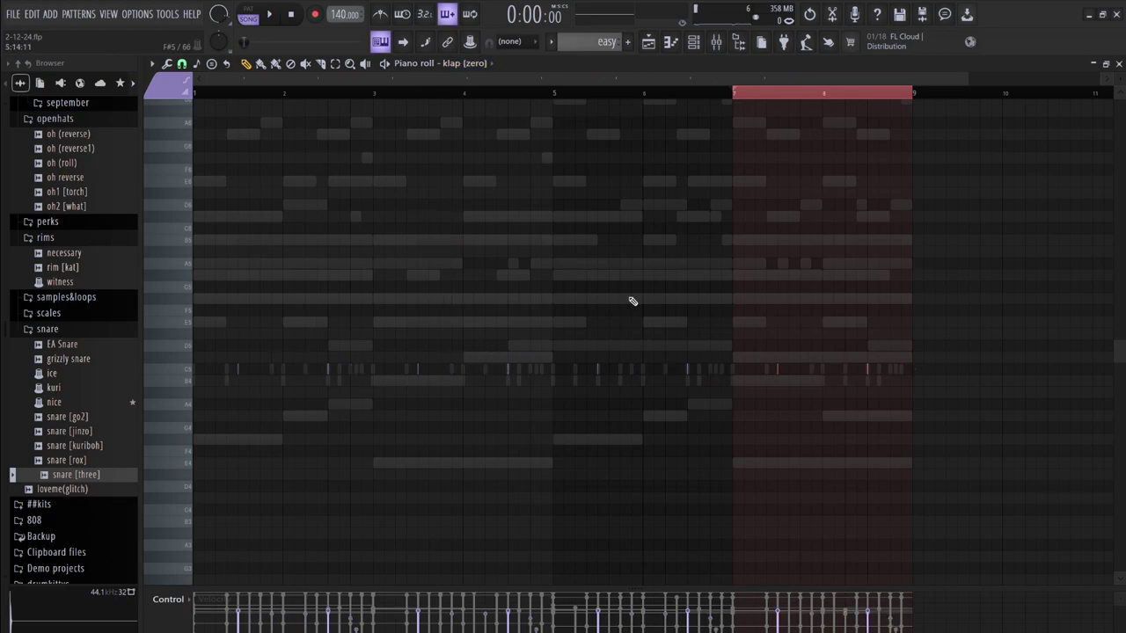
pyautogui.moveTo(899, 375); pyautogui.dragTo(109, 362)
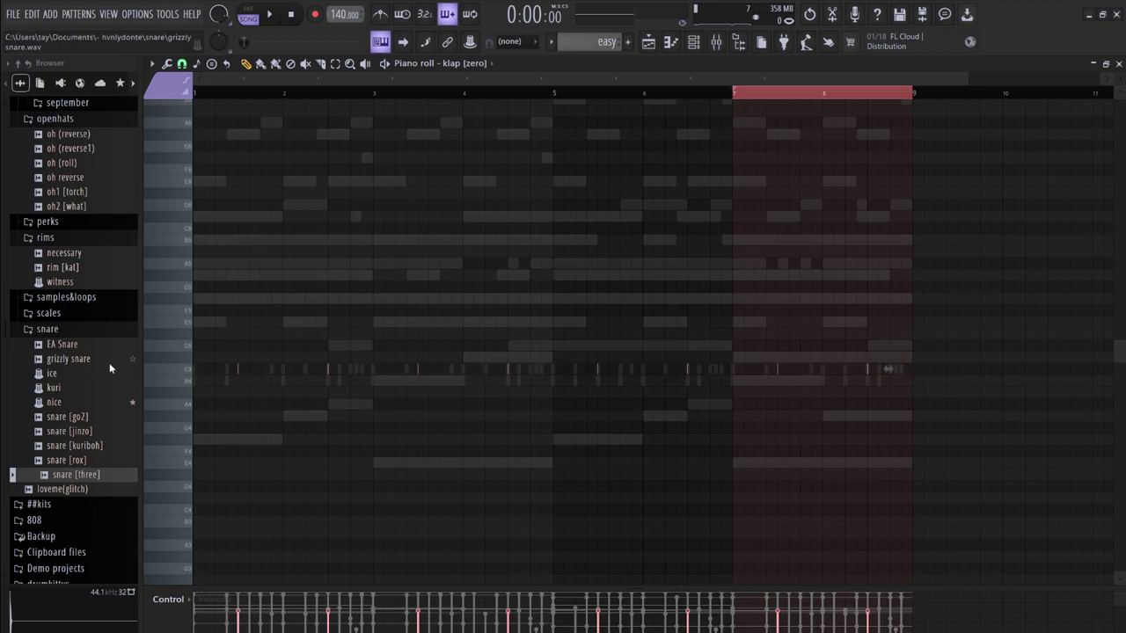
pyautogui.click(277, 99)
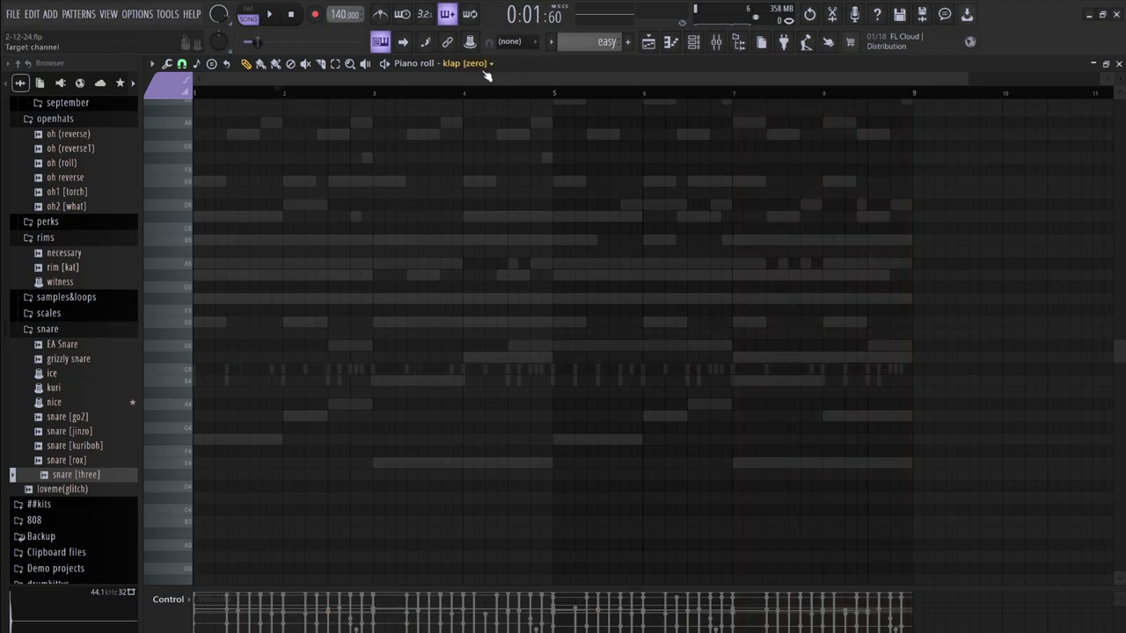
pyautogui.click(699, 46)
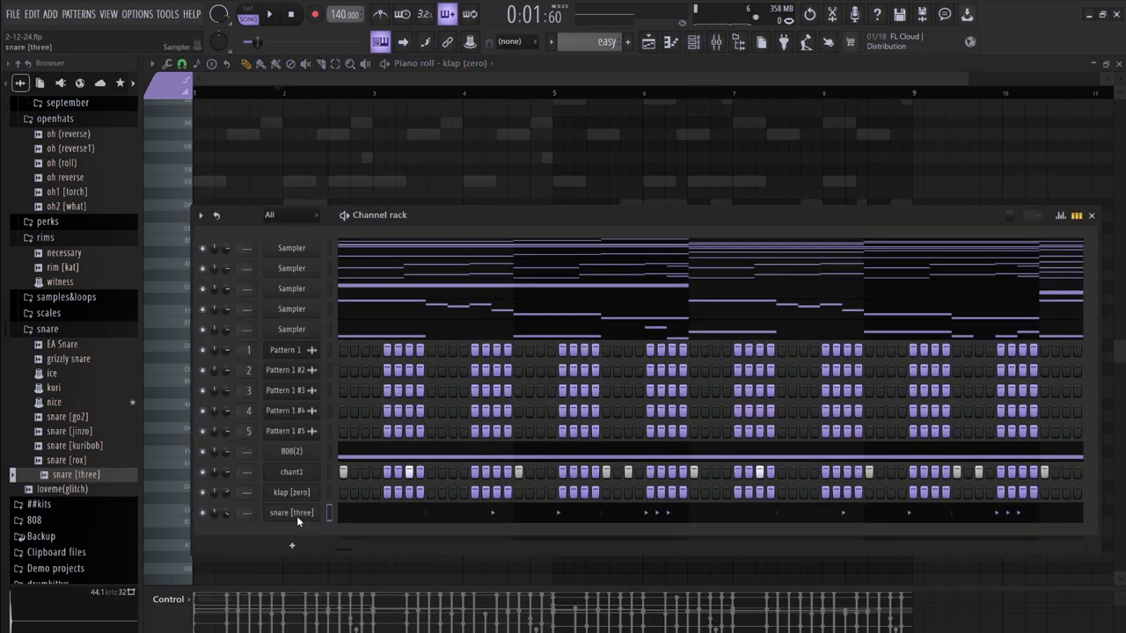
pyautogui.click(290, 492)
pyautogui.hotkey('ctrl', 'v')
pyautogui.press('space')
pyautogui.press('space')
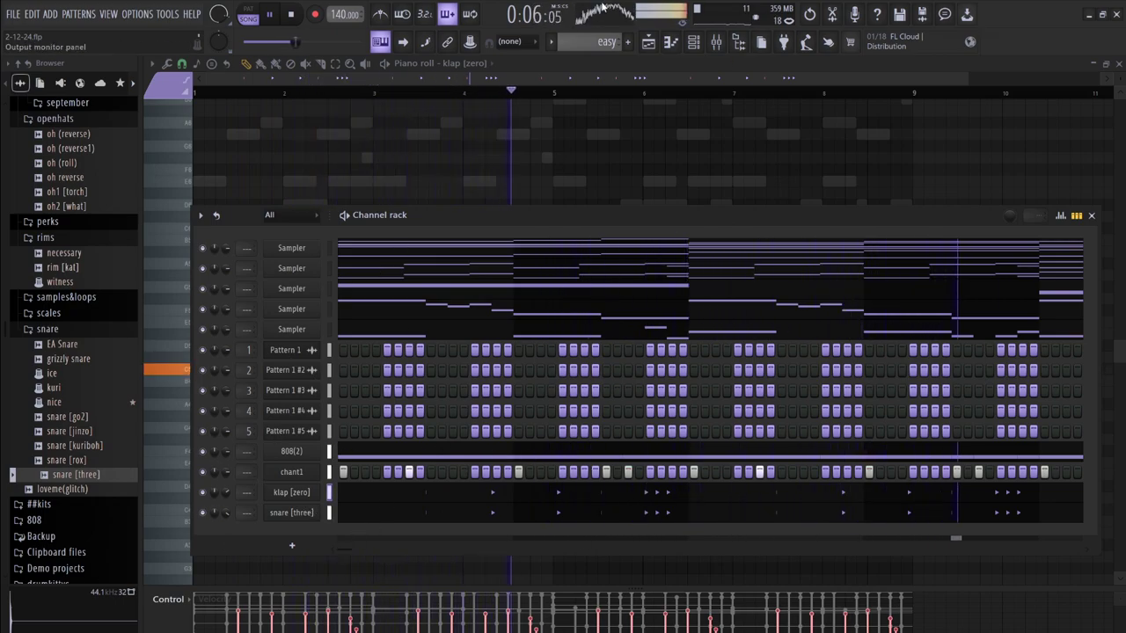
pyautogui.click(532, 82)
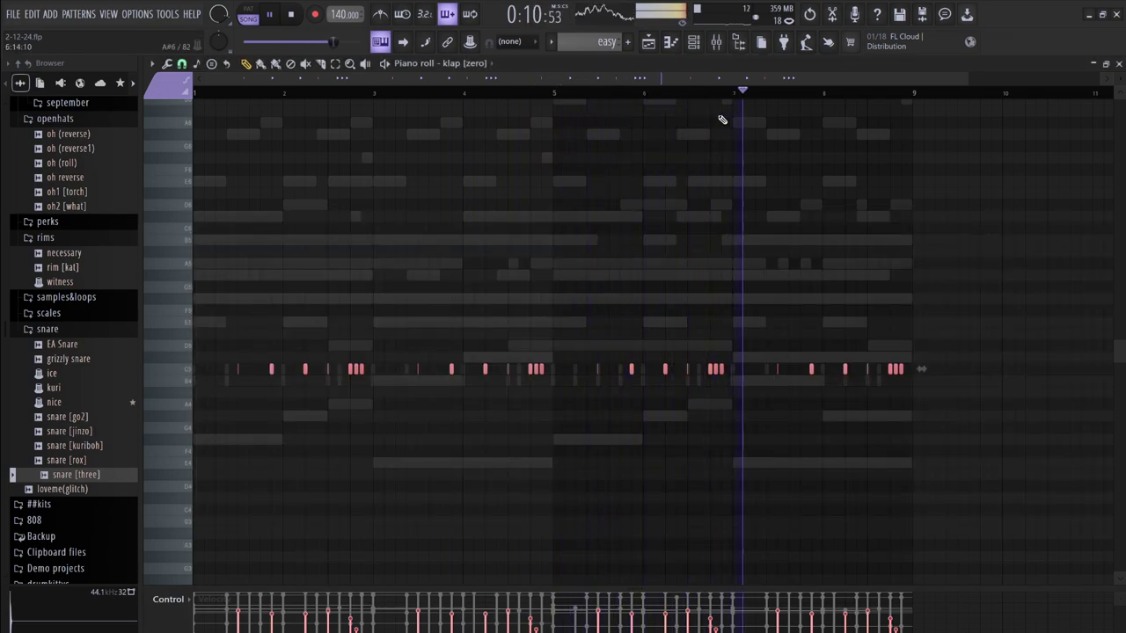
pyautogui.click(695, 44)
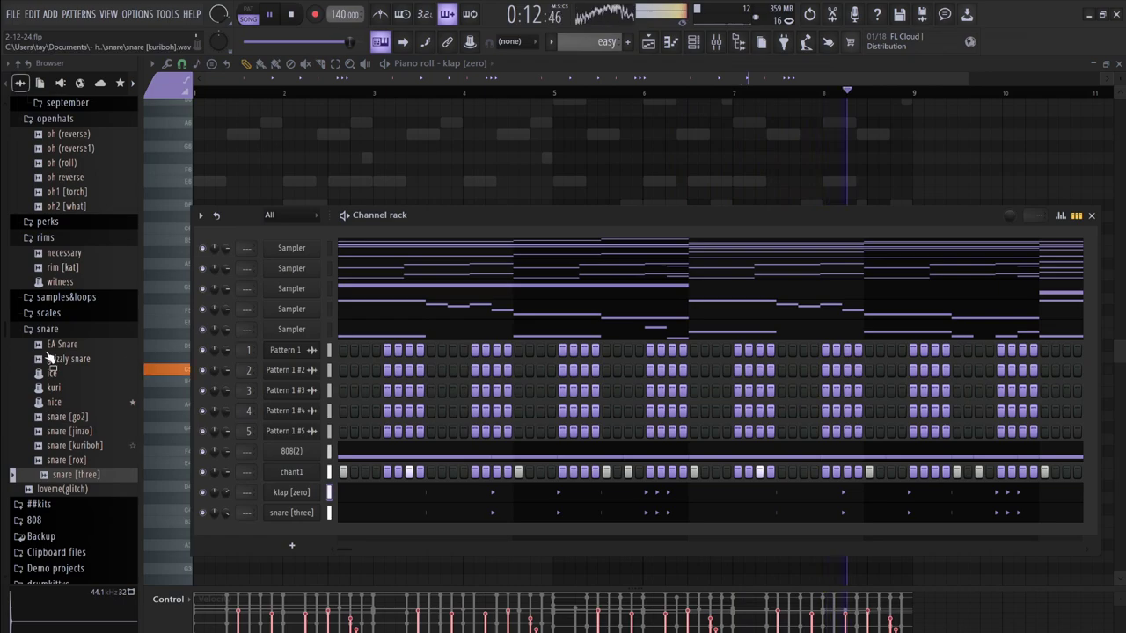
# Add the hh2 sample from the hihats folder as a new channel below snare [three] and place hits along its step row
pyautogui.scroll(-5, 108, 296)
pyautogui.scroll(-5, 108, 297)
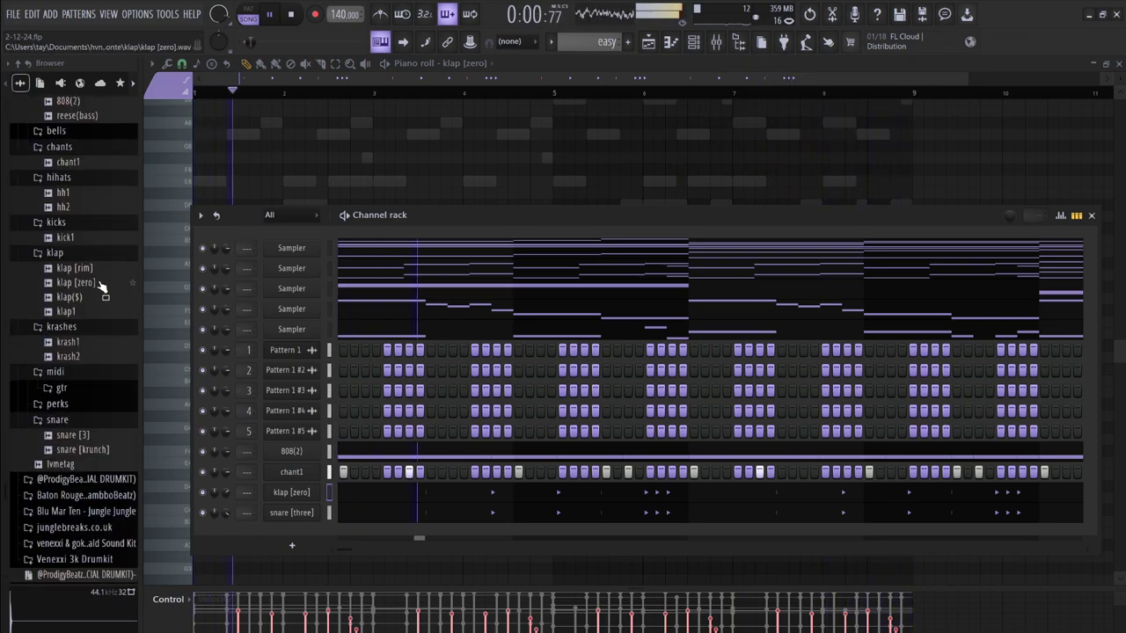
pyautogui.click(58, 204)
pyautogui.moveTo(58, 203); pyautogui.dragTo(308, 540)
pyautogui.click(304, 535)
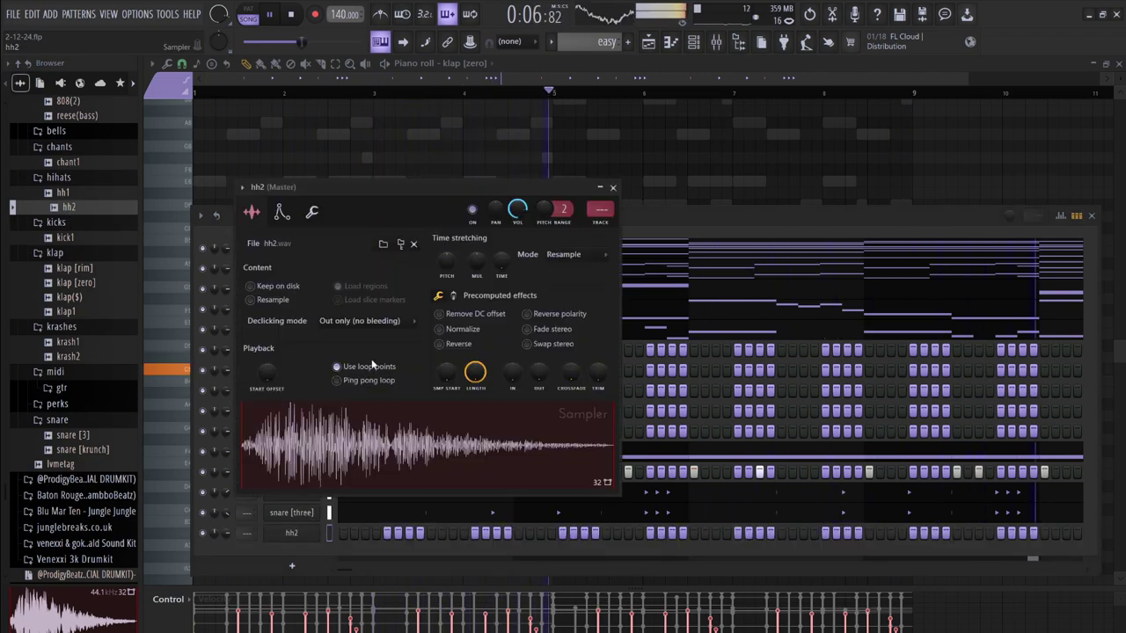
pyautogui.click(674, 227)
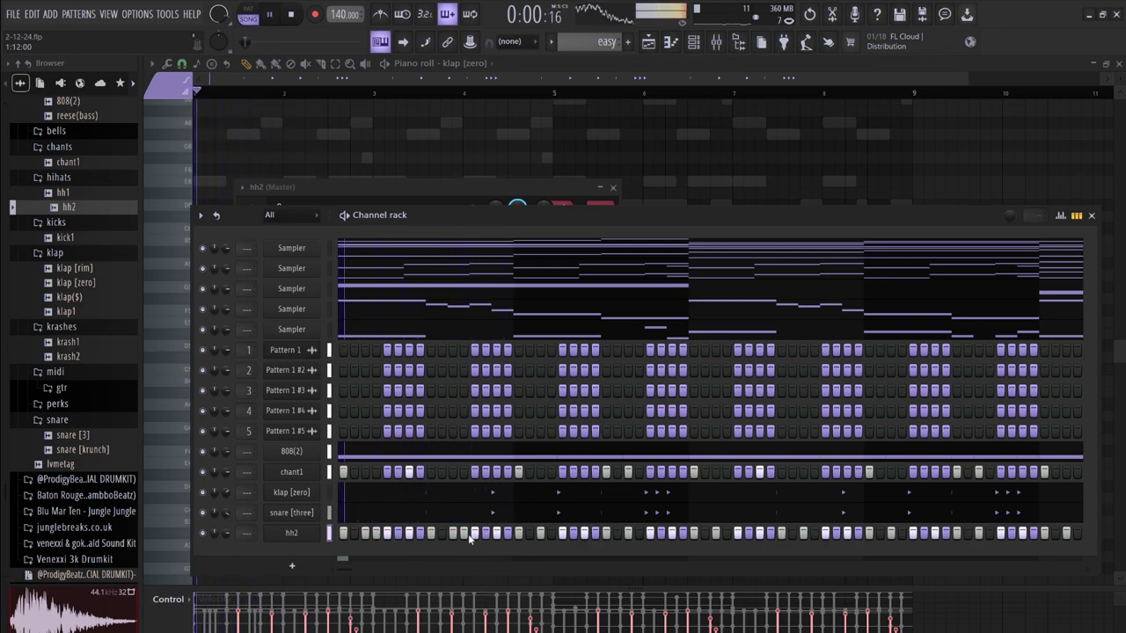
# Add further hh2 hits at the start of bar 2 in its step row and check them during playback
pyautogui.click(529, 537)
pyautogui.press('space')
pyautogui.press('space')
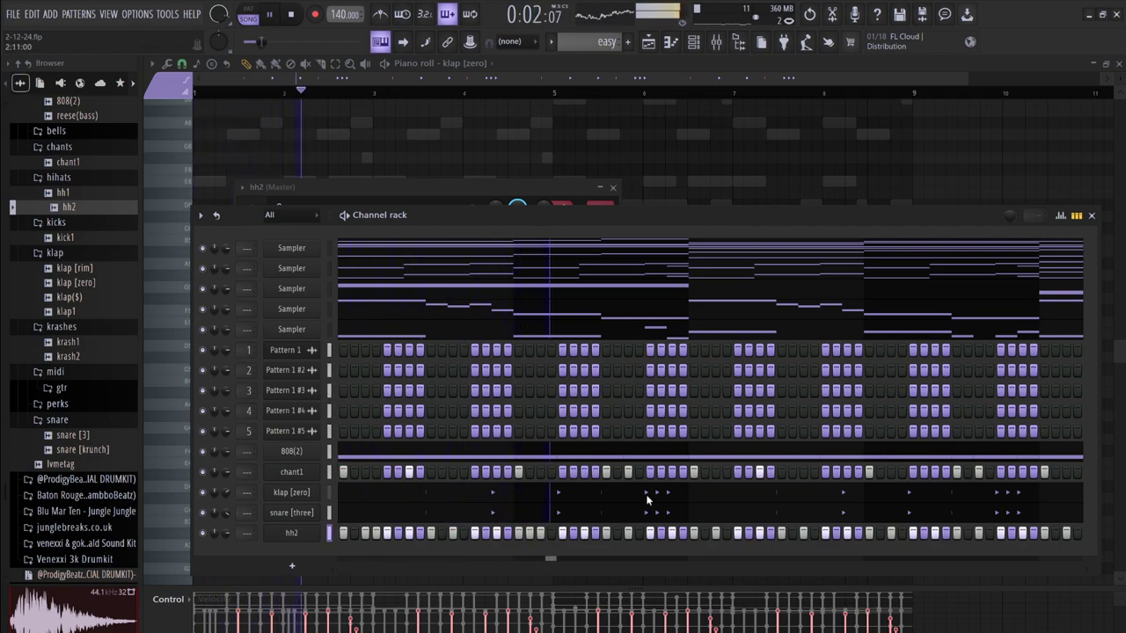
pyautogui.press('space')
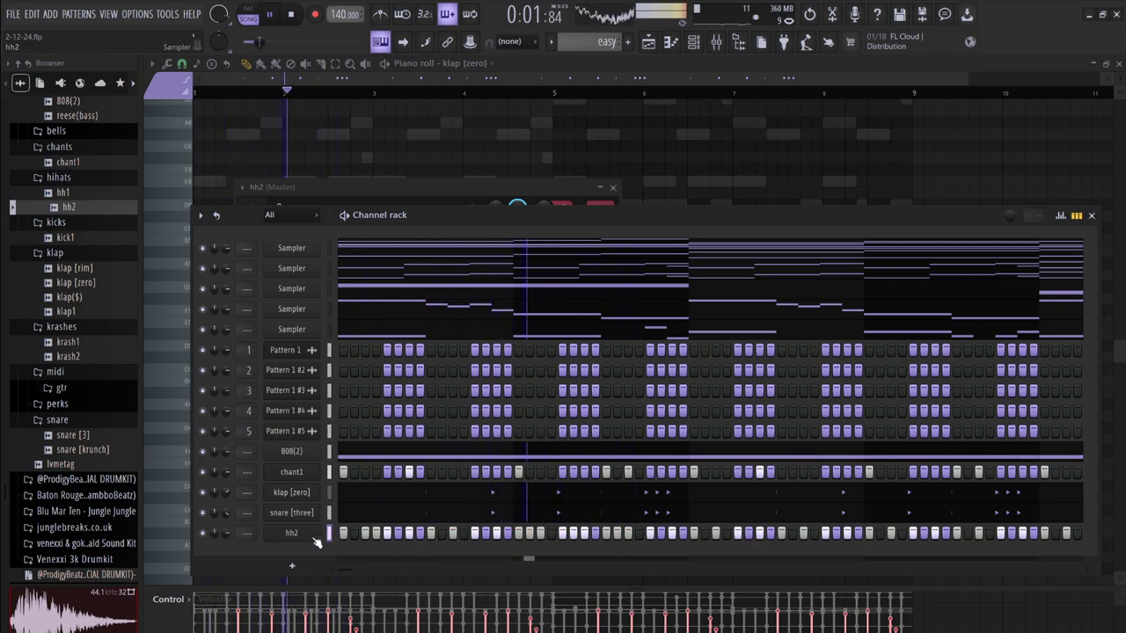
# Delete all hh2 notes from bar 3 onward and audition the remaining two bars with a quieter B4 hit near the end of bar 2
pyautogui.press('F7')
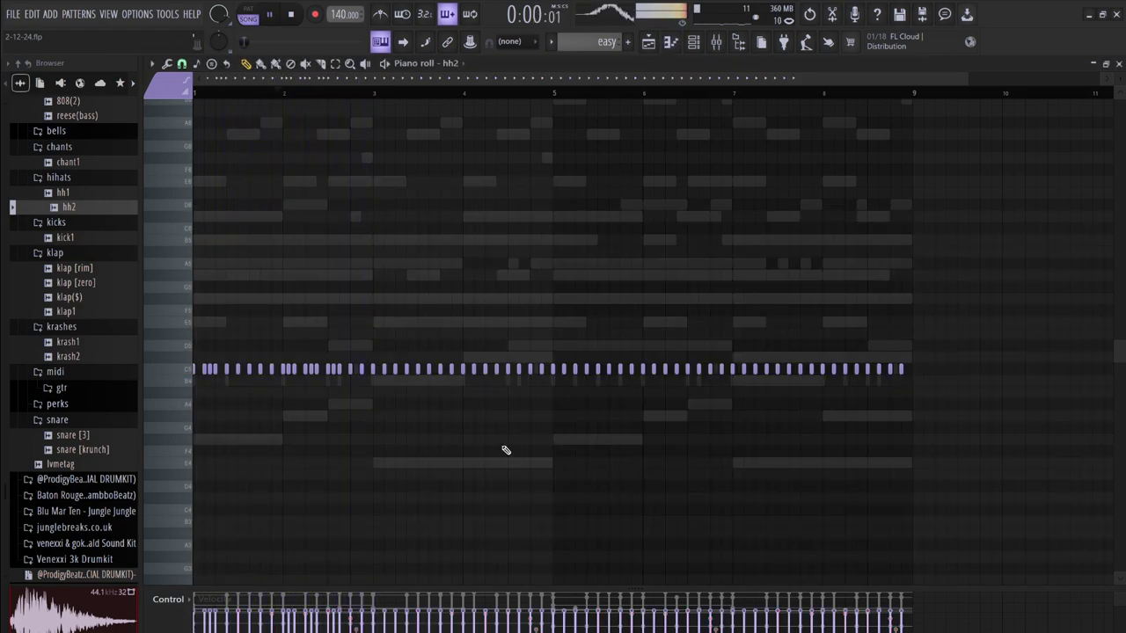
pyautogui.moveTo(959, 397); pyautogui.dragTo(552, 326)
pyautogui.press('Delete')
pyautogui.moveTo(577, 419); pyautogui.dragTo(372, 335)
pyautogui.press('Delete')
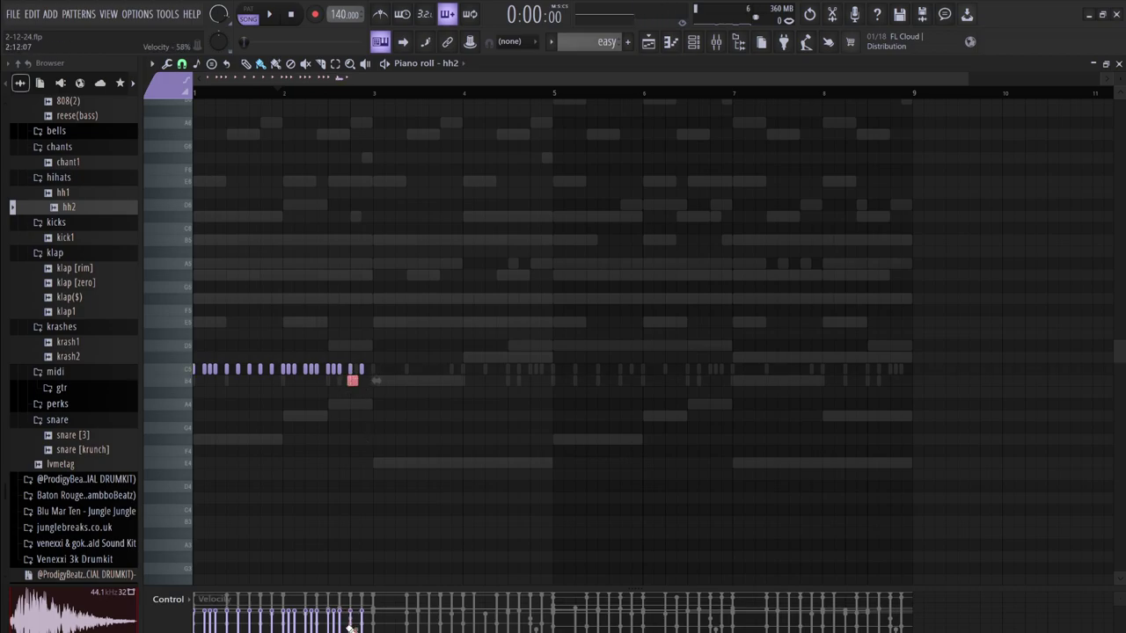
pyautogui.press('space')
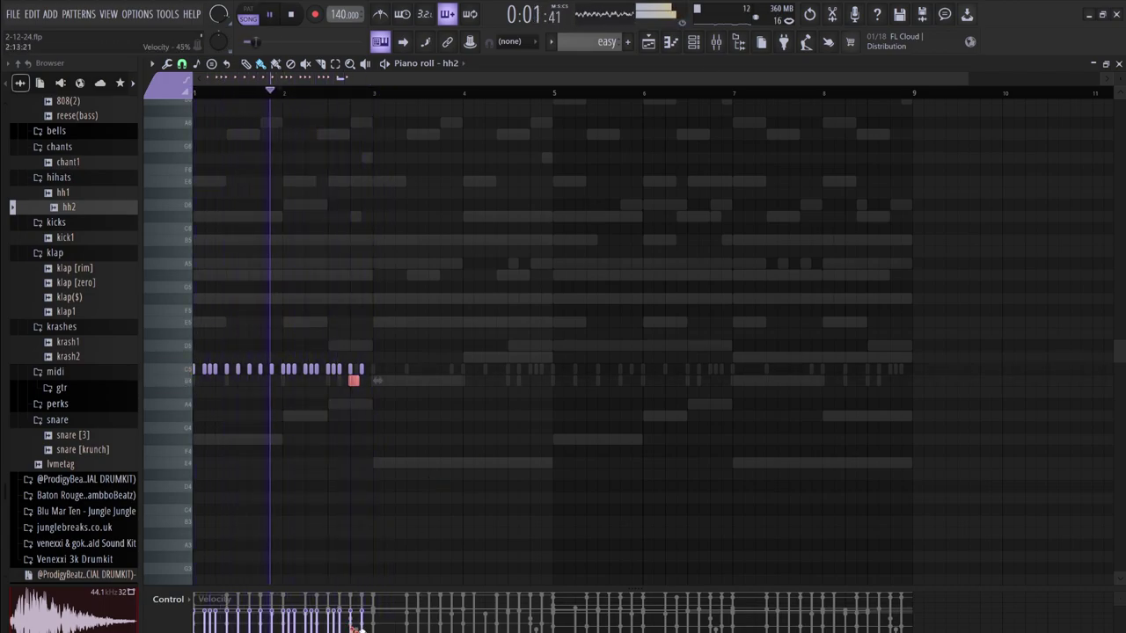
pyautogui.press('space')
# Duplicate the two-bar hh2 pattern to fill all eight bars, nudging the first copy to start exactly on bar 3
pyautogui.moveTo(372, 370); pyautogui.dragTo(177, 358)
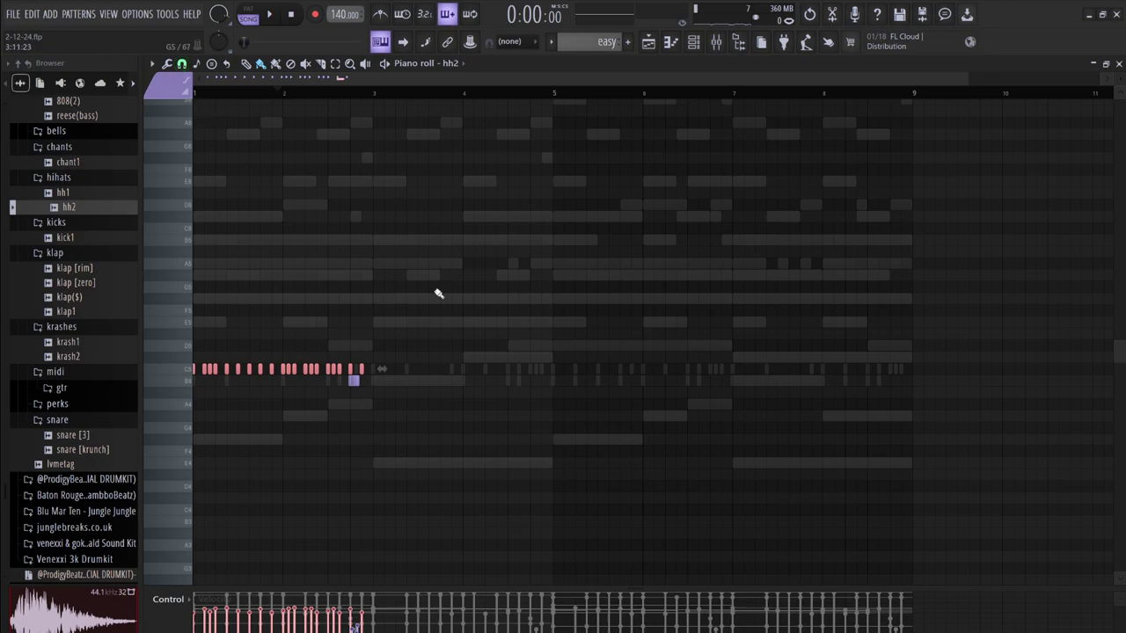
pyautogui.hotkey('ctrl', 'b')
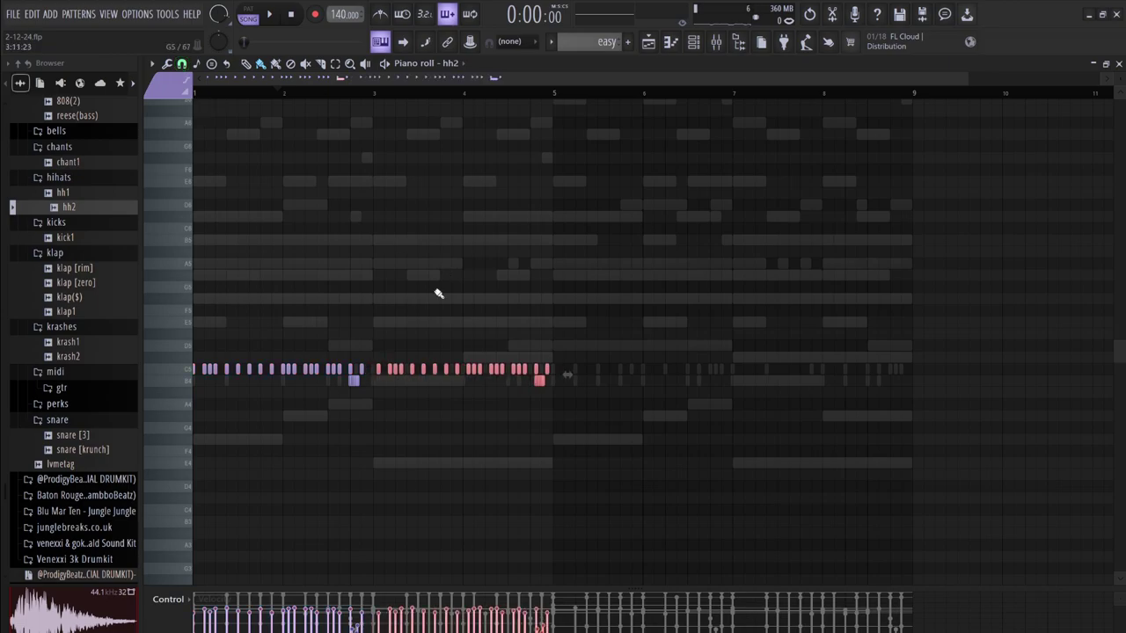
pyautogui.hotkey('ctrl', 'z')
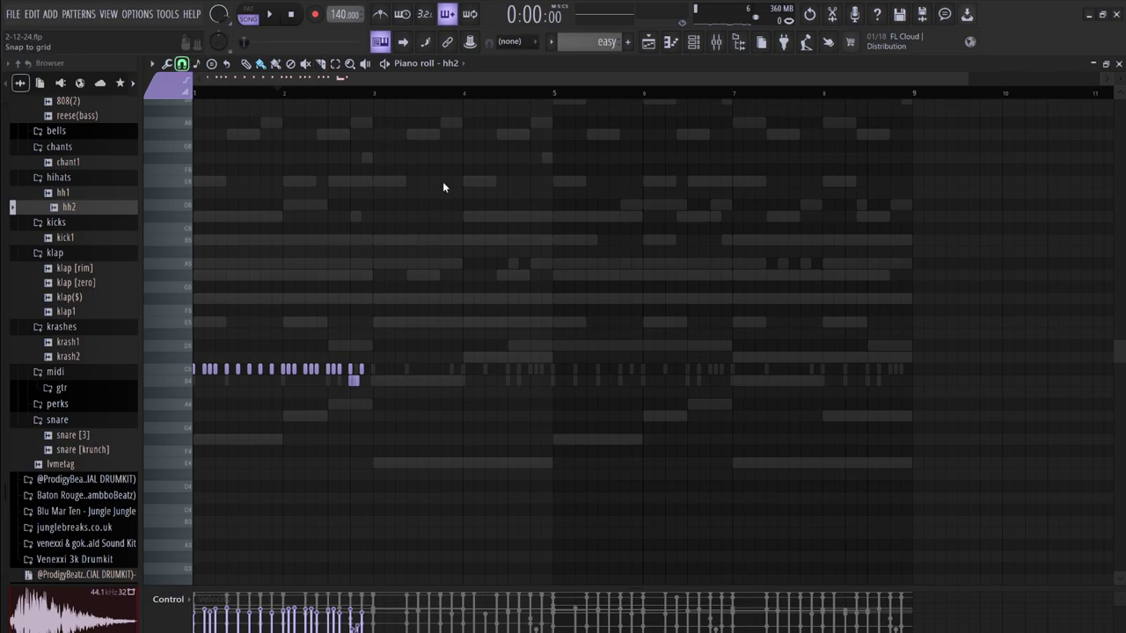
pyautogui.hotkey('ctrl', 'b')
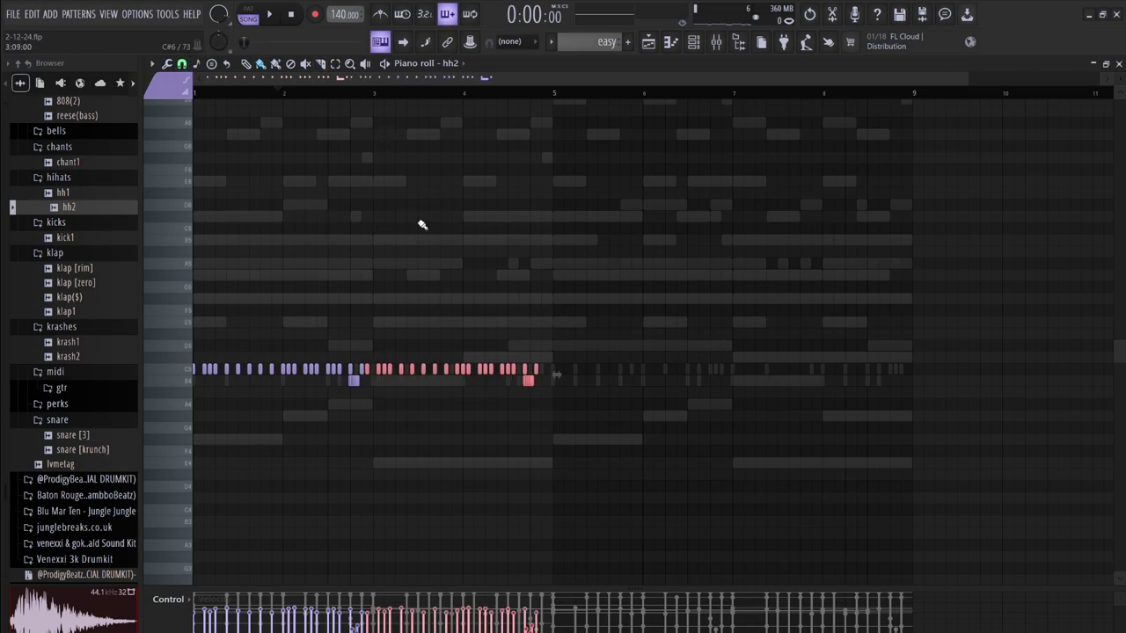
pyautogui.hotkey('shift', 'Left')
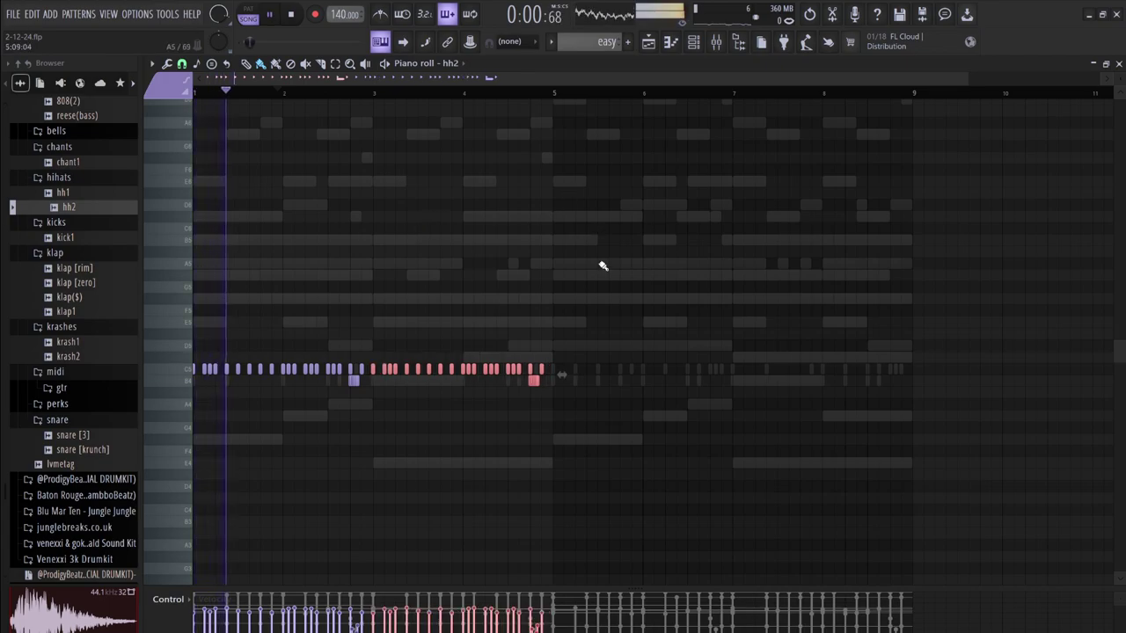
pyautogui.hotkey('ctrl', 'b')
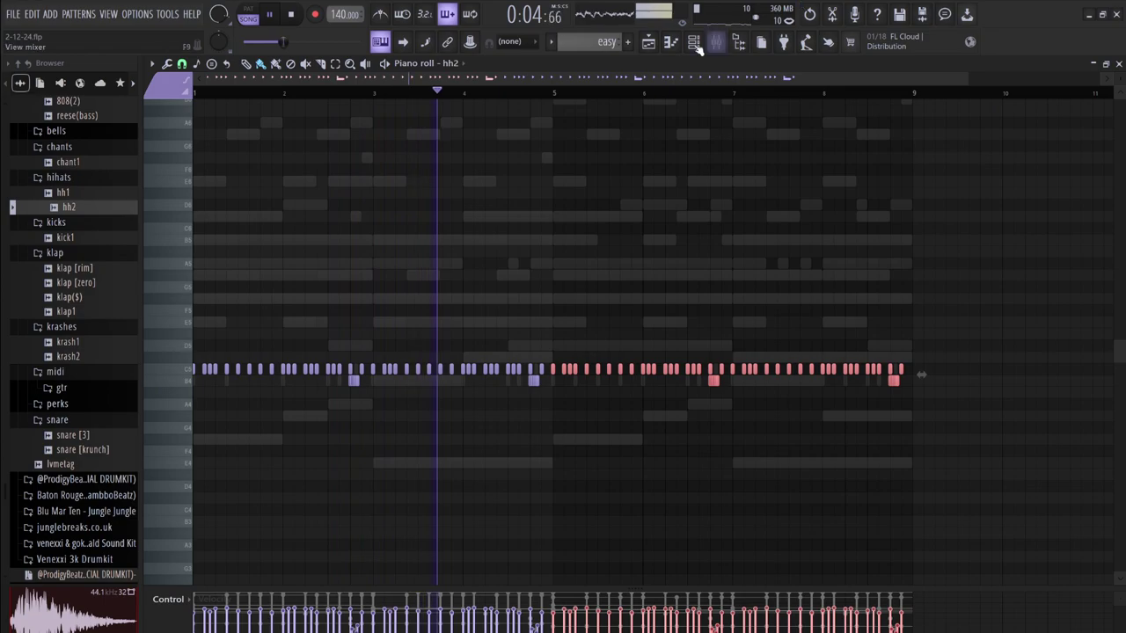
# Add the krash2 sample from the krashes folder as a new channel below hh2
pyautogui.click(715, 42)
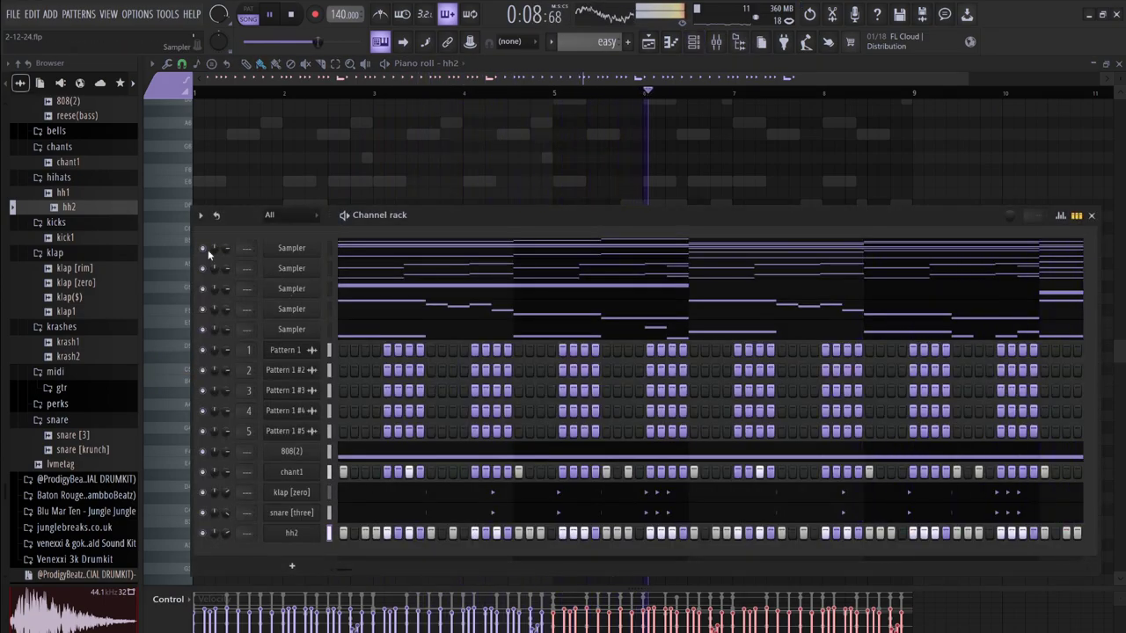
pyautogui.moveTo(58, 193); pyautogui.dragTo(61, 204)
pyautogui.scroll(12, 86, 288)
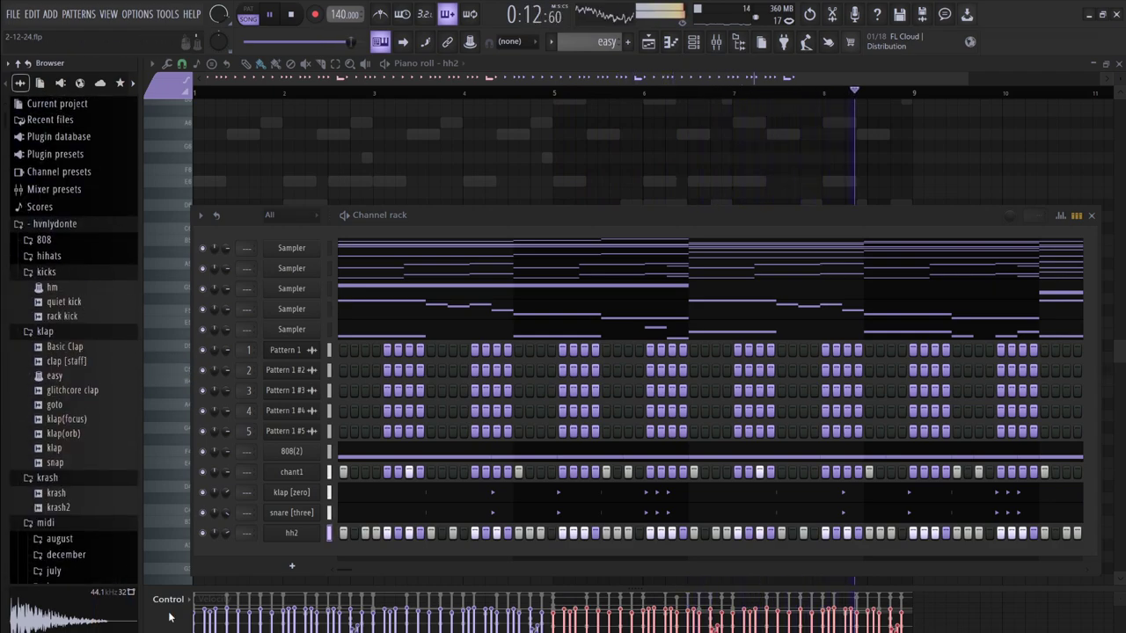
pyautogui.scroll(-10, 109, 308)
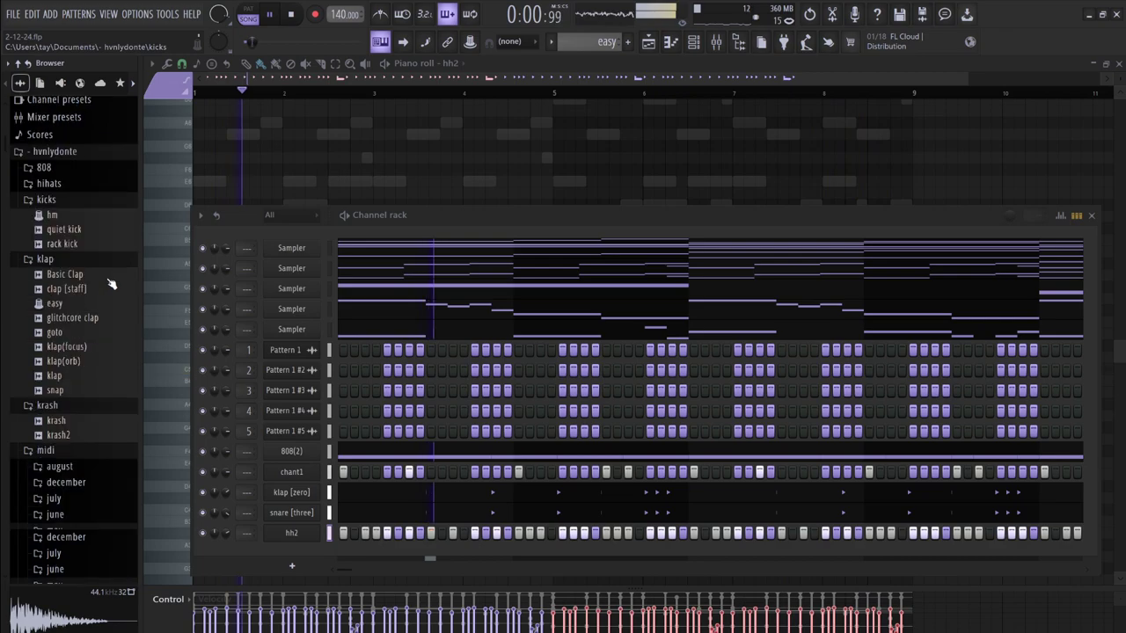
pyautogui.scroll(-10, 109, 352)
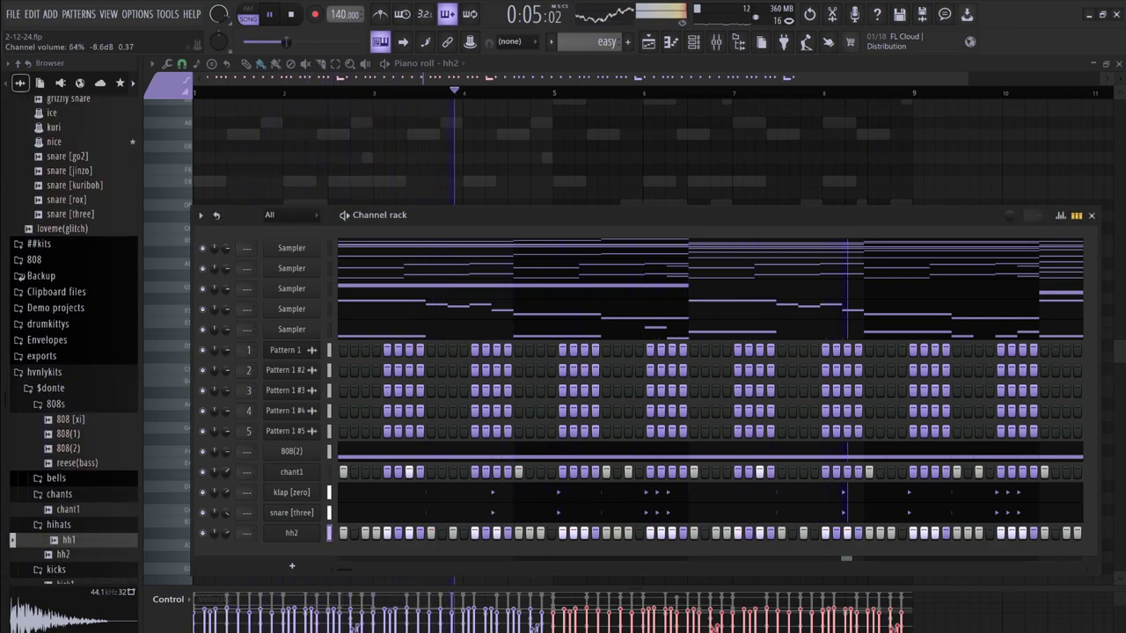
pyautogui.scroll(-4, 80, 431)
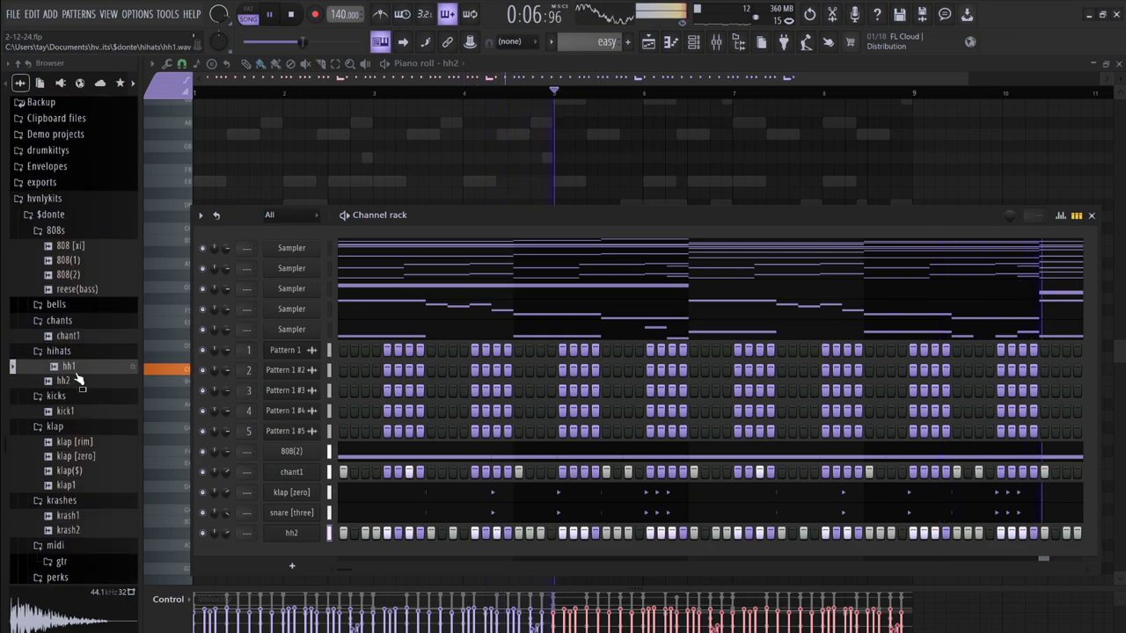
pyautogui.click(69, 516)
pyautogui.moveTo(79, 517); pyautogui.dragTo(274, 563)
pyautogui.moveTo(81, 529); pyautogui.dragTo(223, 552)
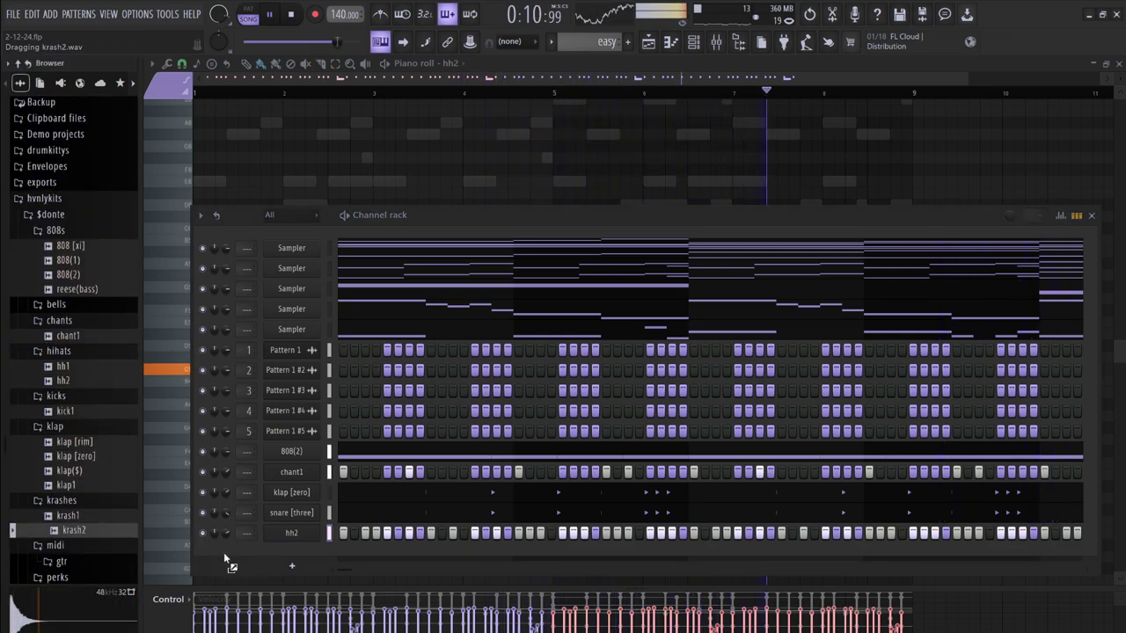
pyautogui.moveTo(320, 558); pyautogui.dragTo(322, 563)
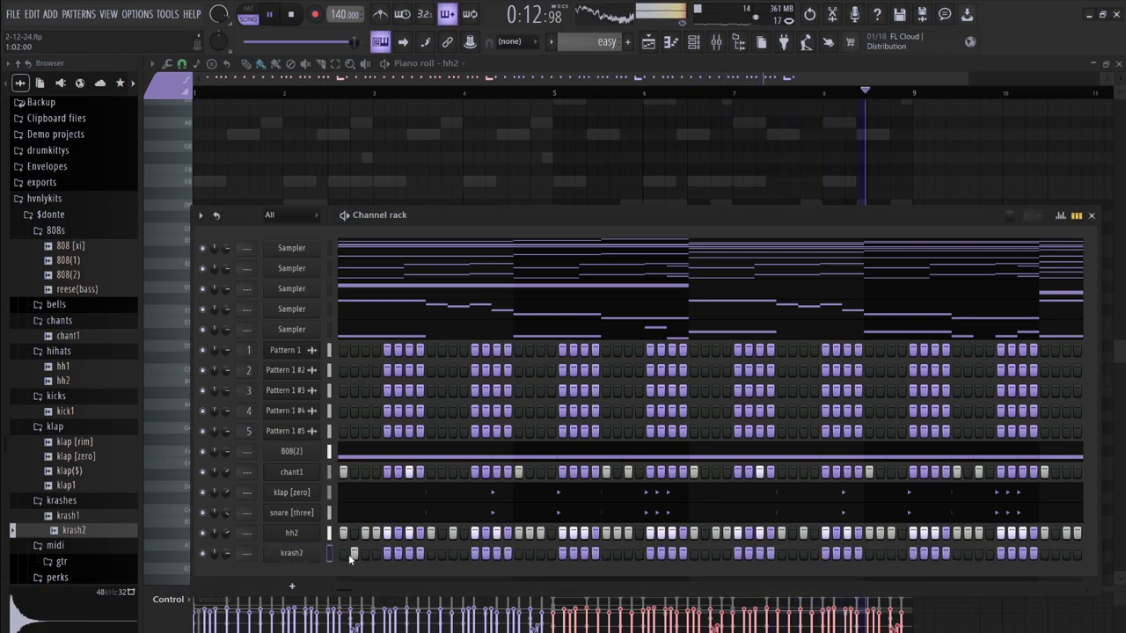
# Place krash2 hits on steps 1, 13, 25 and 27 of its row and check them during playback
pyautogui.click(354, 553)
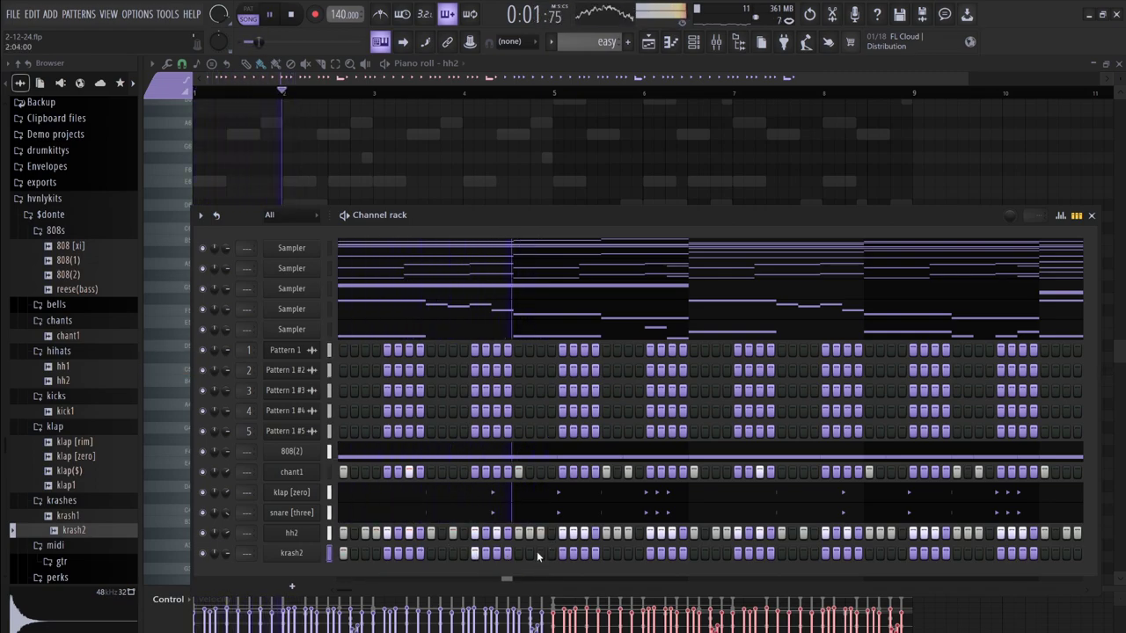
pyautogui.click(616, 552)
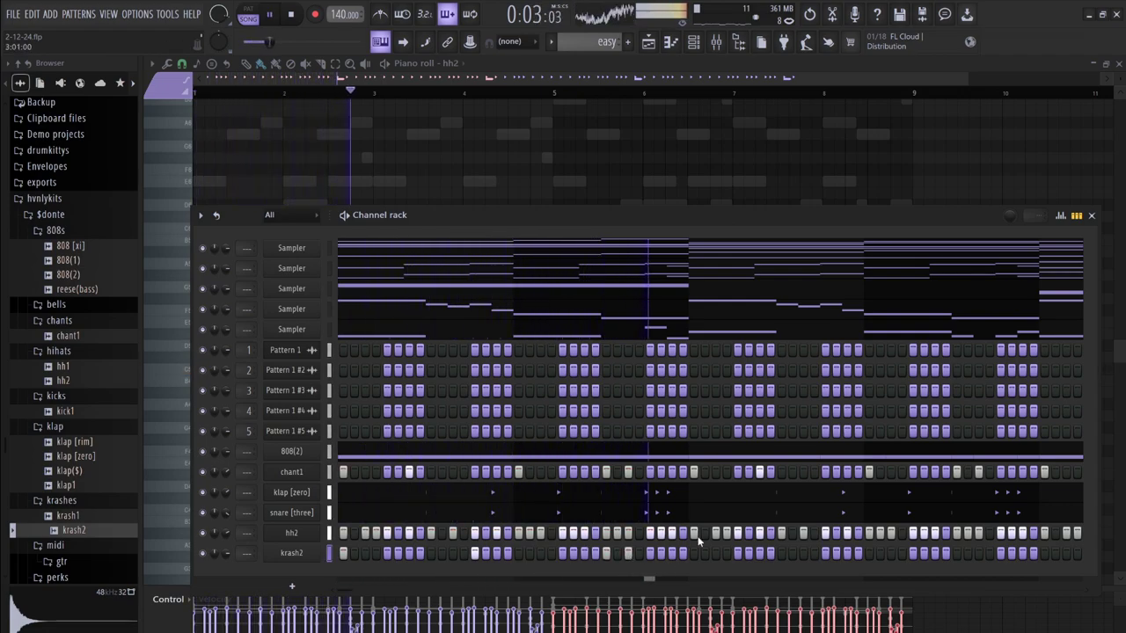
pyautogui.click(301, 554)
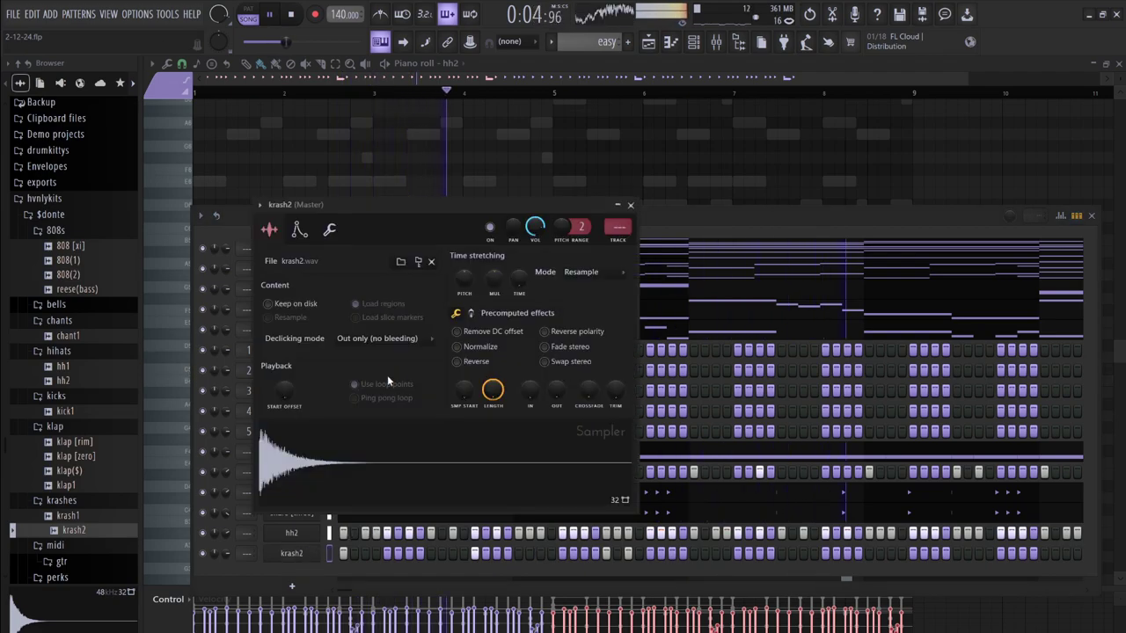
pyautogui.press('space')
pyautogui.click(303, 554)
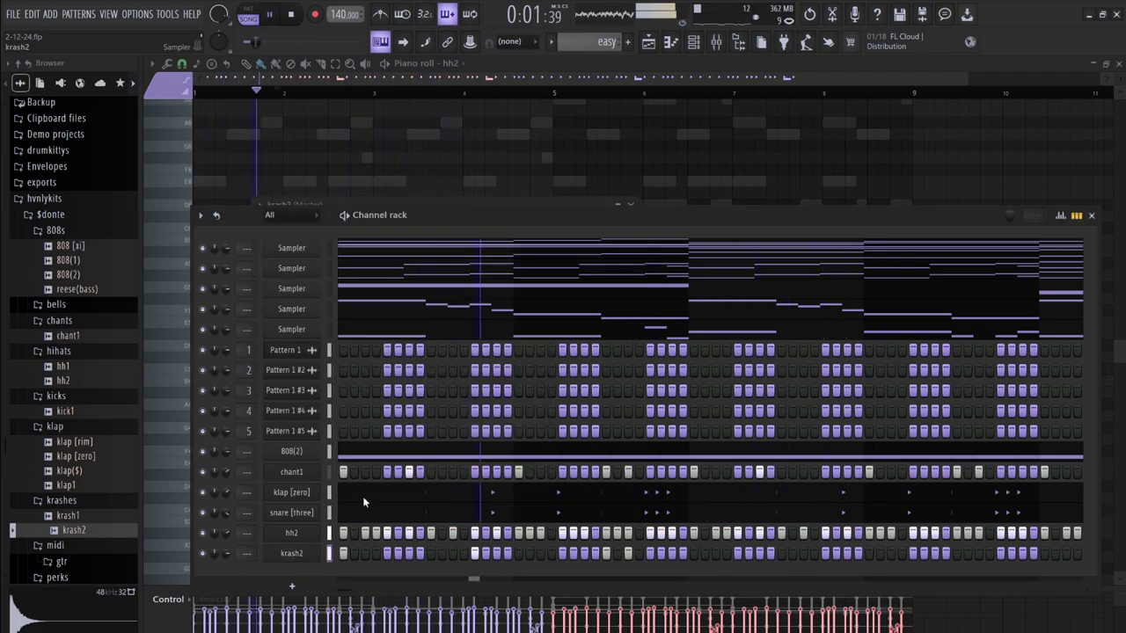
# Repeat the two-bar krash2 pattern across all eight bars and add an extra hit near the end of bars 4 and 8
pyautogui.press('F7')
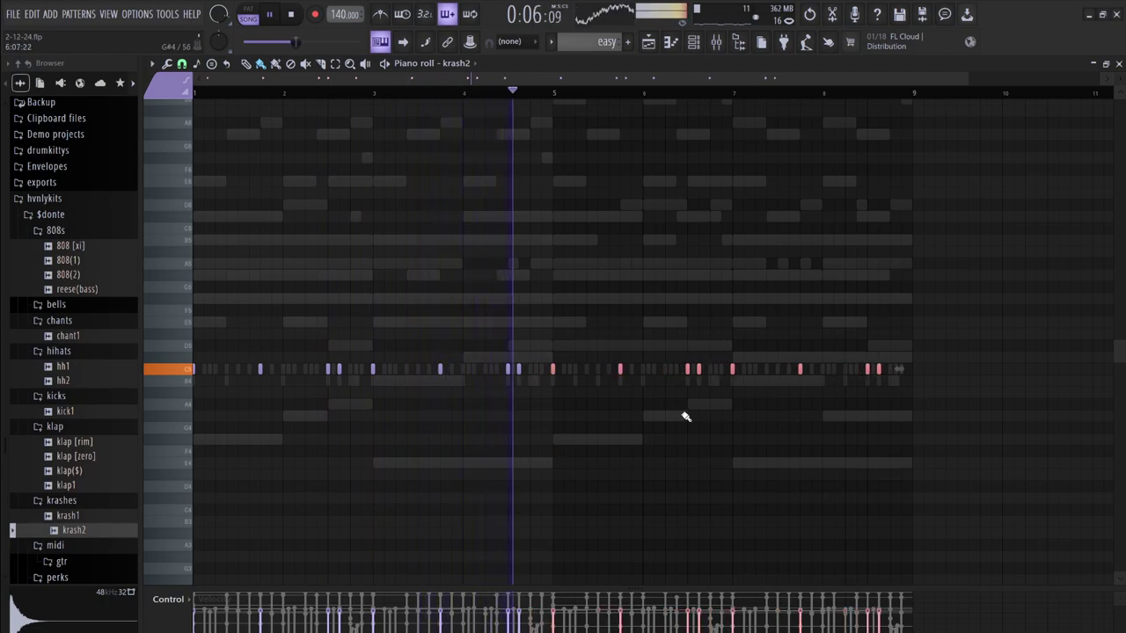
pyautogui.click(531, 370)
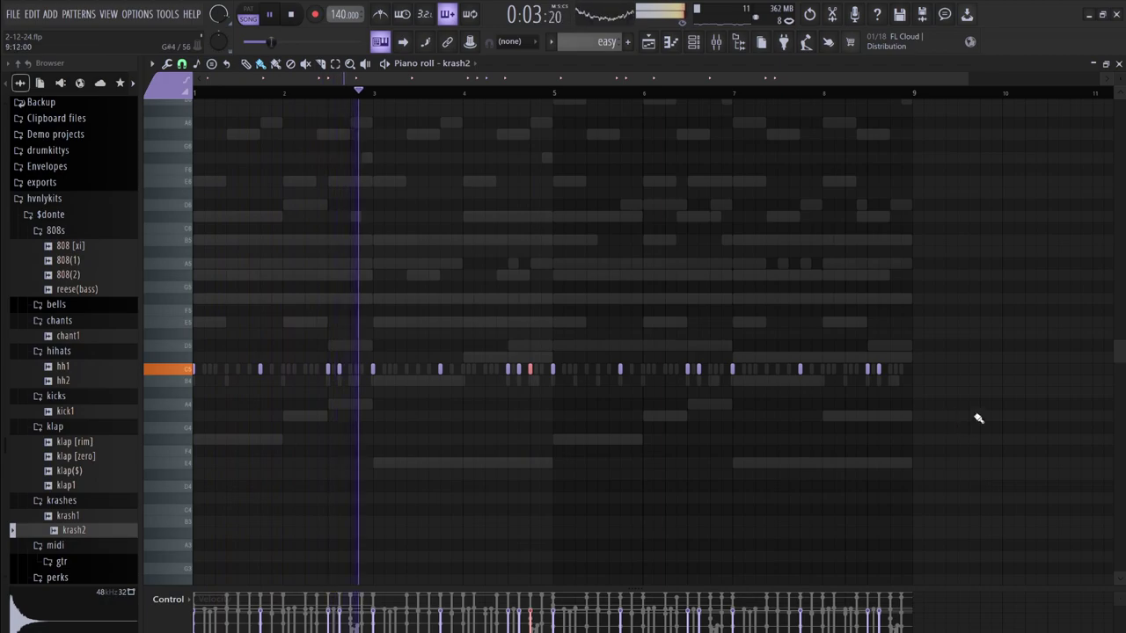
pyautogui.click(889, 369)
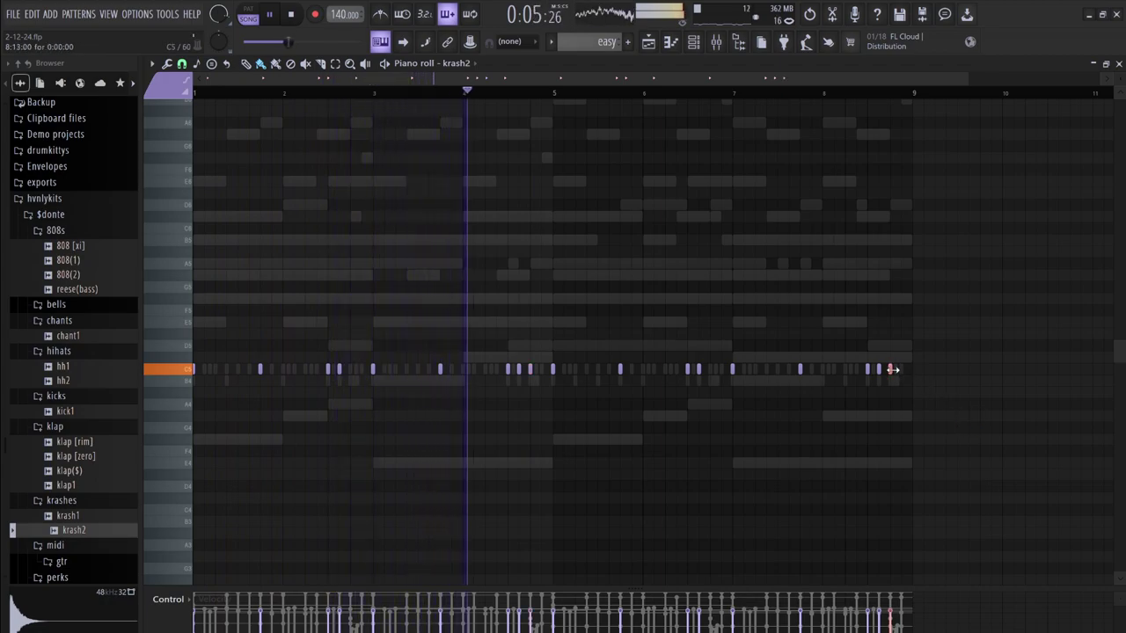
# Layer a copy of all krash2 notes one semitone lower on B4 and return to the channel rack
pyautogui.moveTo(959, 444); pyautogui.dragTo(105, 290)
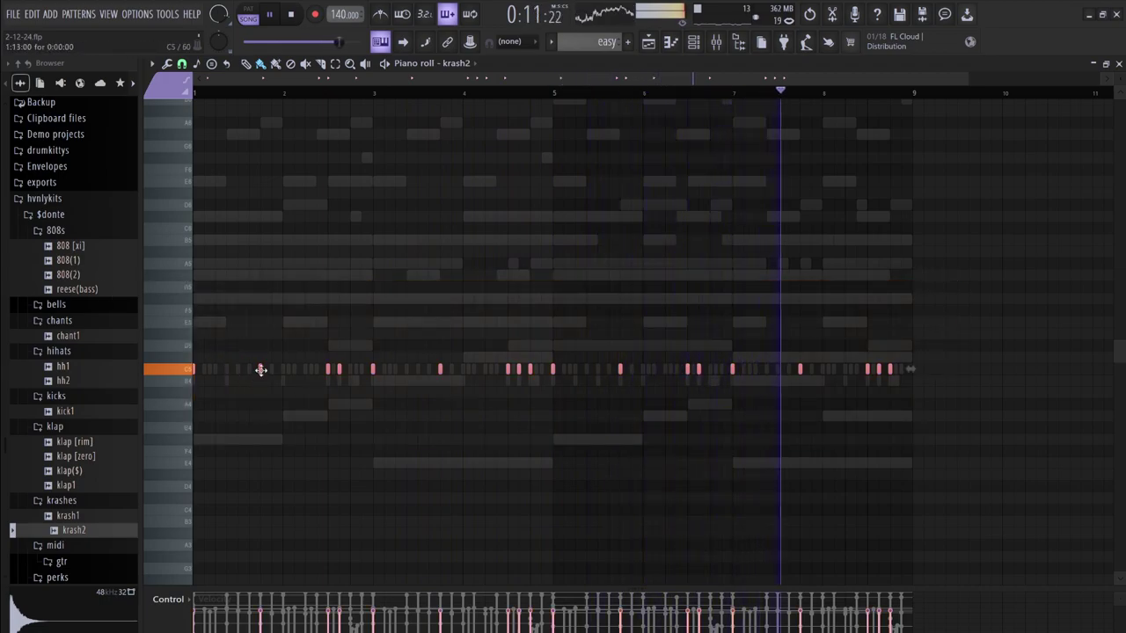
pyautogui.moveTo(261, 370); pyautogui.dragTo(261, 378)
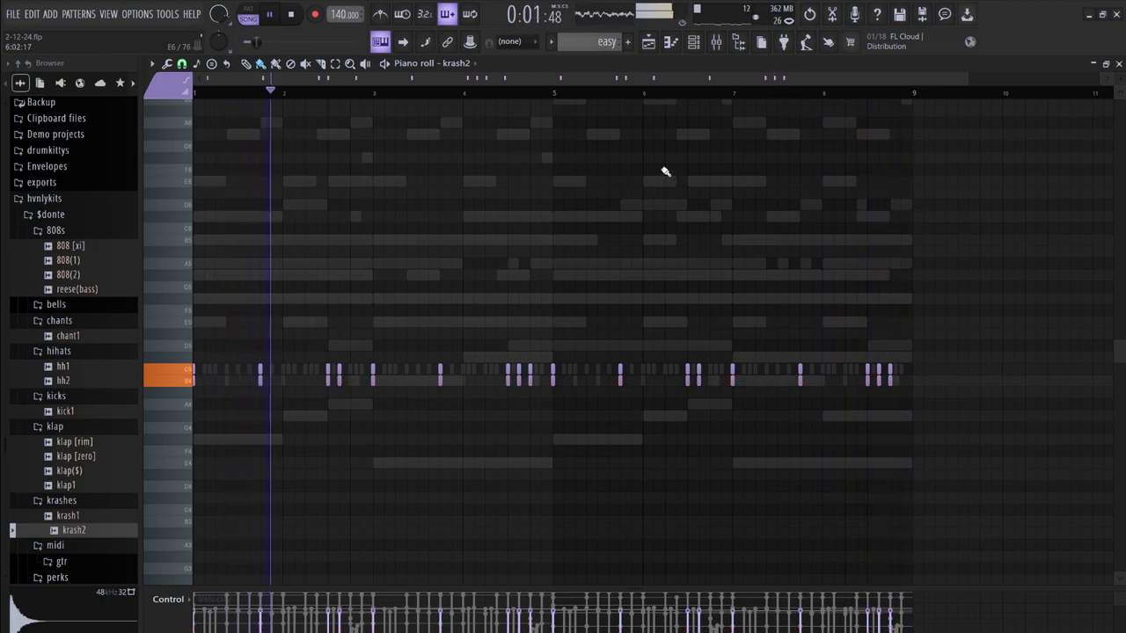
pyautogui.click(693, 44)
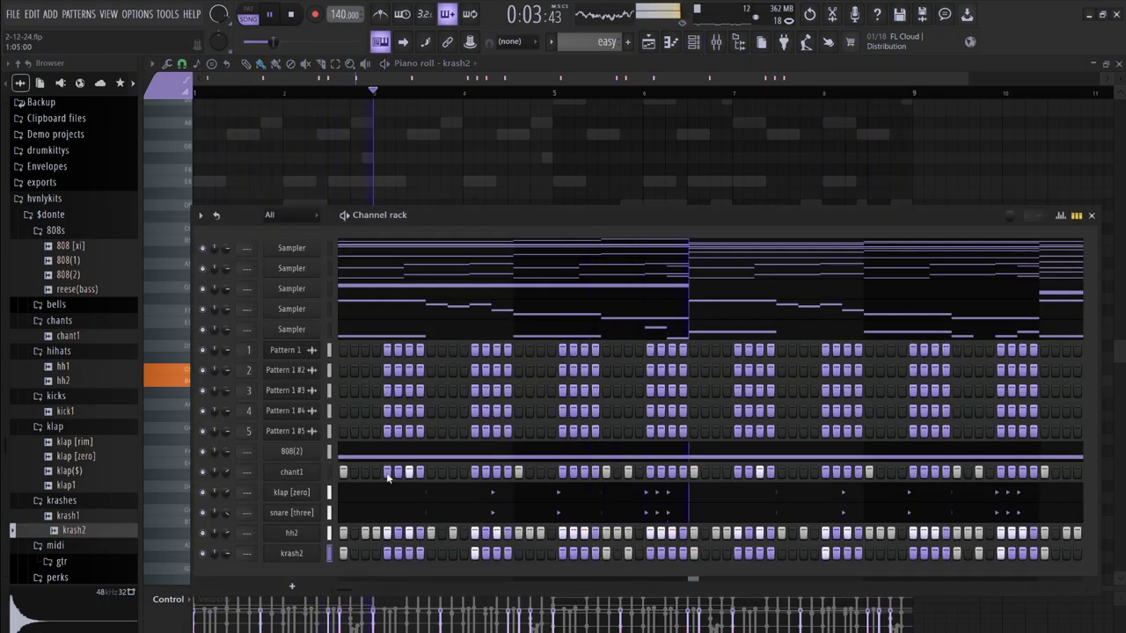
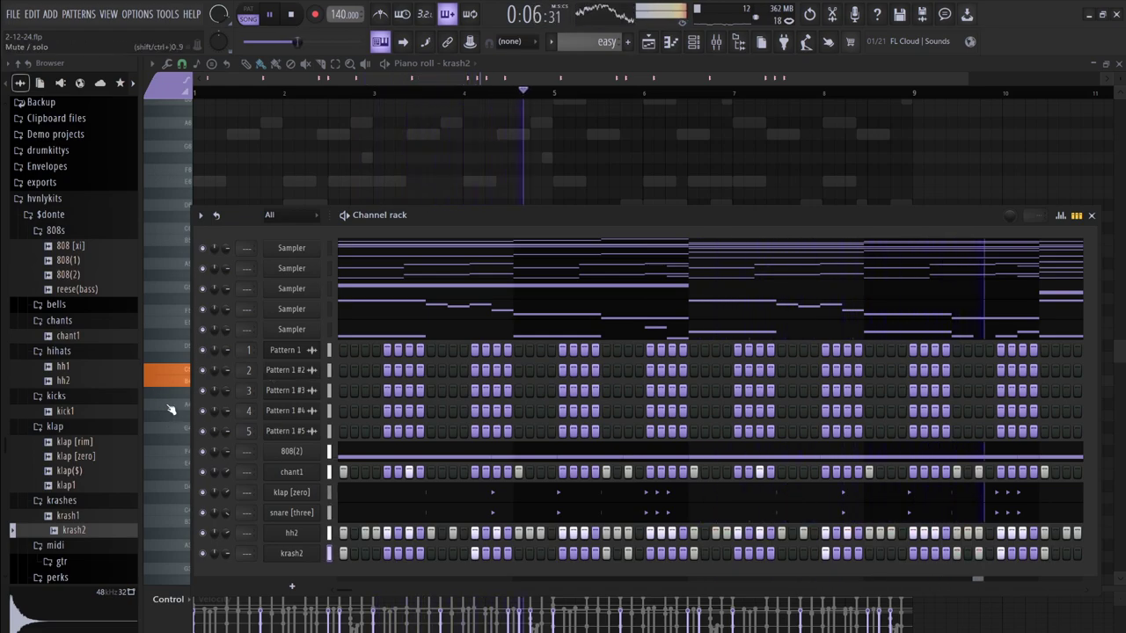
# Add the klap [rim] sample from the klap folder as a new channel below krash2 and place hits on steps 3, 6, 7 and 15
pyautogui.click(77, 446)
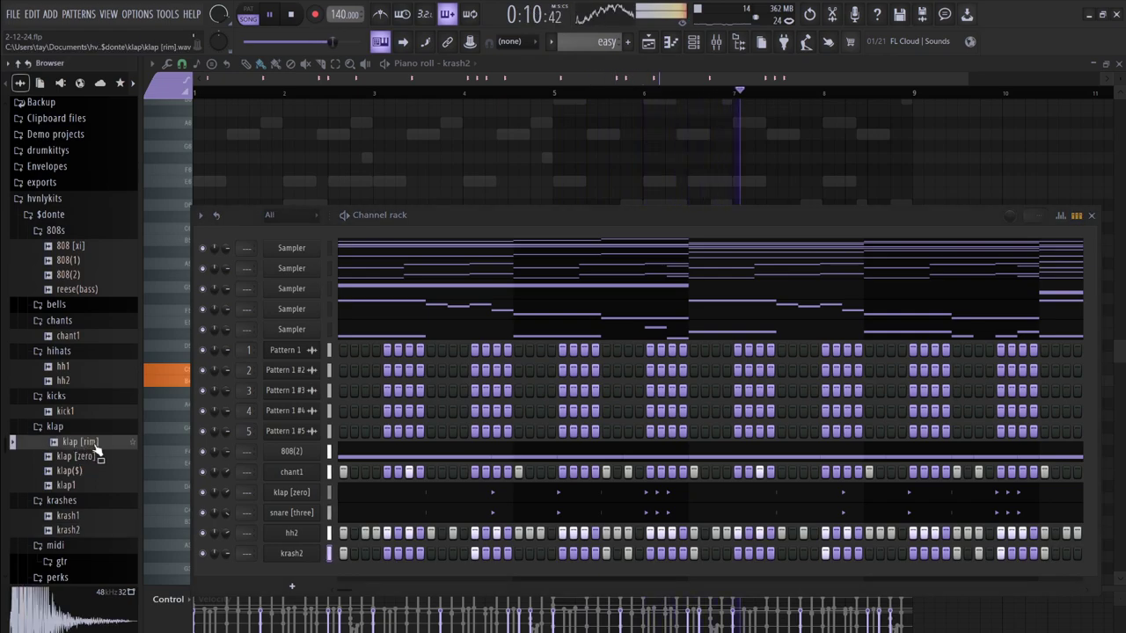
pyautogui.moveTo(95, 448); pyautogui.dragTo(363, 573)
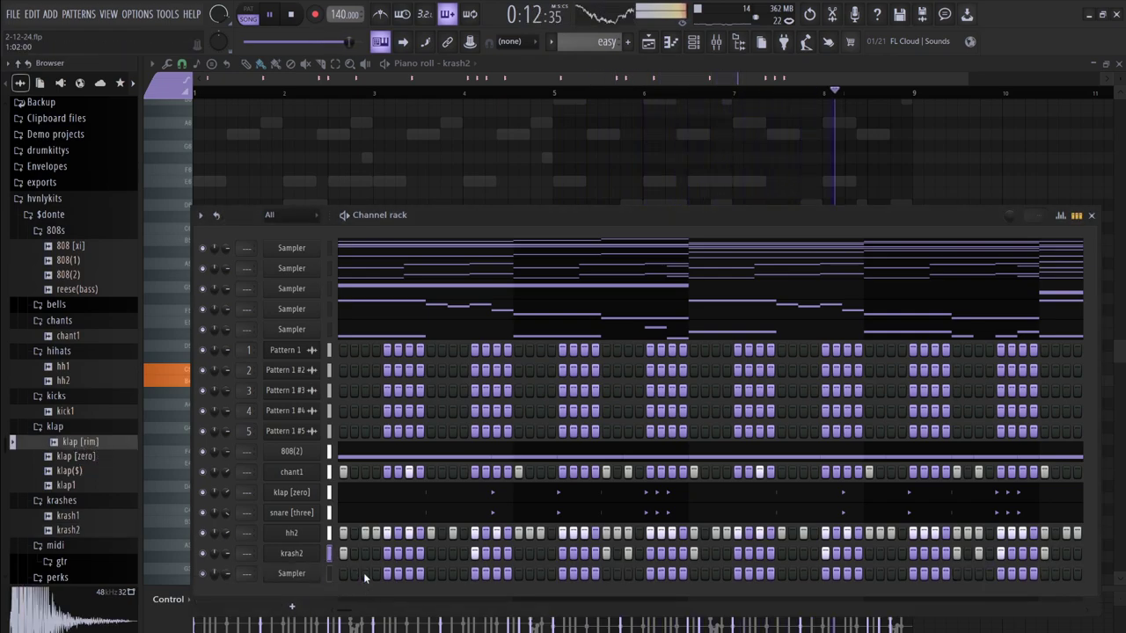
pyautogui.click(365, 573)
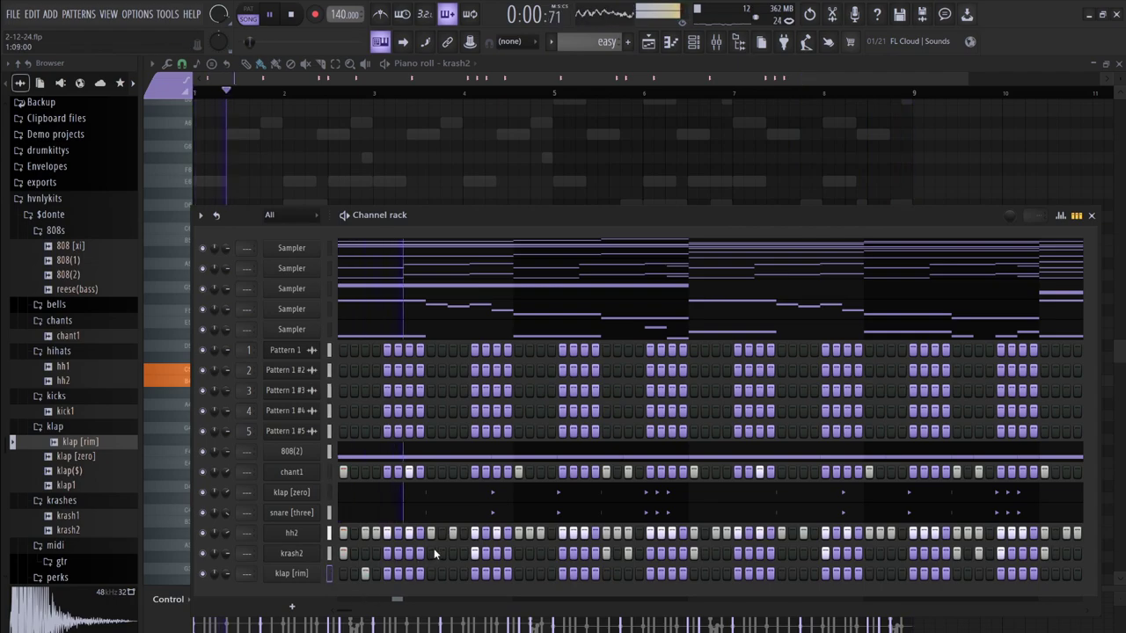
pyautogui.click(409, 574)
pyautogui.press('space')
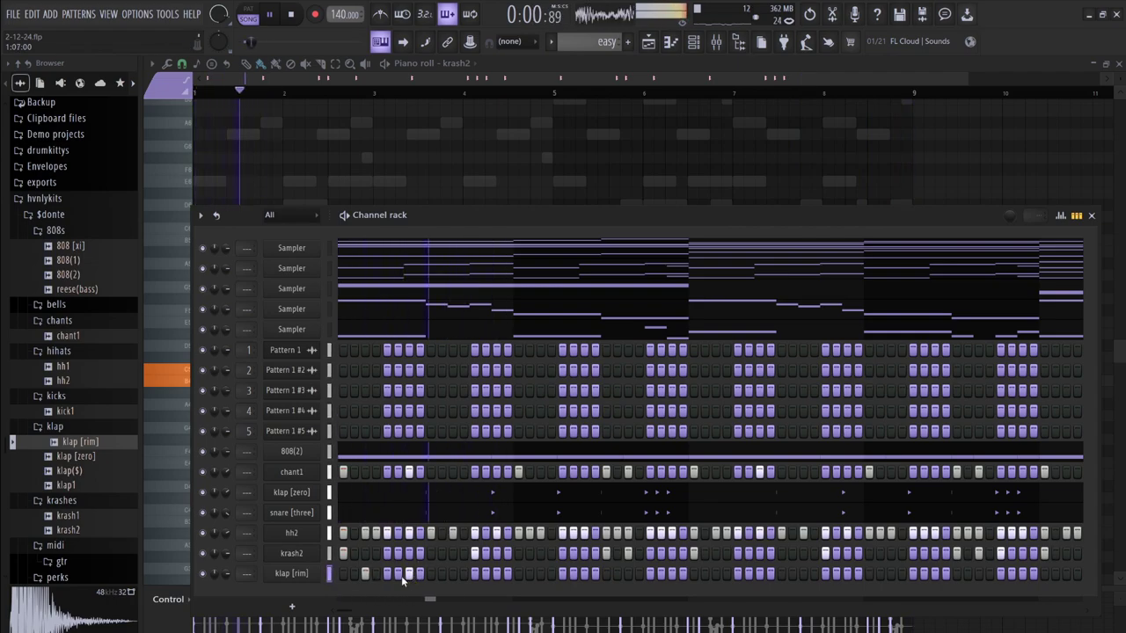
pyautogui.click(283, 575)
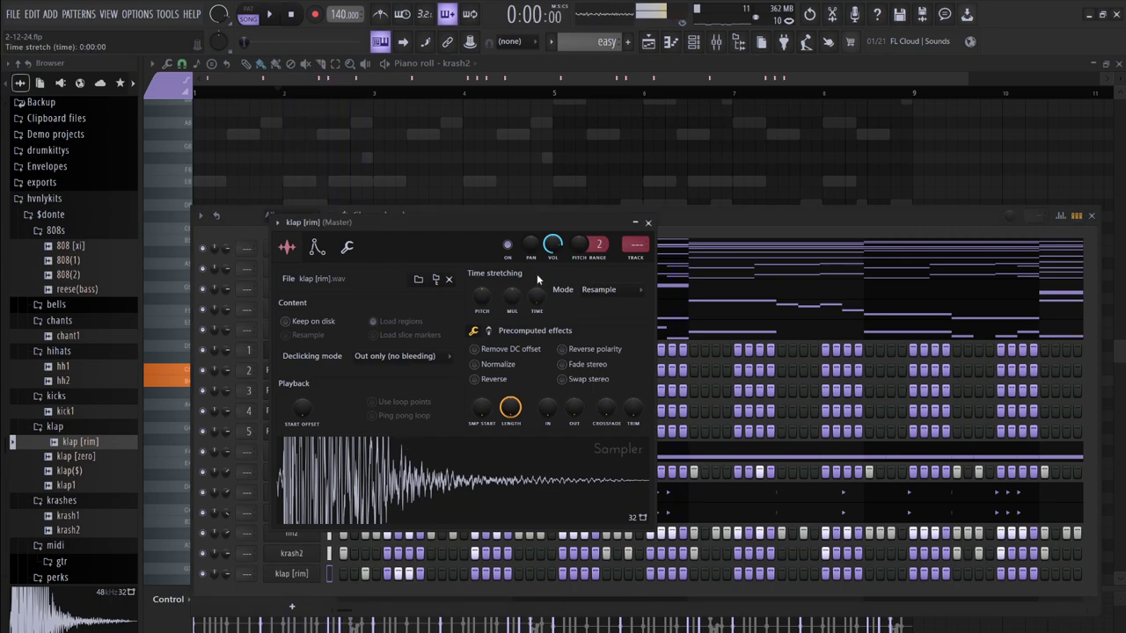
pyautogui.press('space')
pyautogui.click(494, 581)
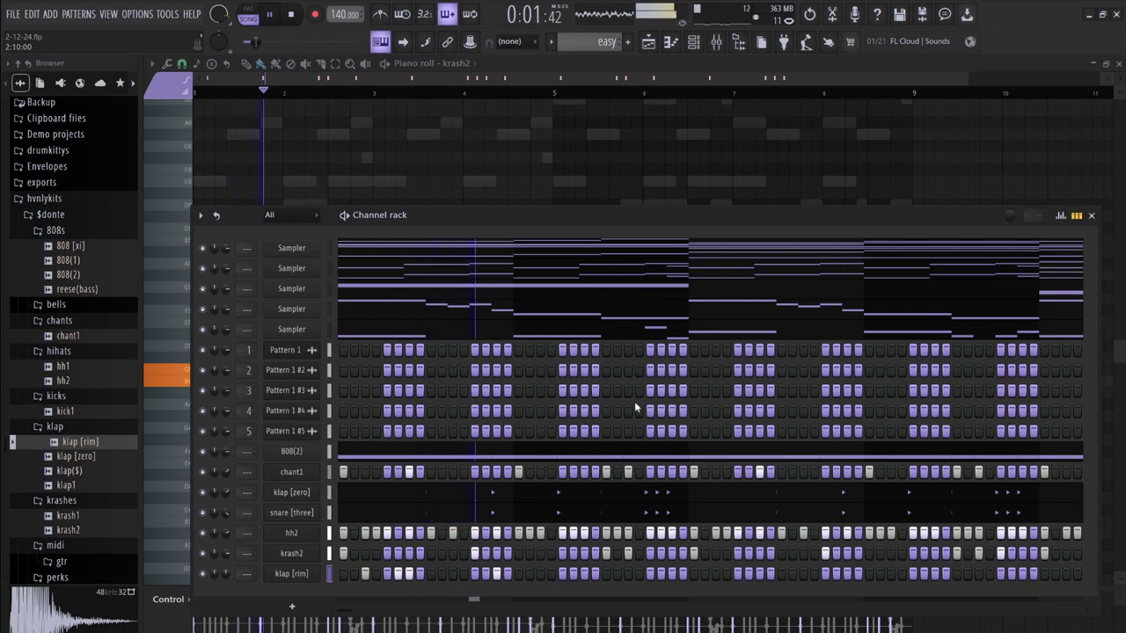
# Move the klap [rim] hit on step 15 to step 11 and add hits on steps 17, 18 and 19
pyautogui.press('space')
pyautogui.press('space')
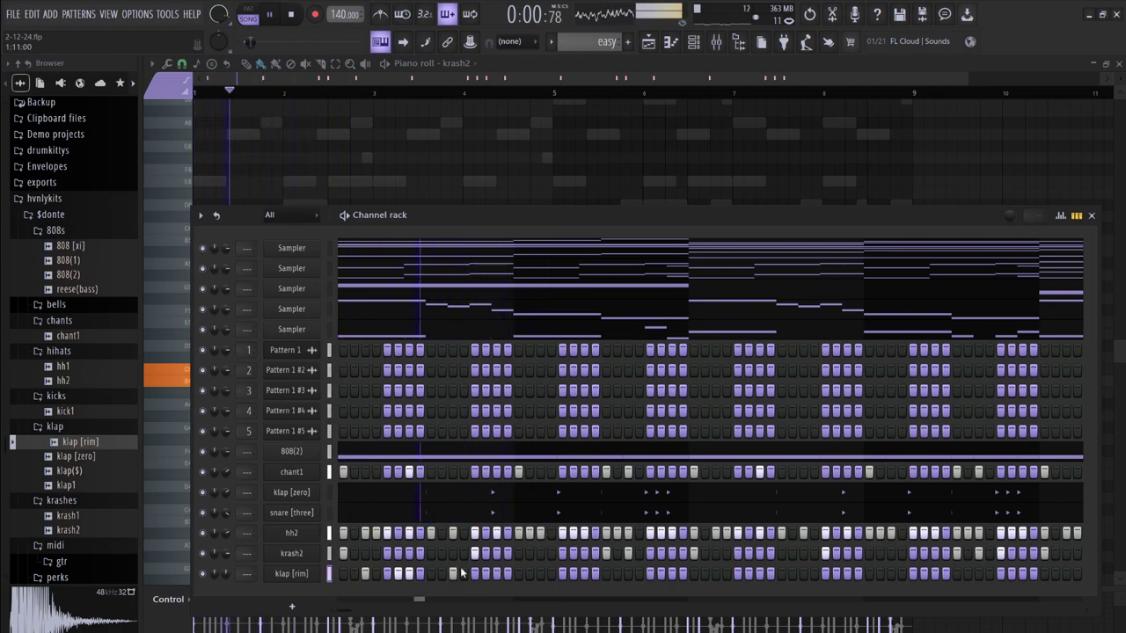
pyautogui.click(540, 573)
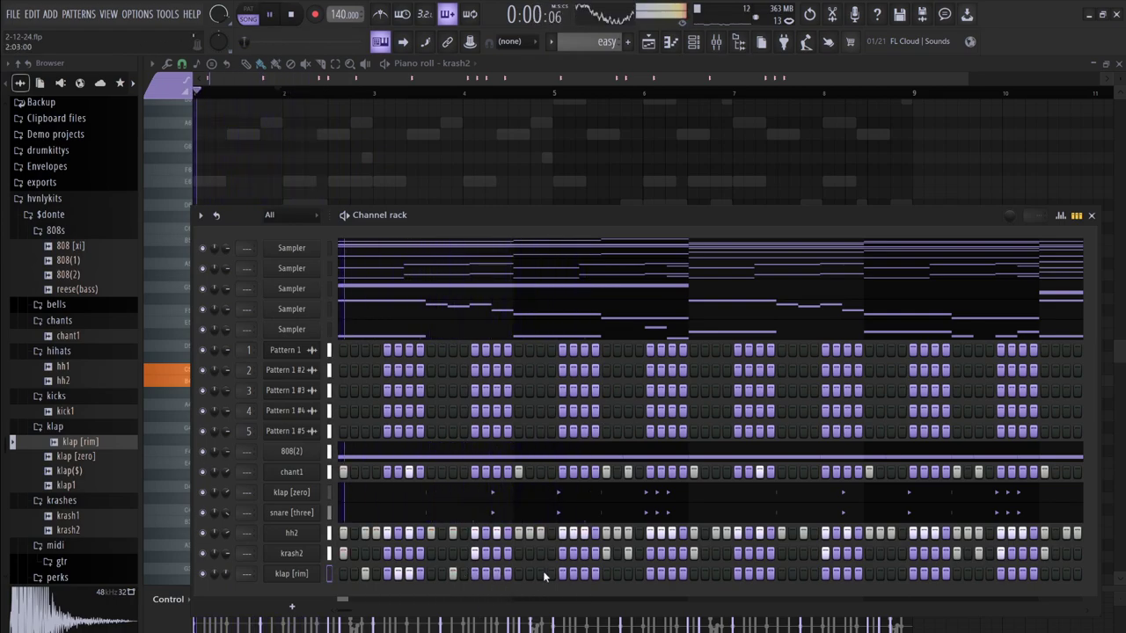
pyautogui.click(527, 574)
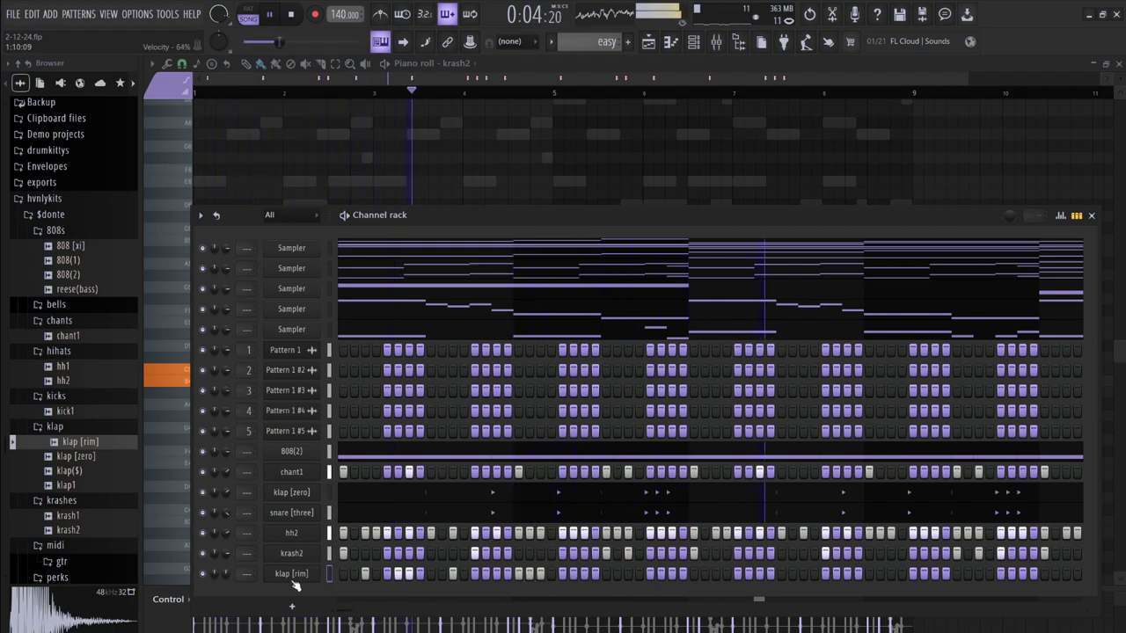
# Repeat the two-bar klap [rim] pattern across all eight bars and turn down the volume of its channel
pyautogui.press('F7')
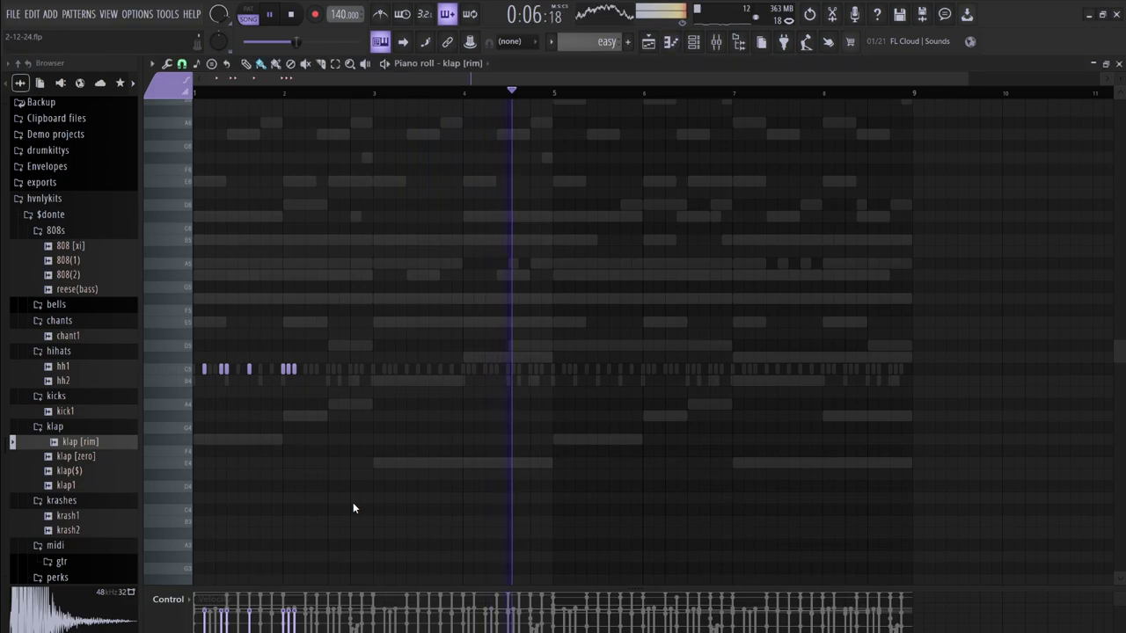
pyautogui.press('space')
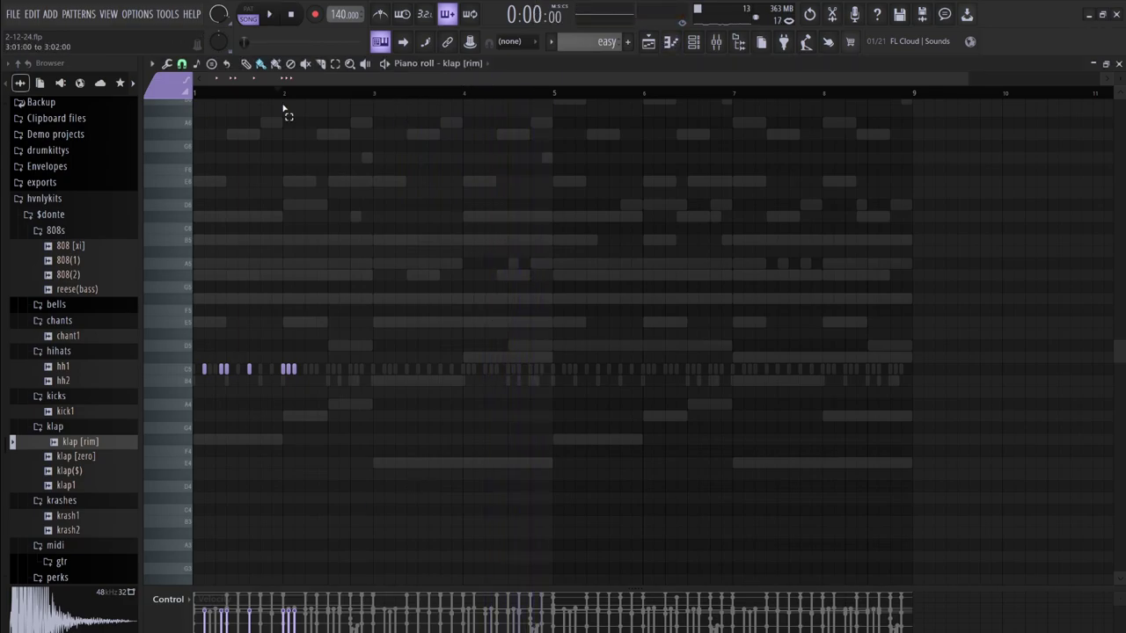
pyautogui.moveTo(283, 108); pyautogui.dragTo(215, 117)
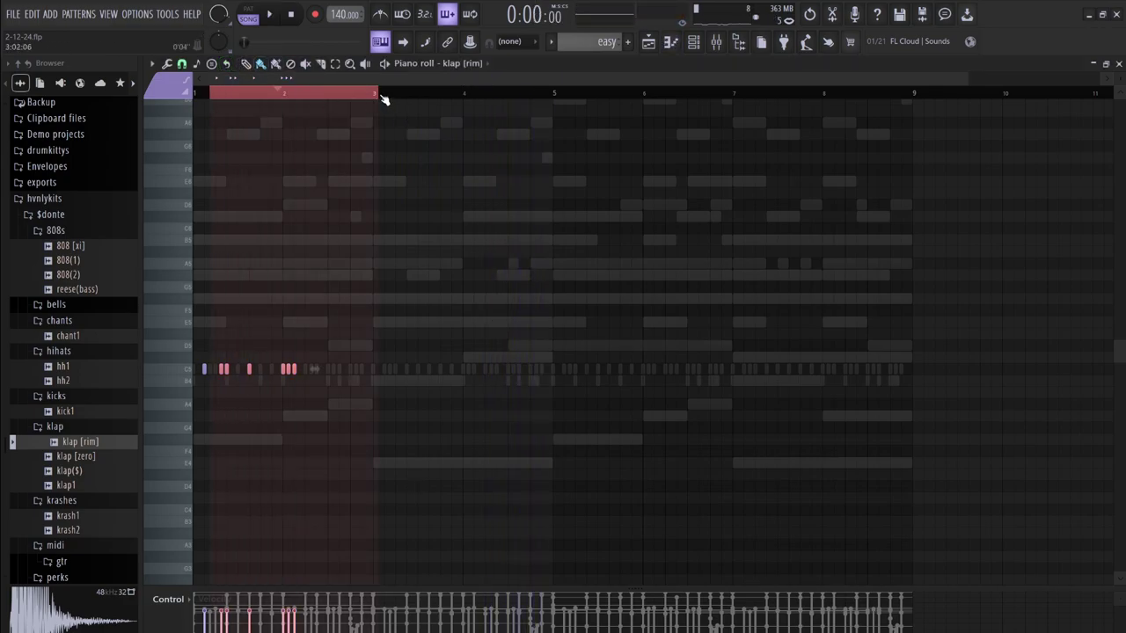
pyautogui.click(376, 93)
pyautogui.moveTo(319, 99); pyautogui.dragTo(194, 95)
pyautogui.hotkey('ctrl', 'b')
pyautogui.hotkey('ctrl', 'b')
pyautogui.hotkey('ctrl', 'b')
pyautogui.press('space')
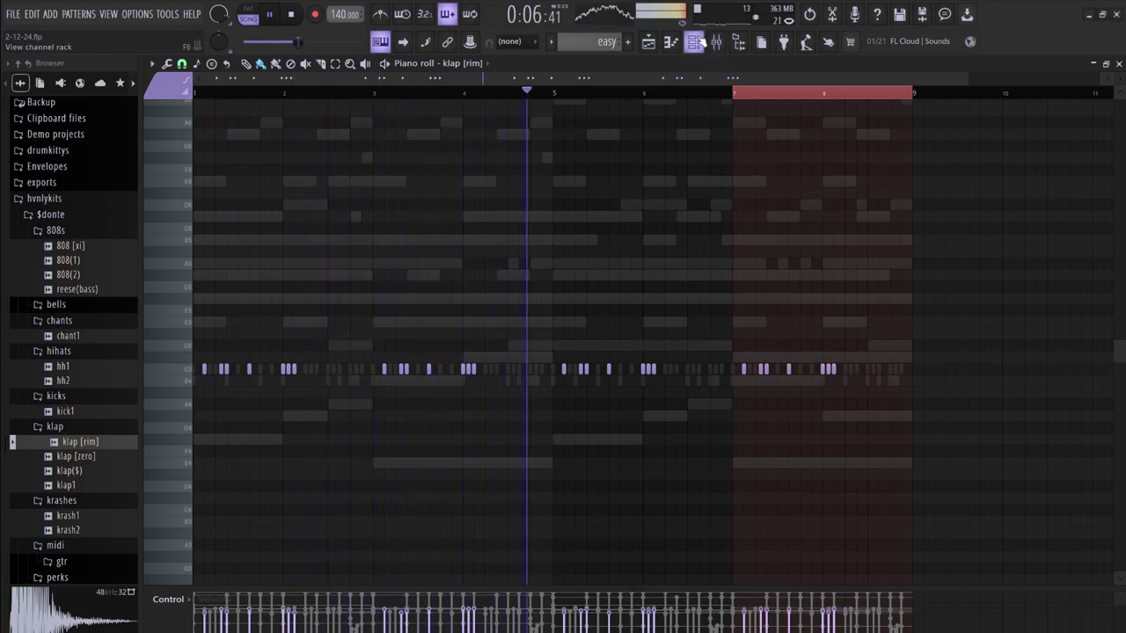
pyautogui.press('F6')
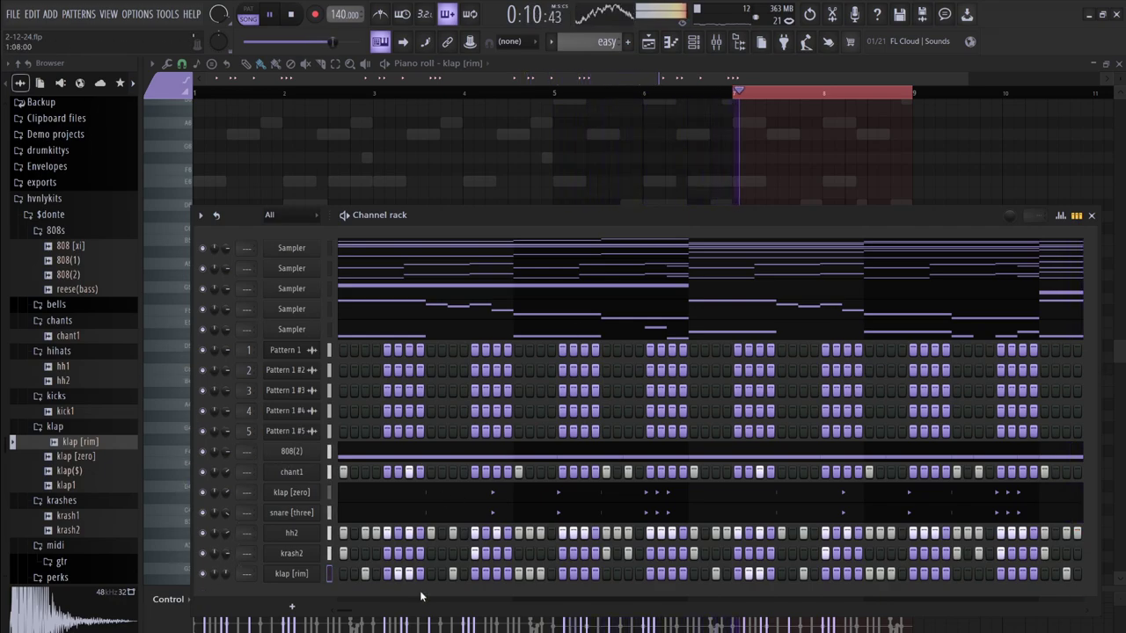
pyautogui.moveTo(225, 574); pyautogui.dragTo(225, 598)
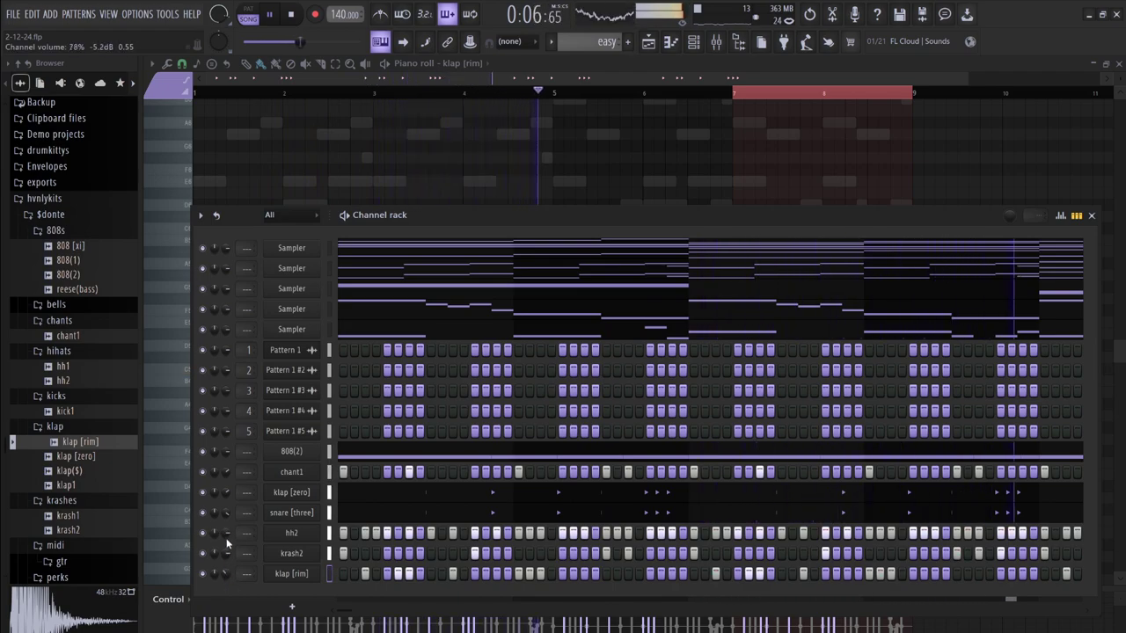
# Reorder the channel rack so that chant1 sits below klap [rim] and krash2 is the last channel
pyautogui.click(329, 472)
pyautogui.hotkey('alt', 'Down')
pyautogui.hotkey('alt', 'Down')
pyautogui.hotkey('alt', 'Down')
pyautogui.hotkey('alt', 'Down')
pyautogui.hotkey('alt', 'Down')
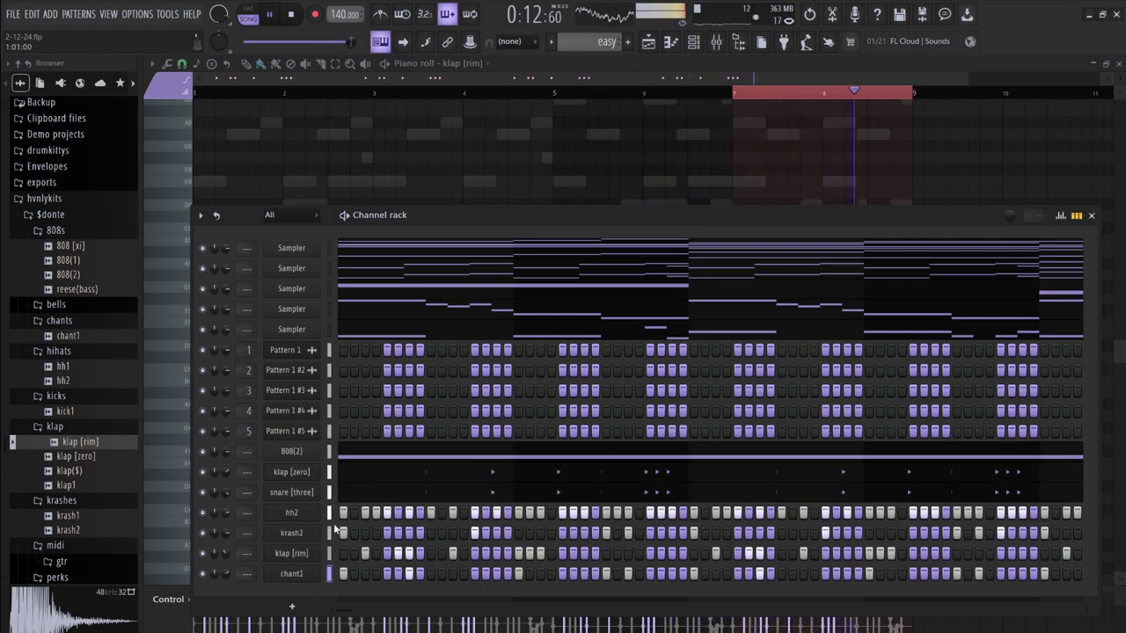
pyautogui.hotkey('alt', 'Down')
pyautogui.hotkey('alt', 'Down')
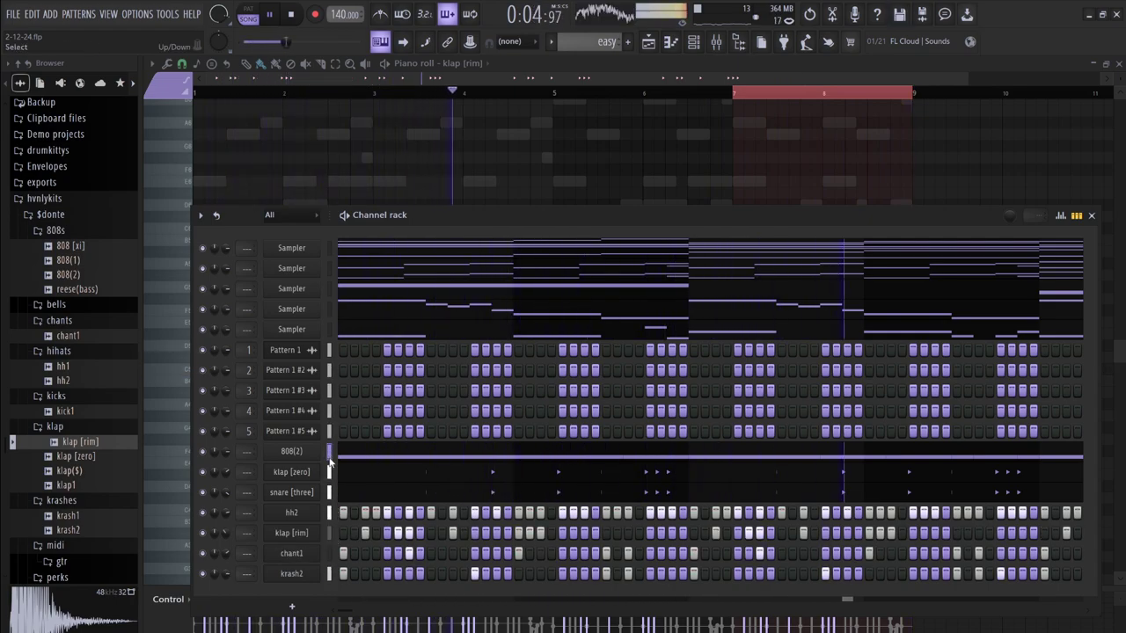
# Route the channels from 808(2) through krash2 to consecutive mixer tracks starting at Insert 9
pyautogui.moveTo(331, 473); pyautogui.dragTo(331, 575)
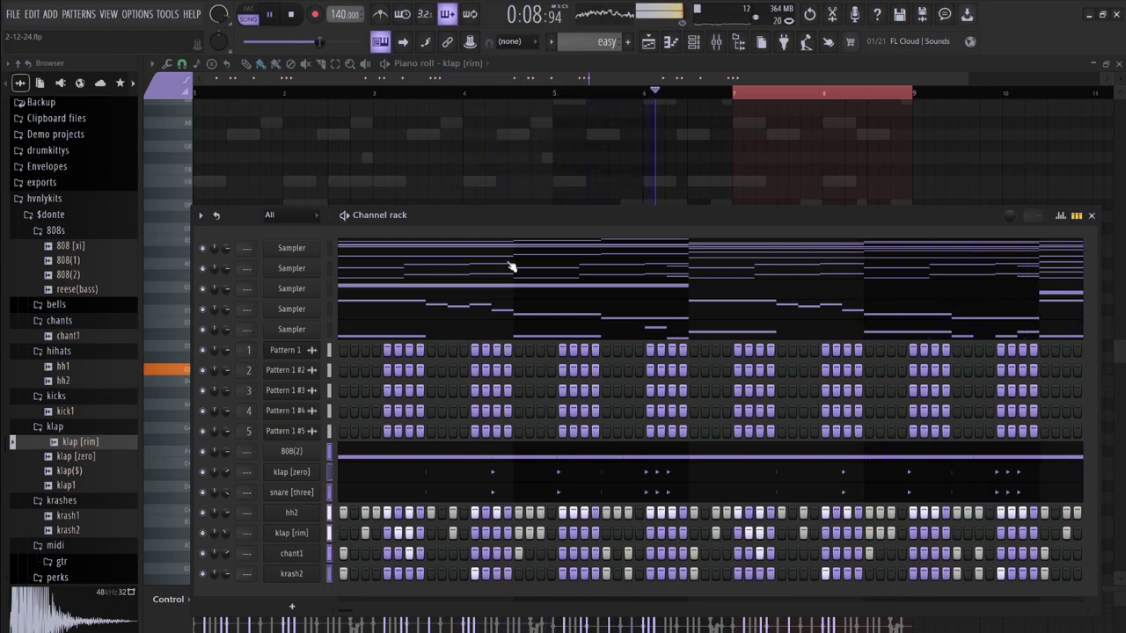
pyautogui.click(714, 41)
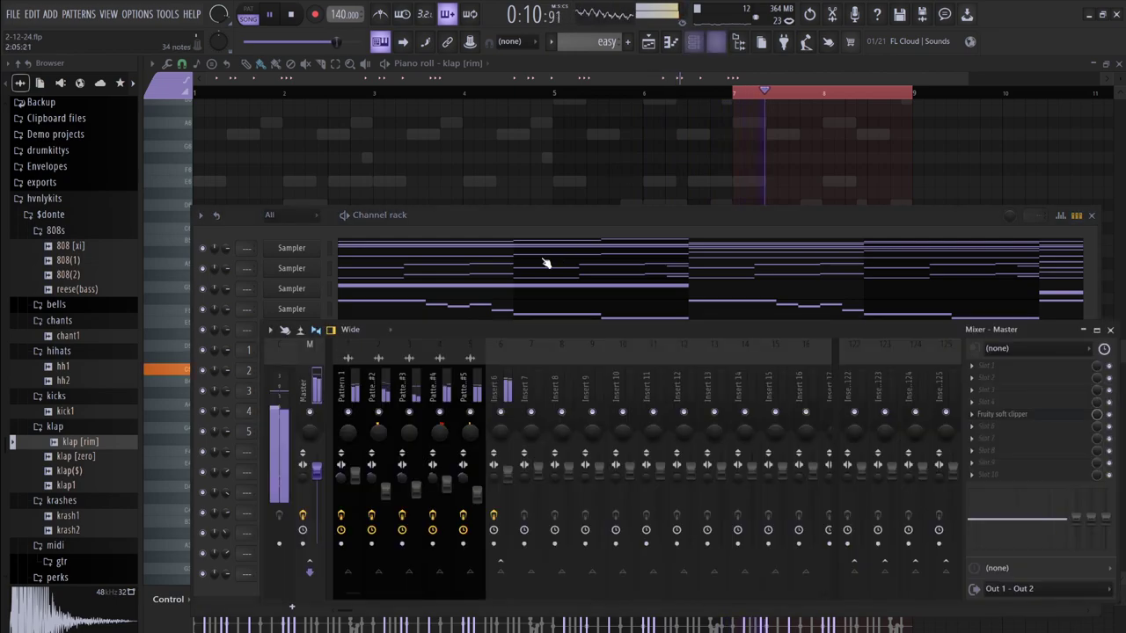
pyautogui.click(507, 389)
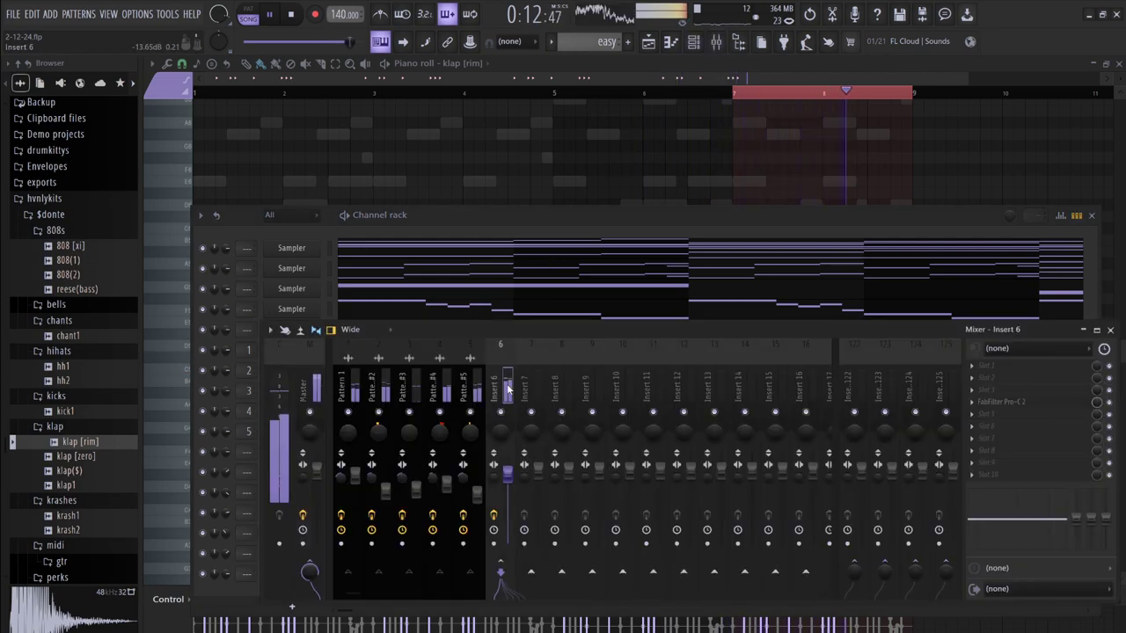
pyautogui.click(584, 389)
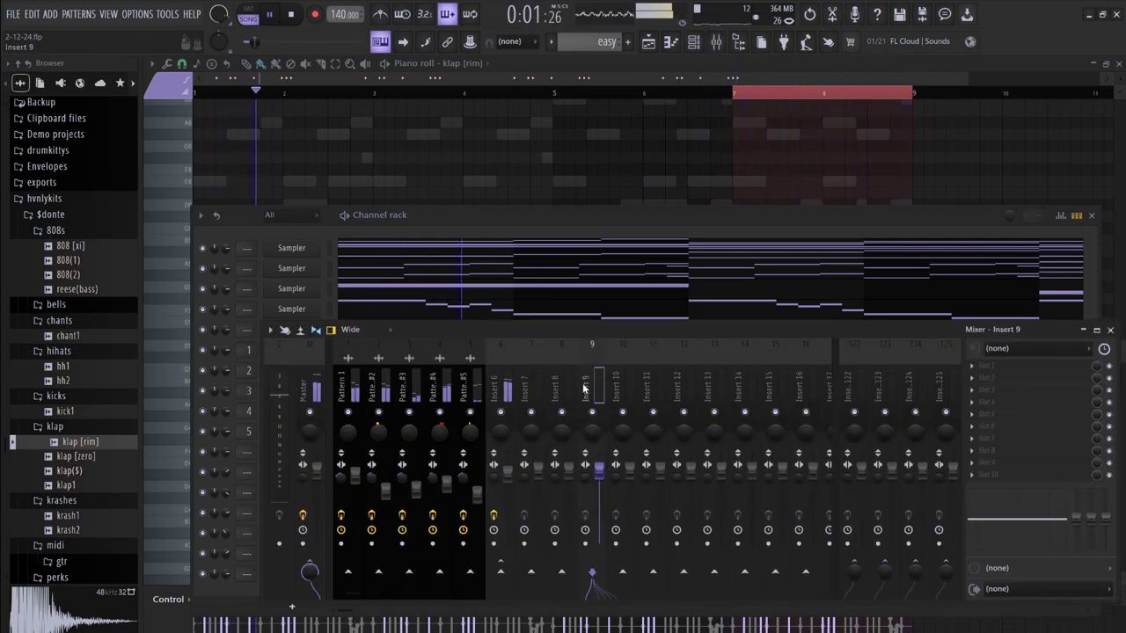
pyautogui.hotkey('ctrl', 'l')
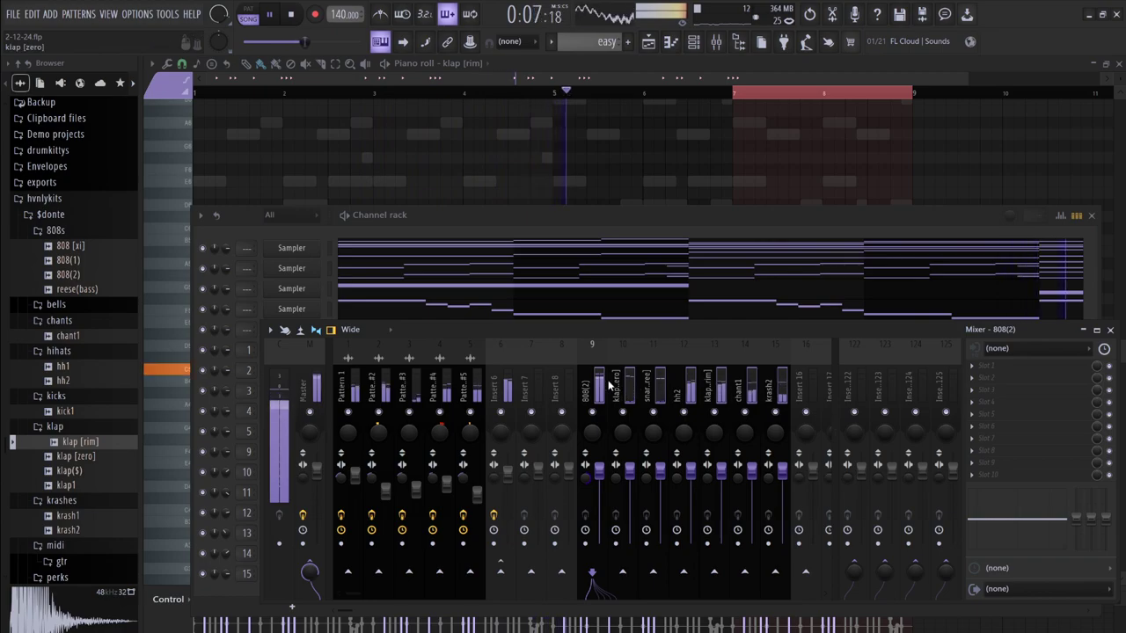
# Route the 808(2) through krash2 tracks only to Insert 8 and pull the klap [zero] through krash2 faders down to 0%
pyautogui.click(575, 384)
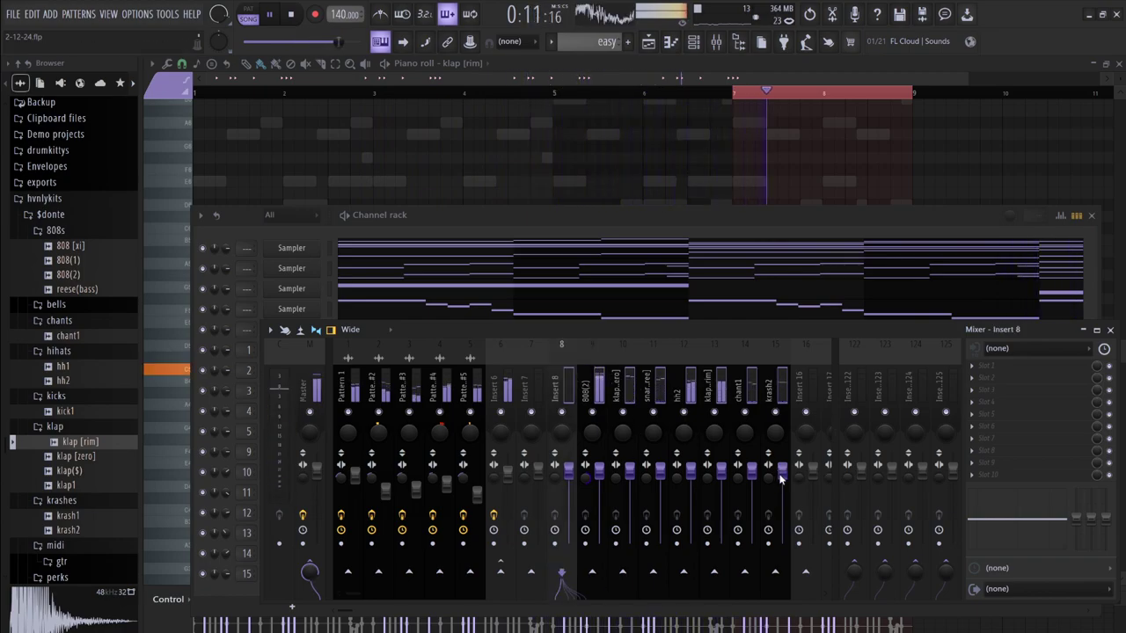
pyautogui.click(628, 381)
pyautogui.moveTo(771, 382); pyautogui.dragTo(652, 386)
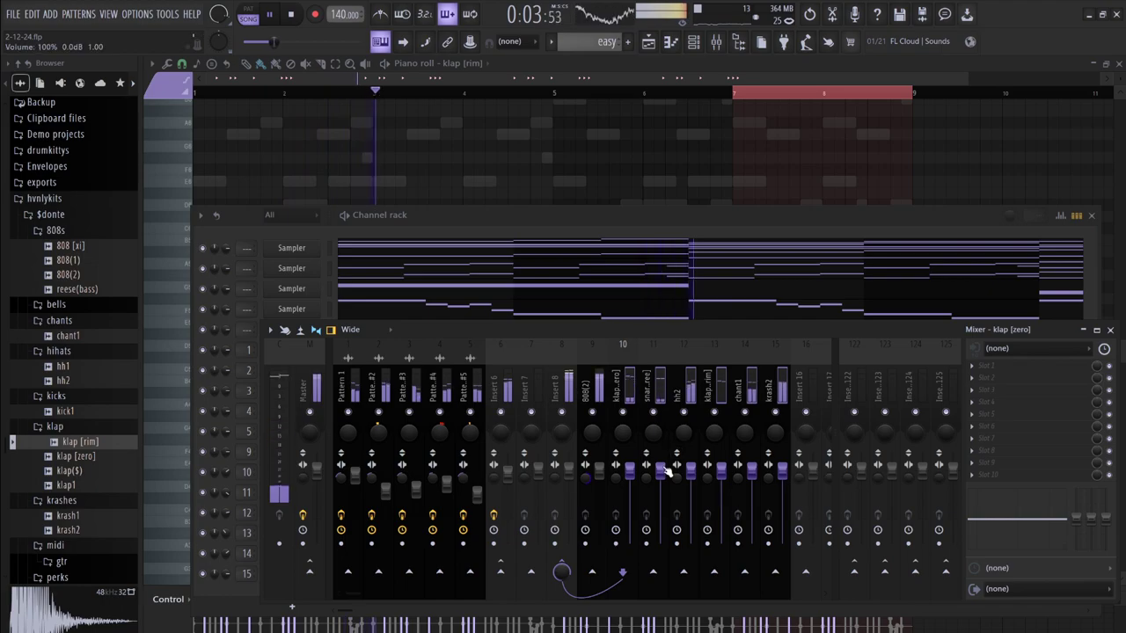
pyautogui.moveTo(661, 471); pyautogui.dragTo(662, 543)
pyautogui.click(572, 427)
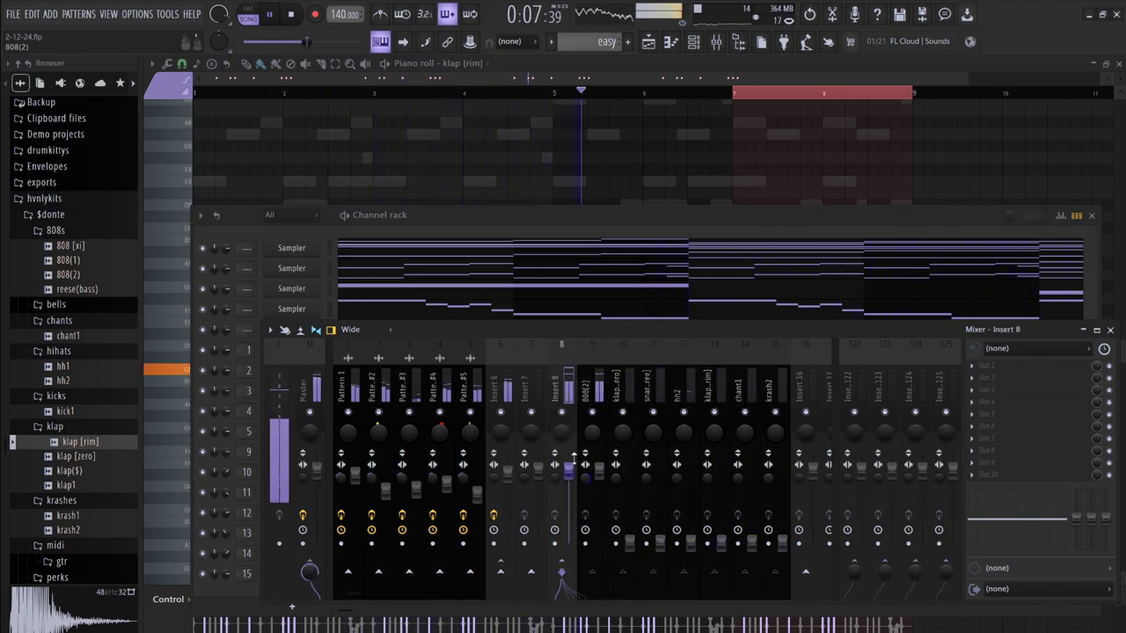
# Shape the 808(2) track's EQ by cutting the high band and boosting the middle band at a lower frequency
pyautogui.click(588, 397)
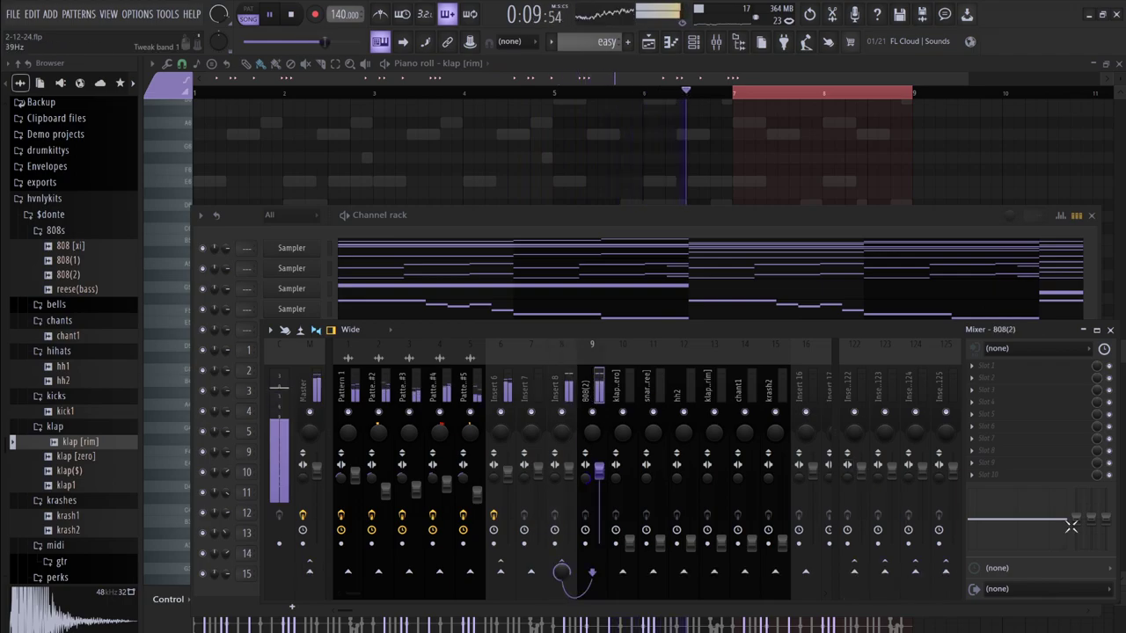
pyautogui.moveTo(1106, 519); pyautogui.dragTo(1108, 552)
pyautogui.moveTo(1024, 526); pyautogui.dragTo(997, 498)
pyautogui.click(568, 462)
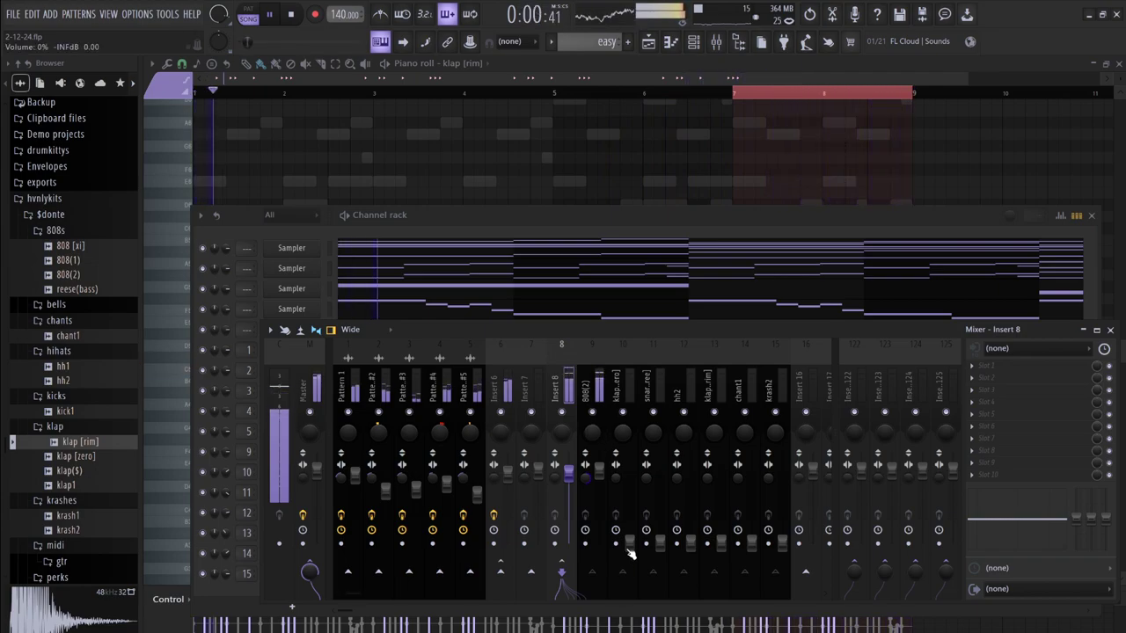
# Set the klap [zero] track's volume to 87% and EQ it with -18 dB at 90 Hz and a 3.6 dB boost around 5.3 kHz
pyautogui.moveTo(630, 541); pyautogui.dragTo(630, 475)
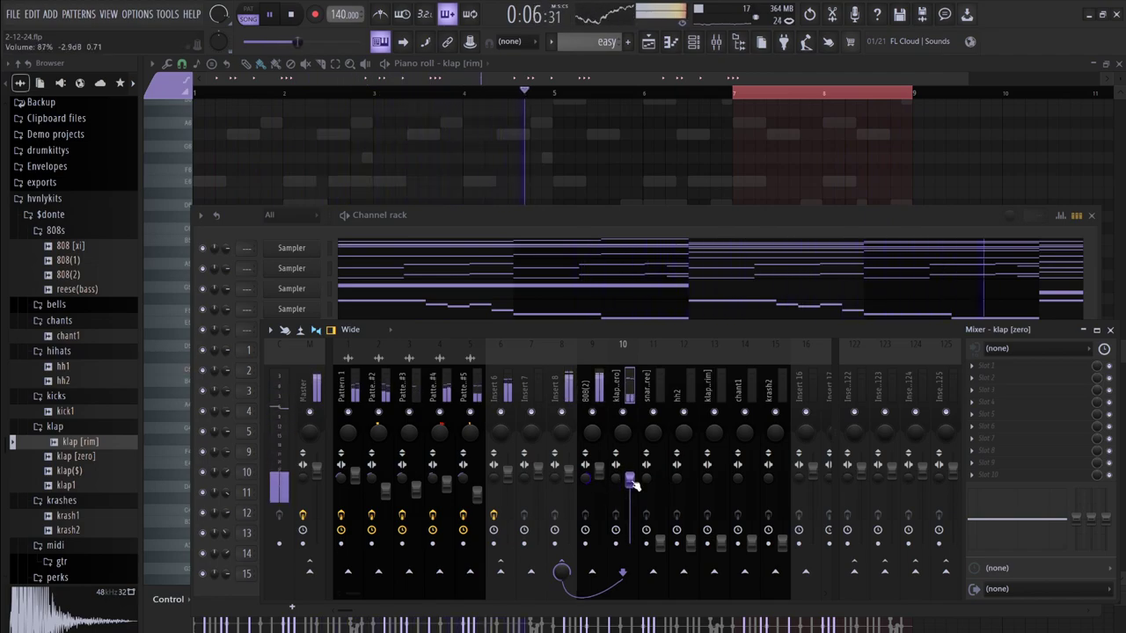
pyautogui.moveTo(1075, 519); pyautogui.dragTo(1075, 548)
pyautogui.moveTo(1025, 519); pyautogui.dragTo(1042, 513)
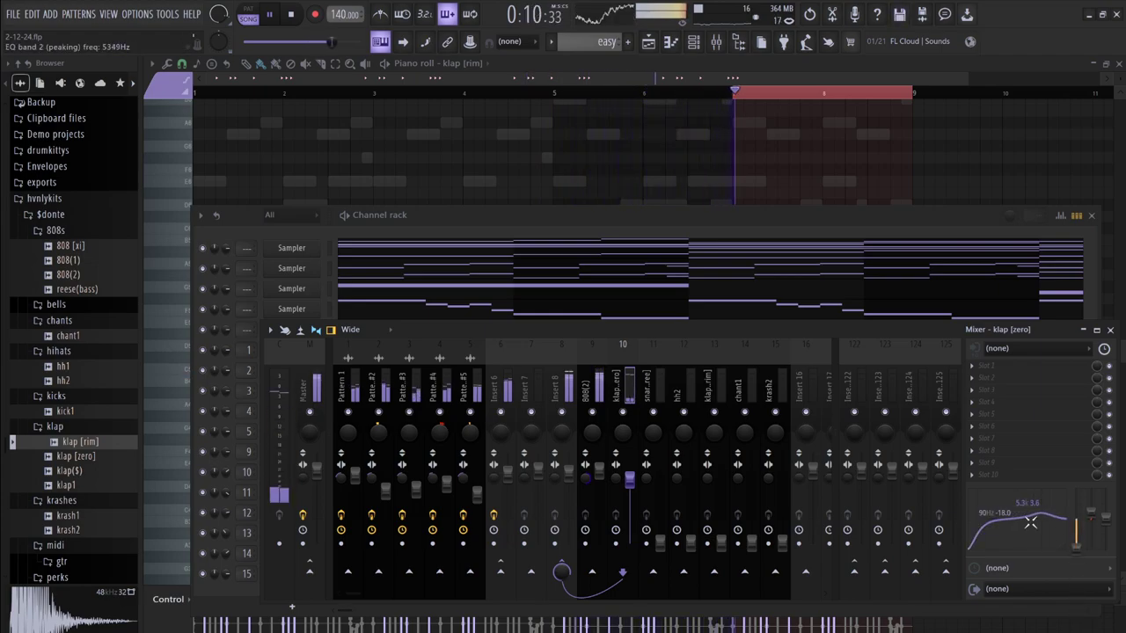
# Raise the snare [three] fader level with klap [zero] and EQ it with -18 dB at 90 Hz and a 4.2 dB boost at 5.8 kHz
pyautogui.click(668, 550)
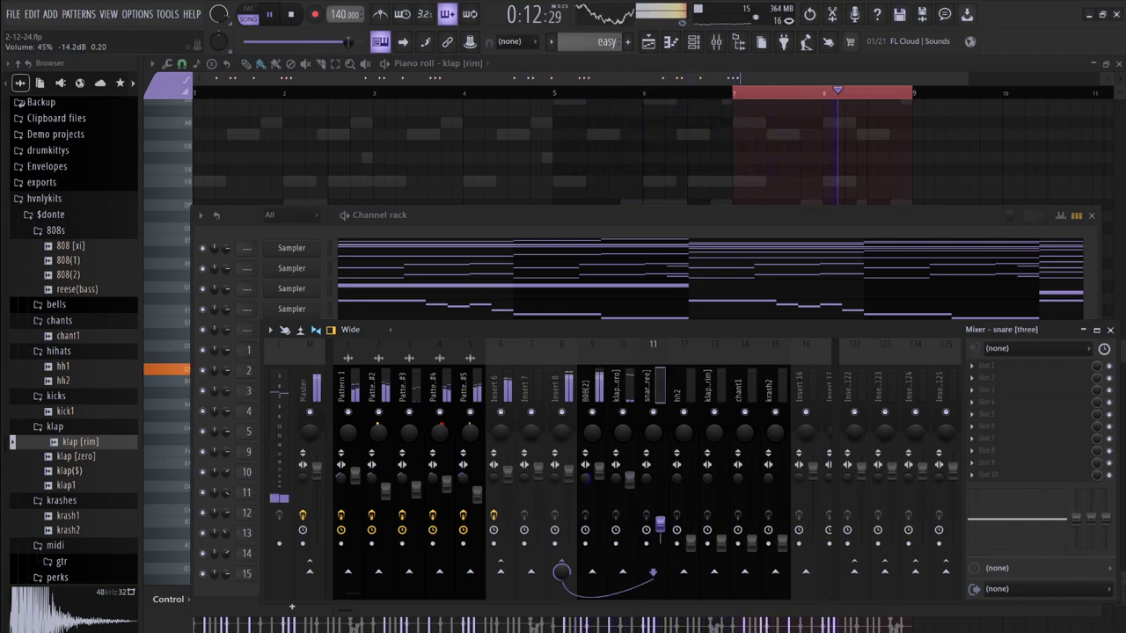
pyautogui.moveTo(660, 477); pyautogui.dragTo(661, 479)
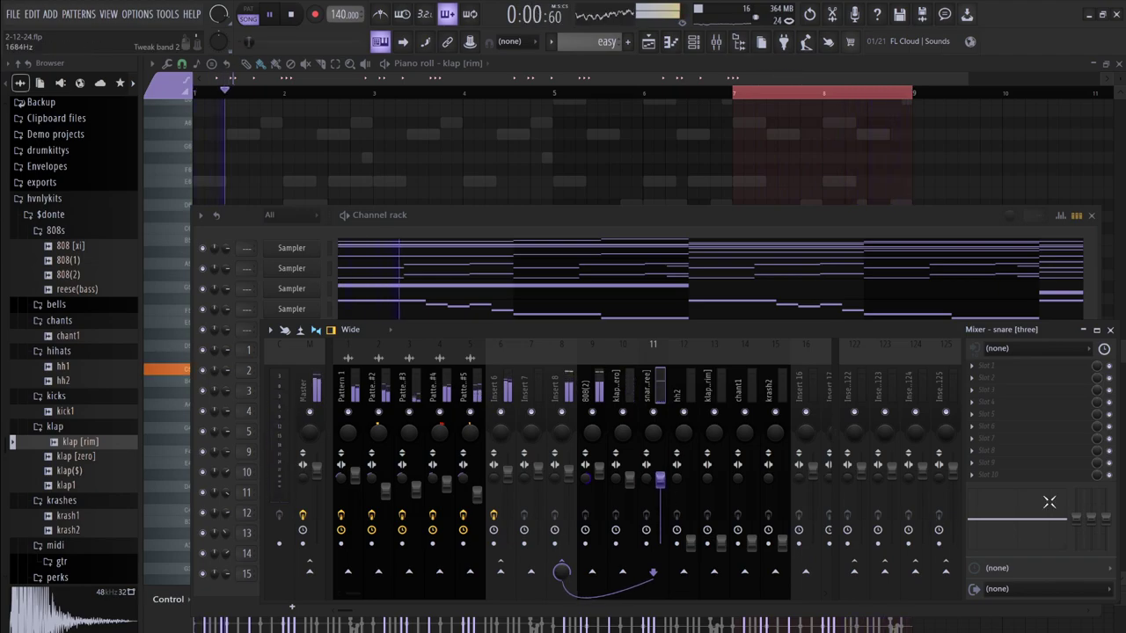
pyautogui.moveTo(1075, 518); pyautogui.dragTo(1042, 512)
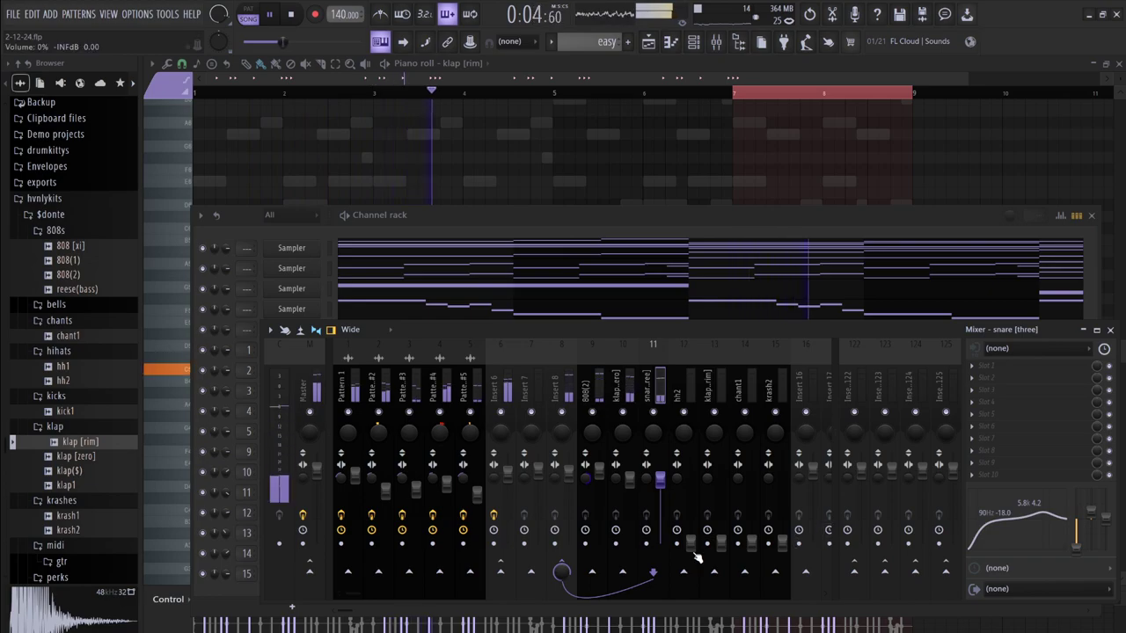
# Raise the hh2 track's fader, adjust its panning, and EQ it with -18 dB at 90 Hz and a 5.8 dB boost at 2.3 kHz
pyautogui.moveTo(691, 544); pyautogui.dragTo(691, 488)
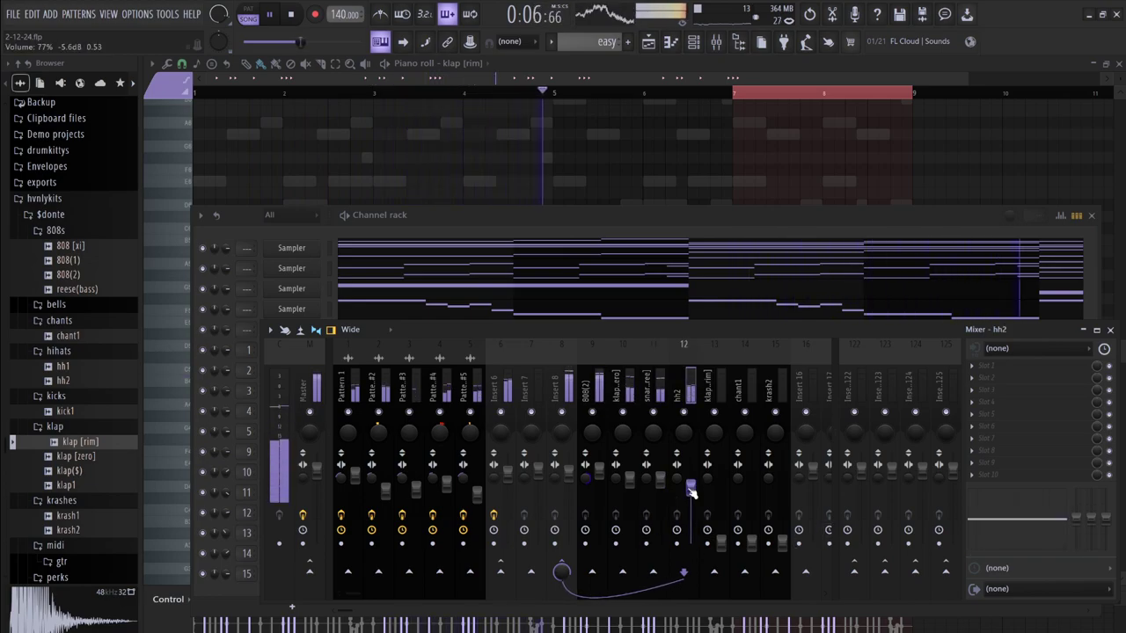
pyautogui.press('space')
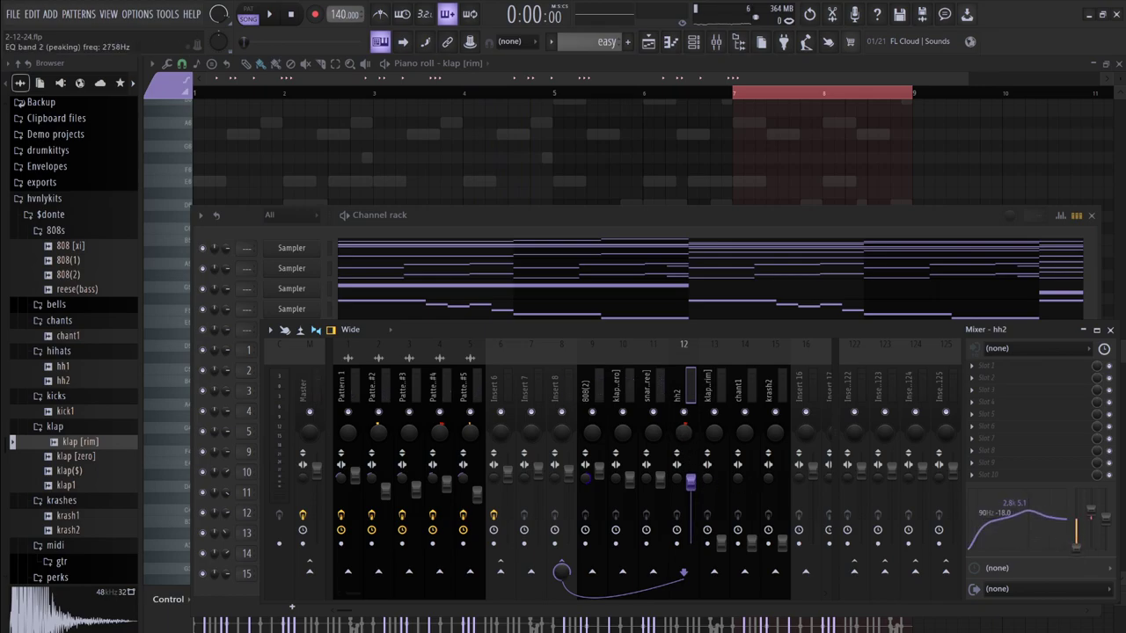
pyautogui.press('space')
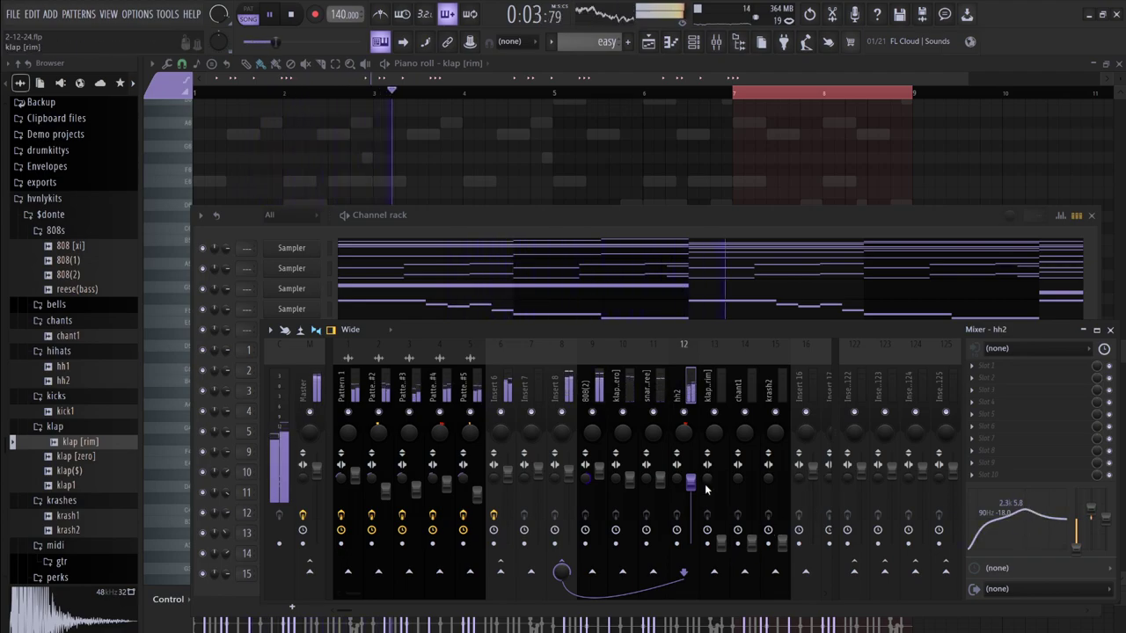
# Set the klap [rim] track's volume to 82% and EQ it with -18 dB at 90 Hz and a 6 dB boost at 7.3 kHz
pyautogui.moveTo(721, 544); pyautogui.dragTo(721, 484)
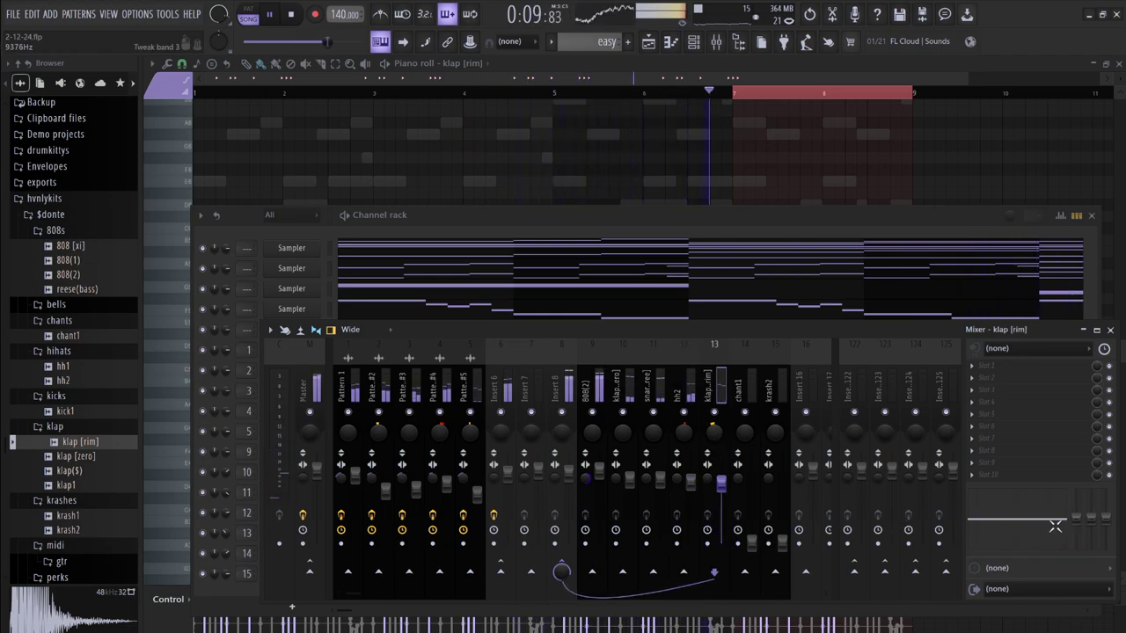
pyautogui.moveTo(1077, 521)
pyautogui.mouseDown()
pyautogui.moveTo(1076, 551)
pyautogui.moveTo(1028, 520)
pyautogui.moveTo(1079, 509)
pyautogui.mouseUp()
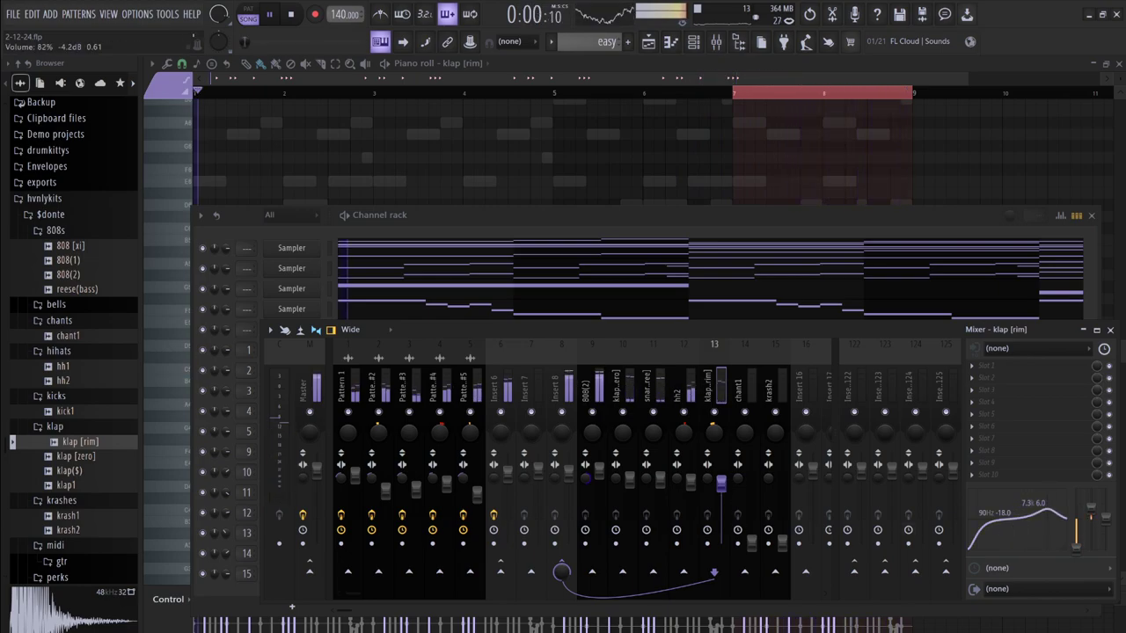
# Balance the chant1 track's fader during playback and EQ it with -18 dB at 90 Hz and an 8 dB boost at 3.9 kHz
pyautogui.moveTo(751, 543); pyautogui.dragTo(751, 476)
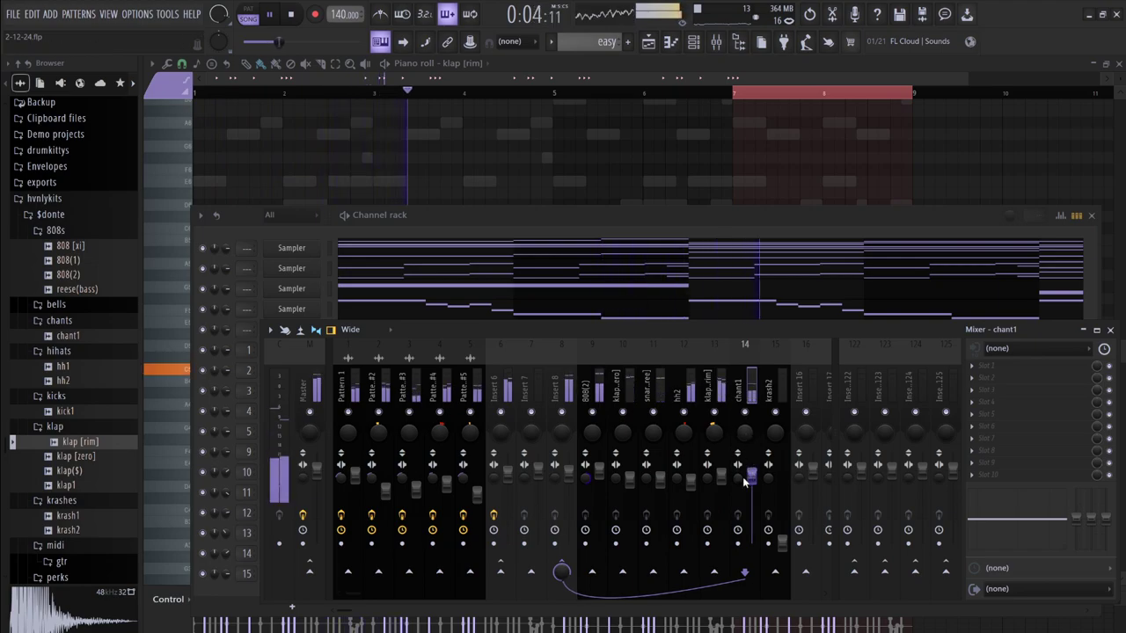
pyautogui.press('space')
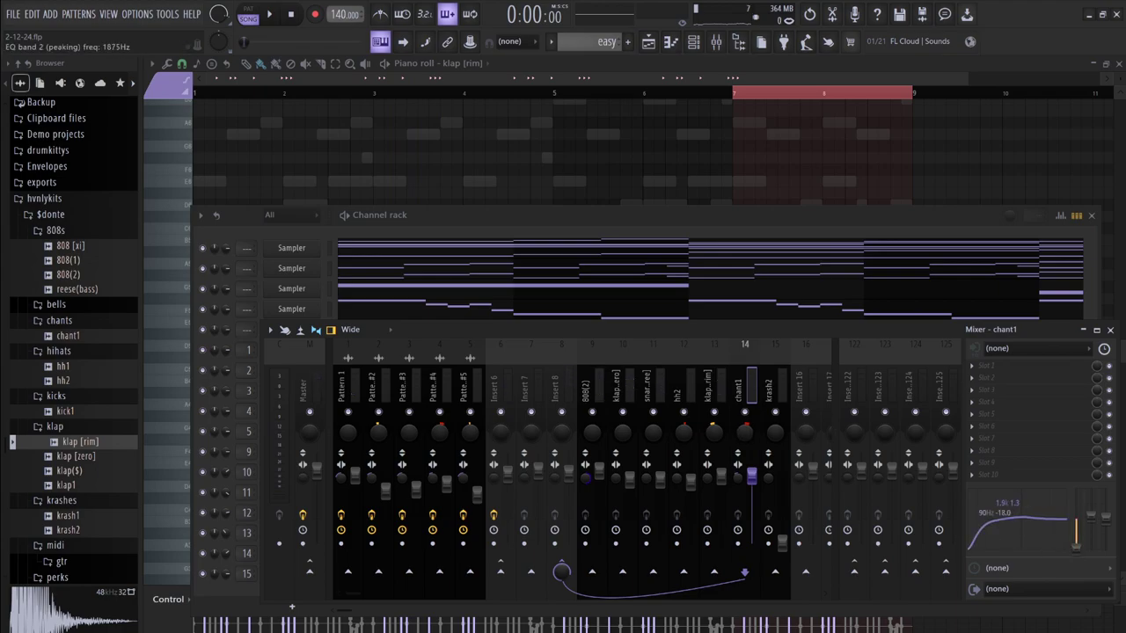
pyautogui.press('space')
pyautogui.moveTo(1041, 521); pyautogui.dragTo(1029, 507)
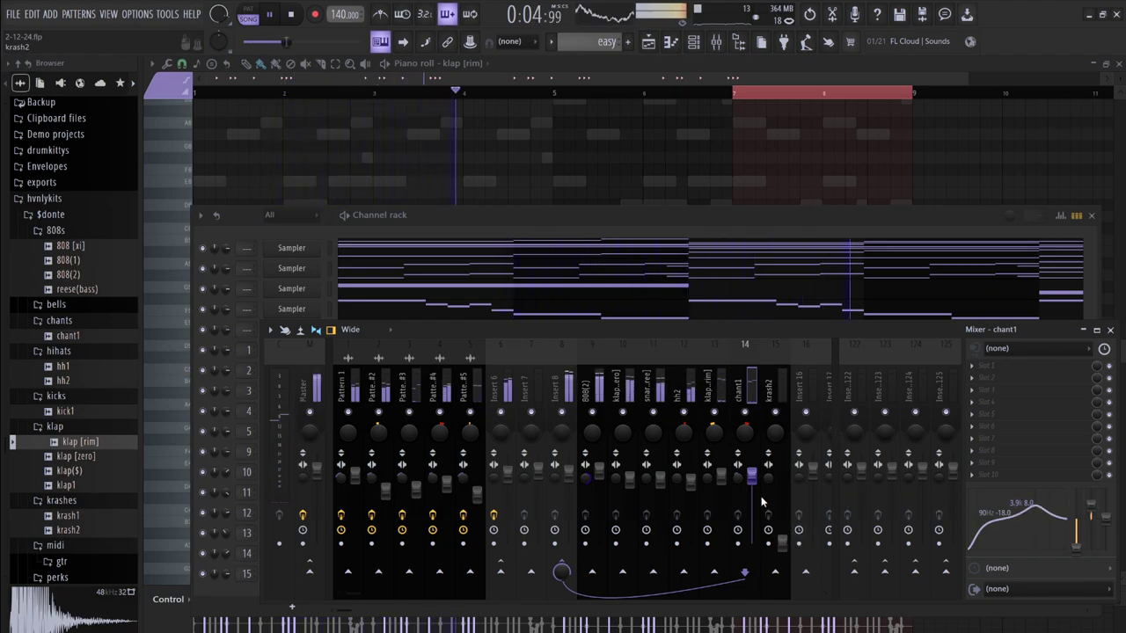
pyautogui.moveTo(751, 476); pyautogui.dragTo(751, 485)
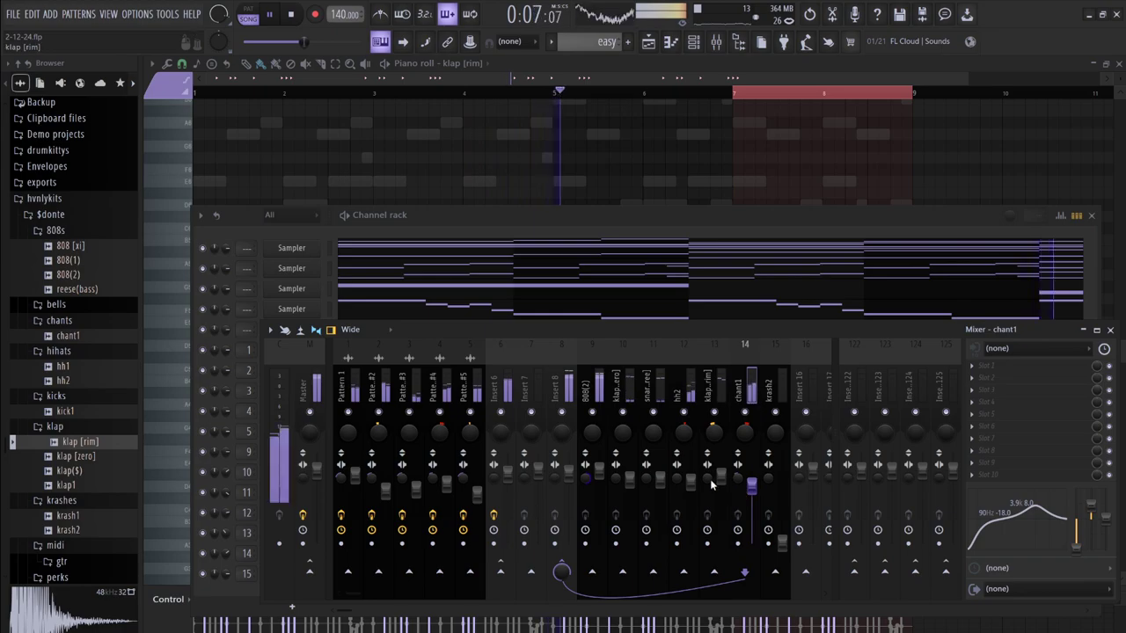
# Lower the klap [rim] fader, raise the krash2 fader, and EQ krash2 with -18 dB at 90 Hz and a 6.6 dB boost at 4.2 kHz
pyautogui.click(721, 482)
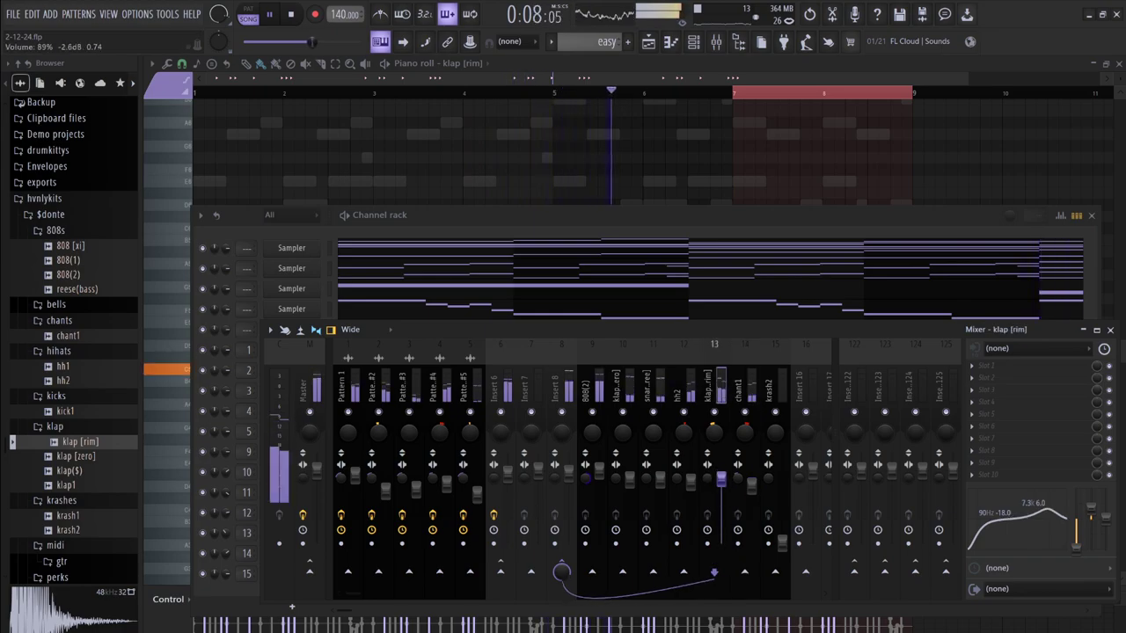
pyautogui.click(785, 547)
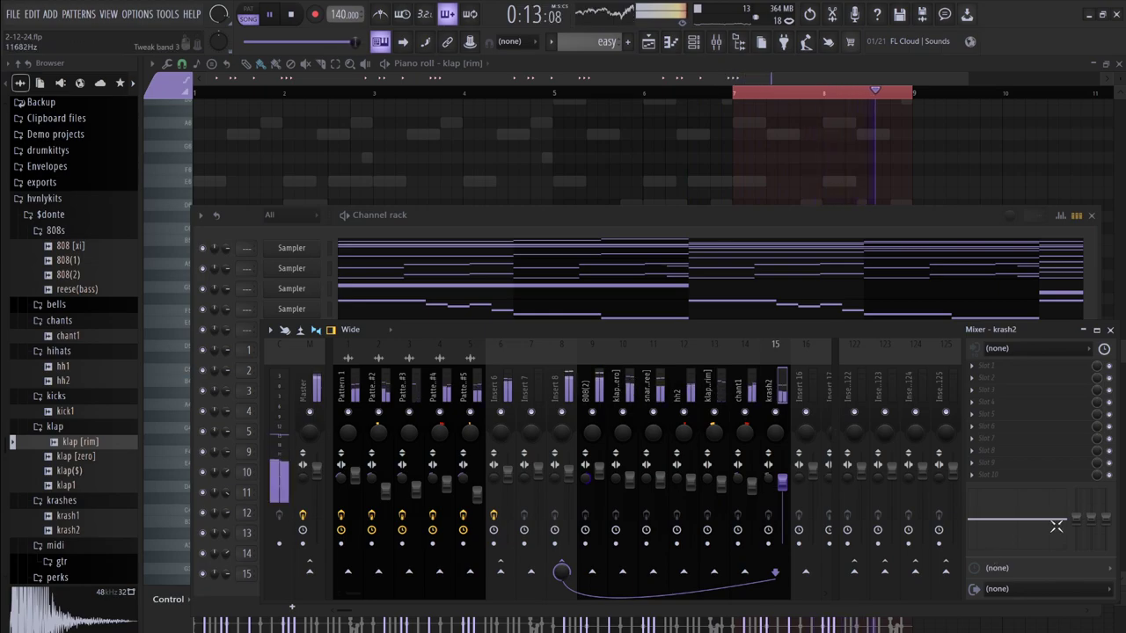
pyautogui.moveTo(1073, 523); pyautogui.dragTo(1037, 518)
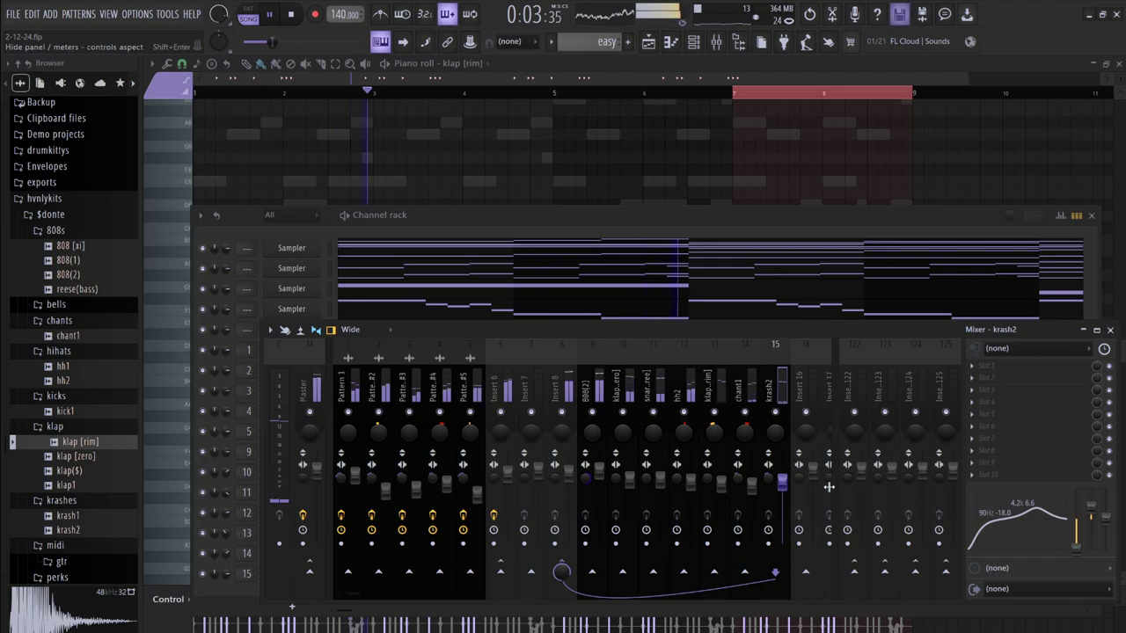
# Add the FabFilter Pro-C 2 compressor to effect slot 5 of Insert 8 with the Groovy Glue 01 bM preset
pyautogui.click(563, 440)
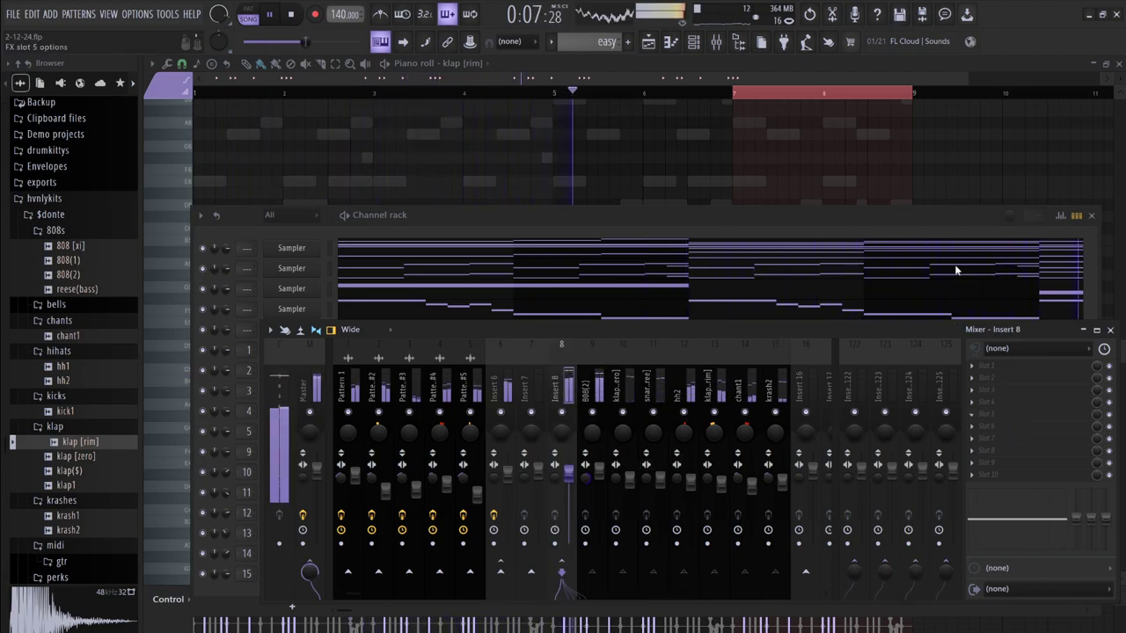
pyautogui.click(890, 148)
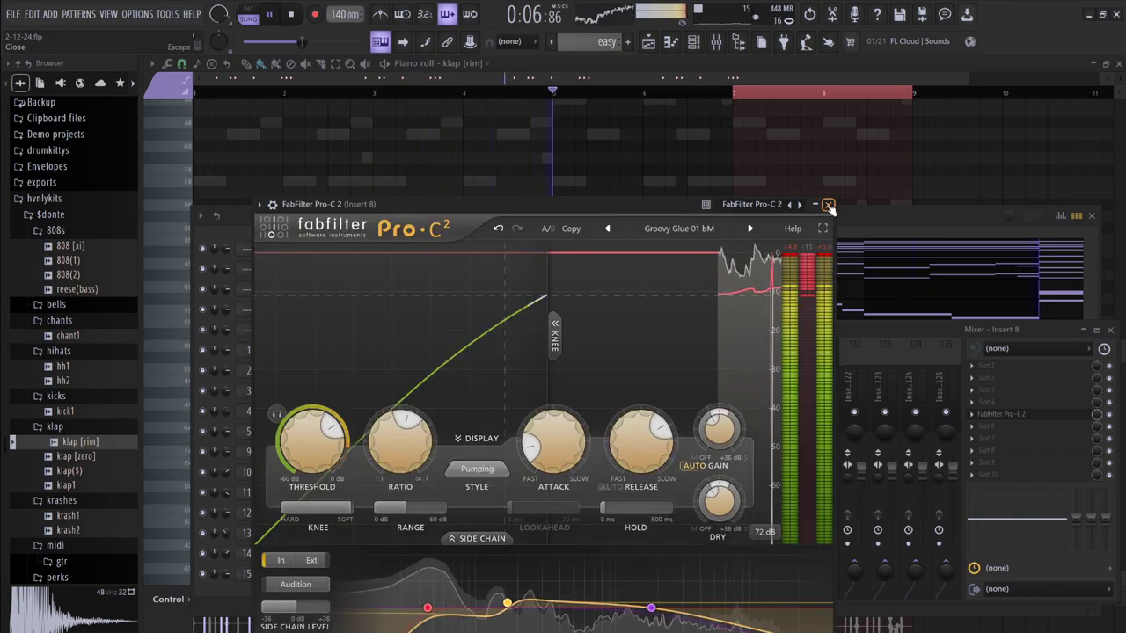
pyautogui.click(828, 204)
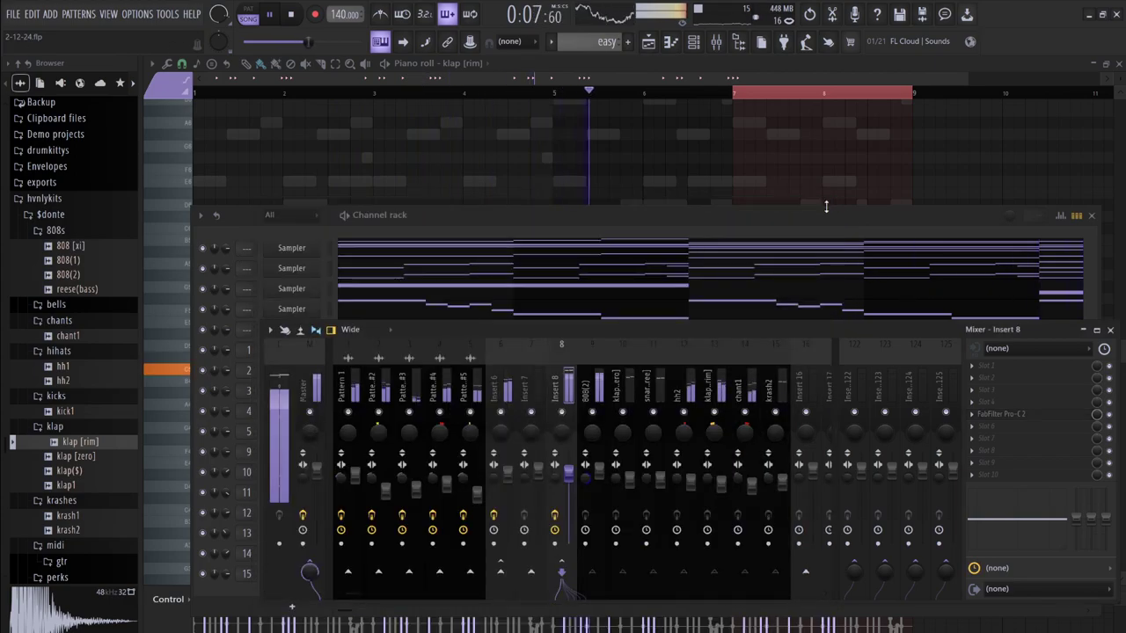
# Compare the Master and Insert 8 levels during playback and raise the 808(2) track's volume to 121%
pyautogui.click(312, 390)
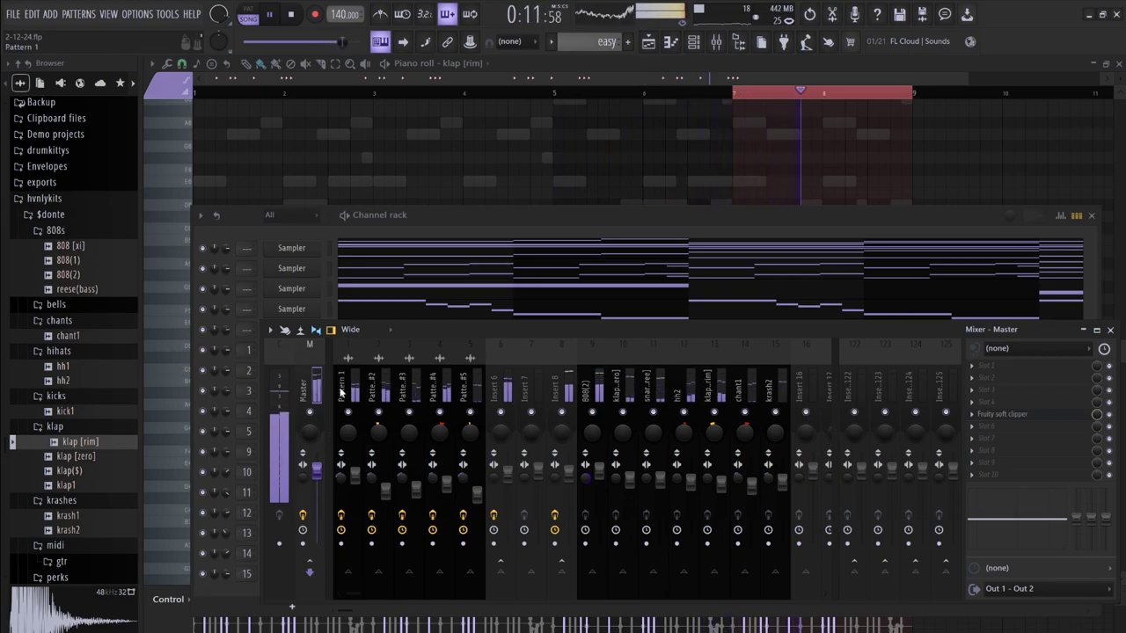
pyautogui.click(560, 389)
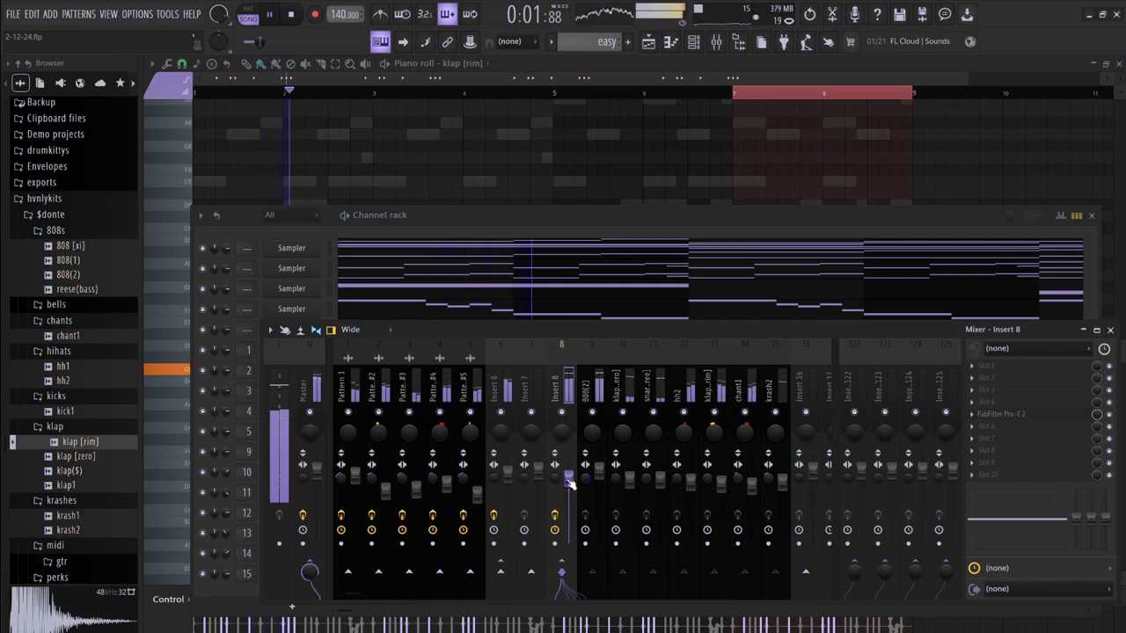
pyautogui.click(598, 464)
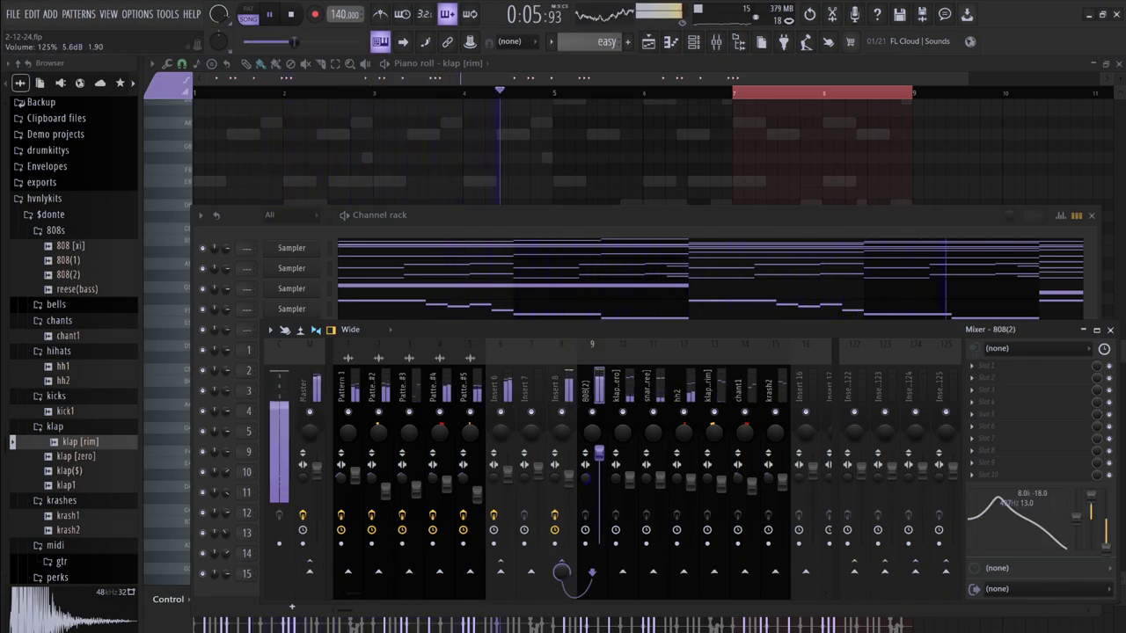
pyautogui.moveTo(598, 453); pyautogui.dragTo(599, 455)
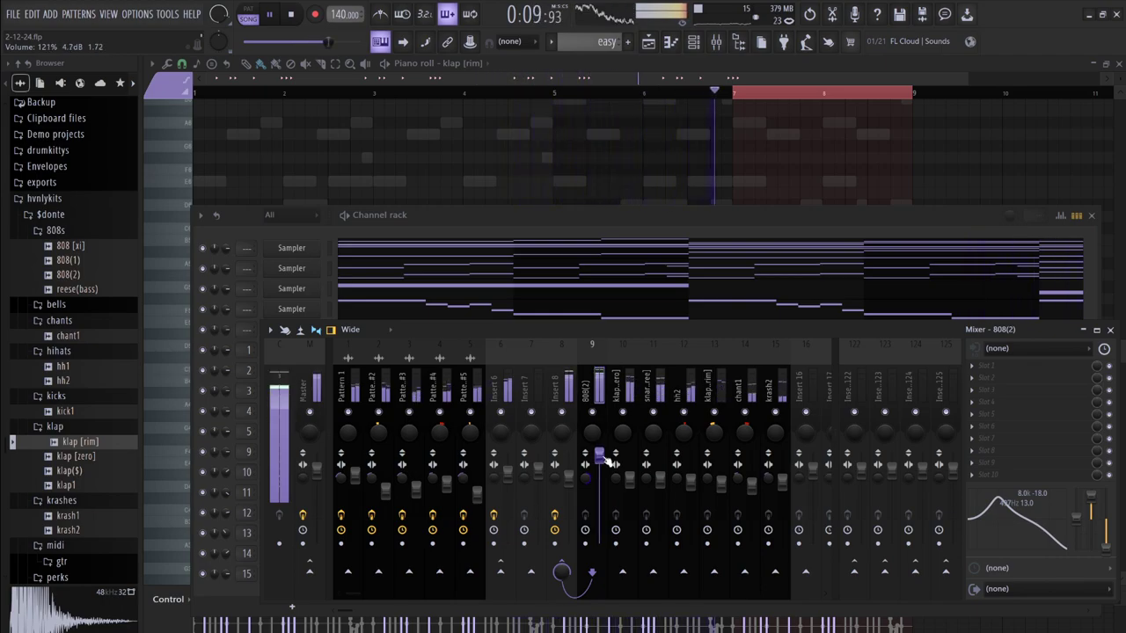
pyautogui.click(305, 392)
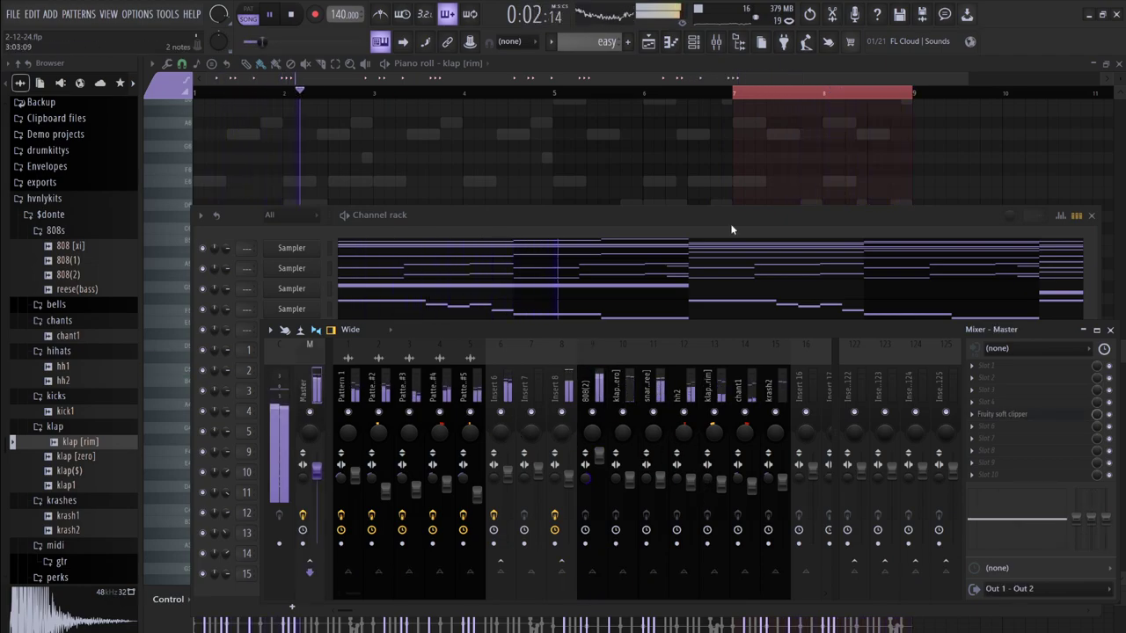
# Stop playback, remove the easy pattern clip from Track 8 of the playlist, and list the patterns for placement
pyautogui.press('space')
pyautogui.doubleClick(598, 94)
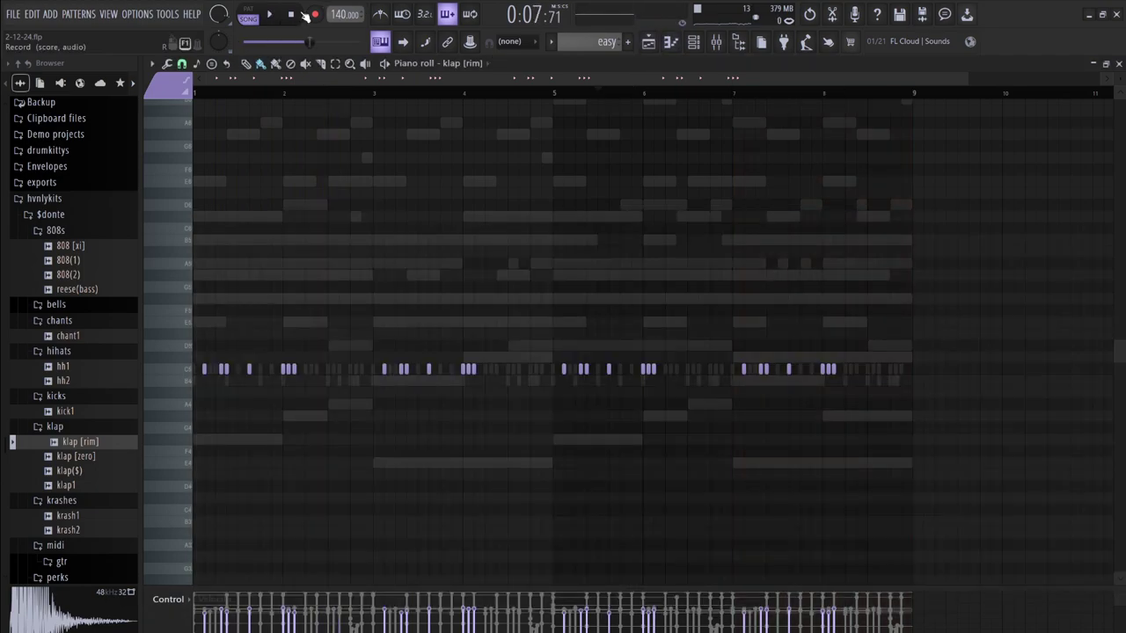
pyautogui.click(652, 43)
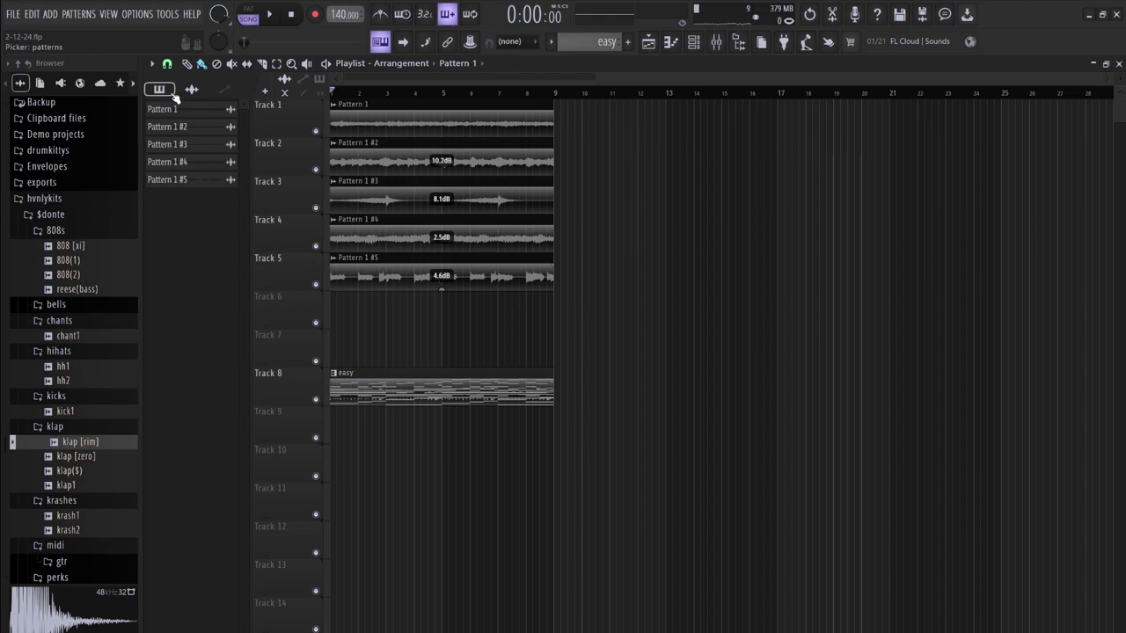
pyautogui.click(171, 92)
pyautogui.rightClick(409, 381)
pyautogui.click(192, 89)
pyautogui.click(164, 88)
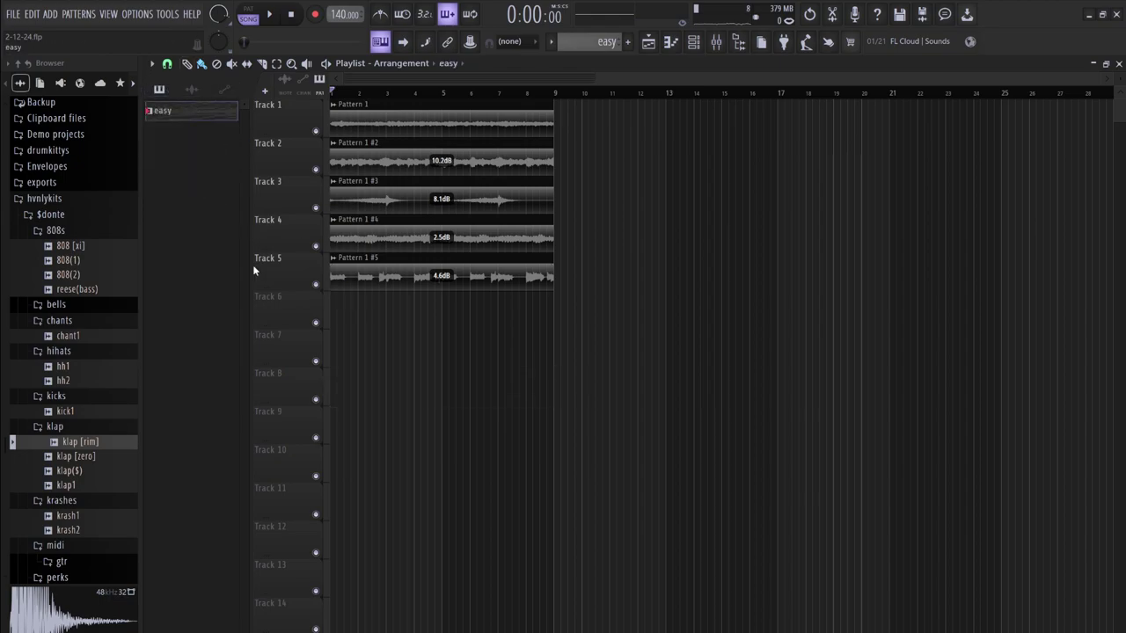
# Split the easy pattern by channel and place the 808(2) through krash2 patterns at bar 1 on Tracks 7 to 13
pyautogui.click(258, 317)
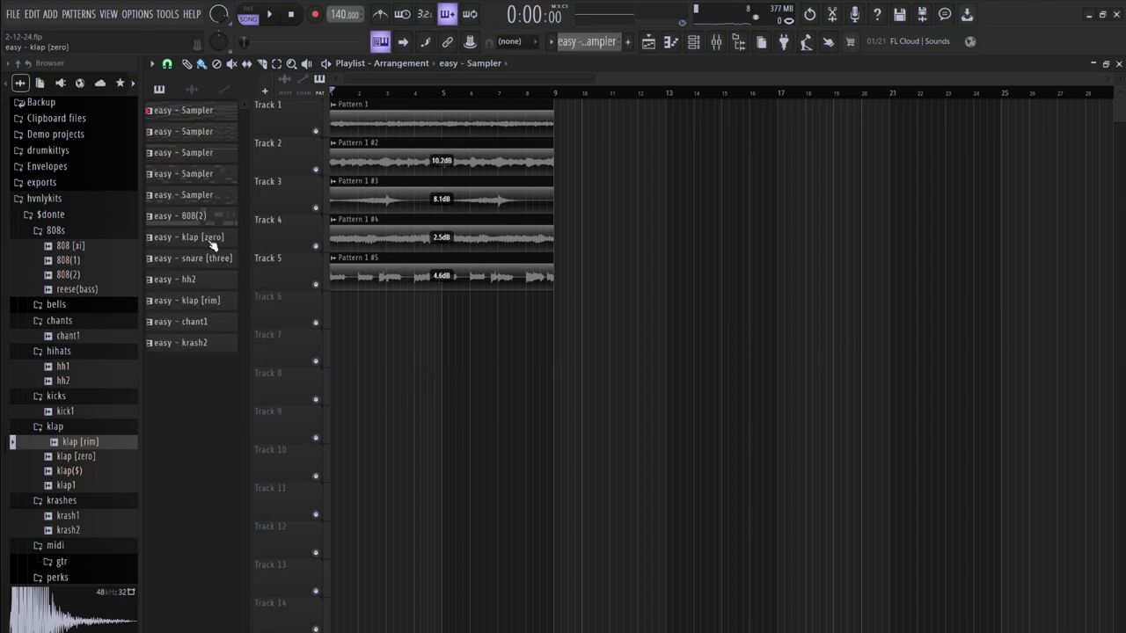
pyautogui.keyDown('shift'); pyautogui.click(200, 348); pyautogui.keyUp('shift')
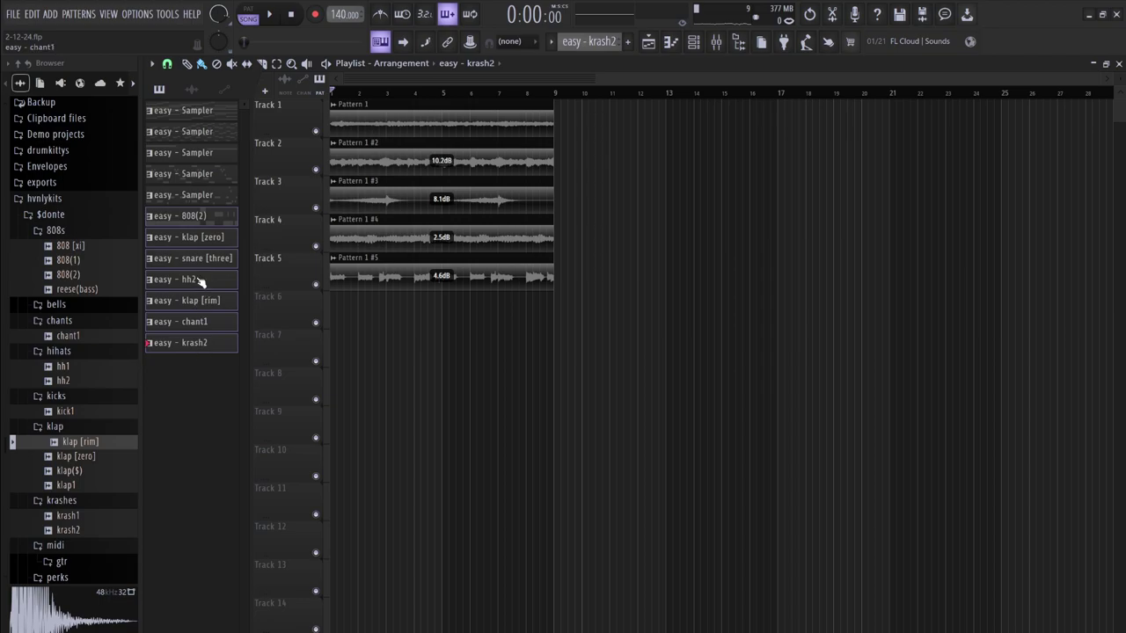
pyautogui.moveTo(179, 227); pyautogui.dragTo(357, 358)
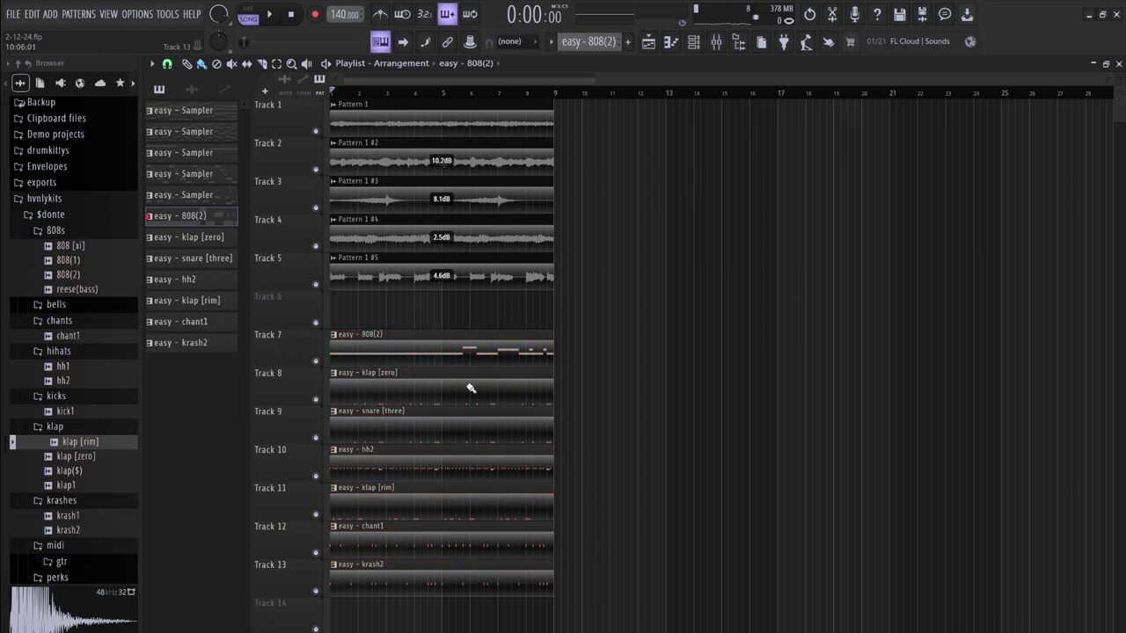
# Duplicate all melody and drum clips six times so the arrangement runs to bar 57
pyautogui.moveTo(585, 609); pyautogui.dragTo(311, 107)
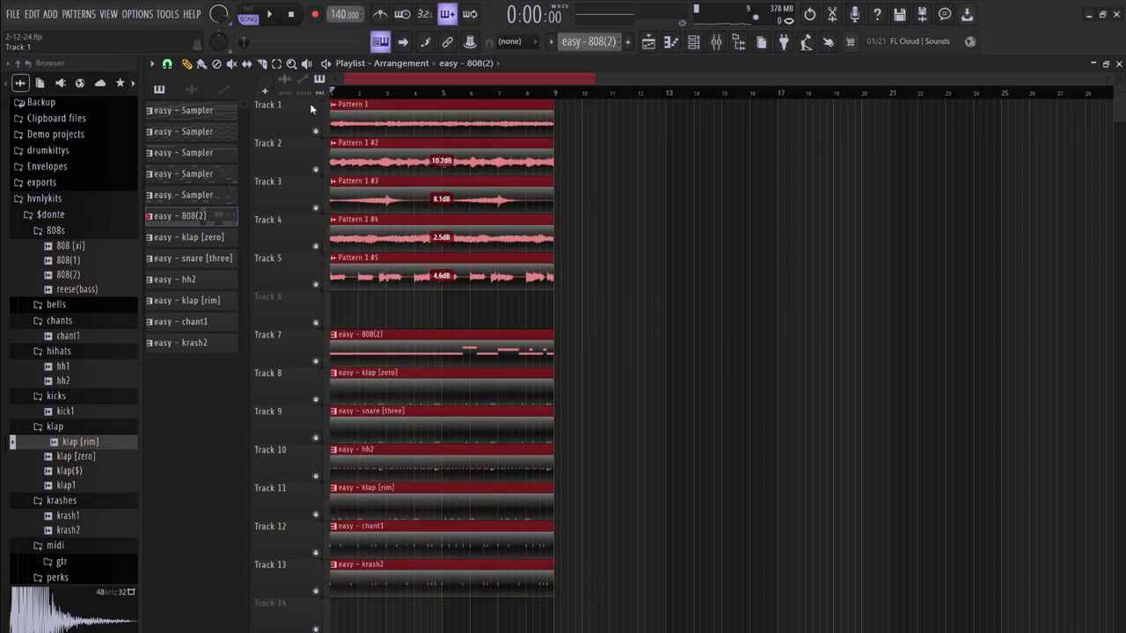
pyautogui.hotkey('ctrl', 'b')
pyautogui.hotkey('ctrl', 'b')
pyautogui.hotkey('ctrl', 'b')
pyautogui.hotkey('ctrl', 'b')
pyautogui.hotkey('ctrl', 'b')
pyautogui.hotkey('ctrl', 'b')
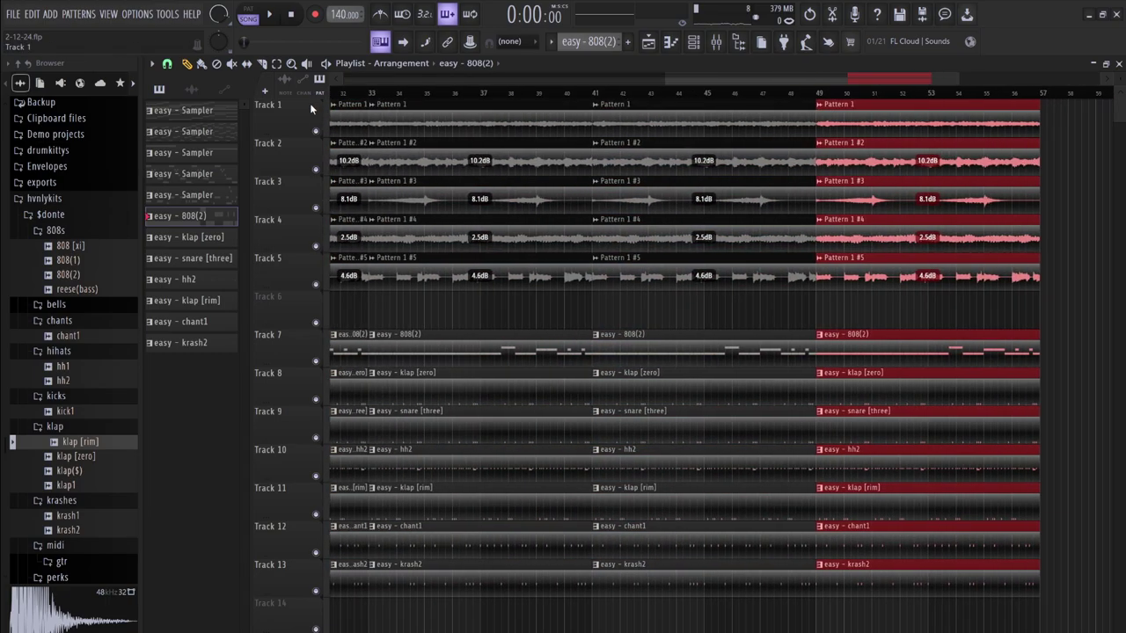
# Play the arrangement from the start, and delete the second 808(2) clip, which starts at bar 9 on Track 7
pyautogui.moveTo(665, 79); pyautogui.dragTo(263, 68)
pyautogui.press('space')
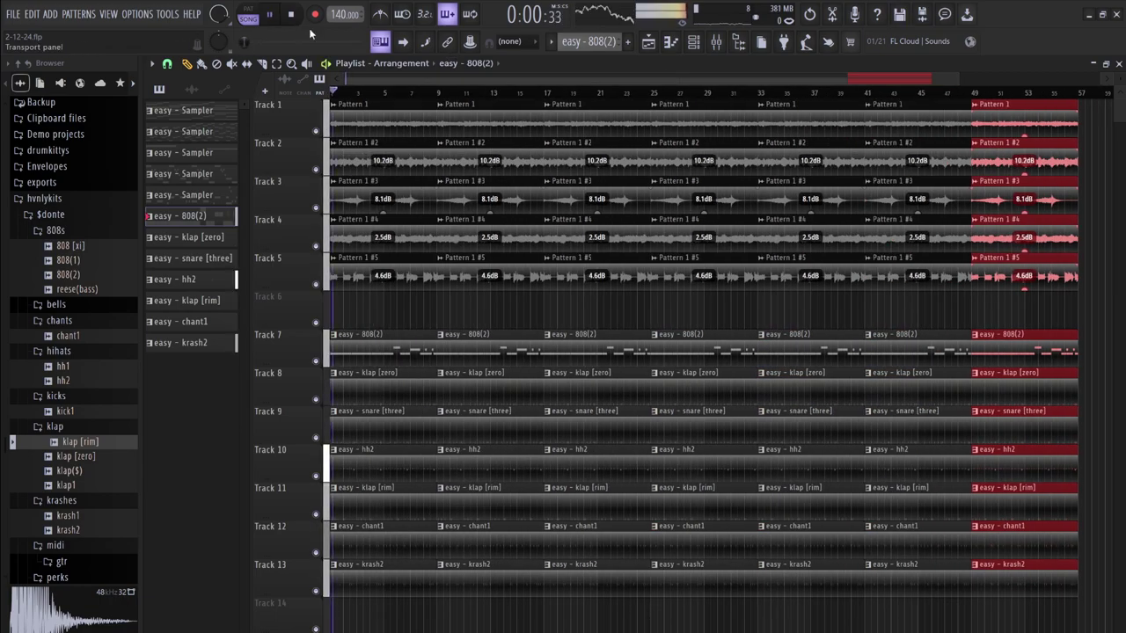
pyautogui.click(719, 44)
pyautogui.click(721, 48)
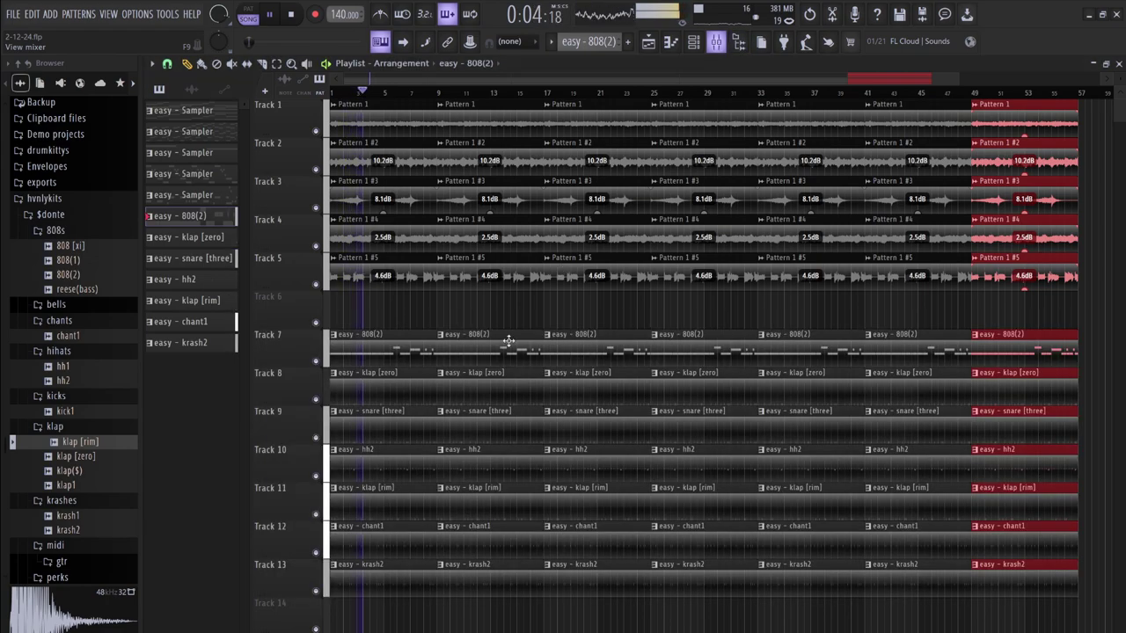
pyautogui.press('space')
pyautogui.click(464, 350)
pyautogui.rightClick(465, 351)
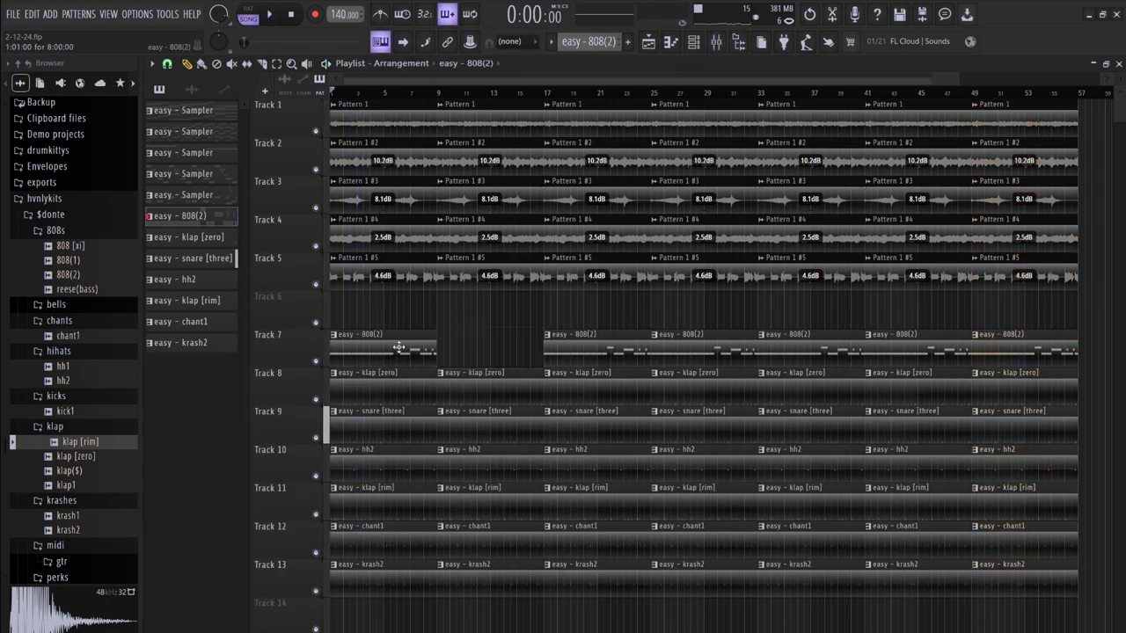
# Move the first 808(2) clip on Track 7 to start at bar 7 and play the intro
pyautogui.moveTo(401, 351); pyautogui.dragTo(433, 352)
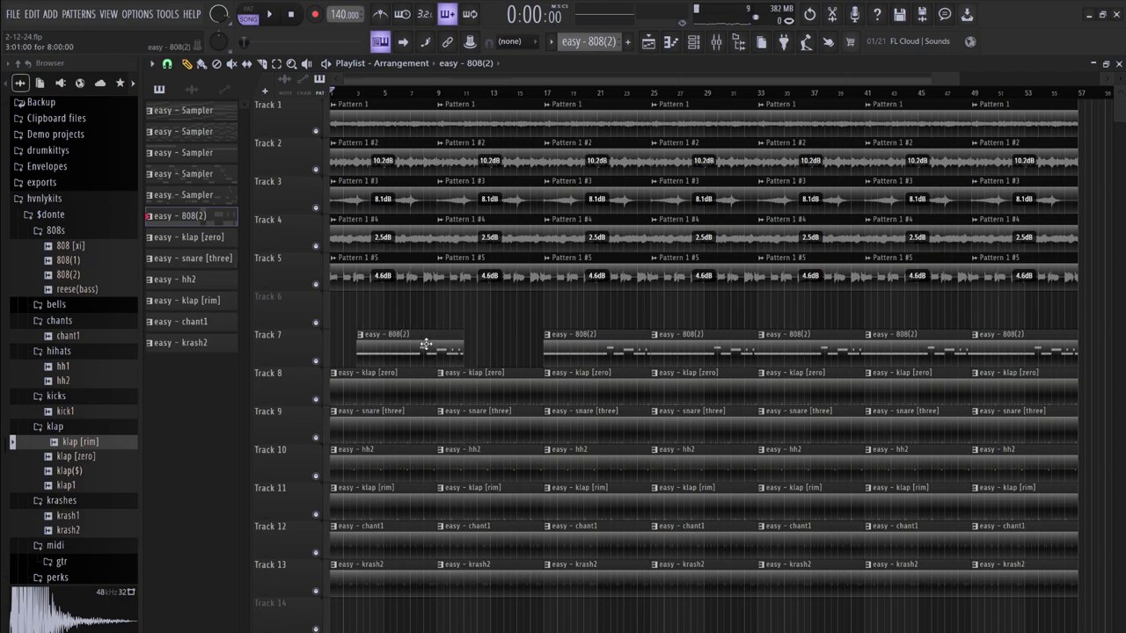
pyautogui.moveTo(426, 345); pyautogui.dragTo(475, 348)
pyautogui.press('space')
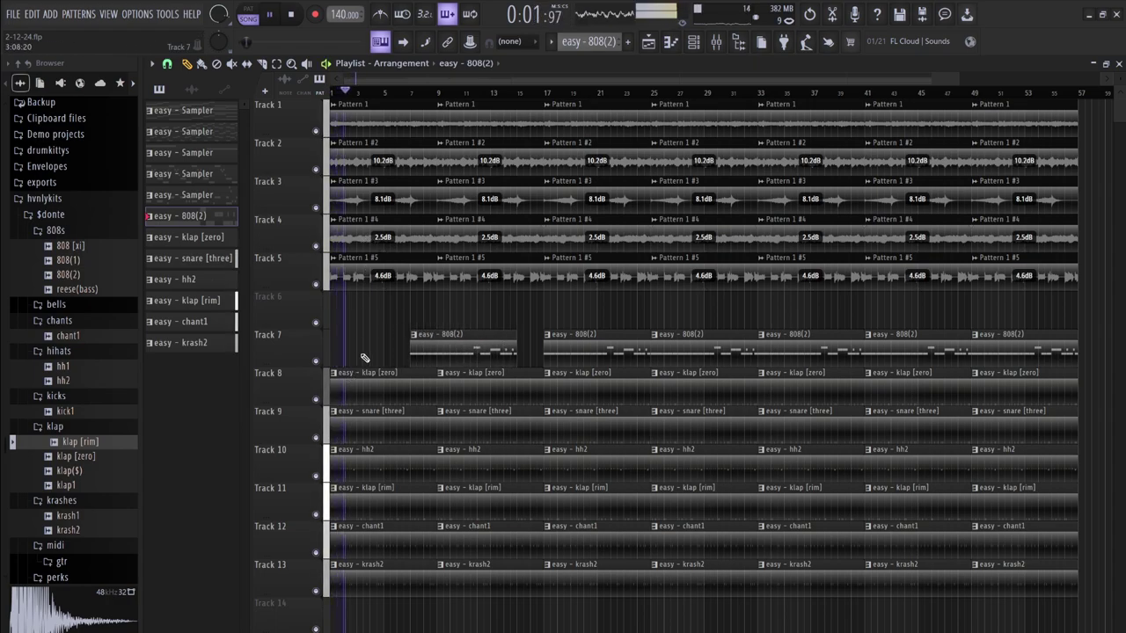
pyautogui.press('space')
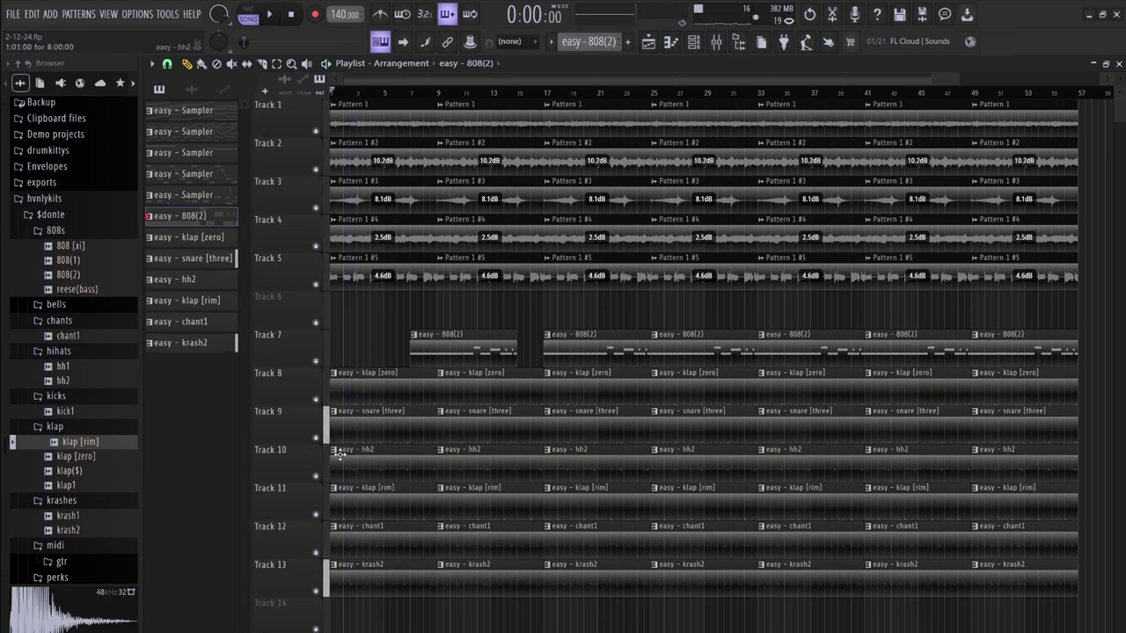
# Trim the first hh2 clip to start at bar 3 and the first krash2 clip to start at bar 5, and audition the intro
pyautogui.moveTo(335, 468); pyautogui.dragTo(359, 470)
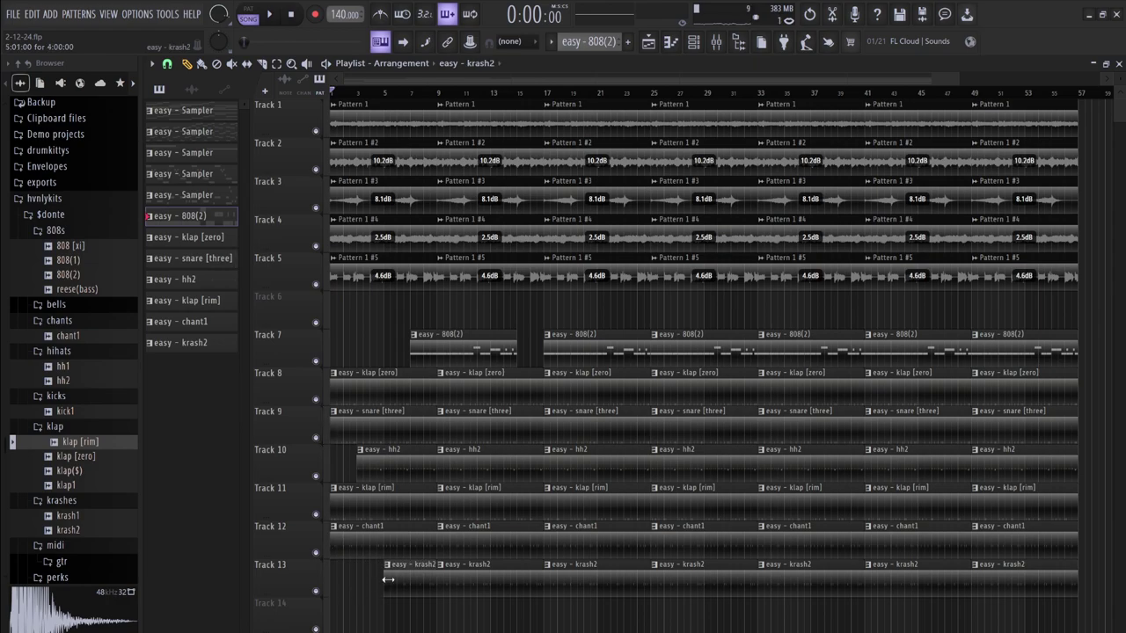
pyautogui.press('space')
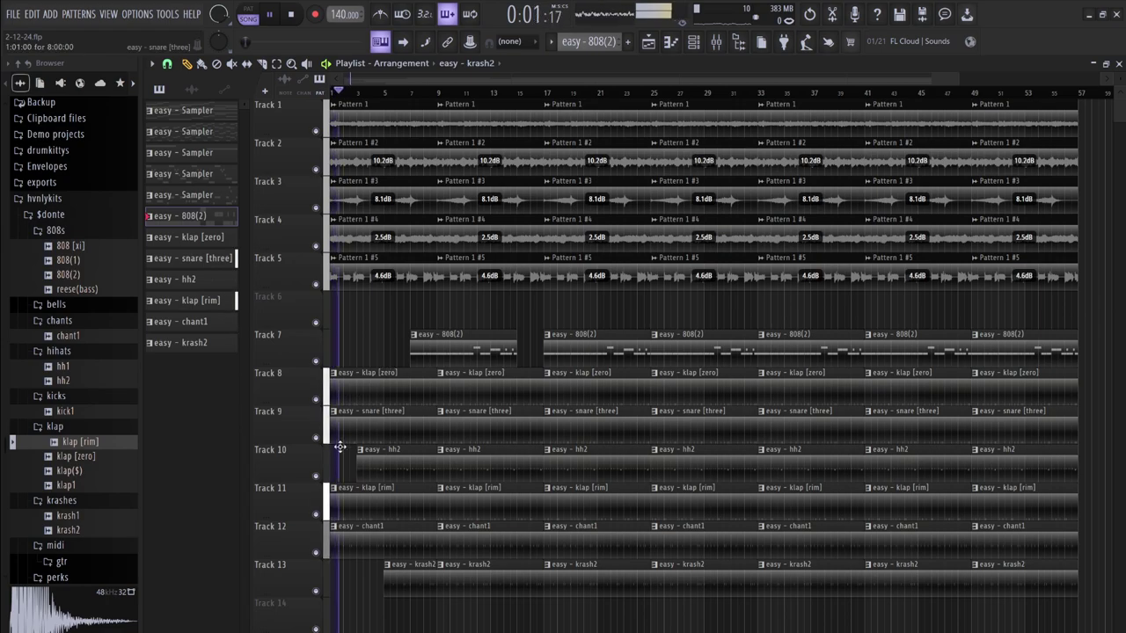
pyautogui.press('space')
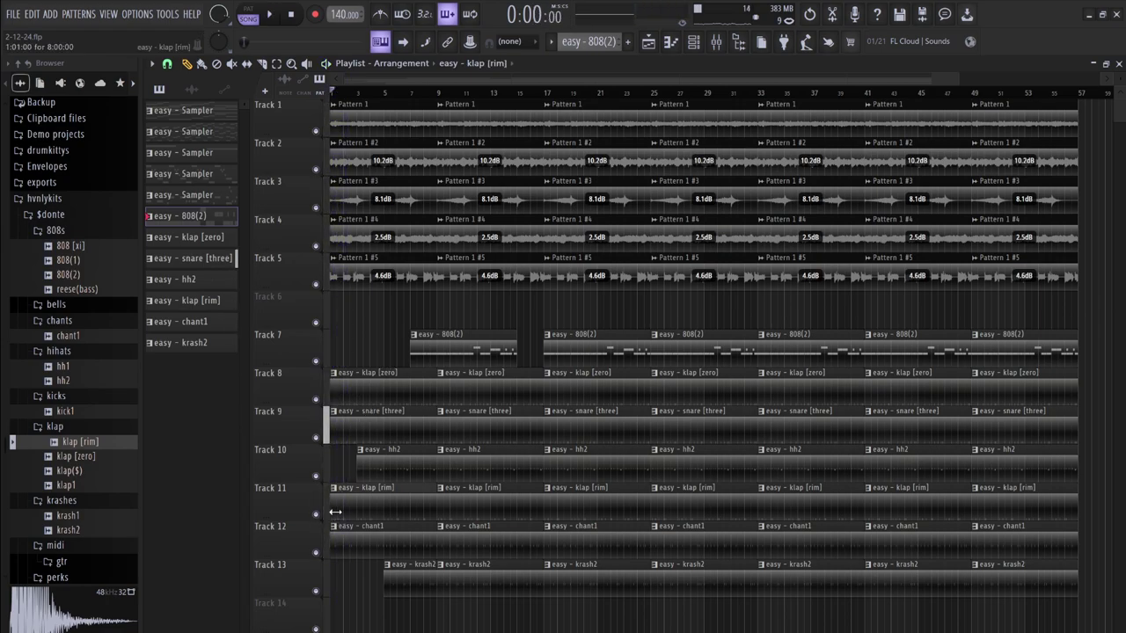
# Try a later start for the first klap [rim] clip on Track 11, and restore its start to bar 1
pyautogui.press('space')
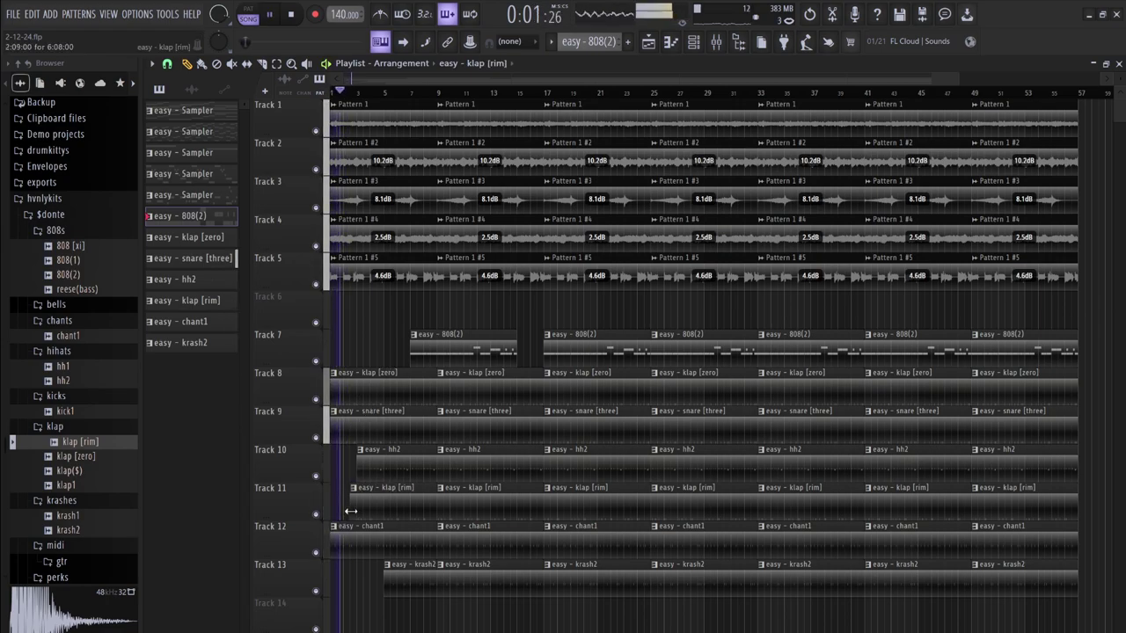
pyautogui.moveTo(350, 510); pyautogui.dragTo(308, 508)
pyautogui.press('space')
pyautogui.press('space')
# Select the first klap [zero] and snare [three] clips together and trim them to start at bar 2
pyautogui.moveTo(347, 371); pyautogui.dragTo(355, 445)
pyautogui.press('space')
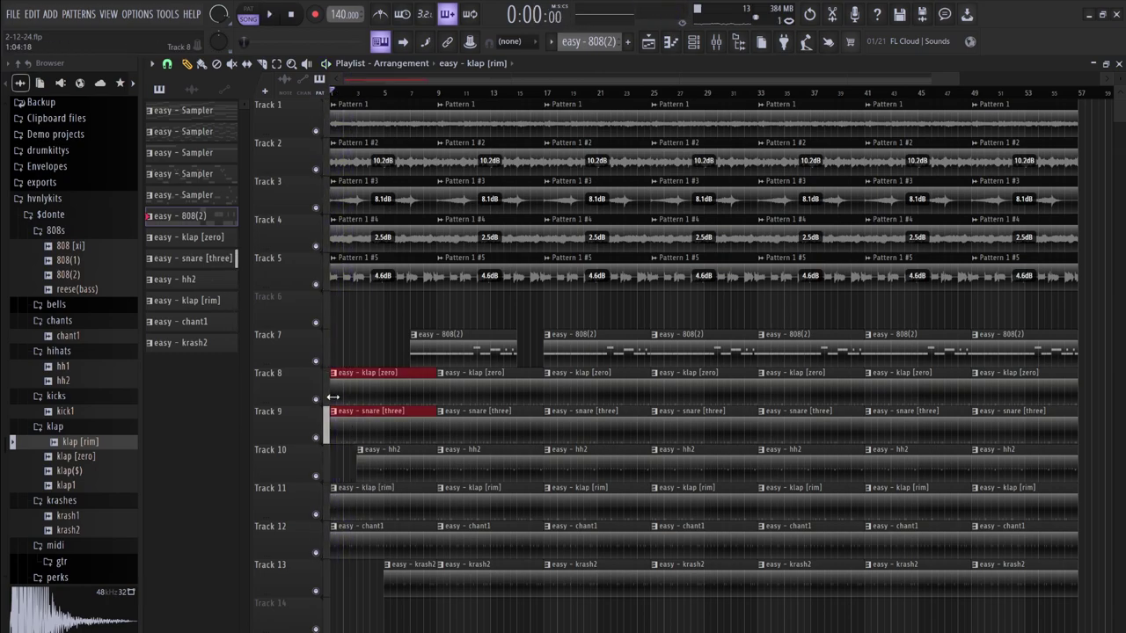
pyautogui.press('space')
pyautogui.moveTo(350, 397); pyautogui.dragTo(341, 398)
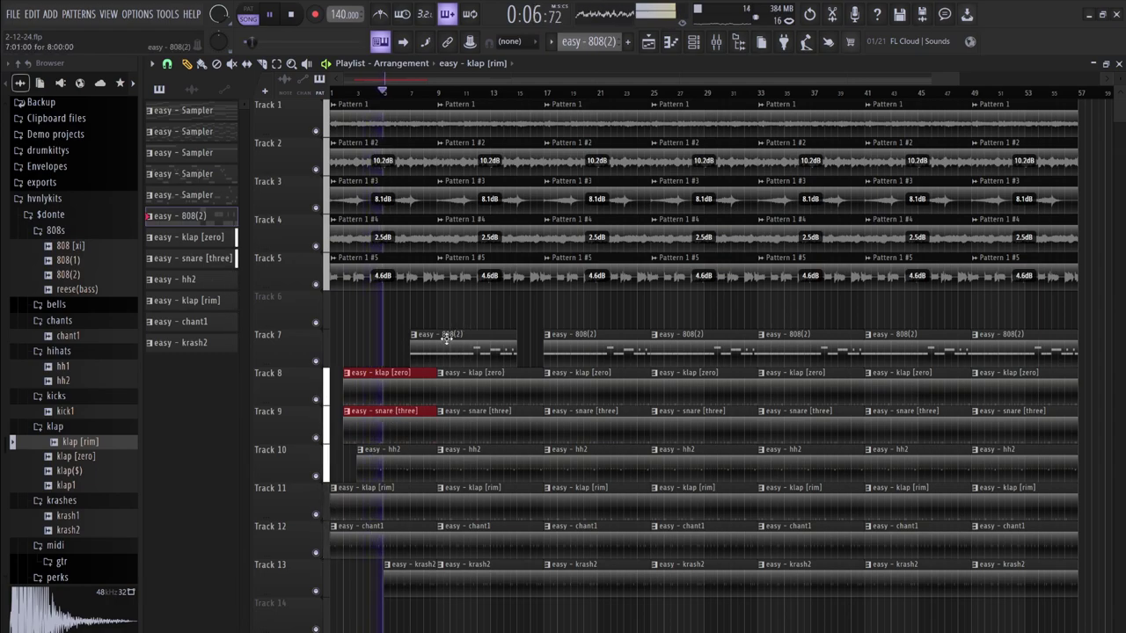
# Move the first 808(2) clip to start at bar 9 and trim the first drum clips on Tracks 8 to 13 to end at bar 8
pyautogui.moveTo(446, 339); pyautogui.dragTo(482, 343)
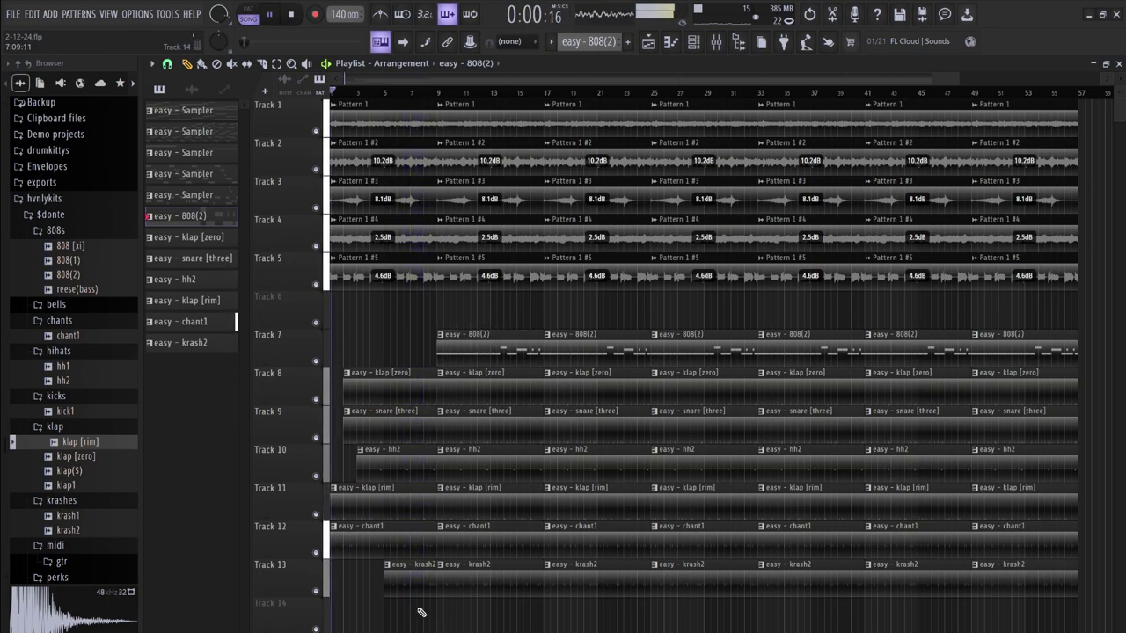
pyautogui.moveTo(417, 612); pyautogui.dragTo(421, 373)
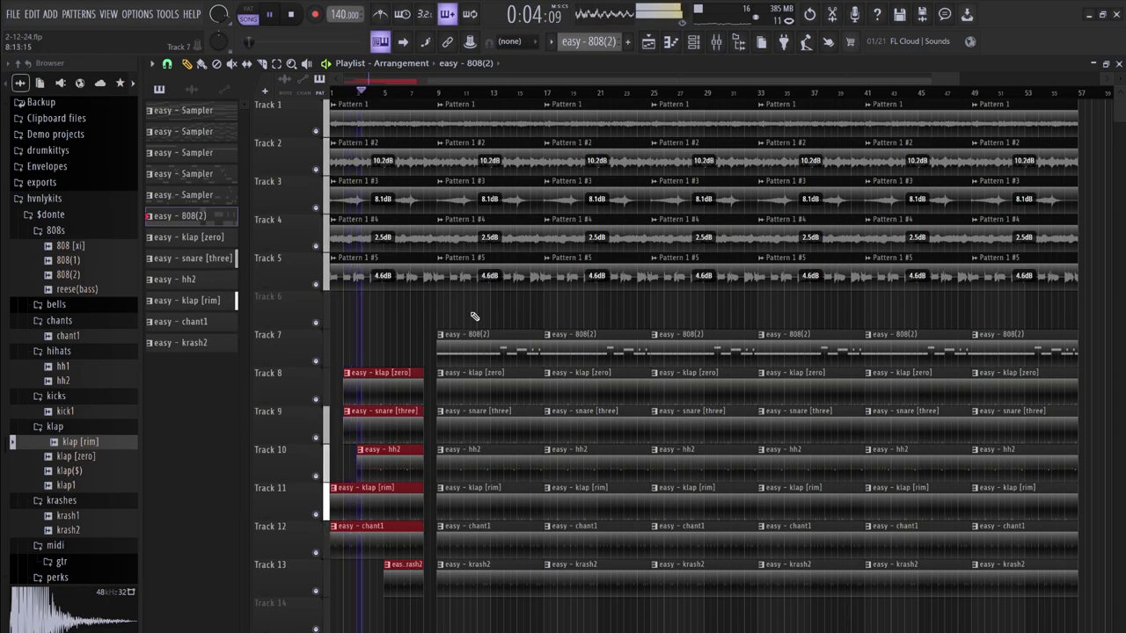
# Add a four-bar 808(2) clip with the pattern's second half at bar 5 on Track 7, and audition the intro
pyautogui.moveTo(474, 339); pyautogui.dragTo(385, 360)
pyautogui.press('space')
pyautogui.press('space')
pyautogui.press('space')
pyautogui.press('space')
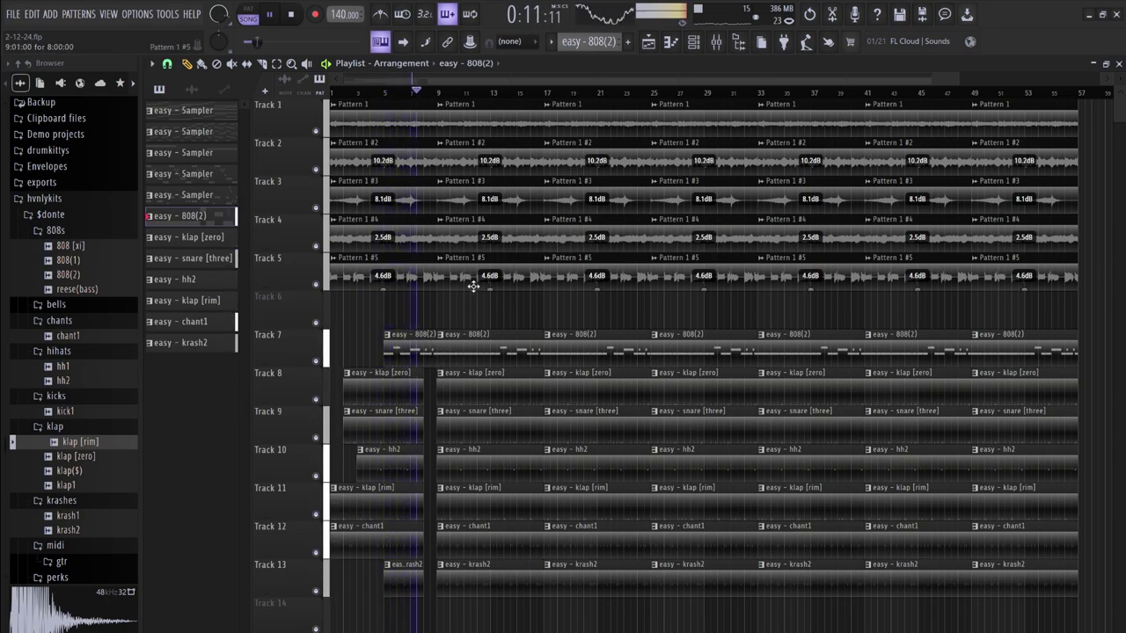
# Restart playback and move the four-bar 808(2) clip on Track 7 to start at bar 3
pyautogui.press('space')
pyautogui.press('space')
pyautogui.moveTo(404, 341); pyautogui.dragTo(370, 329)
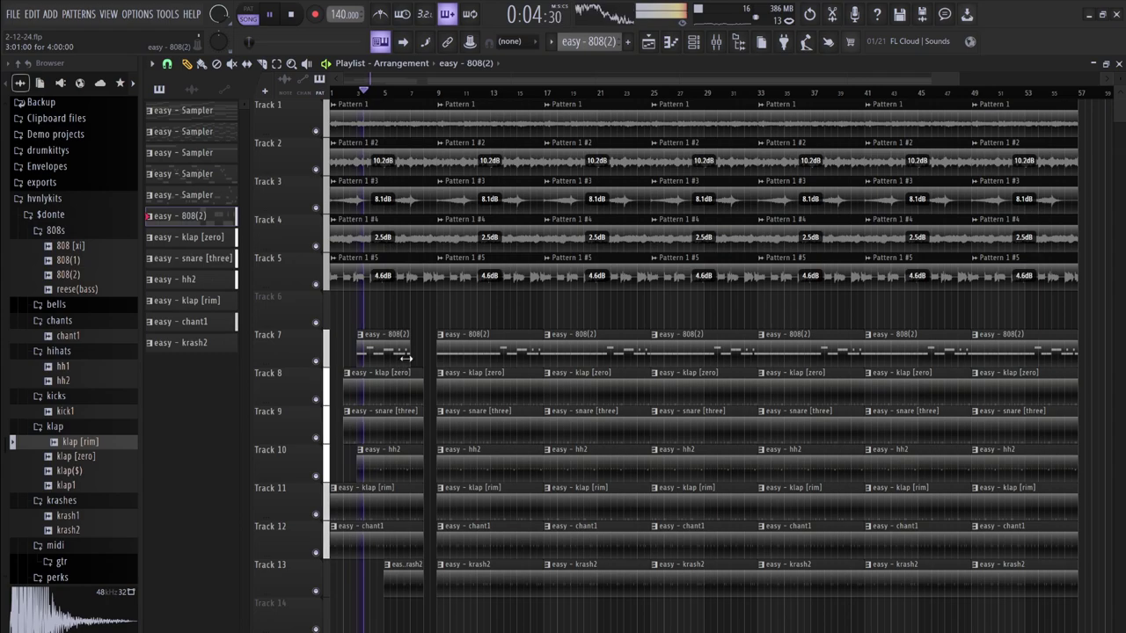
# Trim the bar 17 808(2) clip on Track 7 to start at bar 19 and delete the Pattern 1 #5 clip at bar 17 on Track 5
pyautogui.moveTo(408, 345); pyautogui.dragTo(429, 346)
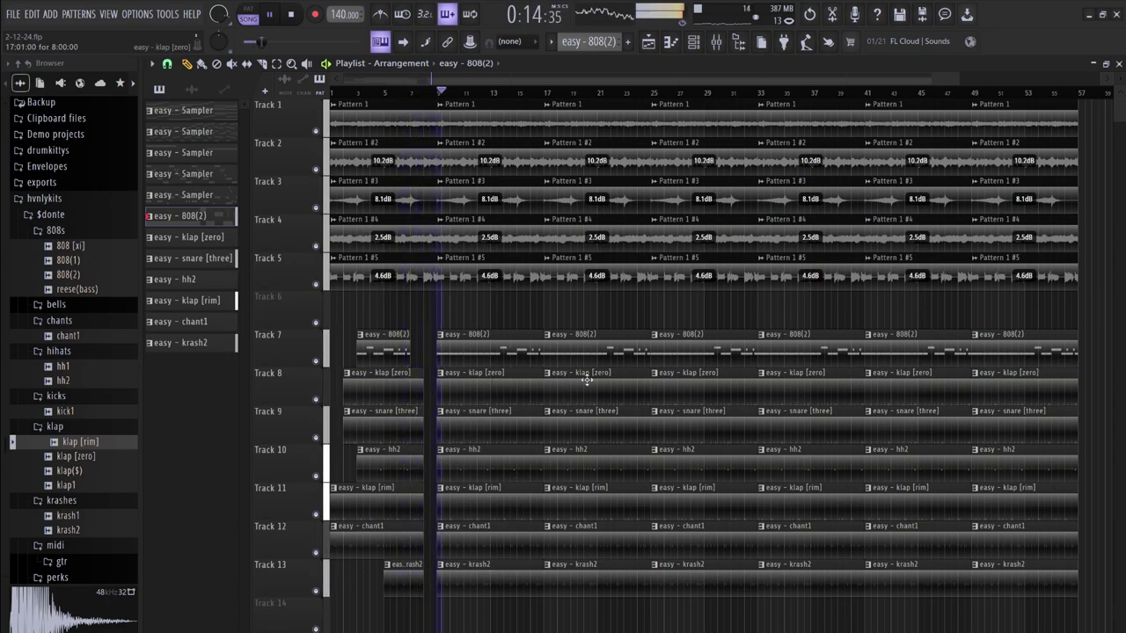
pyautogui.moveTo(545, 352); pyautogui.dragTo(572, 352)
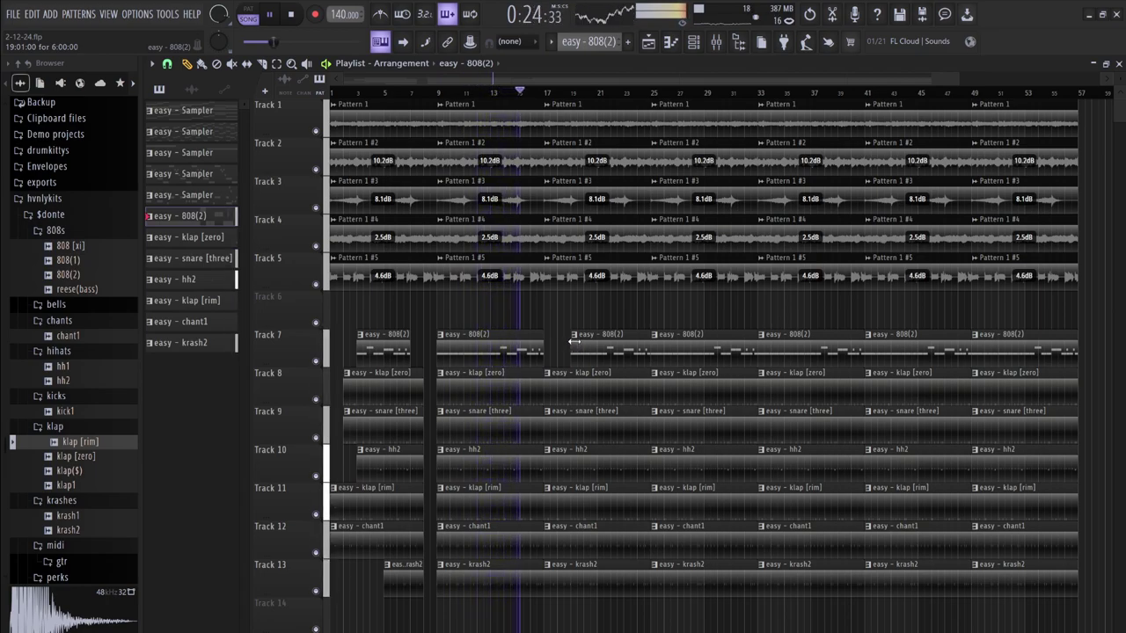
pyautogui.rightClick(579, 279)
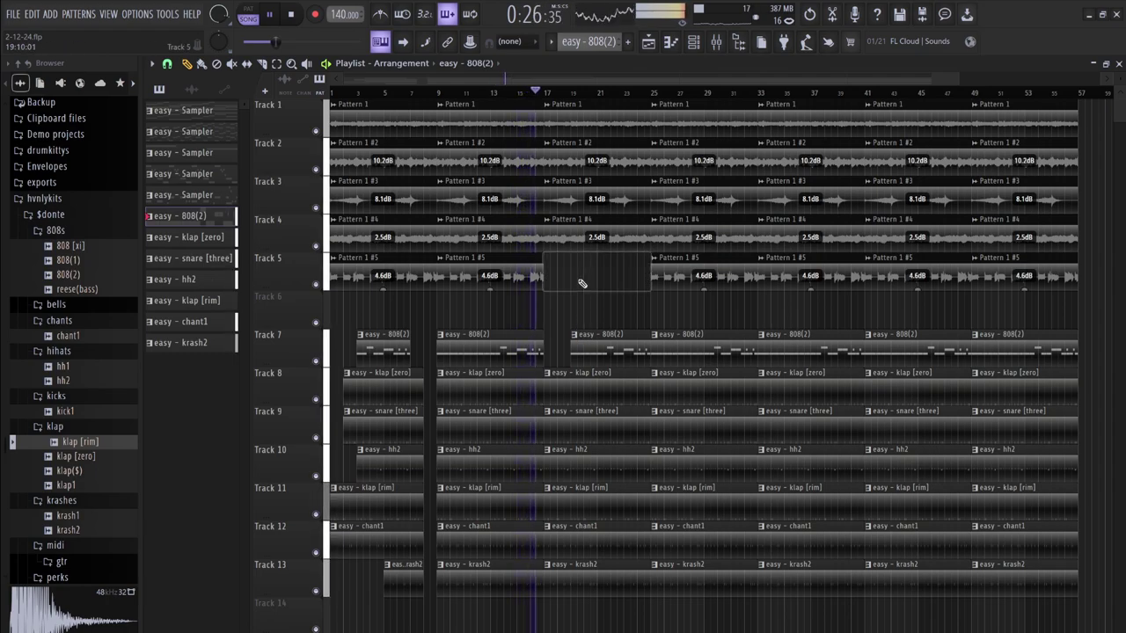
# Try the section at bar 17 without the Pattern 1 #3 clip on Track 3, and put the clip back
pyautogui.rightClick(576, 199)
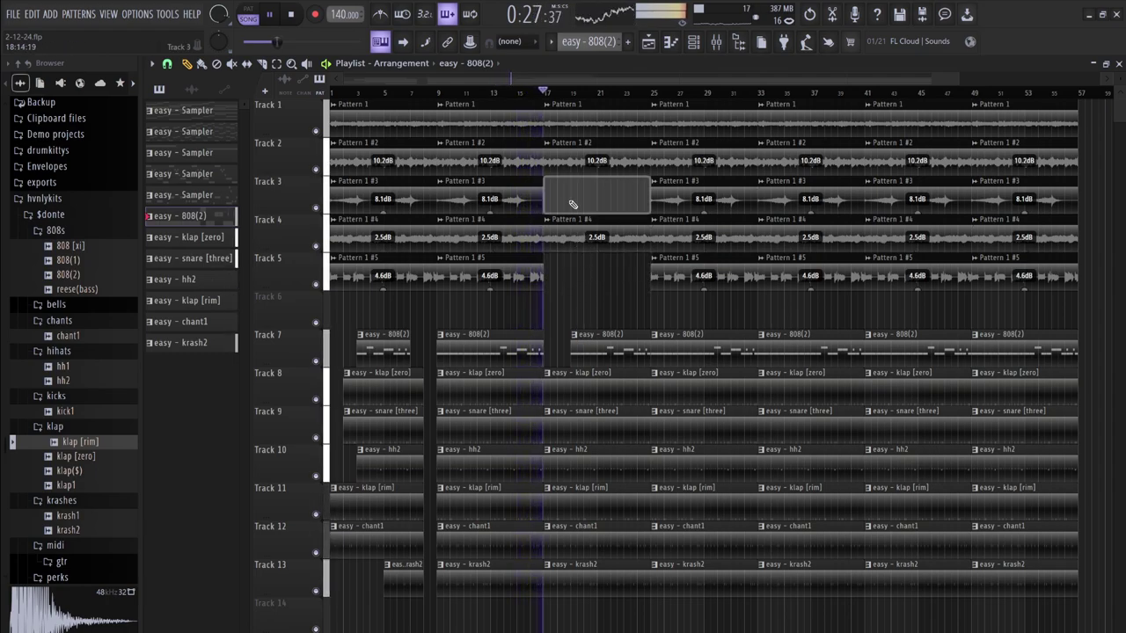
pyautogui.click(704, 48)
pyautogui.click(706, 49)
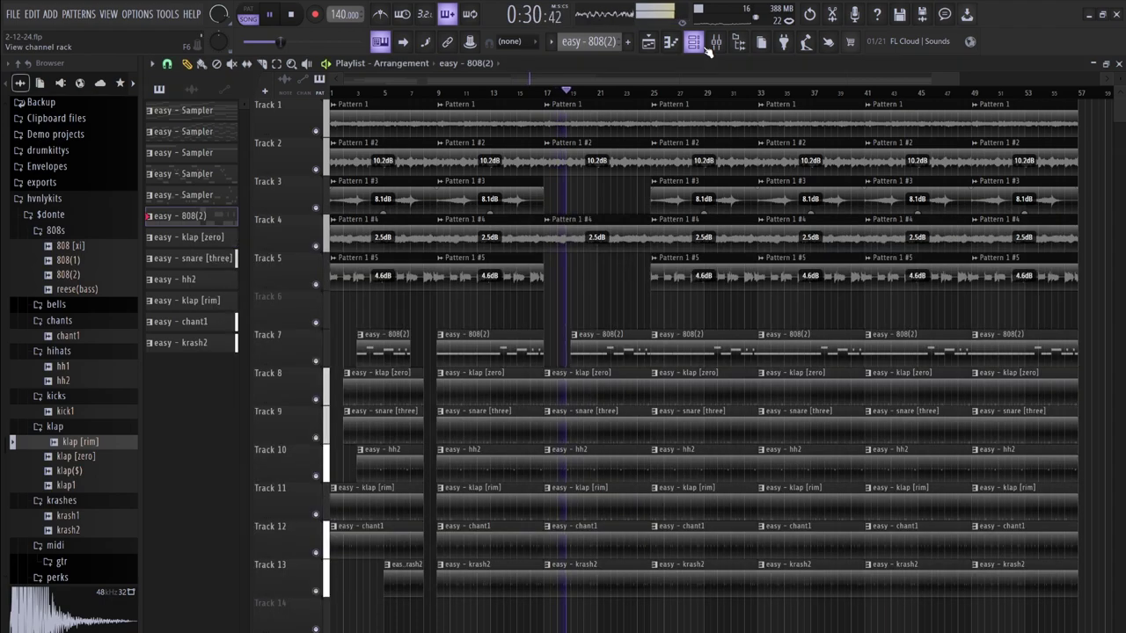
pyautogui.press('space')
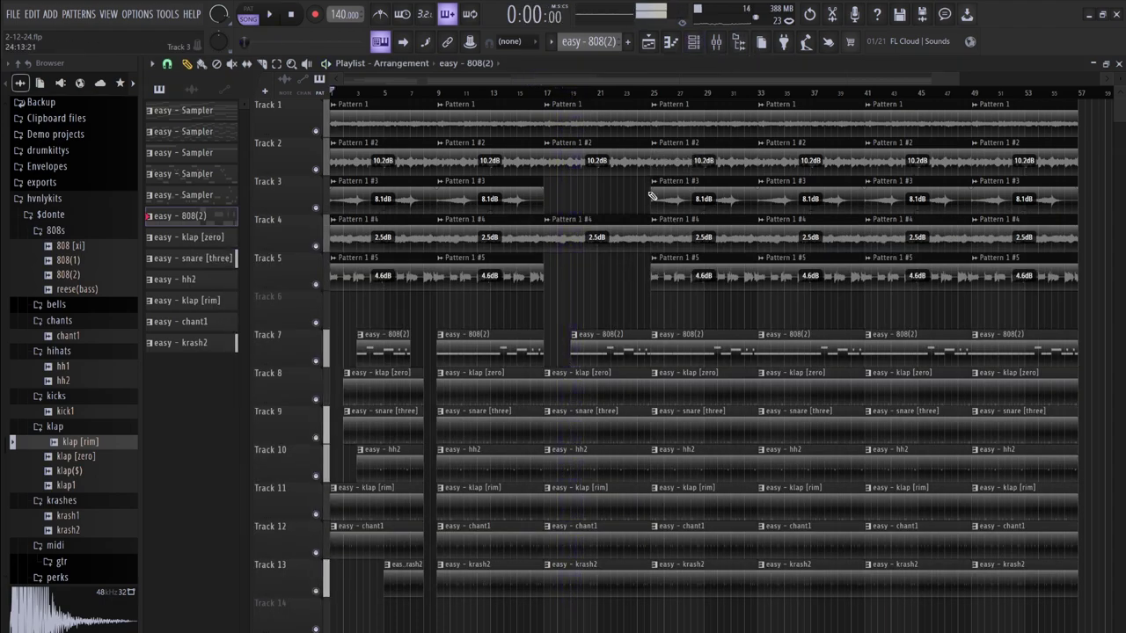
pyautogui.click(583, 194)
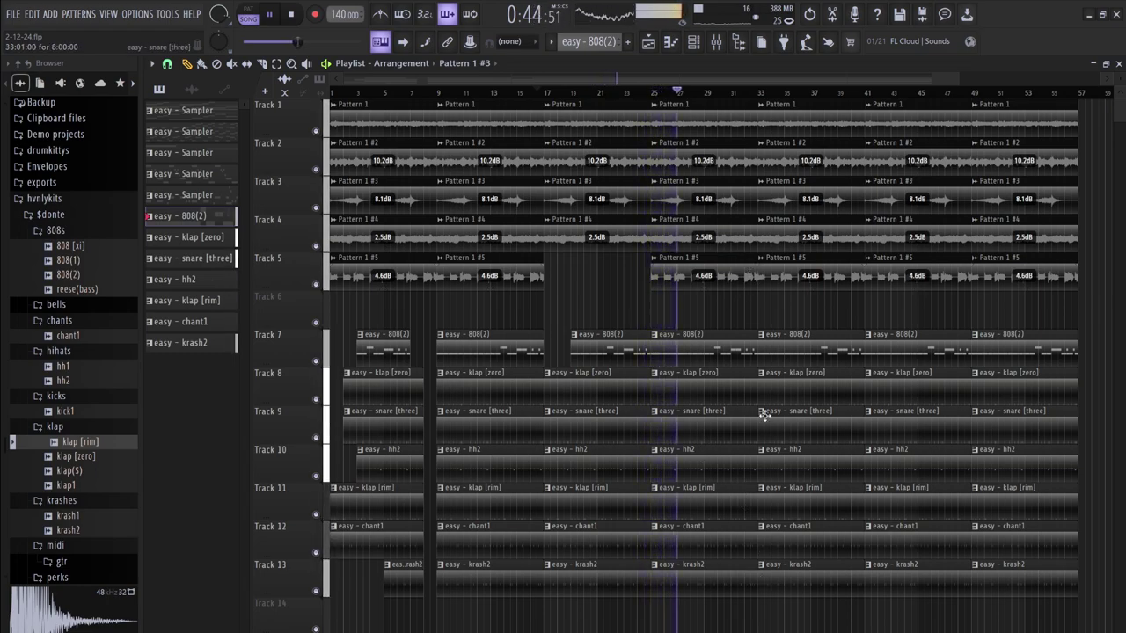
# On Track 7, trim the bar 25 808(2) clip to end at bar 32, and split the bar 33 clip and shorten it to mid-bar 39
pyautogui.moveTo(750, 331); pyautogui.dragTo(741, 334)
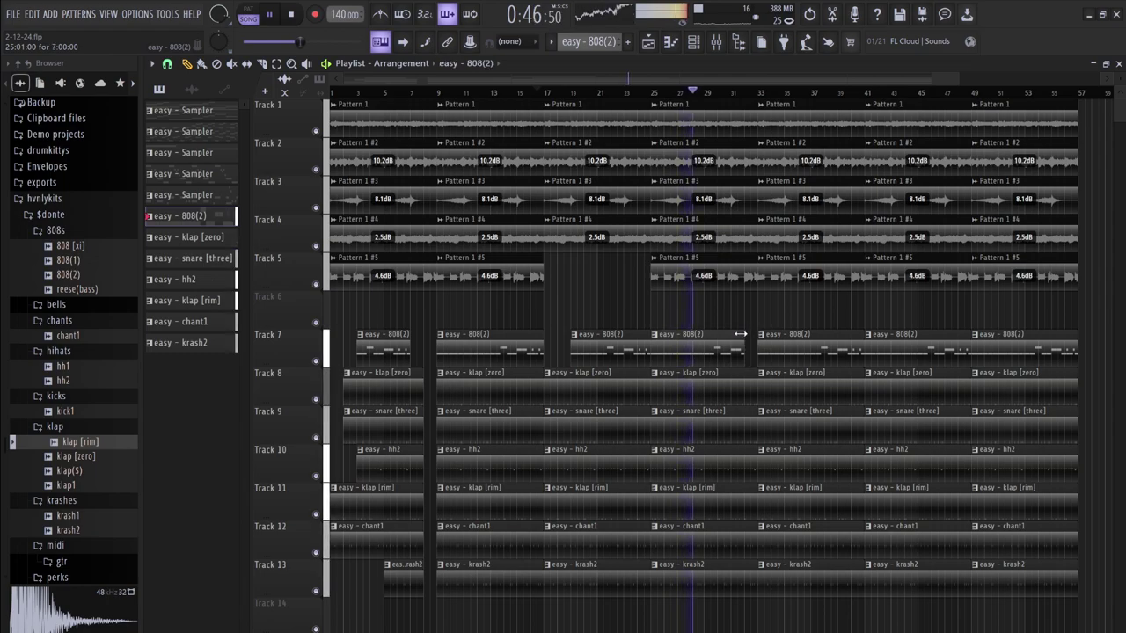
pyautogui.click(803, 346)
pyautogui.moveTo(857, 337); pyautogui.dragTo(839, 351)
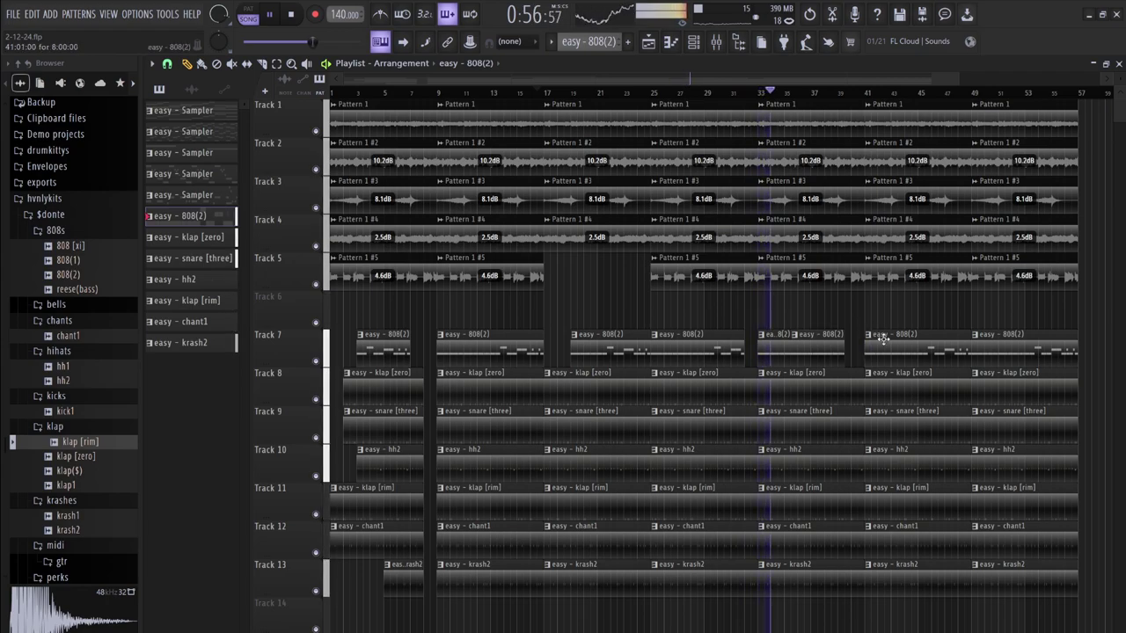
# Add a short 808(2) clip on Track 6 running from the middle of bar 39 to bar 41
pyautogui.click(848, 308)
pyautogui.moveTo(890, 313); pyautogui.dragTo(919, 315)
pyautogui.moveTo(840, 314); pyautogui.dragTo(863, 316)
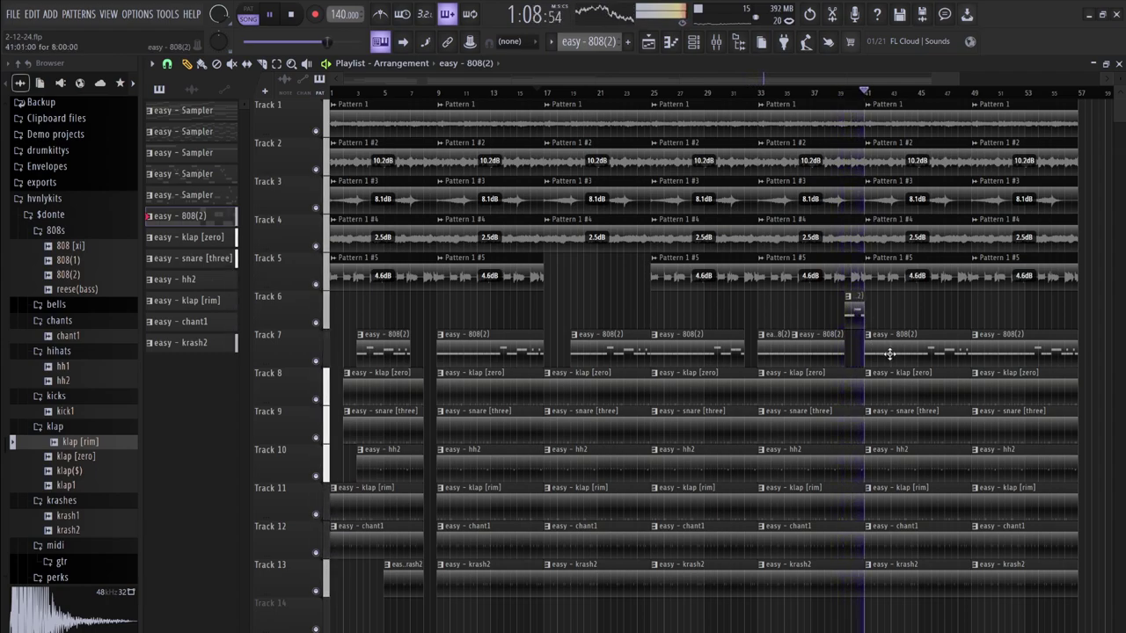
# Audition from bar 32 while deleting the bar 33 clips on Tracks 4 and 3 and the 808(2) clip at bar 41 on Track 7
pyautogui.click(745, 92)
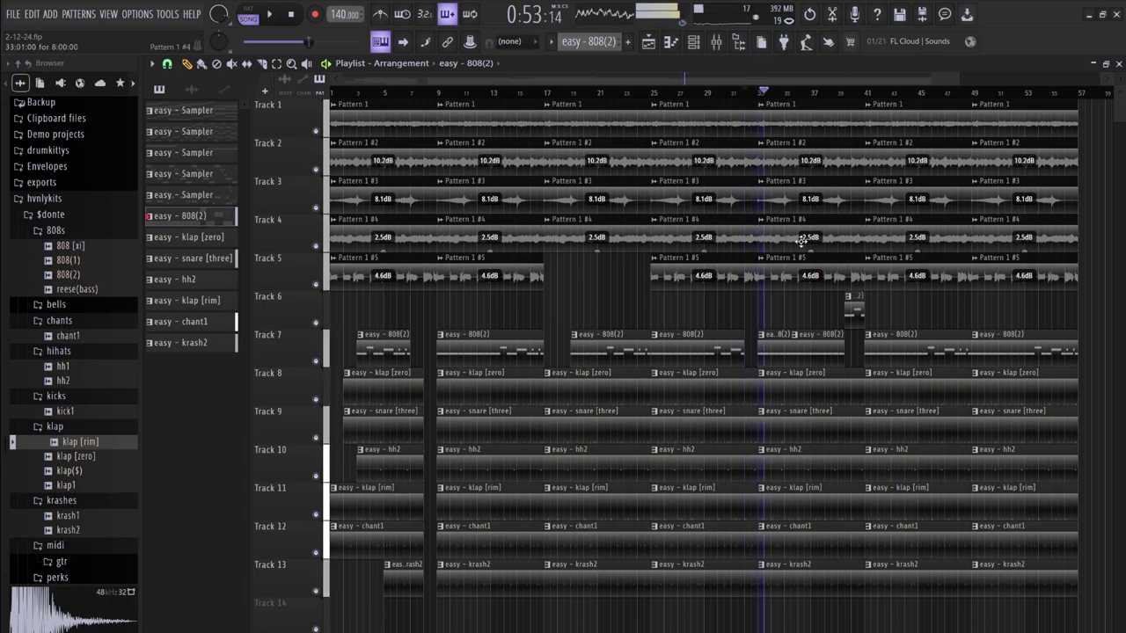
pyautogui.rightClick(794, 247)
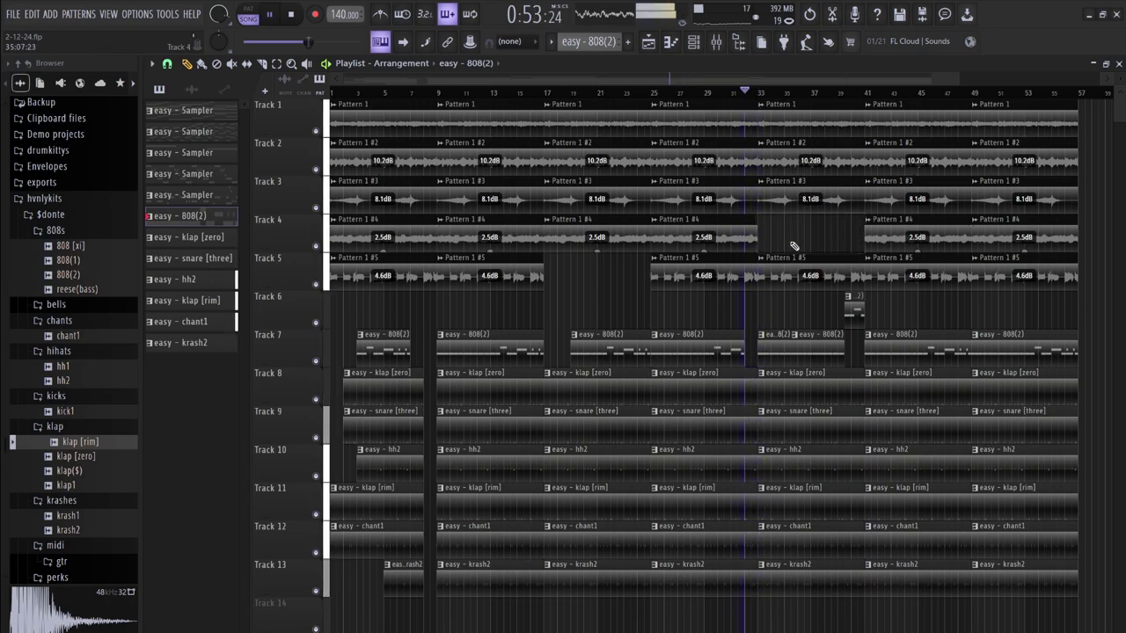
pyautogui.rightClick(792, 199)
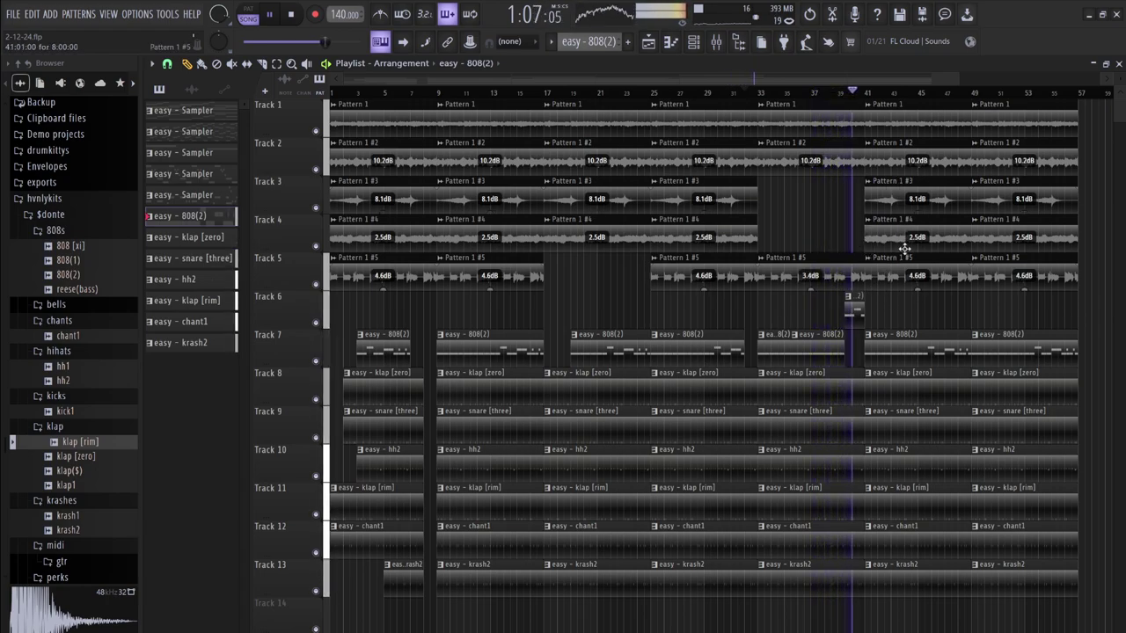
pyautogui.rightClick(906, 334)
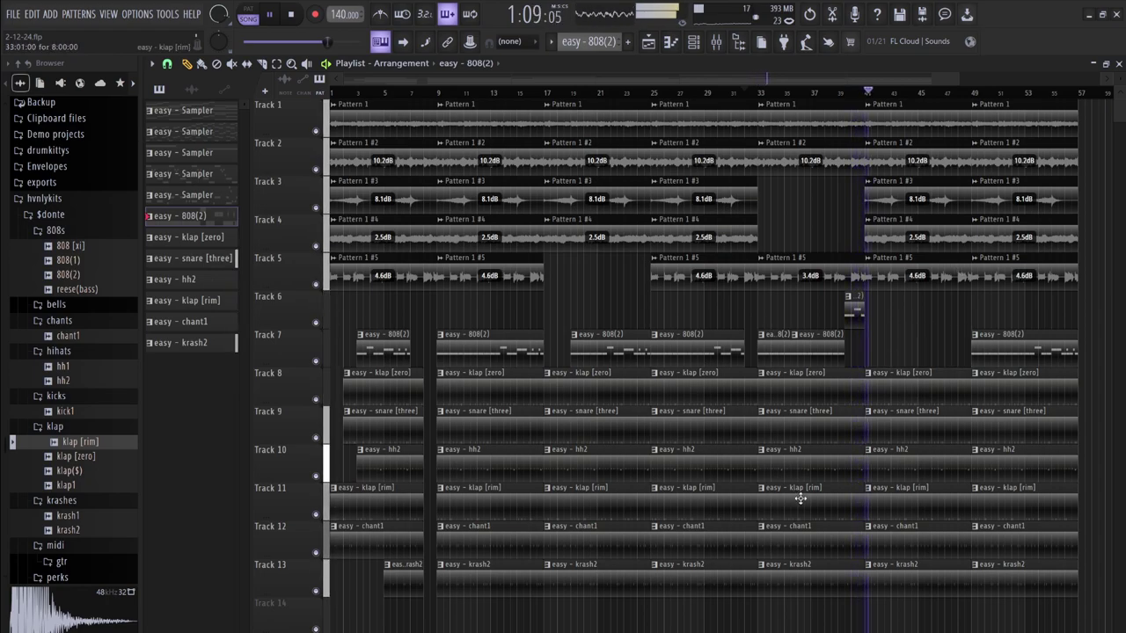
# Replay the section from bar 32 and move the short 808(2) clip from Track 6 down to Track 7 at the same position
pyautogui.press('space')
pyautogui.press('space')
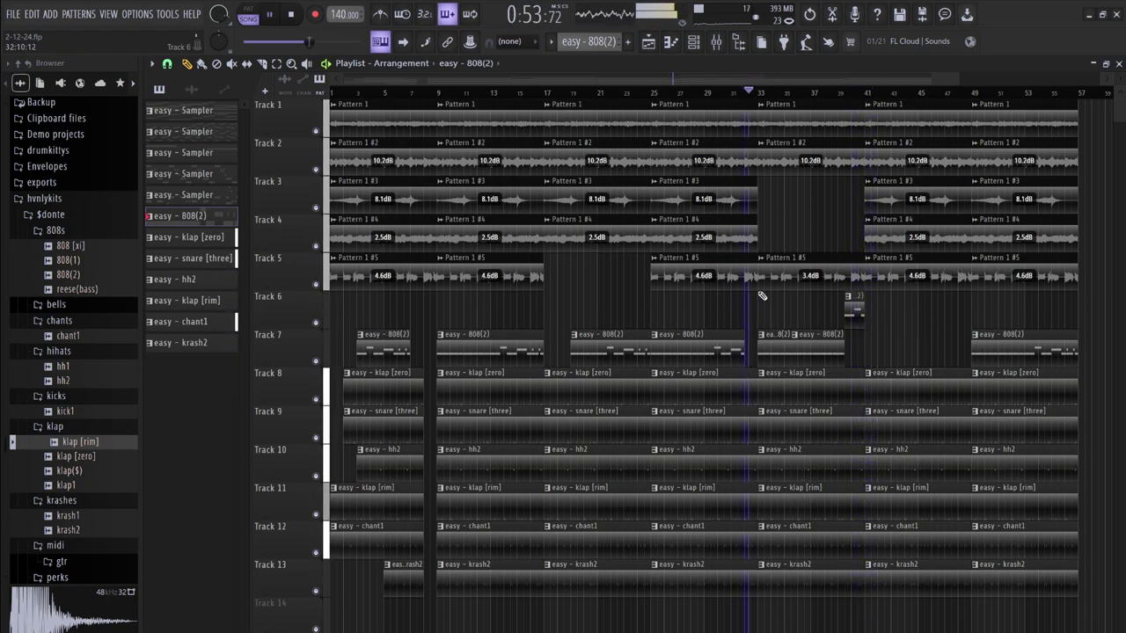
pyautogui.press('space')
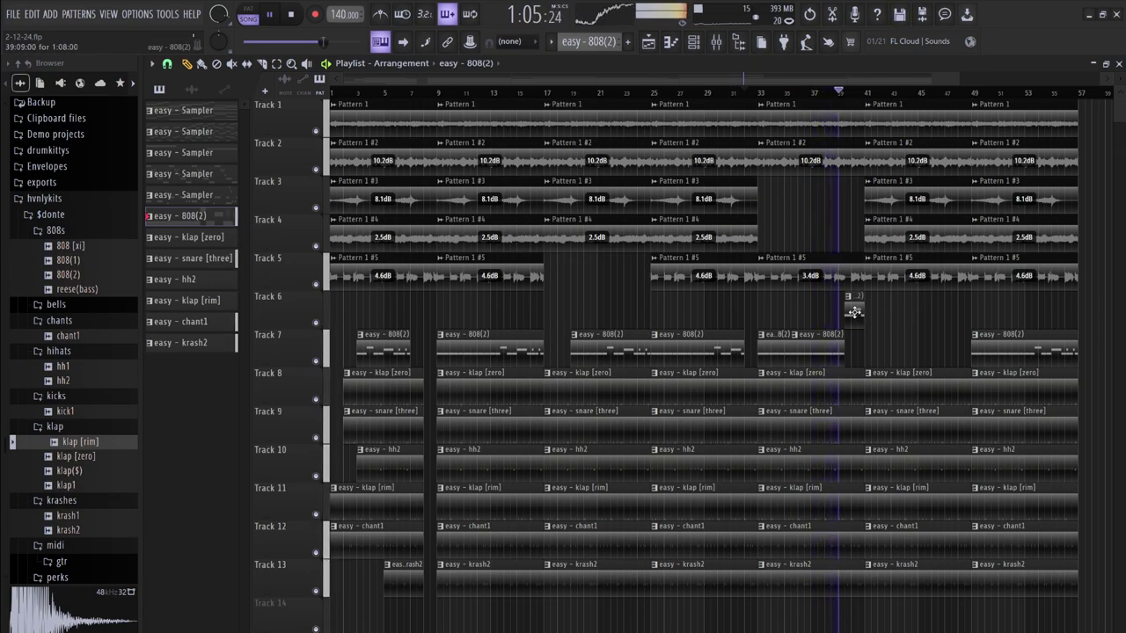
pyautogui.moveTo(850, 302); pyautogui.dragTo(854, 311)
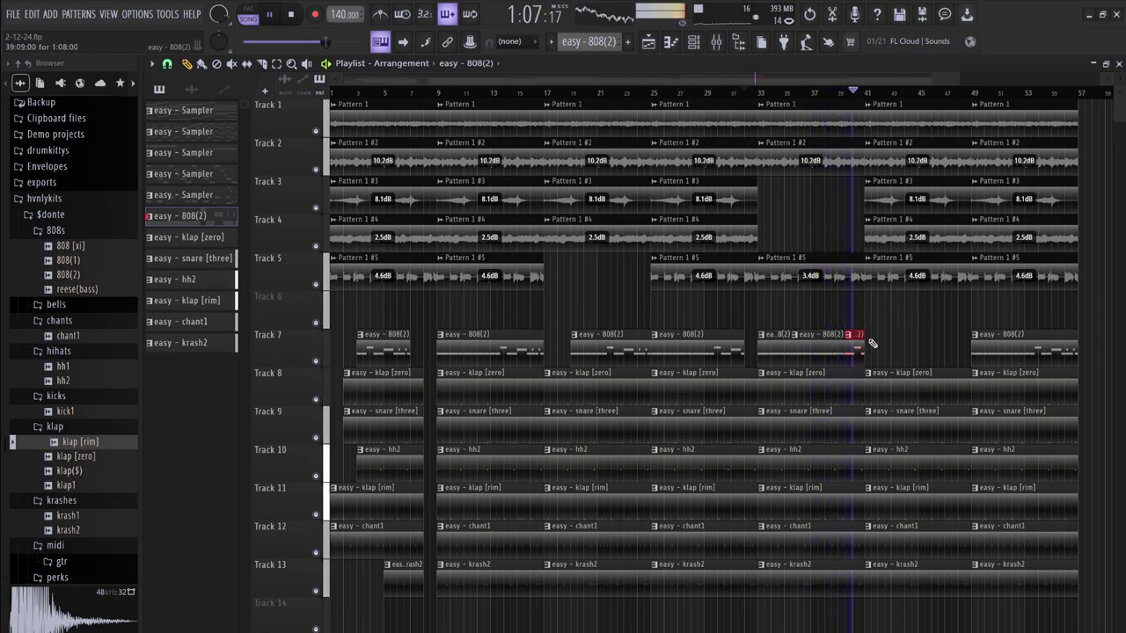
# Restart playback from bar 32 and cut off the last half bar before bar 41 from the drum clips on Tracks 8 to 13
pyautogui.press('space')
pyautogui.press('space')
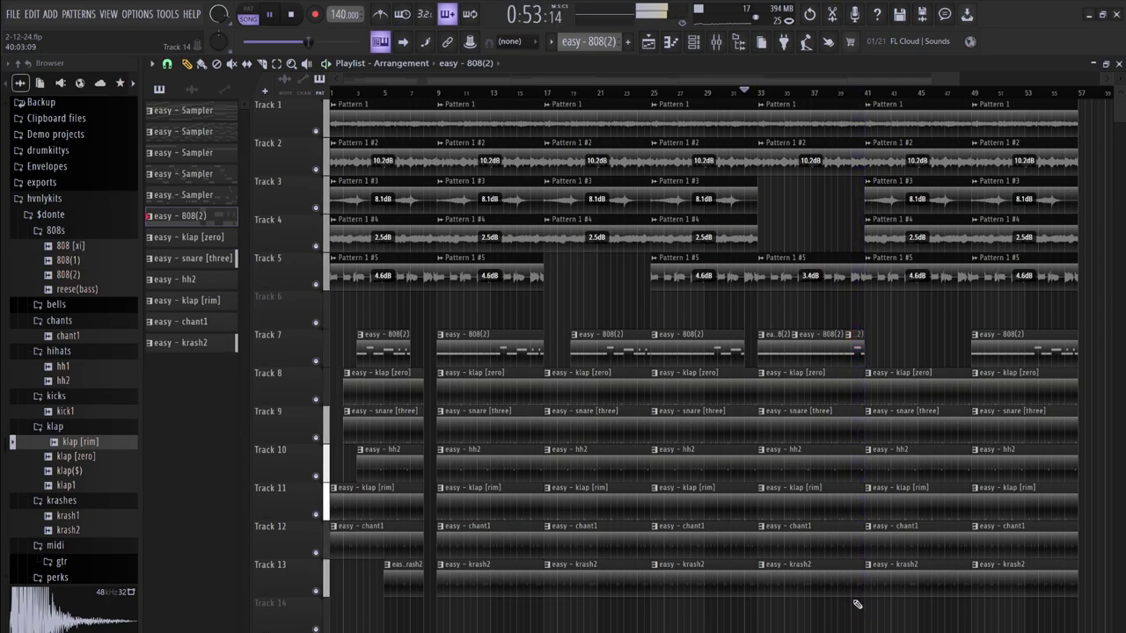
pyautogui.moveTo(856, 603); pyautogui.dragTo(856, 422)
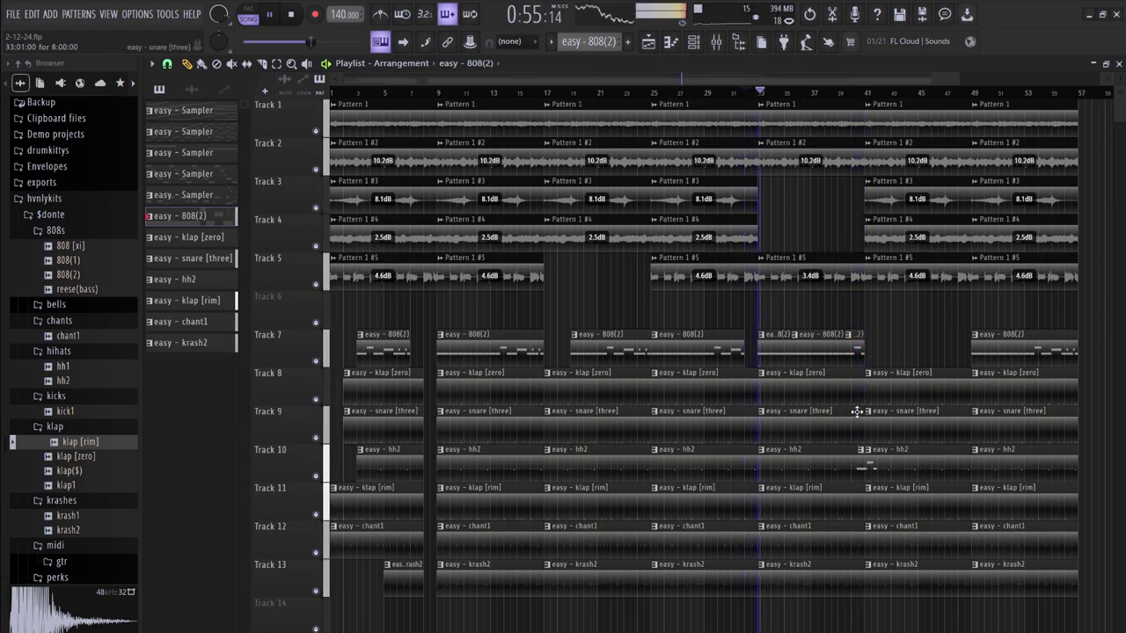
pyautogui.moveTo(818, 629); pyautogui.dragTo(857, 378)
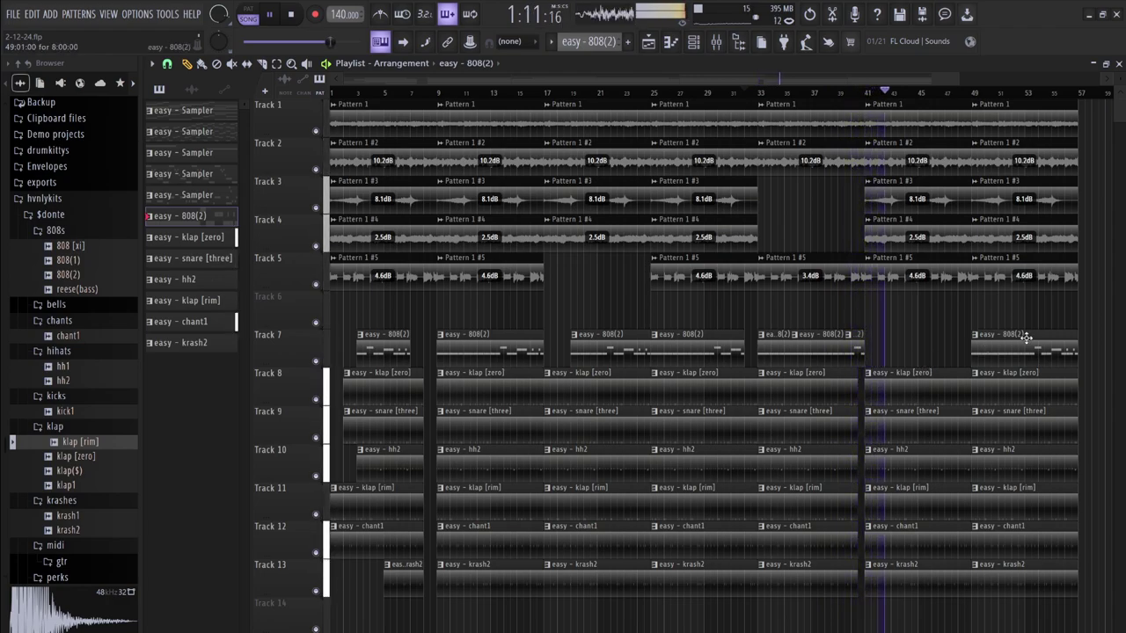
# Copy the bar 49 808(2) clip to bar 41 on Track 7, trim the copy to start at bar 45, and restart playback
pyautogui.moveTo(1026, 338); pyautogui.dragTo(919, 338)
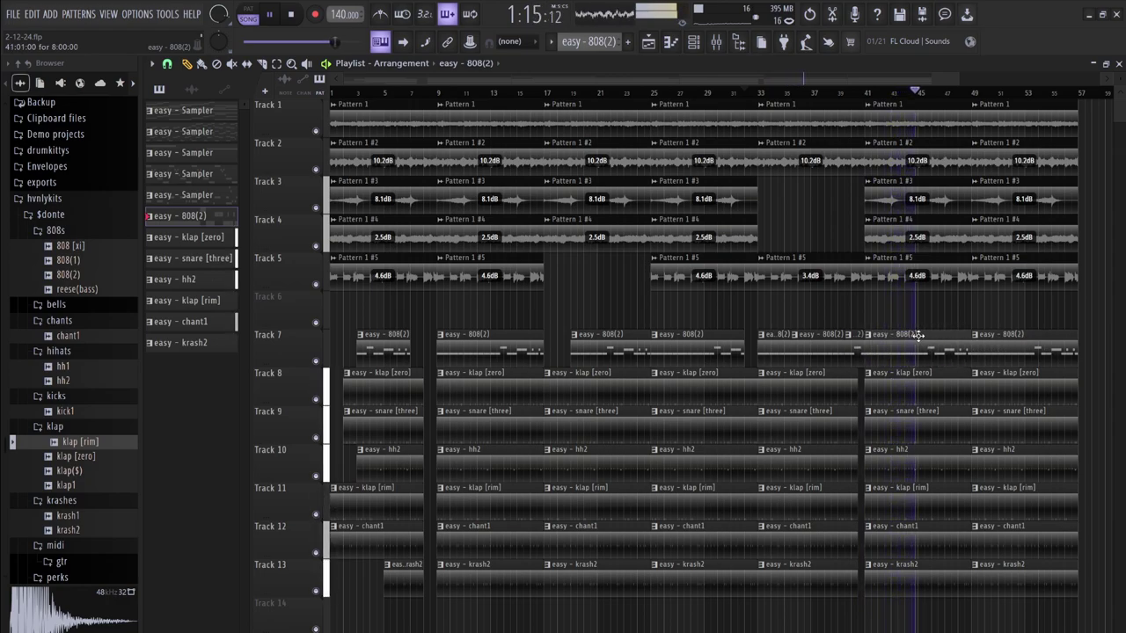
pyautogui.moveTo(869, 355); pyautogui.dragTo(917, 356)
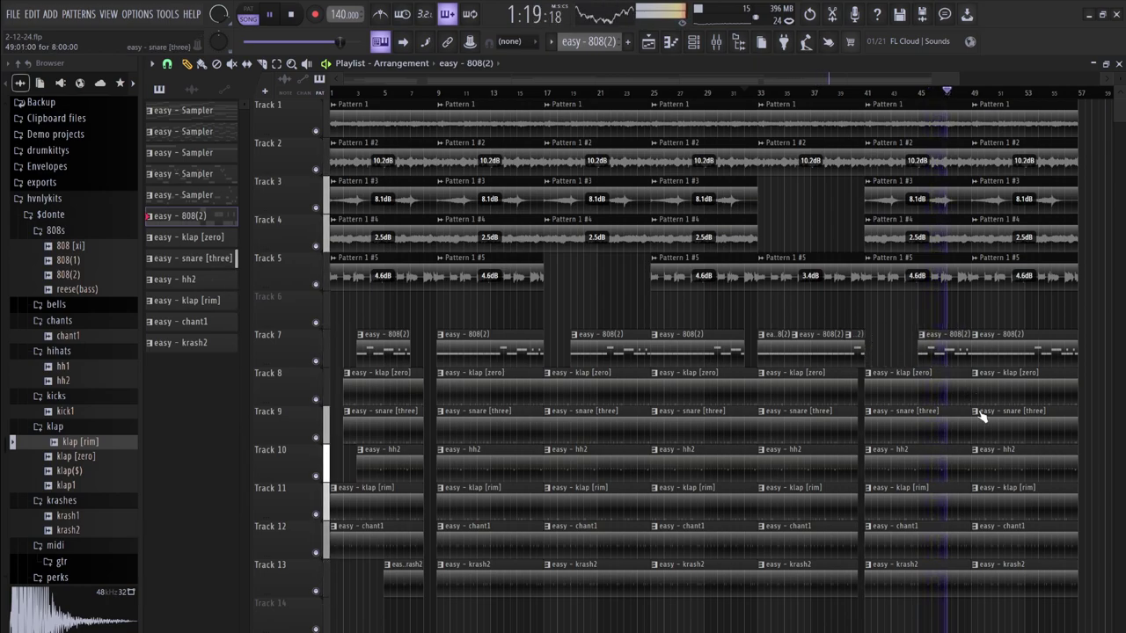
pyautogui.press('space')
pyautogui.press('space')
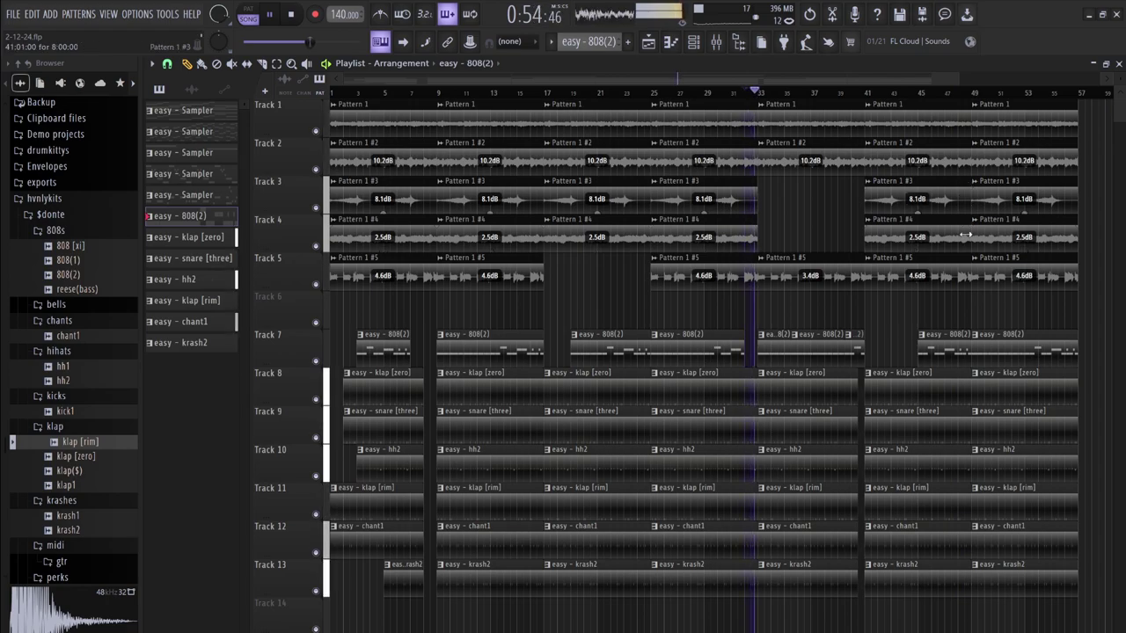
# Trim the bar 41 clips on Tracks 4 and 2 to end half a bar before bar 49, and set playback near bar 47
pyautogui.click(960, 220)
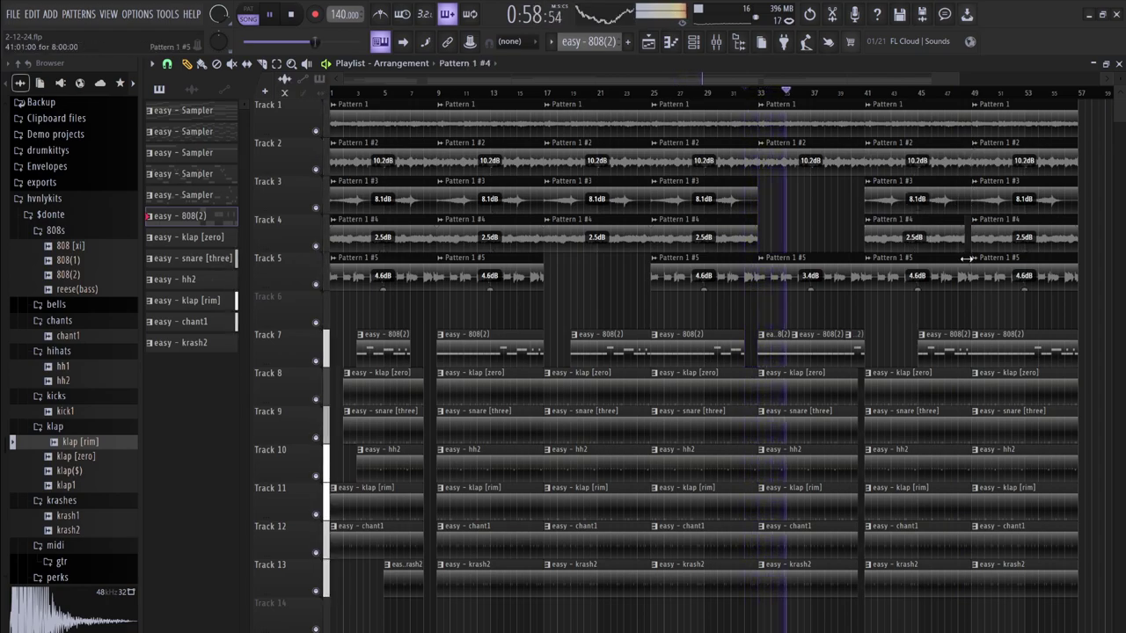
pyautogui.click(959, 142)
pyautogui.click(955, 92)
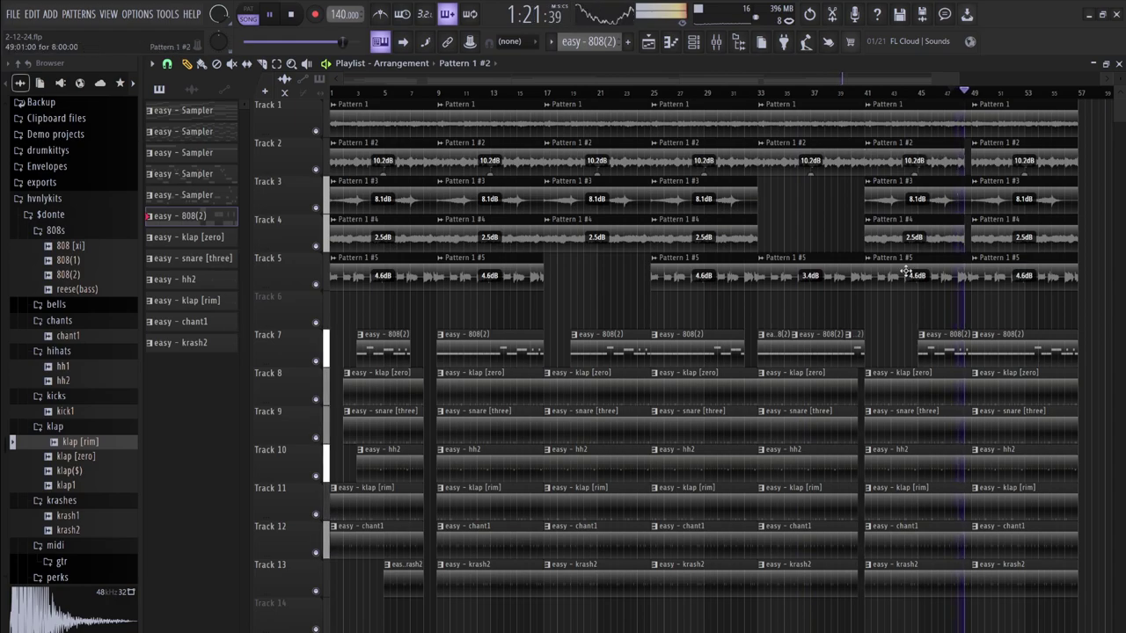
pyautogui.click(950, 93)
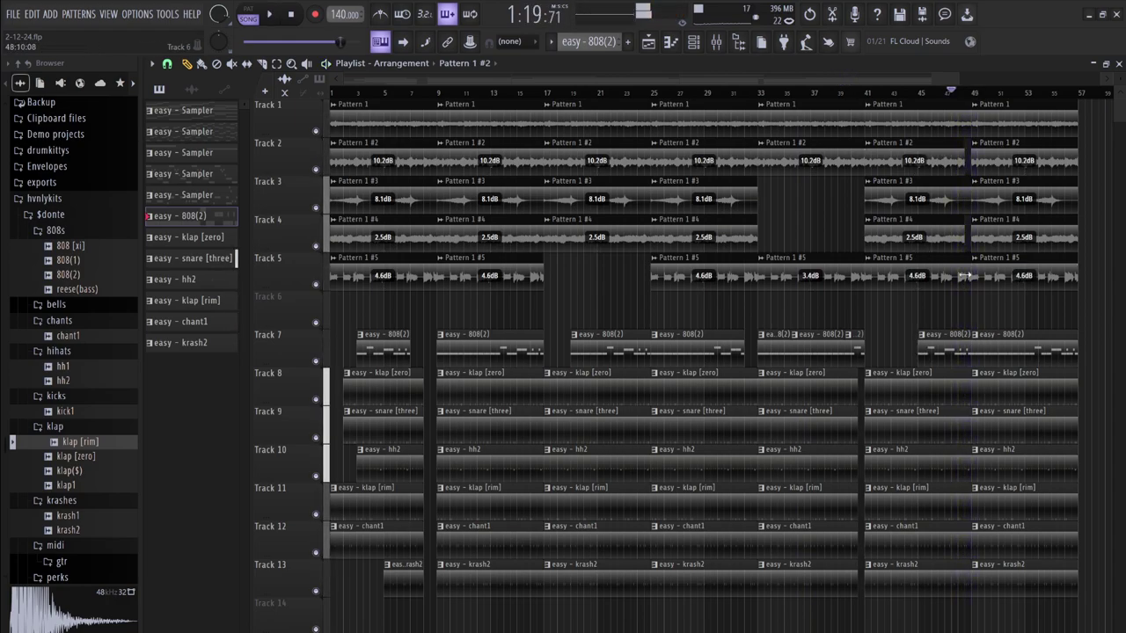
# While replaying the transition into bar 49, trim the bar 41 hh2 and chant1 clips to end half a bar before it
pyautogui.press('space')
pyautogui.press('space')
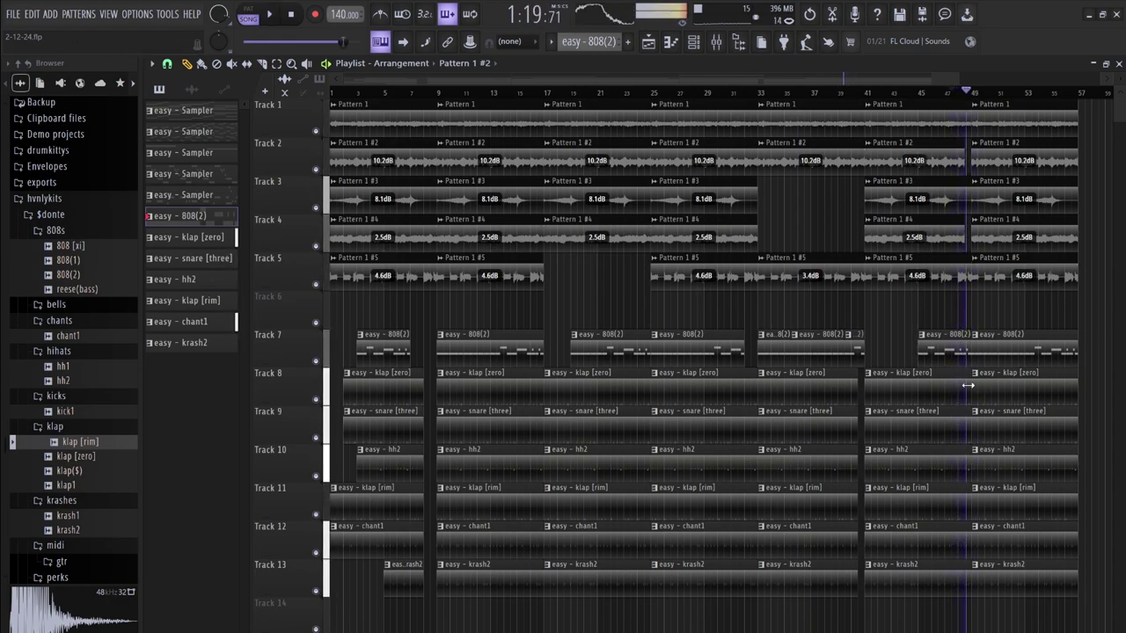
pyautogui.press('space')
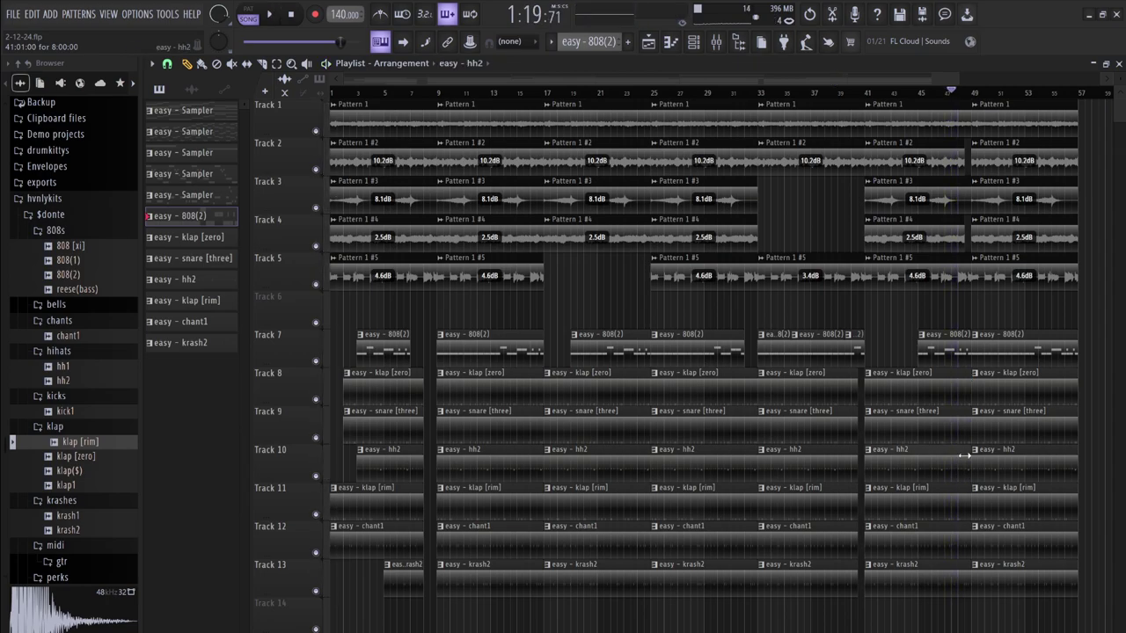
pyautogui.press('space')
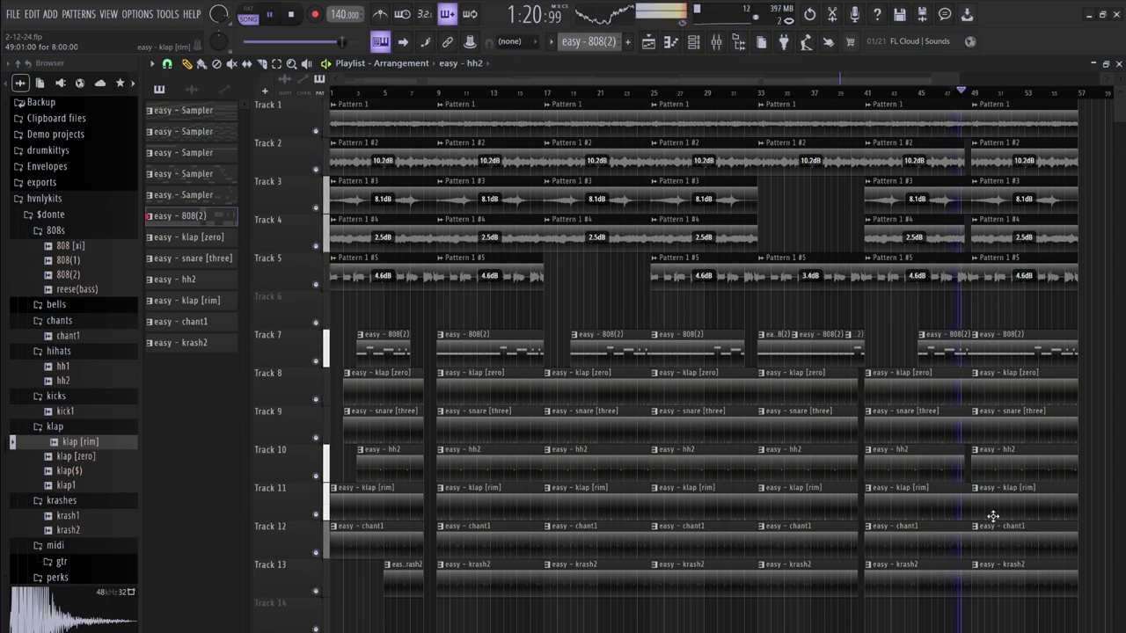
pyautogui.press('space')
pyautogui.press('space')
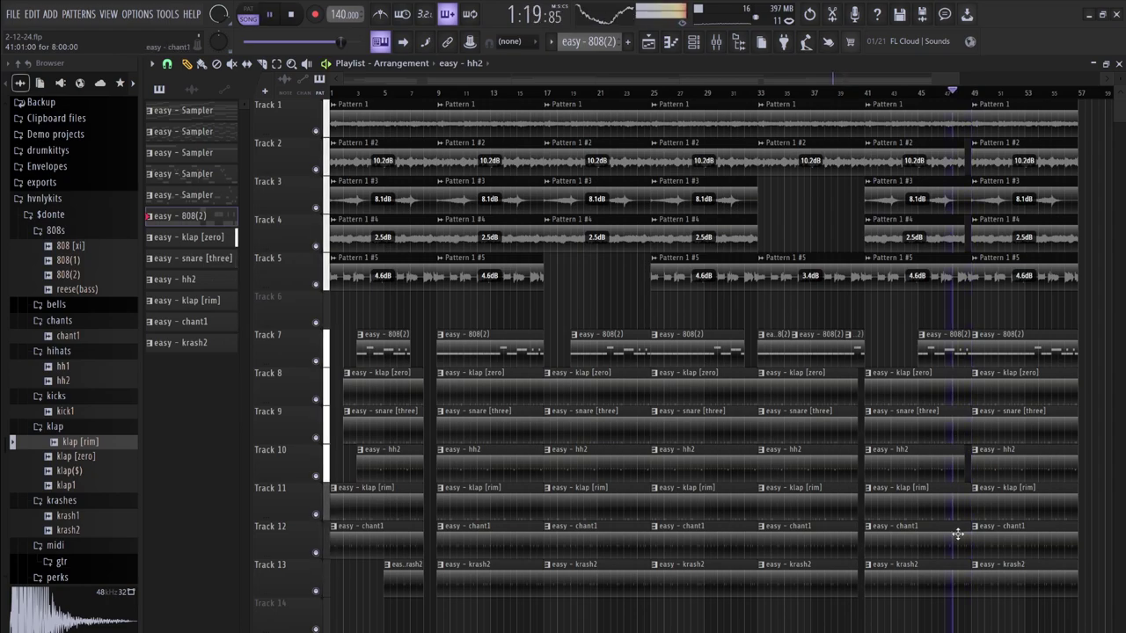
pyautogui.press('space')
pyautogui.press('space')
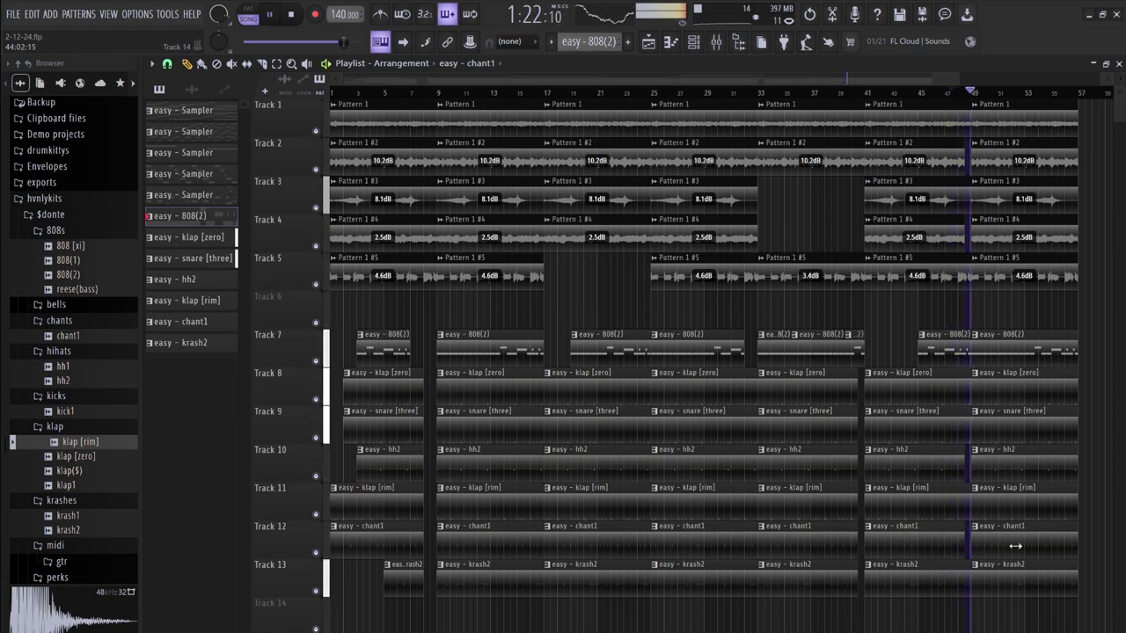
# Select all clips of the section at bar 49 on Tracks 1 to 13, duplicate them to bar 57, and clear the selection
pyautogui.moveTo(1025, 612); pyautogui.dragTo(1027, 98)
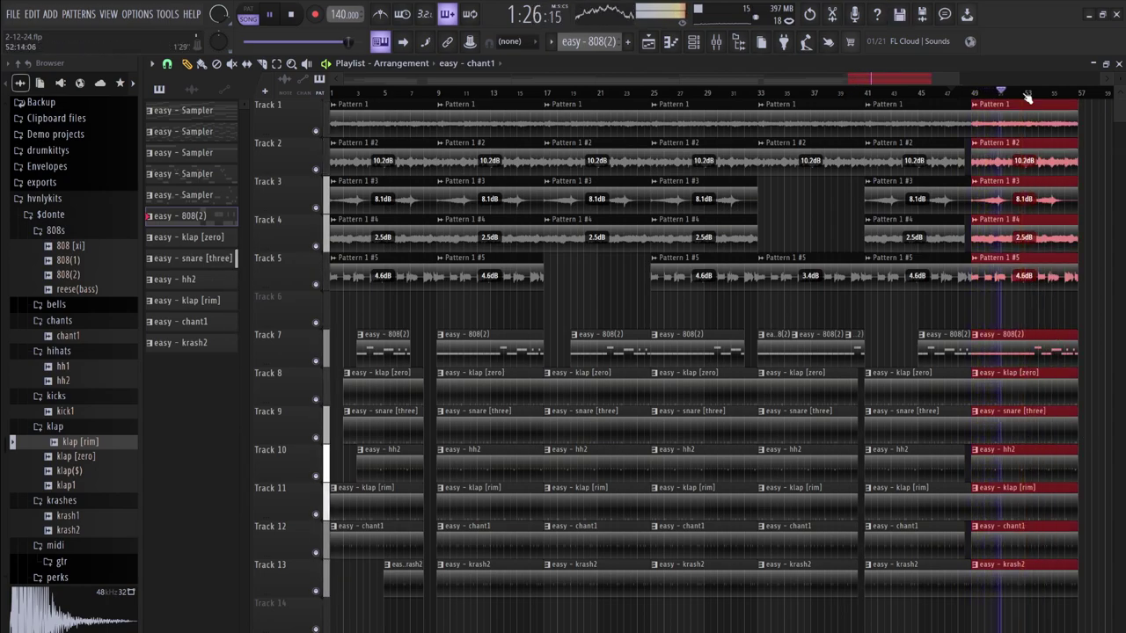
pyautogui.hotkey('ctrl', 'b')
pyautogui.keyDown('ctrl'); pyautogui.click(1073, 308); pyautogui.keyUp('ctrl')
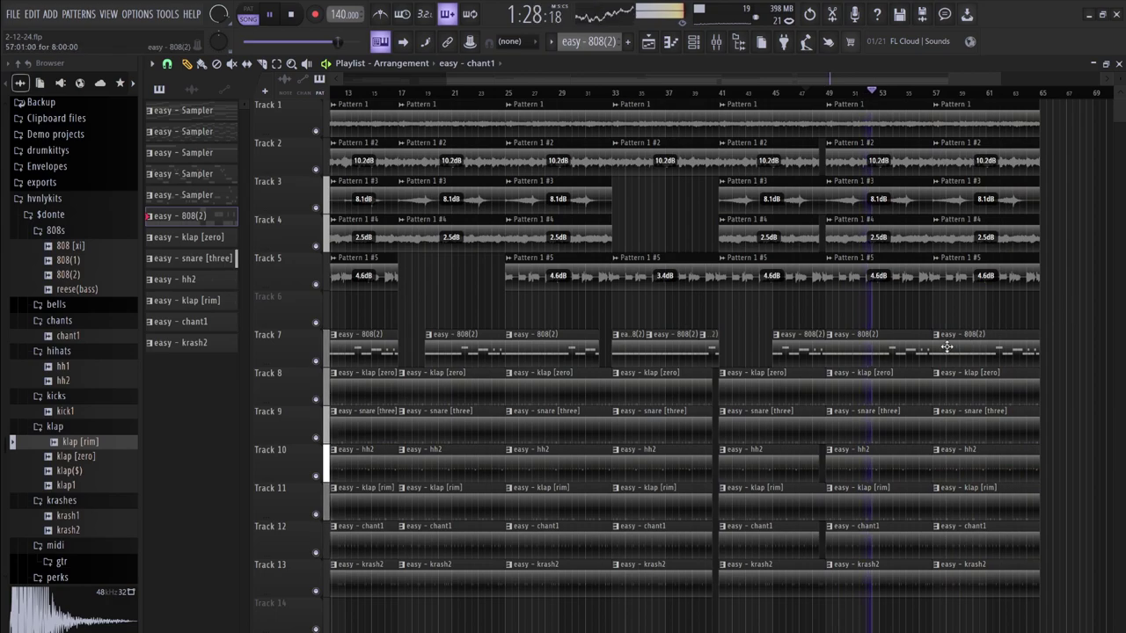
# In the section at bar 57, trim the 808(2) clip to start at bar 62 and the hh2 clip to start at bar 61
pyautogui.moveTo(935, 349); pyautogui.dragTo(984, 345)
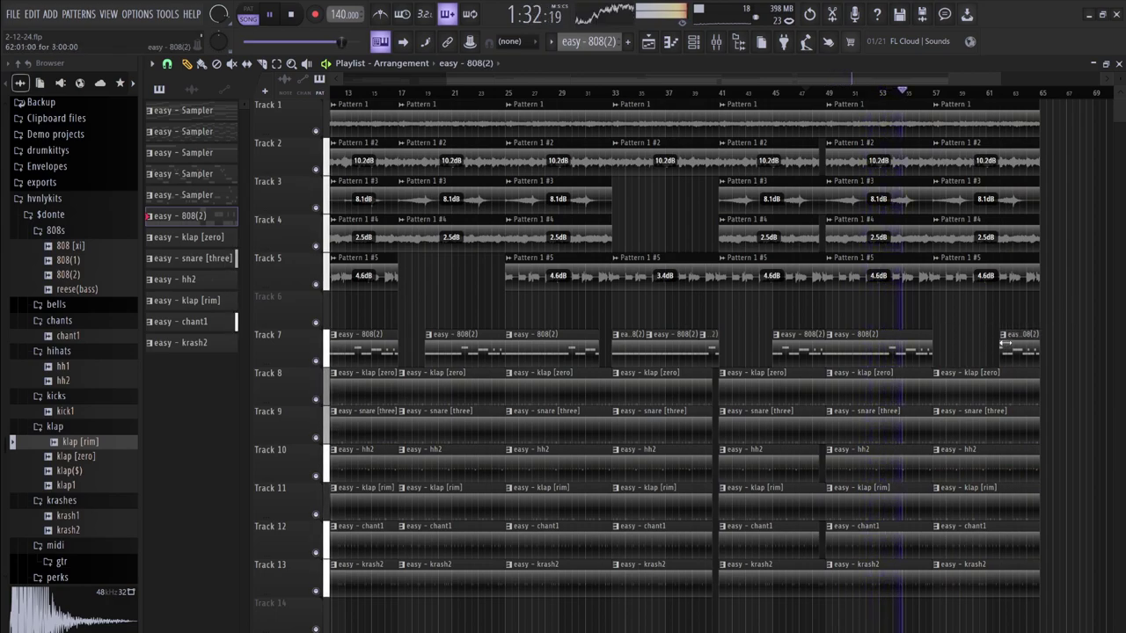
pyautogui.moveTo(935, 466); pyautogui.dragTo(982, 463)
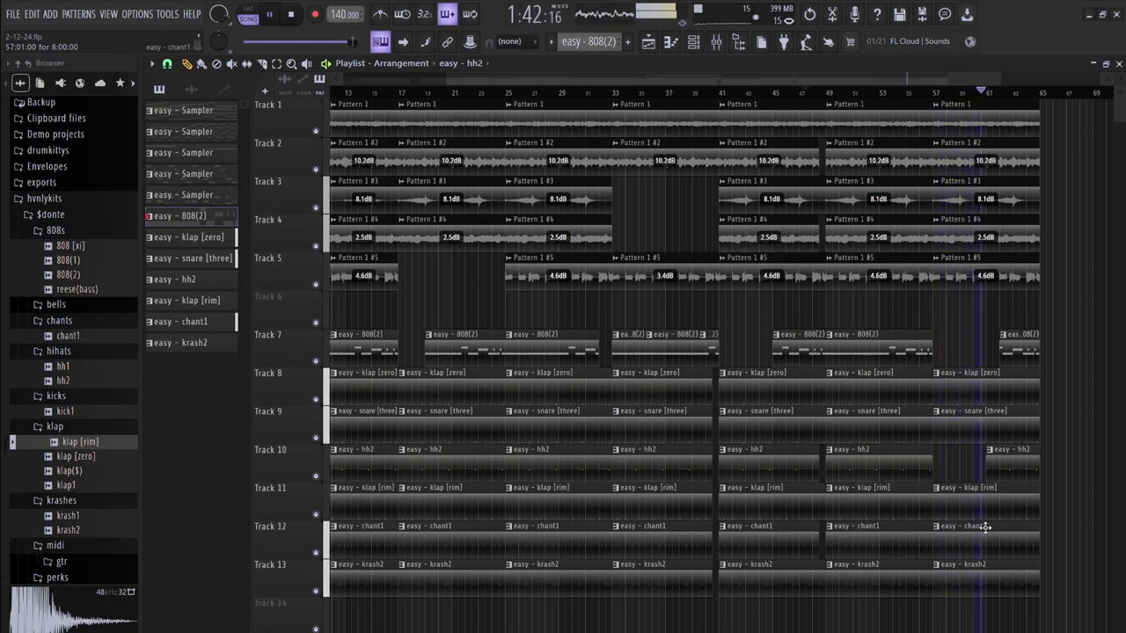
# Trim the bar 57 section's 808(2) clip to start at bar 63, and duplicate that section's melody clips on Tracks 1 to 5 to bar 65
pyautogui.moveTo(1001, 355); pyautogui.dragTo(1029, 357)
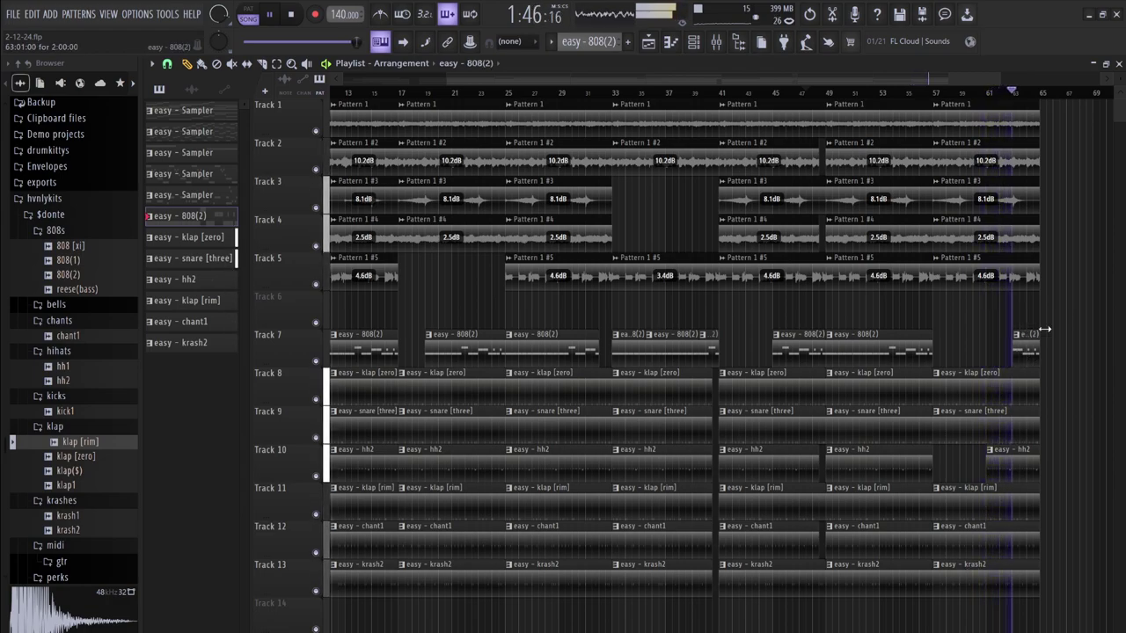
pyautogui.moveTo(1024, 313); pyautogui.dragTo(992, 103)
pyautogui.hotkey('ctrl', 'b')
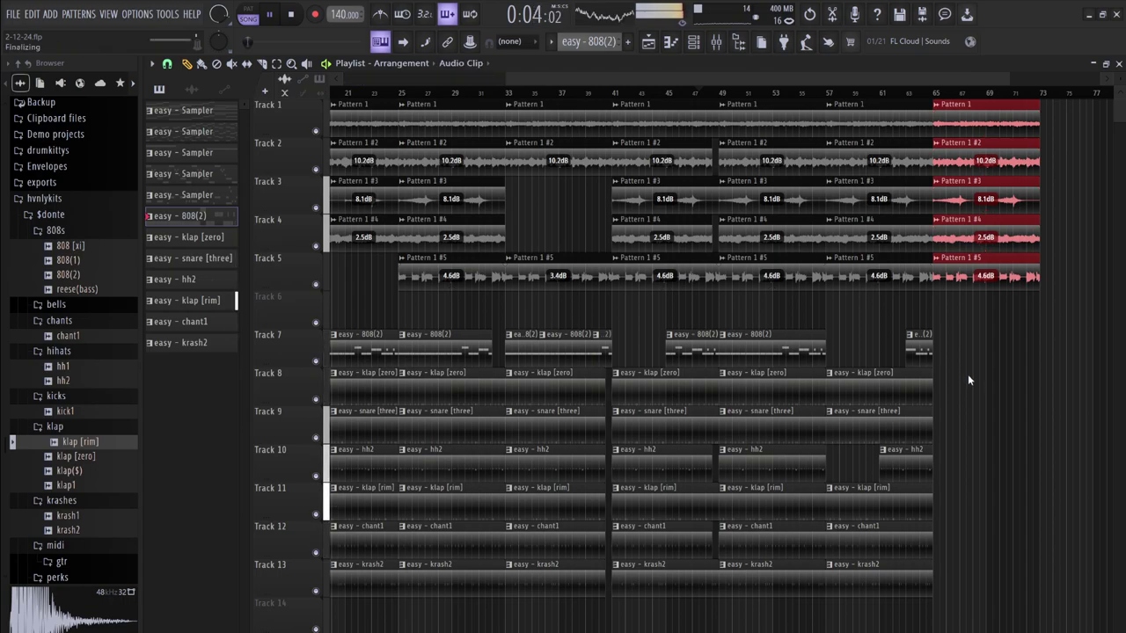
# Make the duplicated melody clips at bar 65 on Tracks 1 to 4 unique
pyautogui.click(935, 258)
pyautogui.click(938, 221)
pyautogui.click(964, 344)
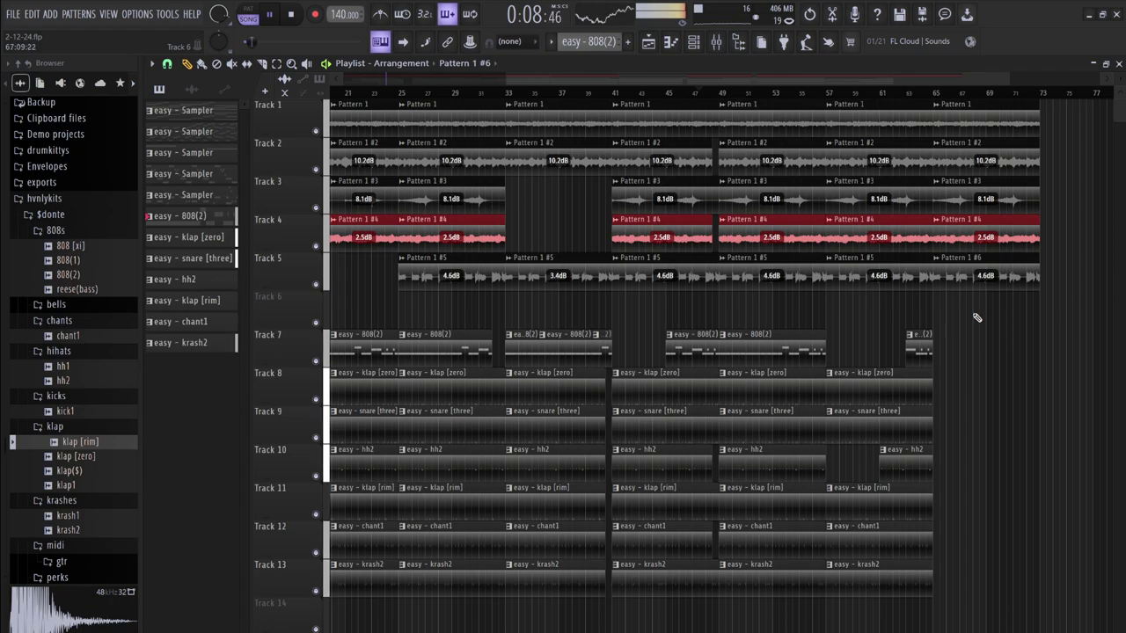
pyautogui.hotkey('ctrl', 'z')
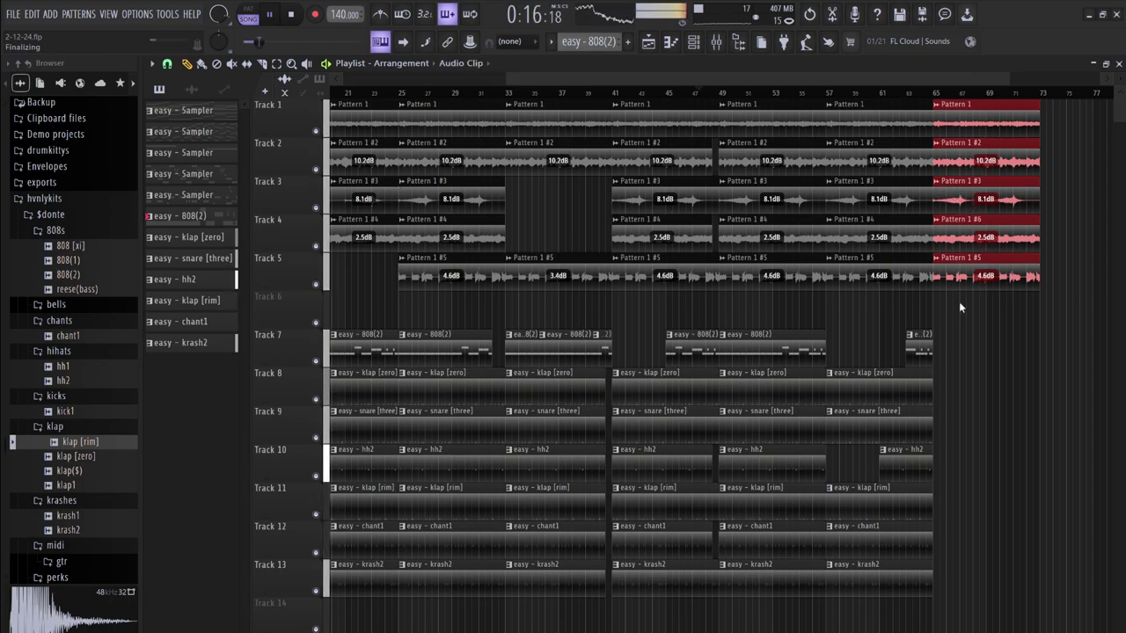
pyautogui.click(963, 179)
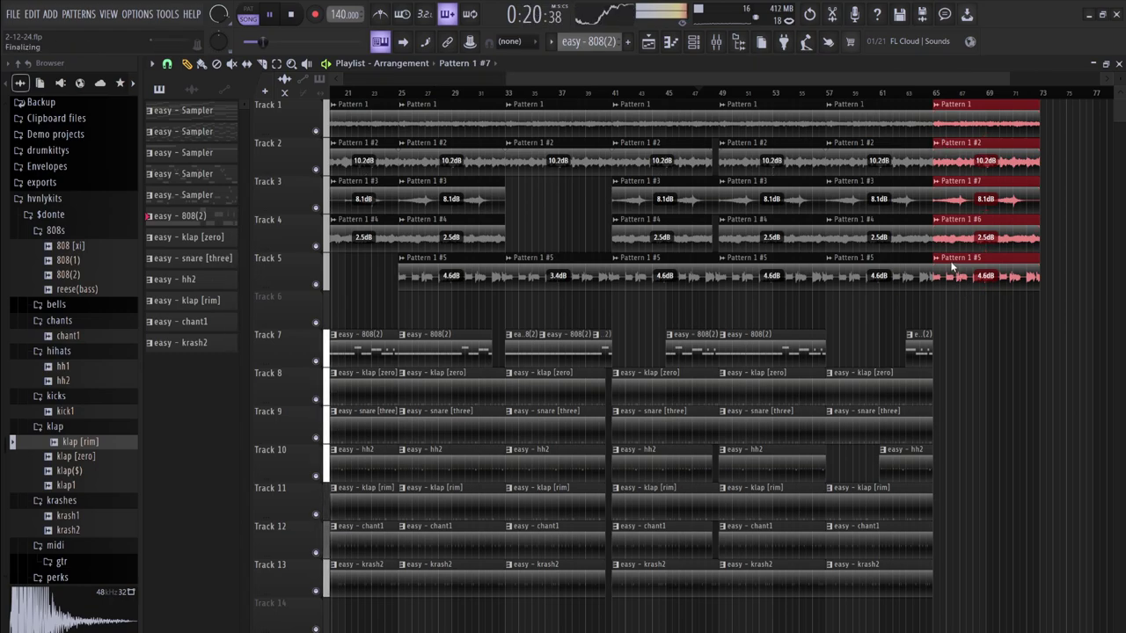
pyautogui.click(960, 142)
pyautogui.click(960, 104)
pyautogui.doubleClick(994, 268)
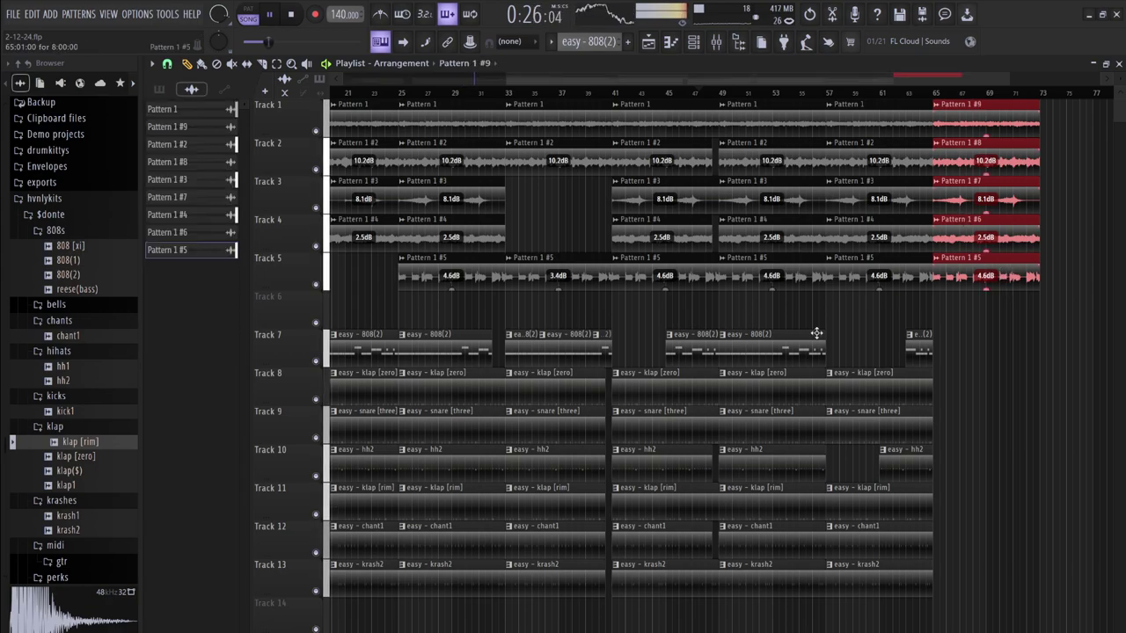
pyautogui.click(494, 382)
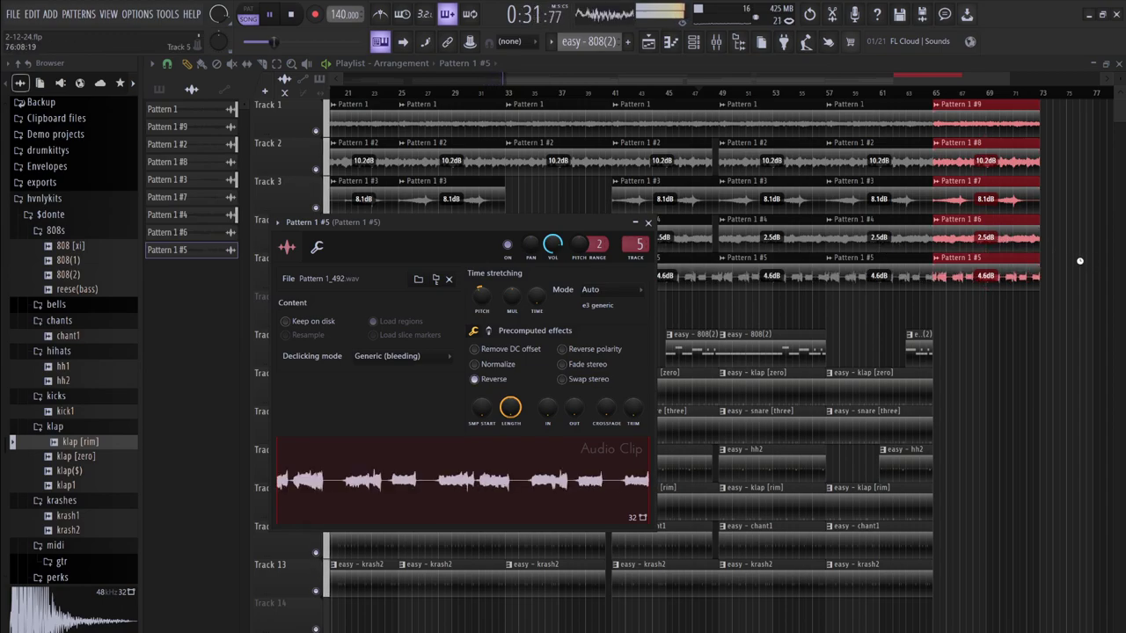
pyautogui.hotkey('ctrl', 'z')
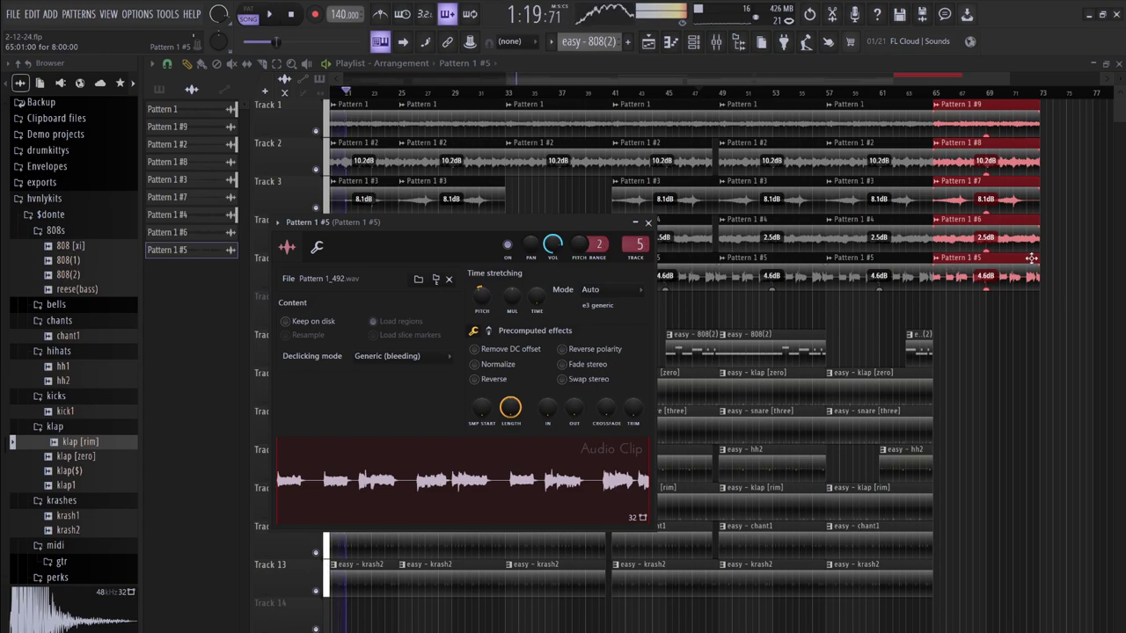
pyautogui.press('space')
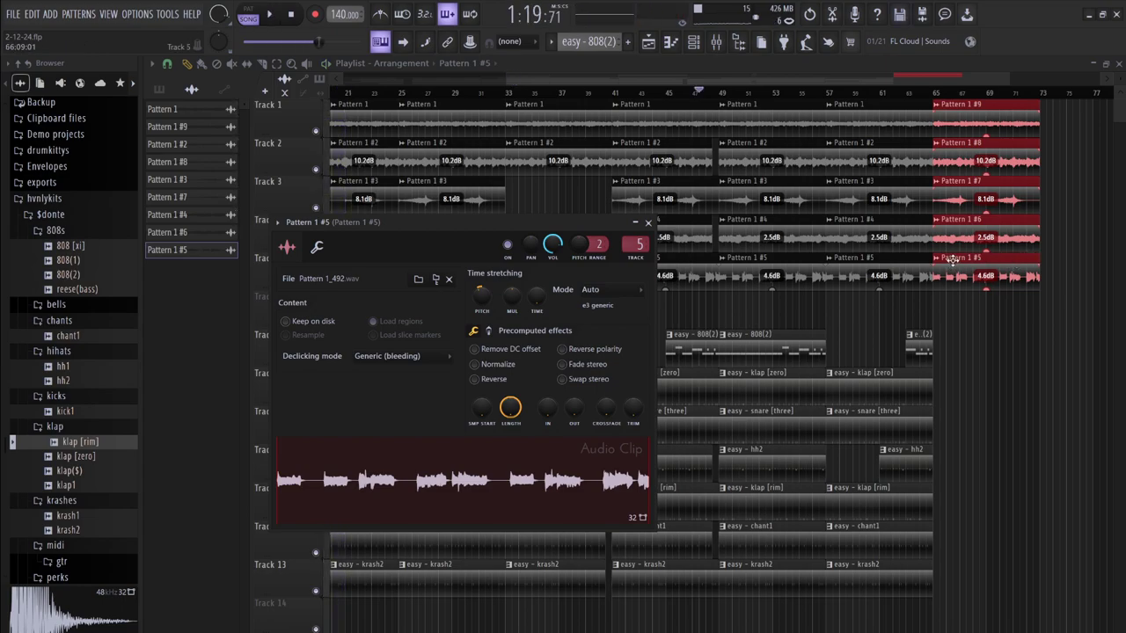
pyautogui.doubleClick(972, 231)
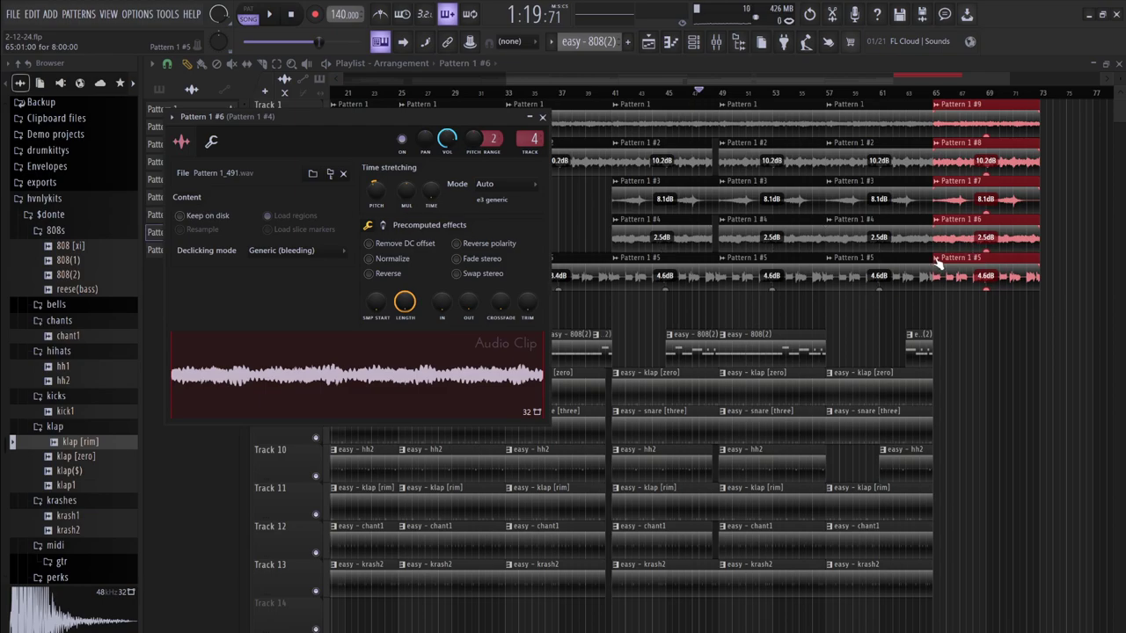
pyautogui.press('Escape')
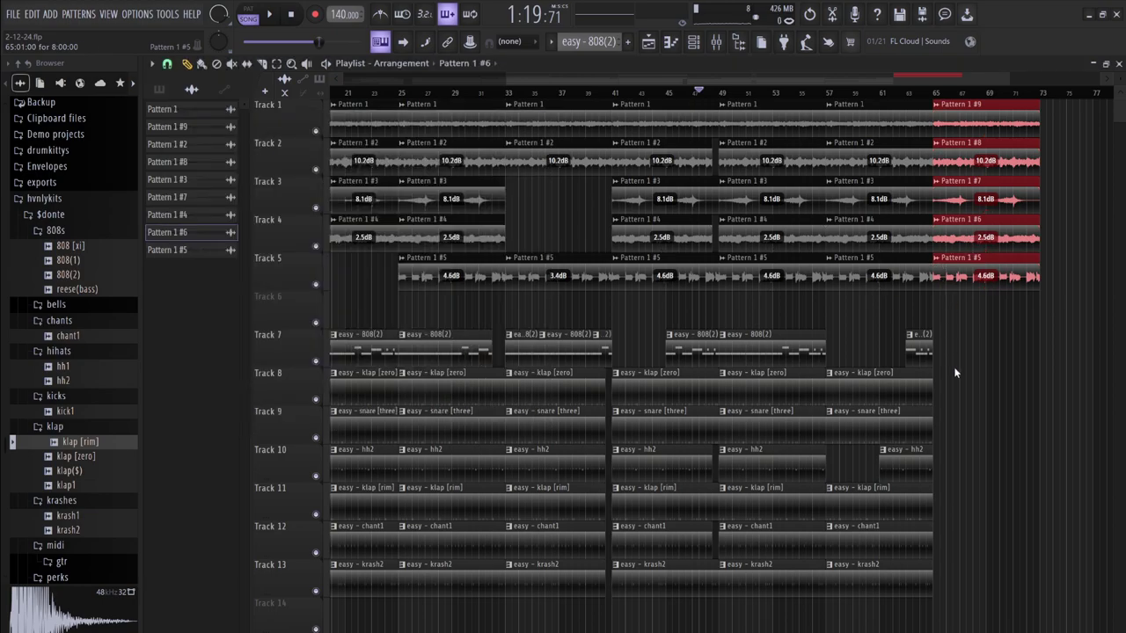
# Make the bar 65 melody clip on Track 5 unique and reverse its audio
pyautogui.click(988, 279)
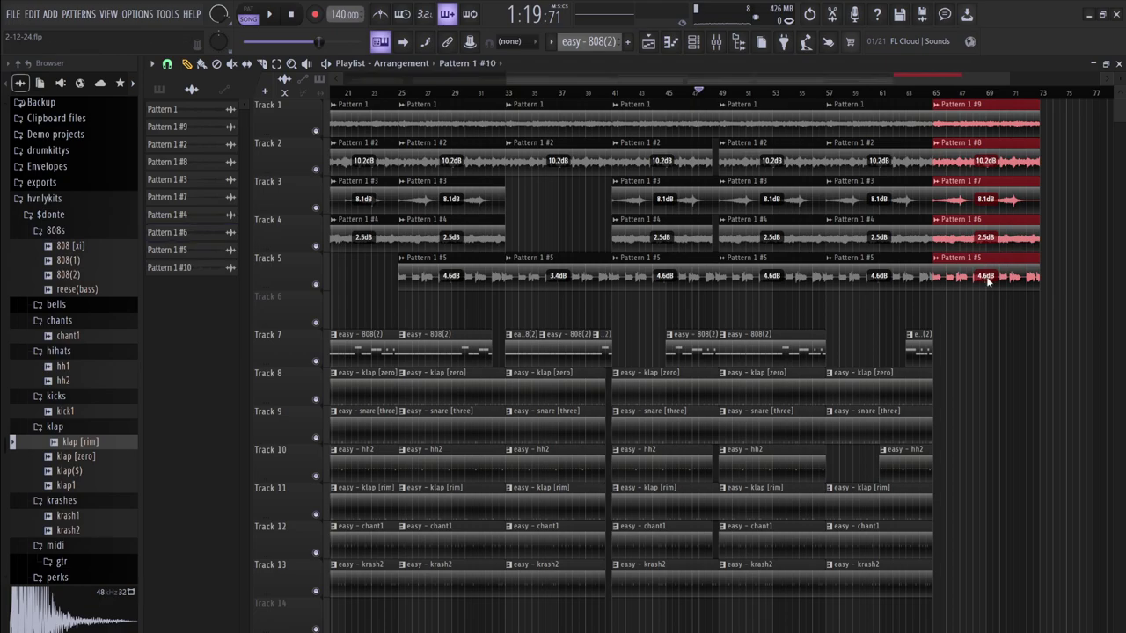
pyautogui.doubleClick(963, 262)
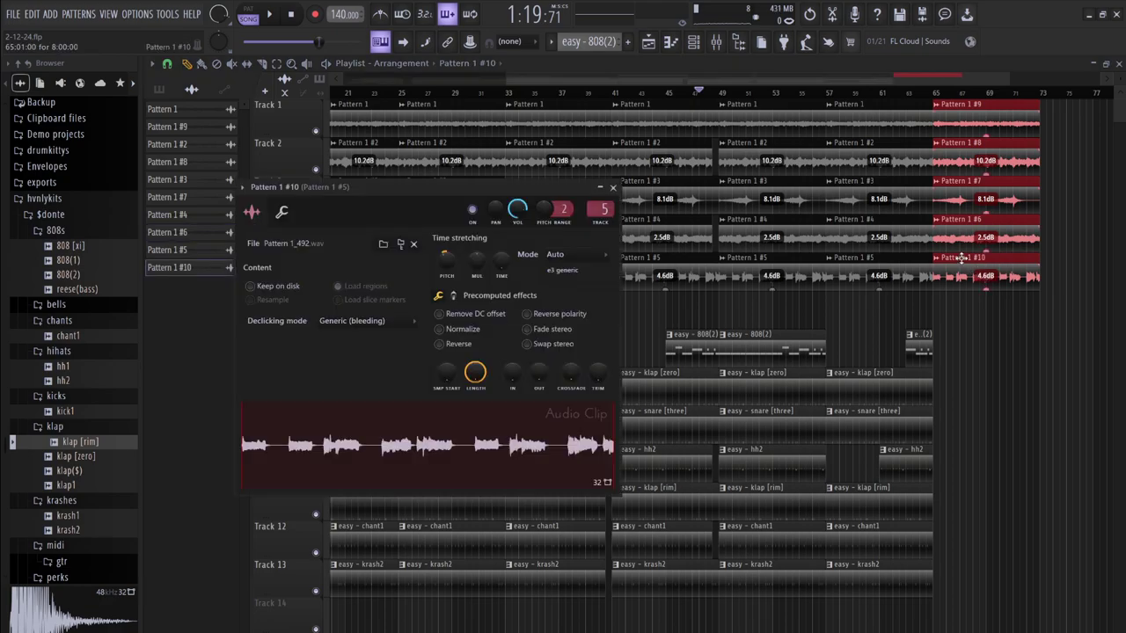
pyautogui.click(463, 343)
# Reverse the audio of the unique bar 65 melody clips on Tracks 4, 3, 2 and 1
pyautogui.click(965, 229)
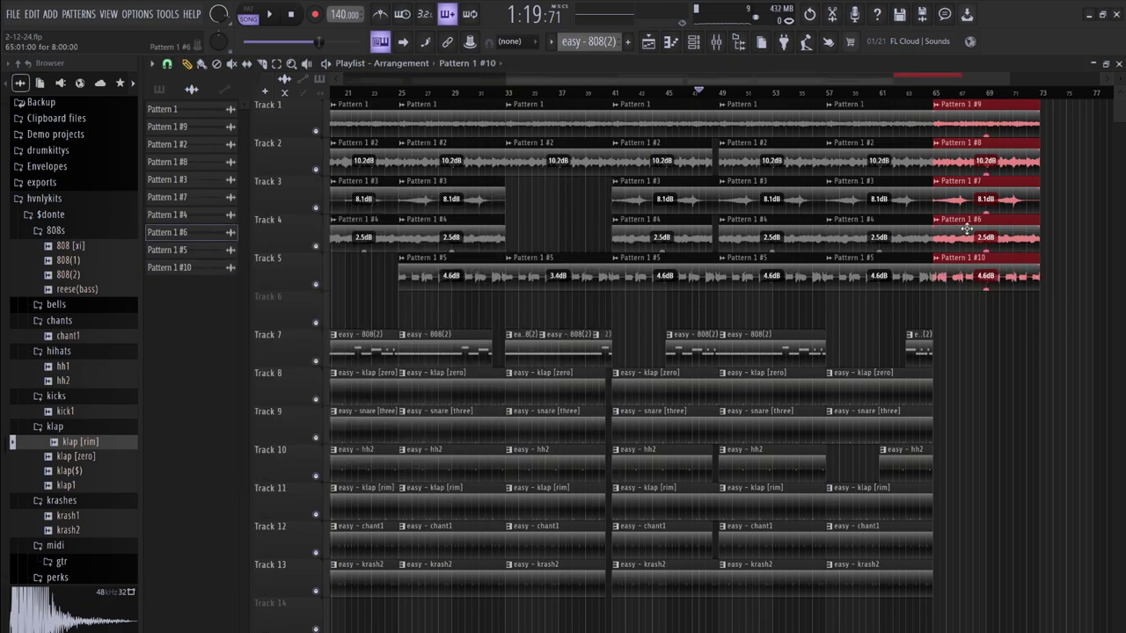
pyautogui.doubleClick(965, 229)
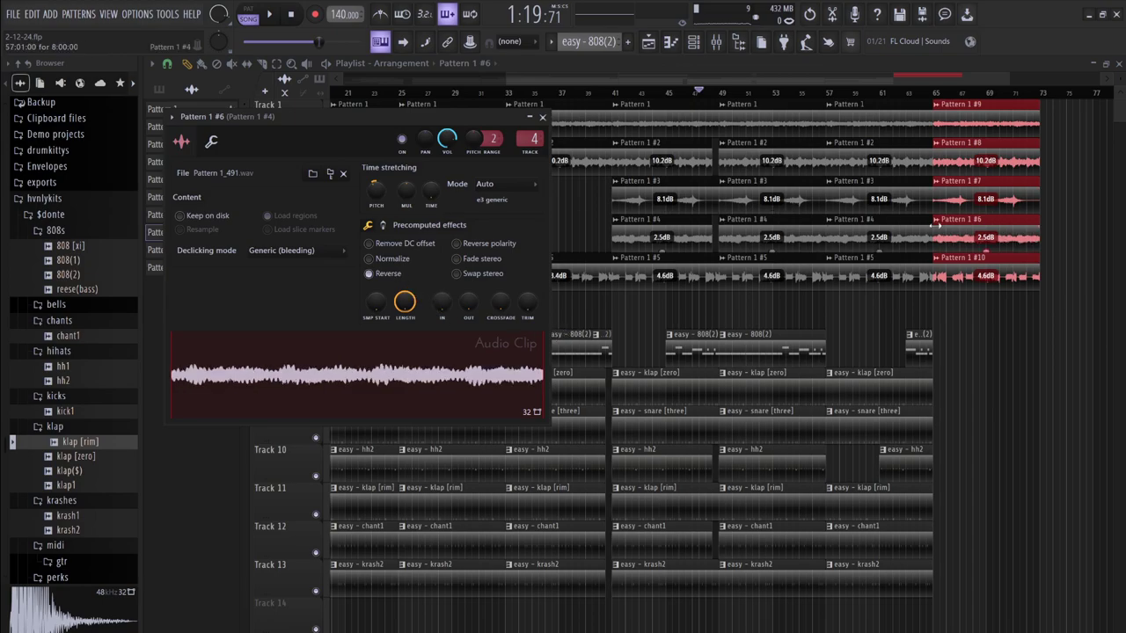
pyautogui.click(962, 208)
pyautogui.doubleClick(962, 208)
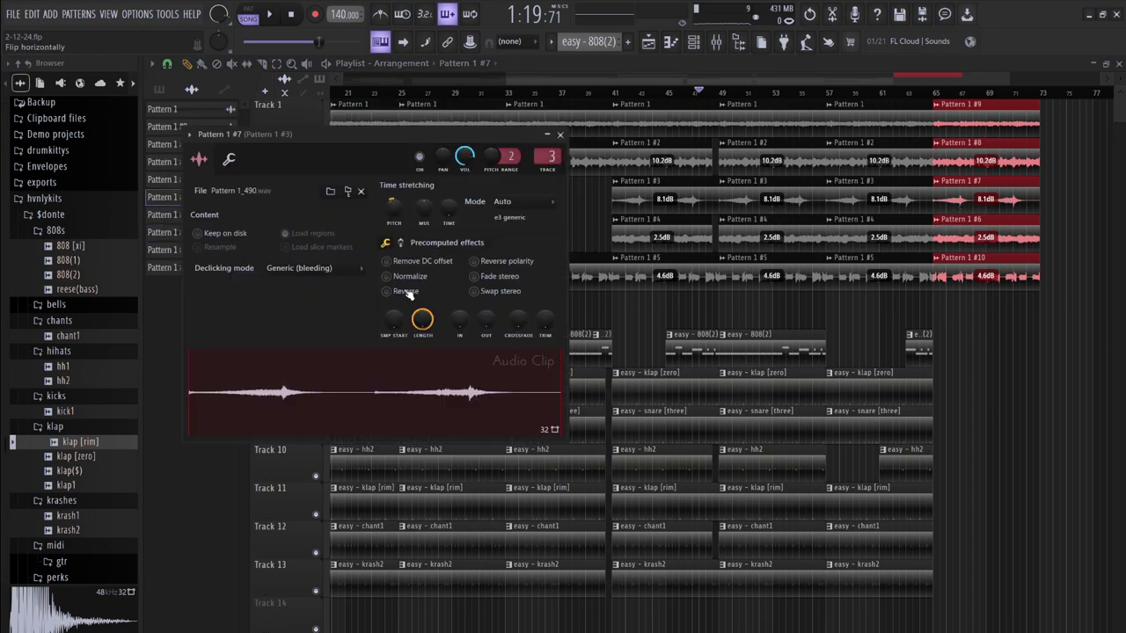
pyautogui.doubleClick(964, 139)
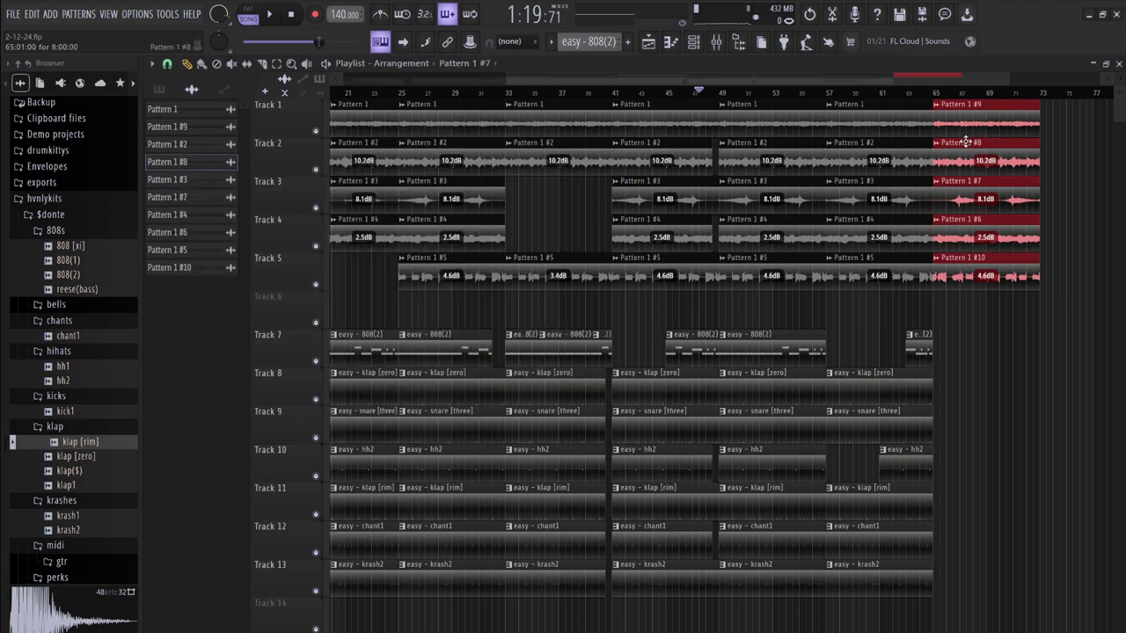
pyautogui.click(422, 315)
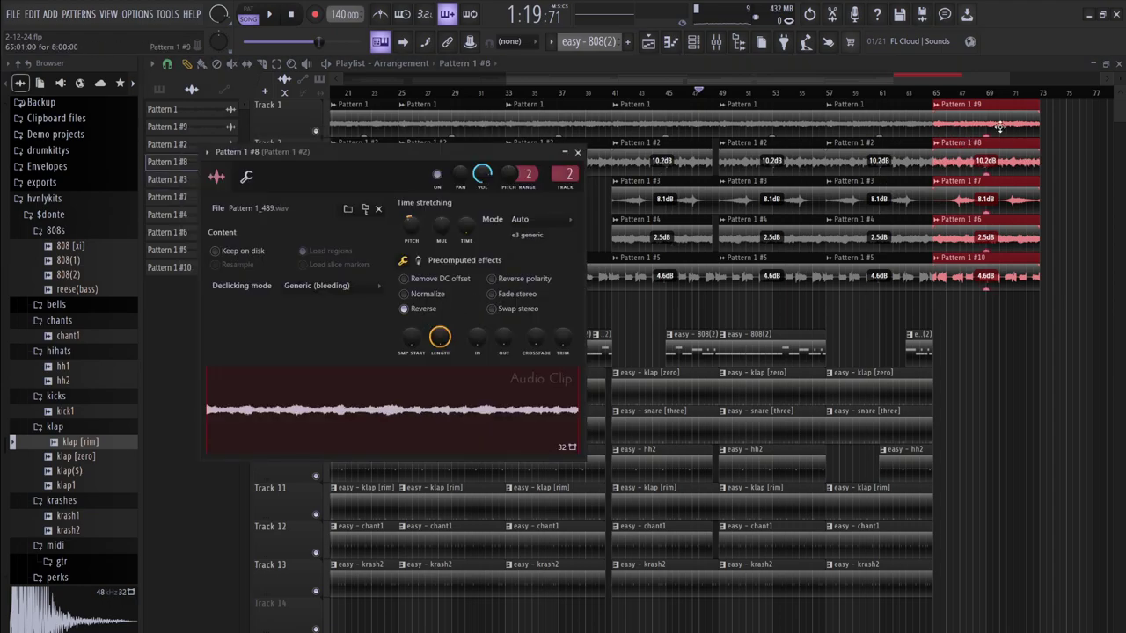
pyautogui.doubleClick(967, 127)
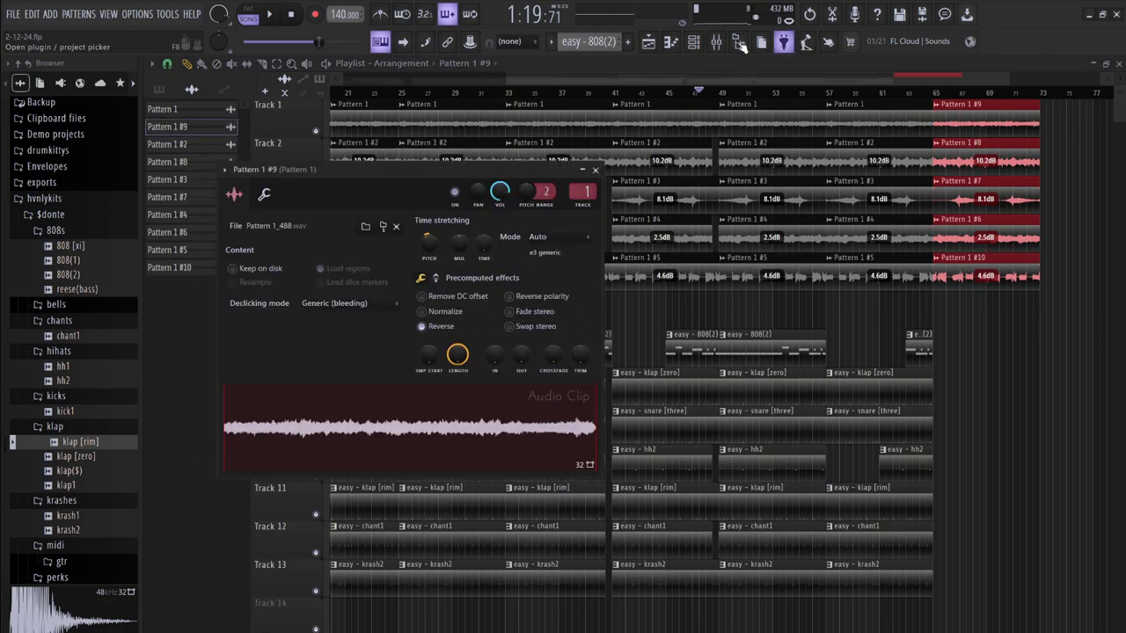
# Create an automation clip for the Master volume on Track 6 and move it to start at bar 1
pyautogui.click(716, 41)
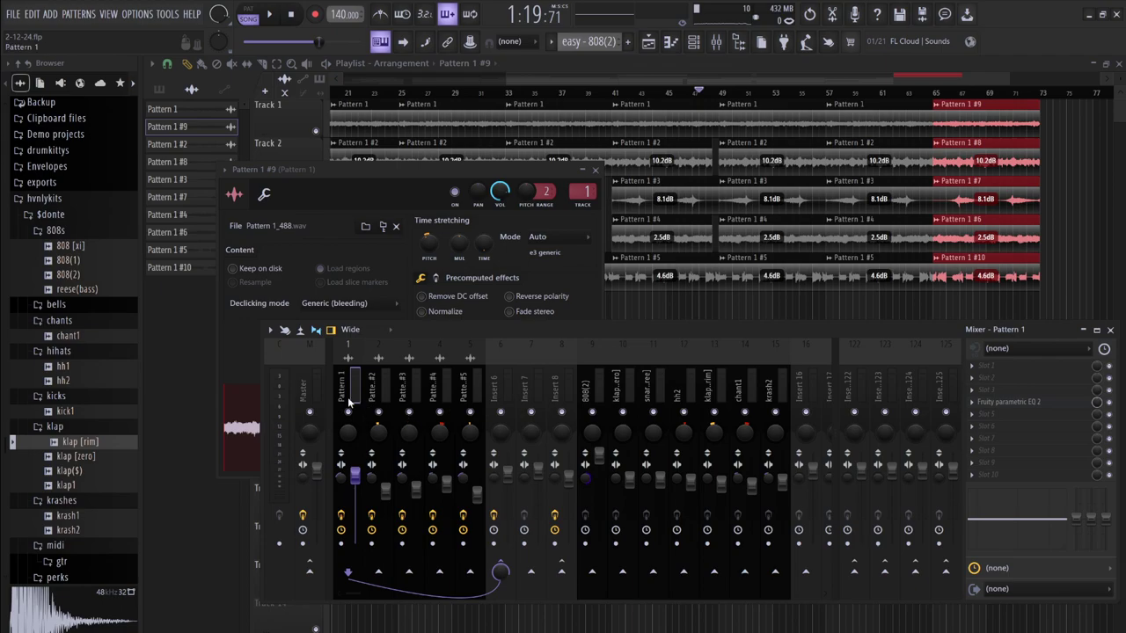
pyautogui.click(318, 469)
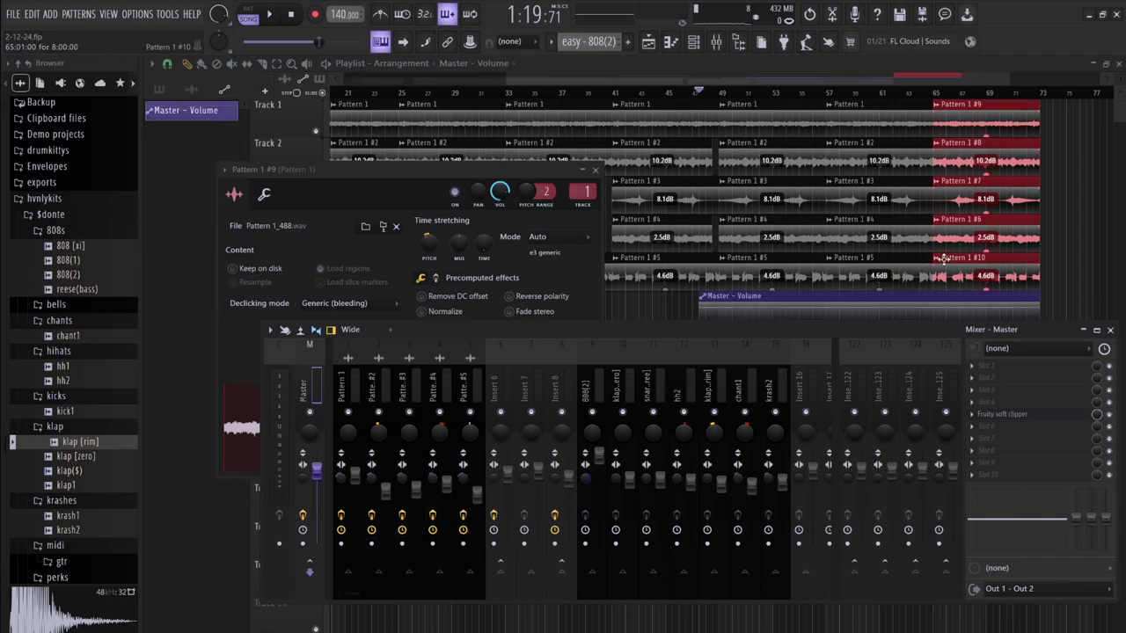
pyautogui.press('F12')
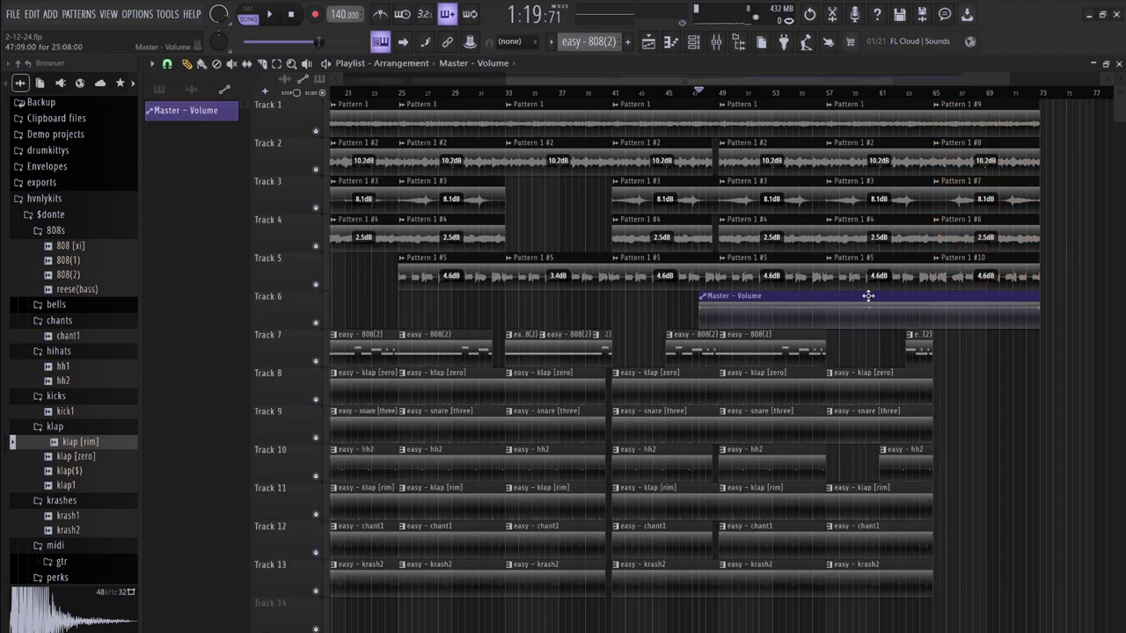
pyautogui.moveTo(507, 79); pyautogui.dragTo(202, 106)
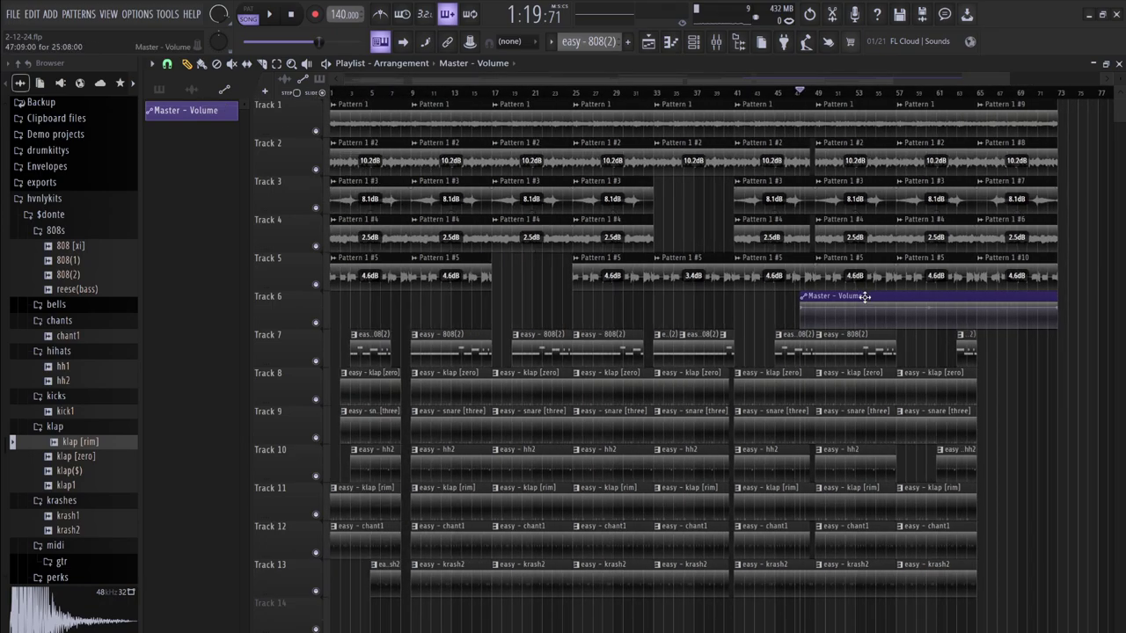
pyautogui.moveTo(864, 297); pyautogui.dragTo(396, 297)
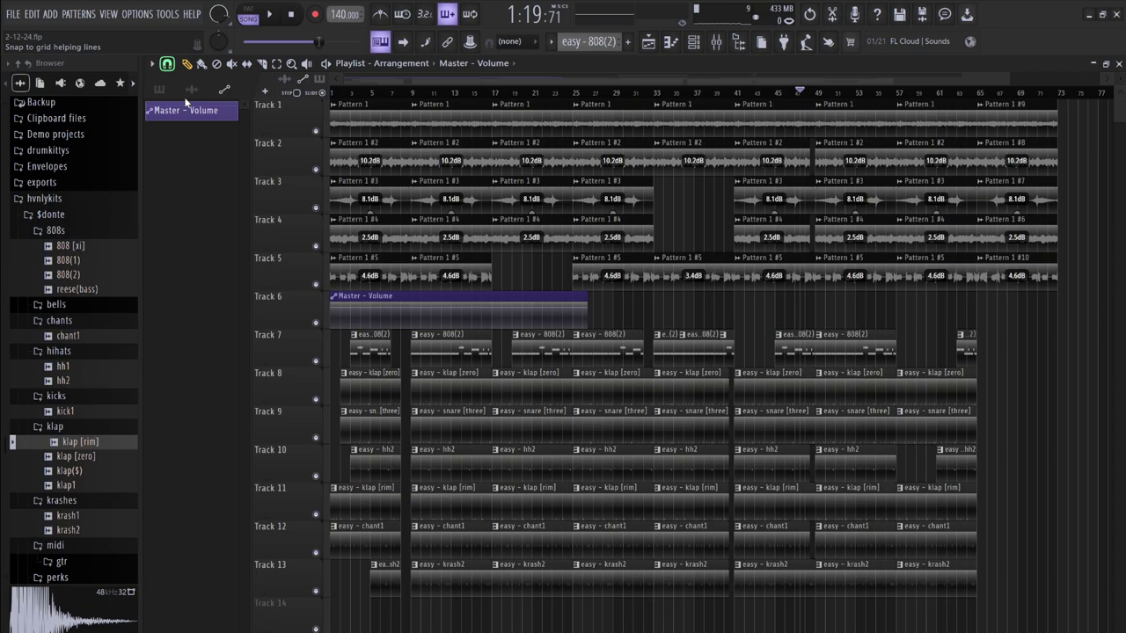
# Extend the Master - Volume automation clip and its end point to the end of the arrangement at about bar 73
pyautogui.doubleClick(583, 304)
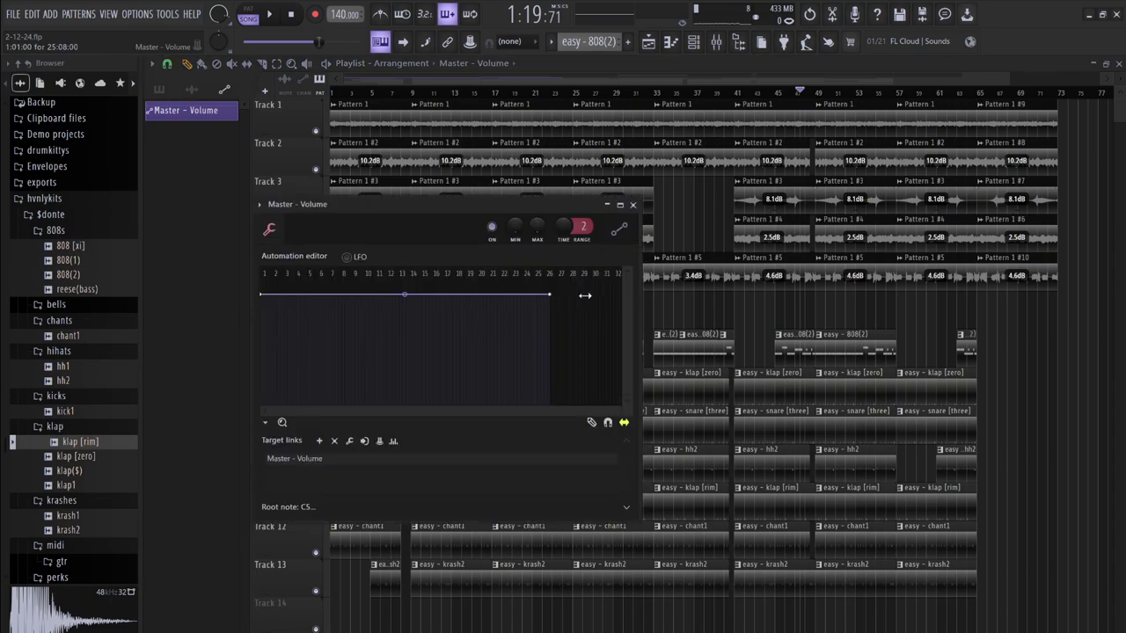
pyautogui.click(632, 204)
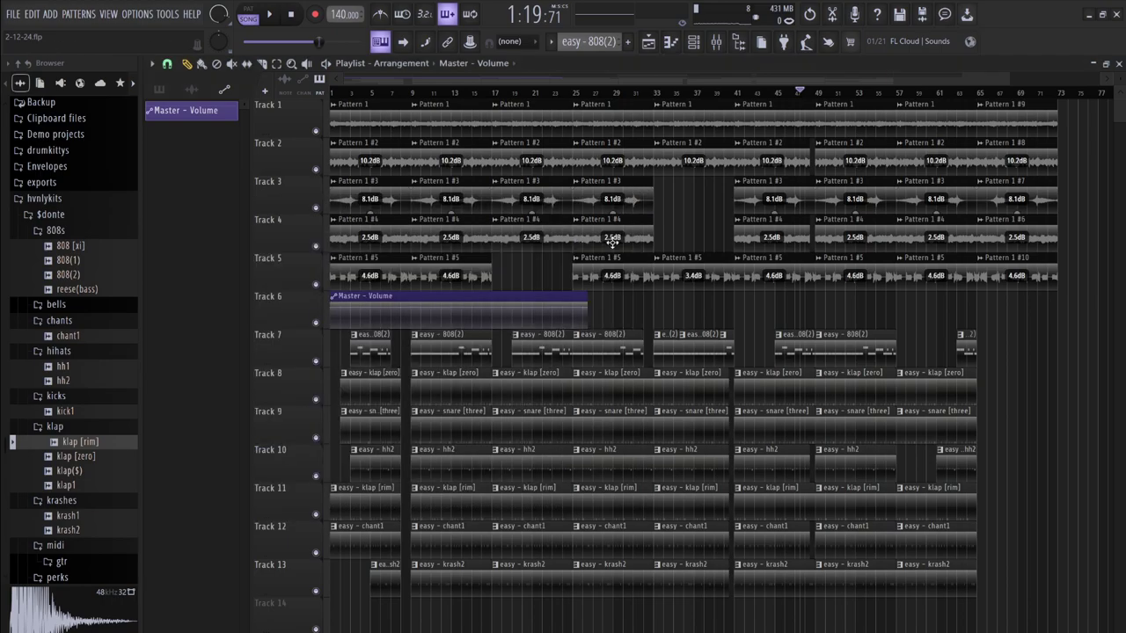
pyautogui.moveTo(588, 296); pyautogui.dragTo(587, 296)
pyautogui.hotkey('ctrl', 's')
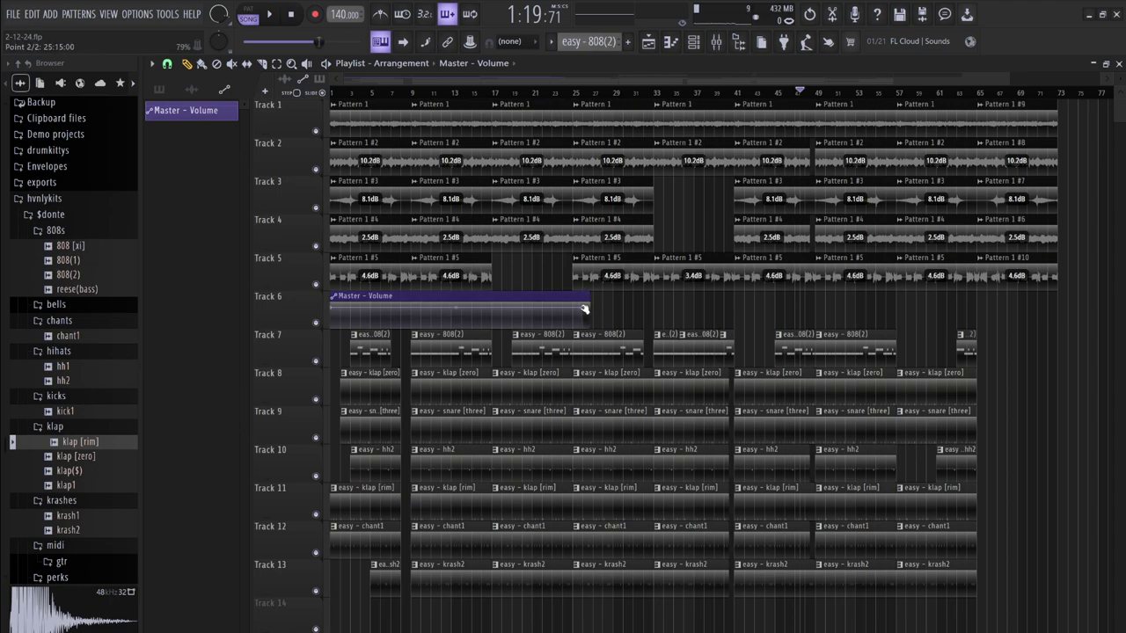
pyautogui.moveTo(589, 299); pyautogui.dragTo(1055, 314)
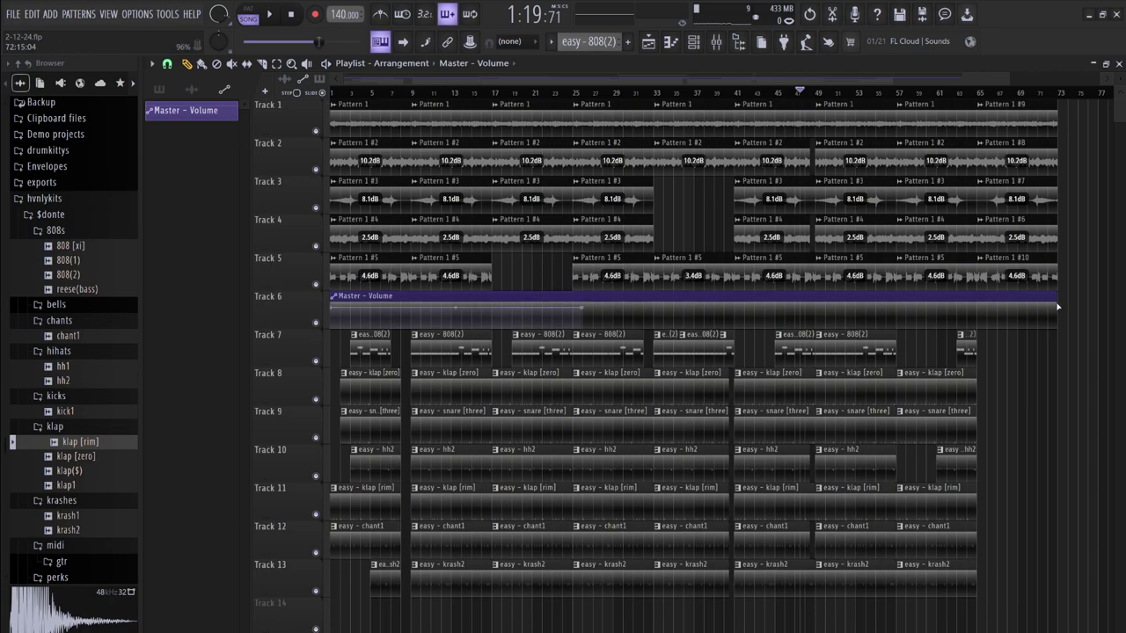
pyautogui.moveTo(588, 311); pyautogui.dragTo(1059, 308)
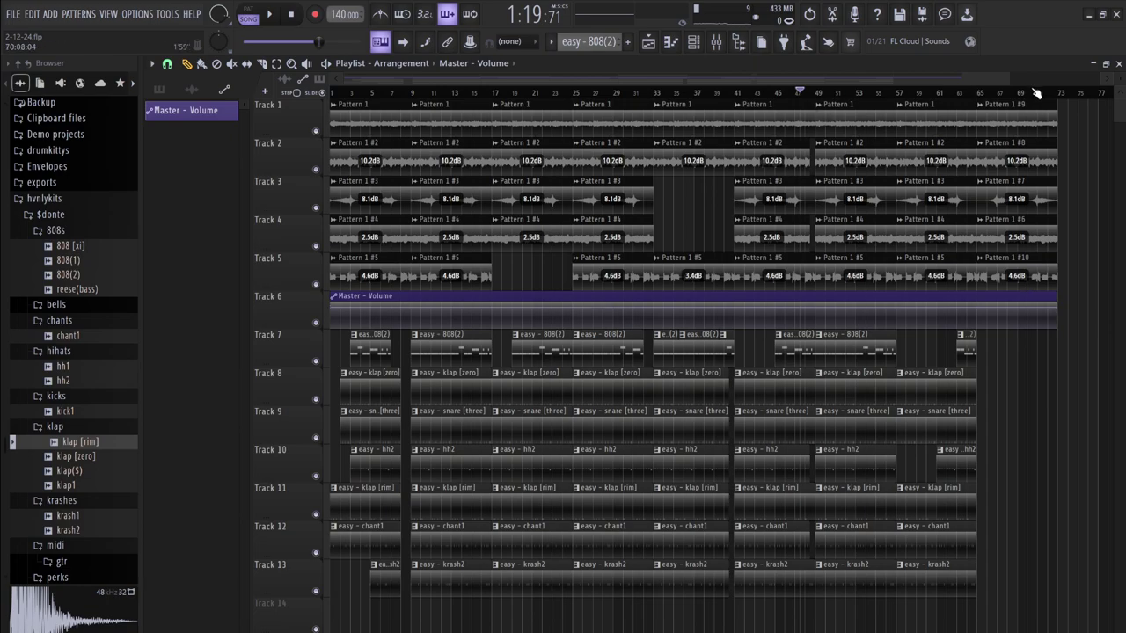
# Add Master - Volume points that lower the volume in a curve from bar 57 to bar 65 and bring it back up at about bar 66
pyautogui.click(977, 93)
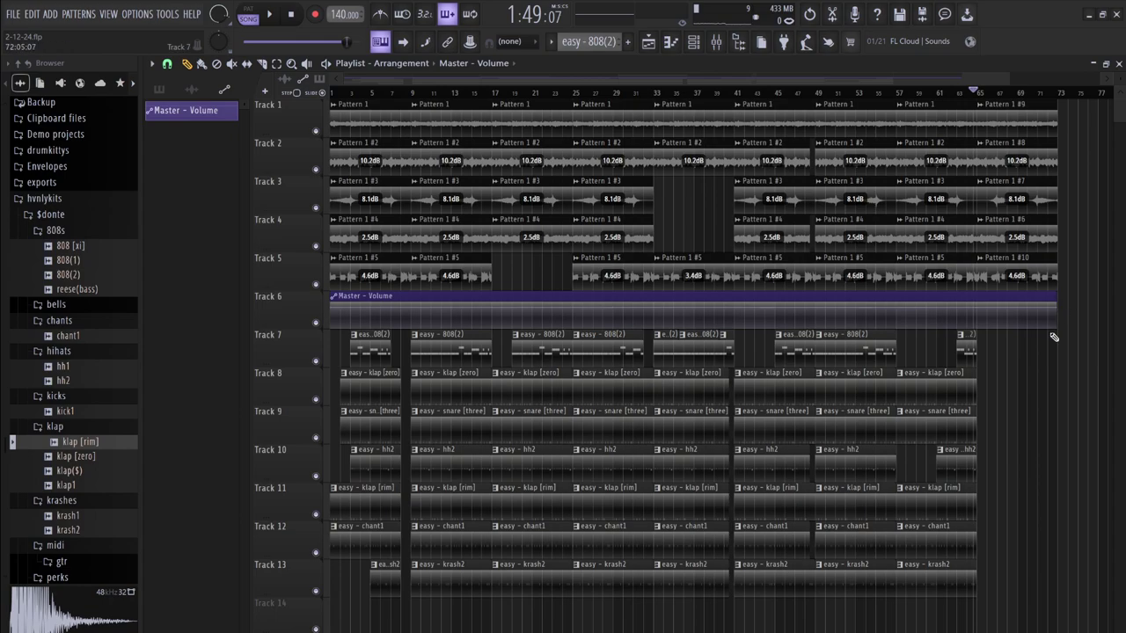
pyautogui.rightClick(977, 328)
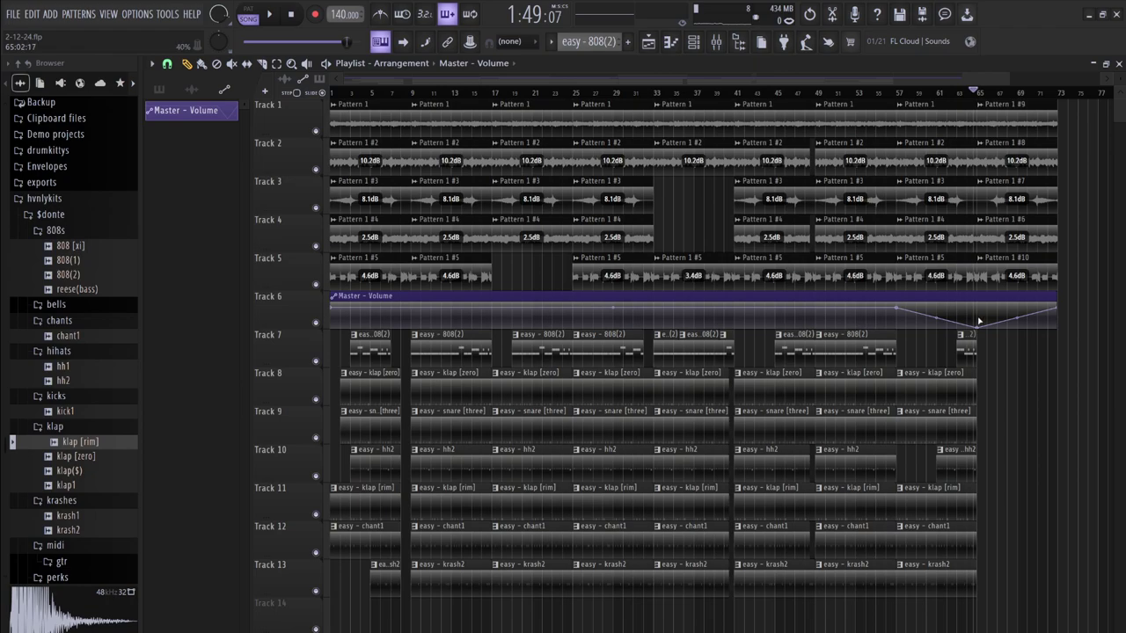
pyautogui.rightClick(979, 318)
pyautogui.moveTo(980, 316); pyautogui.dragTo(991, 315)
pyautogui.moveTo(935, 316); pyautogui.dragTo(936, 299)
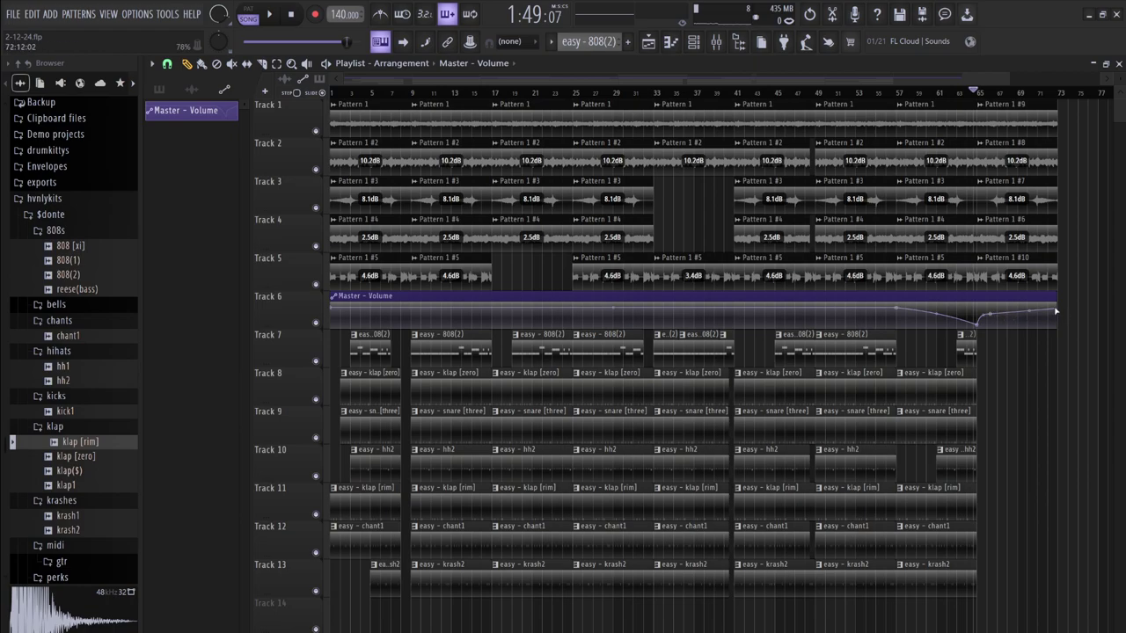
# Shape the end of the Master - Volume automation into a curved fade-out to 0% at about bar 73, and trim the clip to end there
pyautogui.moveTo(1058, 310); pyautogui.dragTo(1023, 313)
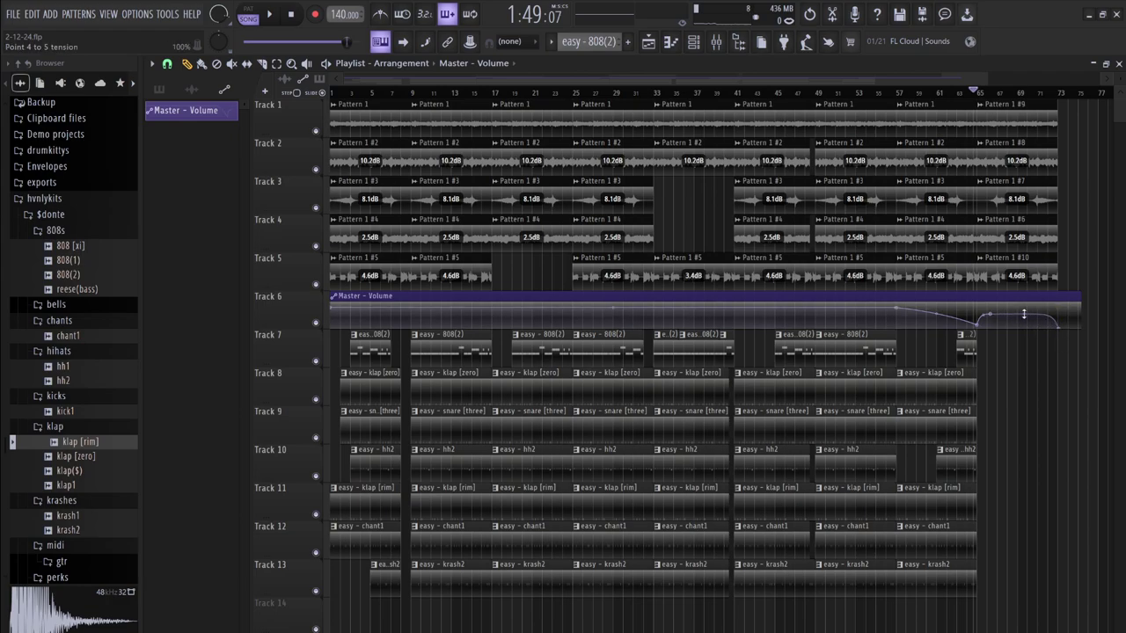
pyautogui.moveTo(992, 316); pyautogui.dragTo(1001, 313)
pyautogui.moveTo(1070, 330); pyautogui.dragTo(1062, 333)
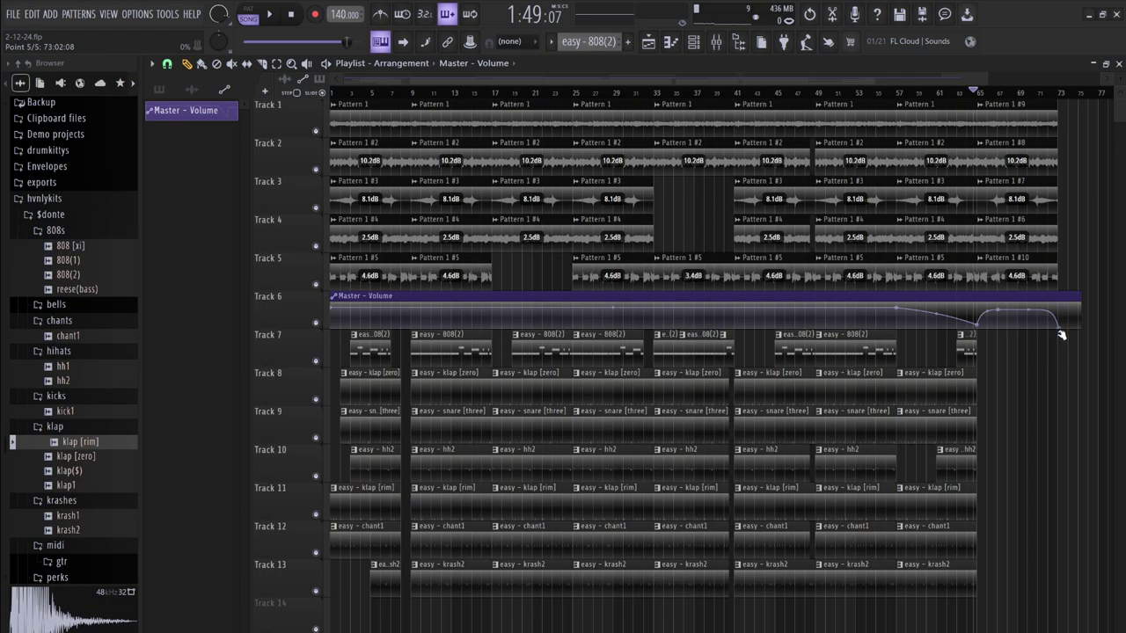
pyautogui.moveTo(1080, 299); pyautogui.dragTo(1058, 300)
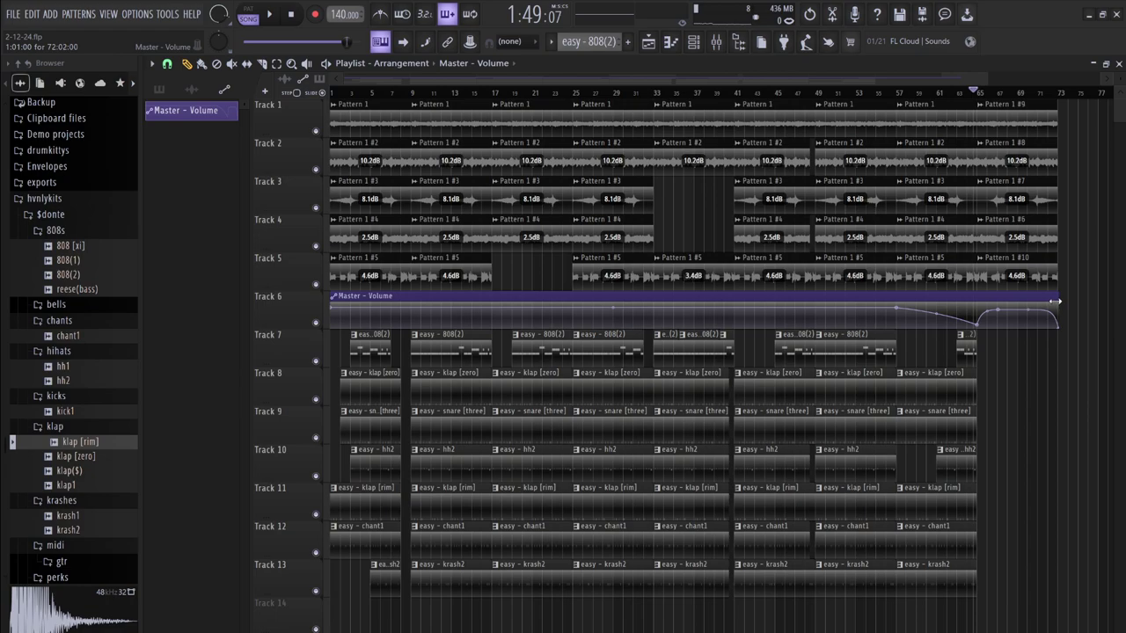
# Fine-tune the end of the Master - Volume clip at about bar 73 and audition the song's ending from about bar 71
pyautogui.moveTo(1055, 301); pyautogui.dragTo(1047, 302)
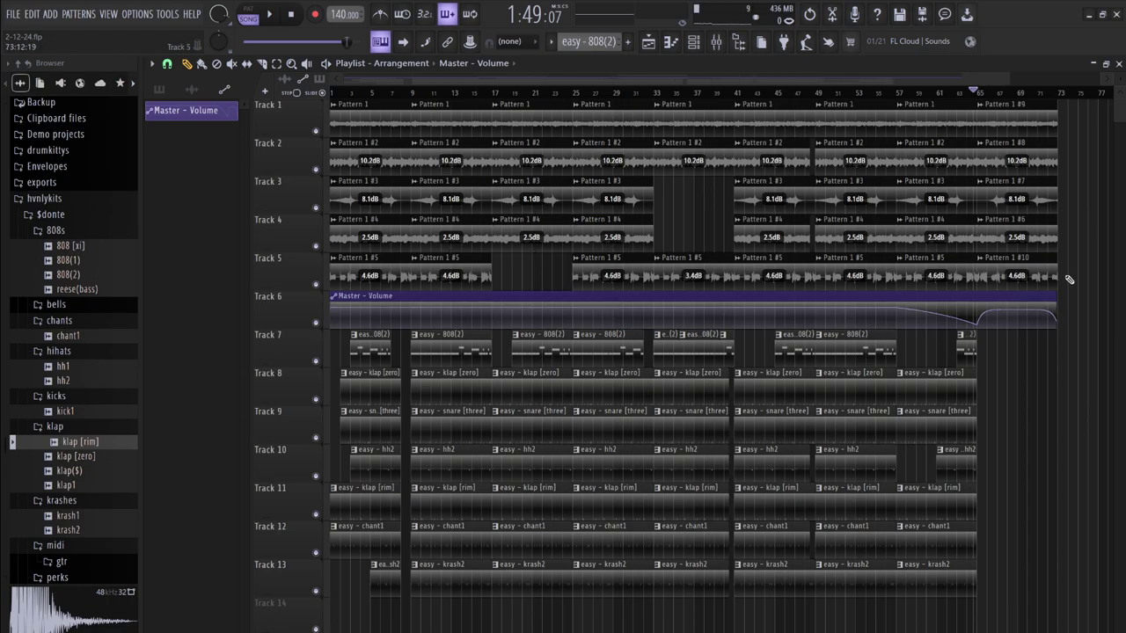
pyautogui.click(1060, 296)
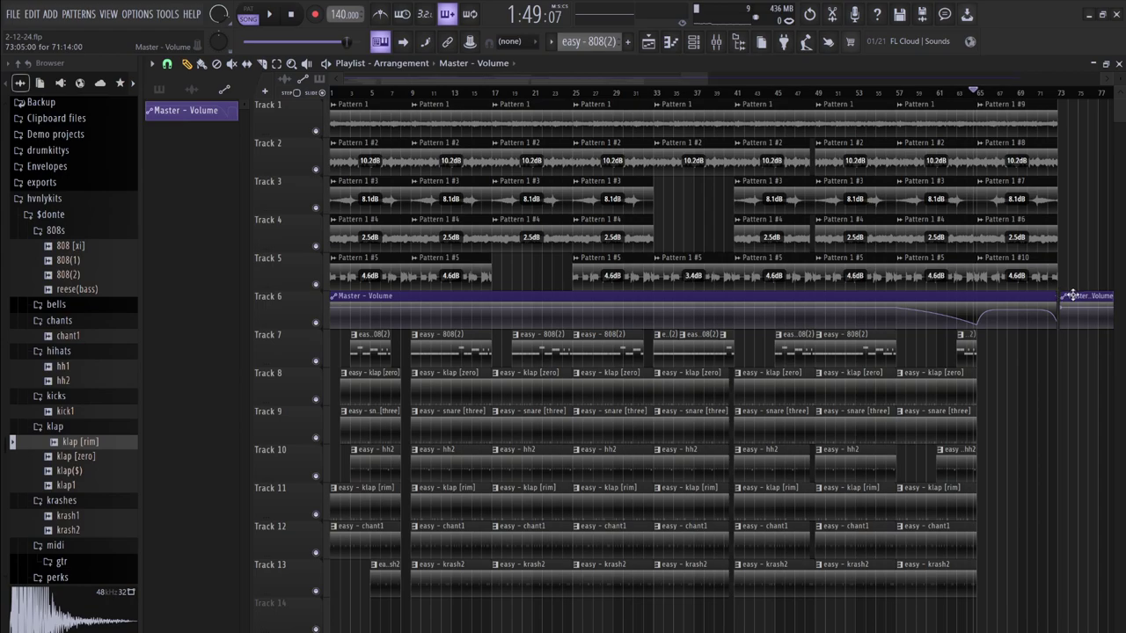
pyautogui.rightClick(1060, 295)
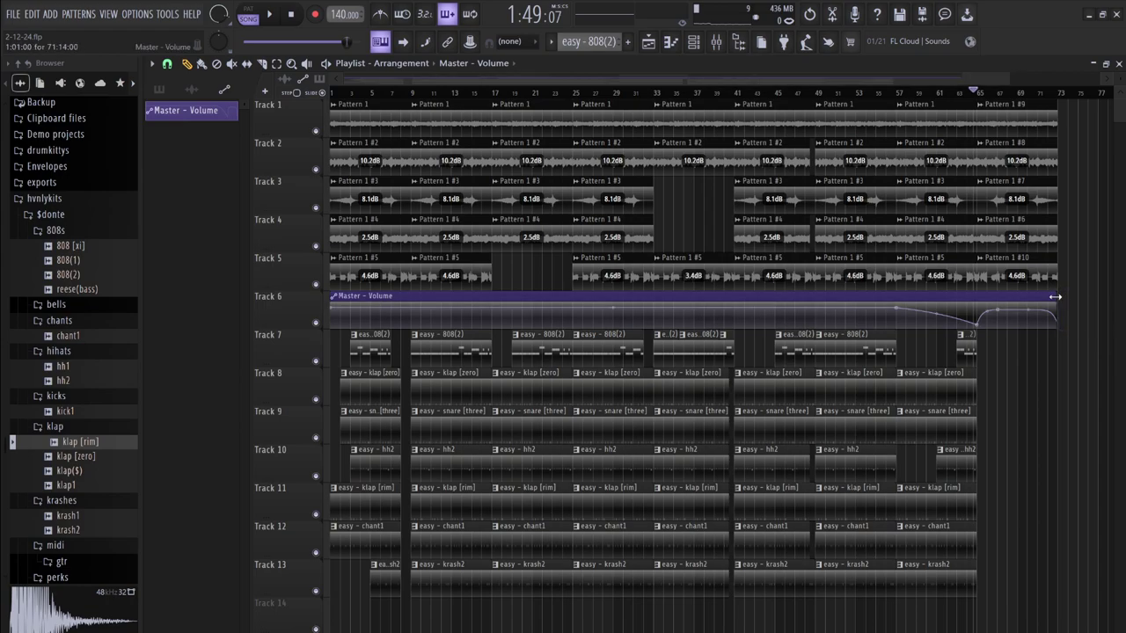
pyautogui.click(1042, 94)
pyautogui.press('space')
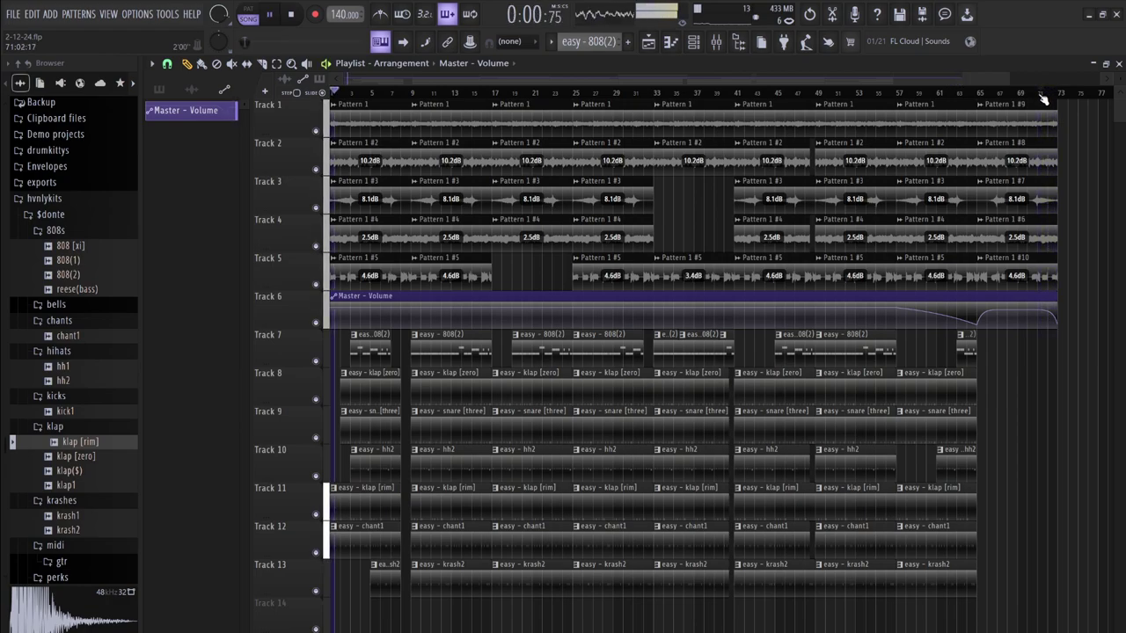
pyautogui.press('space')
pyautogui.moveTo(1058, 313); pyautogui.dragTo(1058, 325)
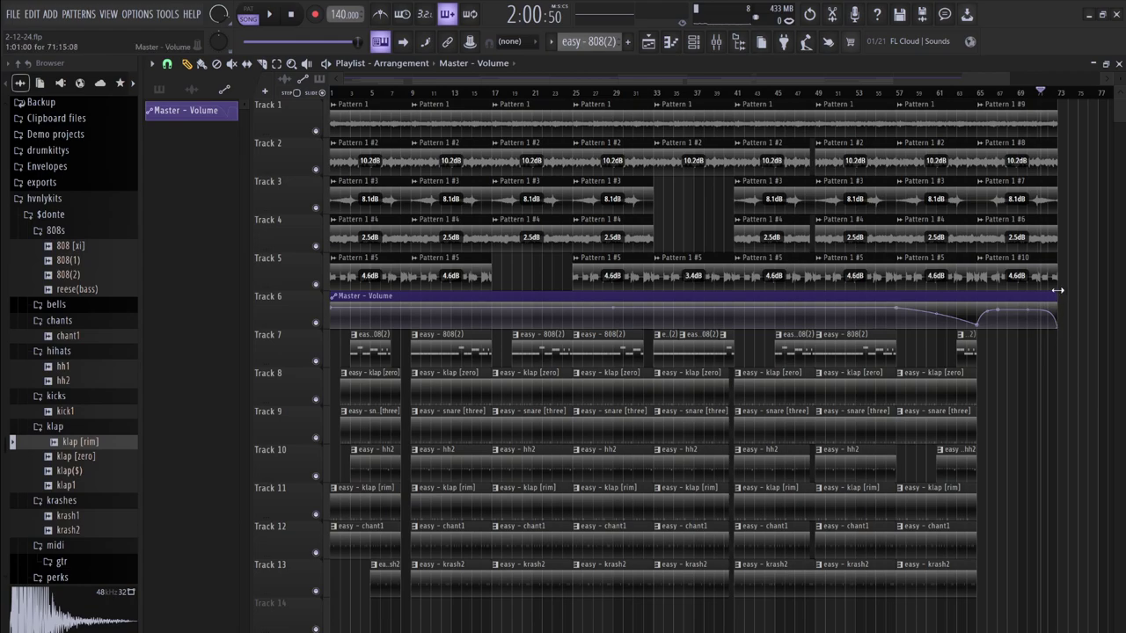
# Play from bar 57 while reshaping the Master - Volume rise after bar 65 and lowering the point at about bar 70
pyautogui.moveTo(345, 80); pyautogui.dragTo(691, 86)
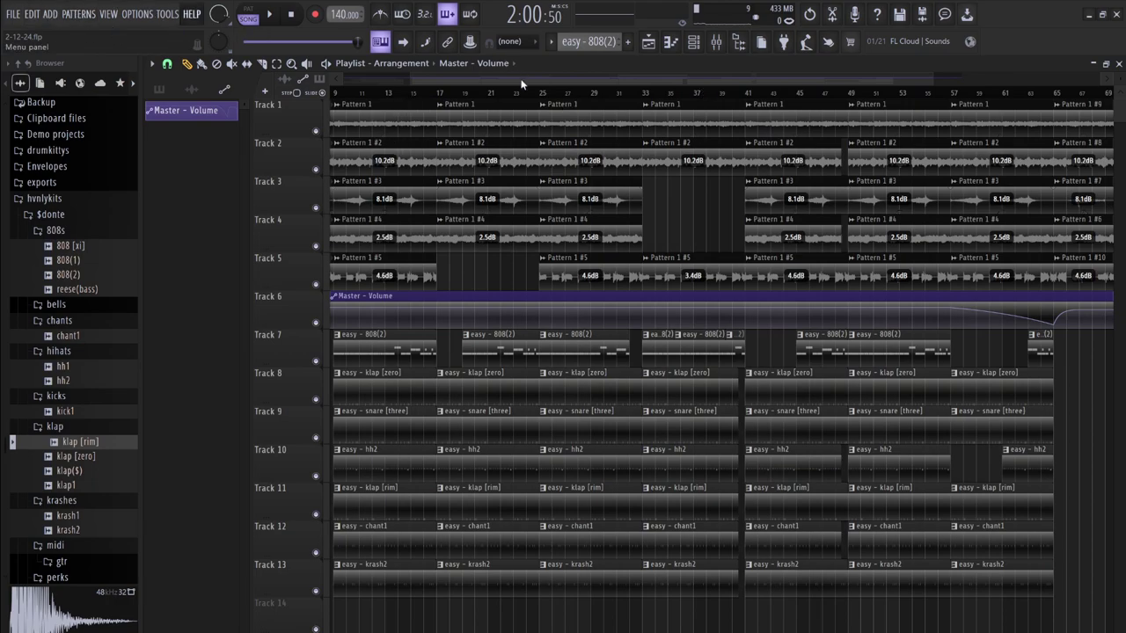
pyautogui.moveTo(410, 78); pyautogui.dragTo(816, 77)
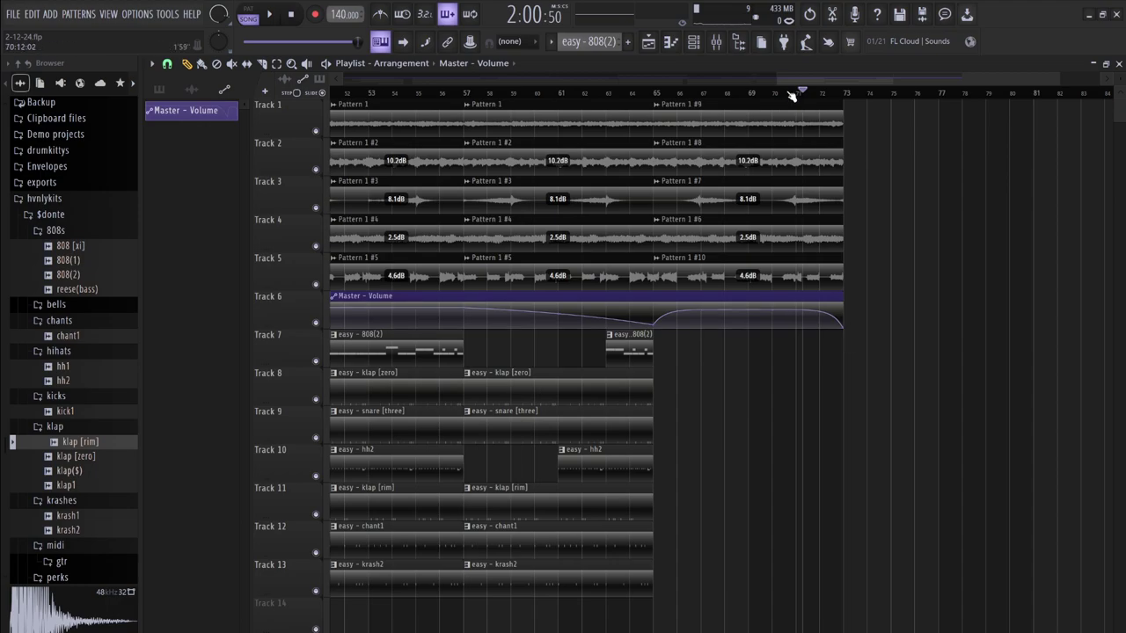
pyautogui.moveTo(779, 81); pyautogui.dragTo(263, 144)
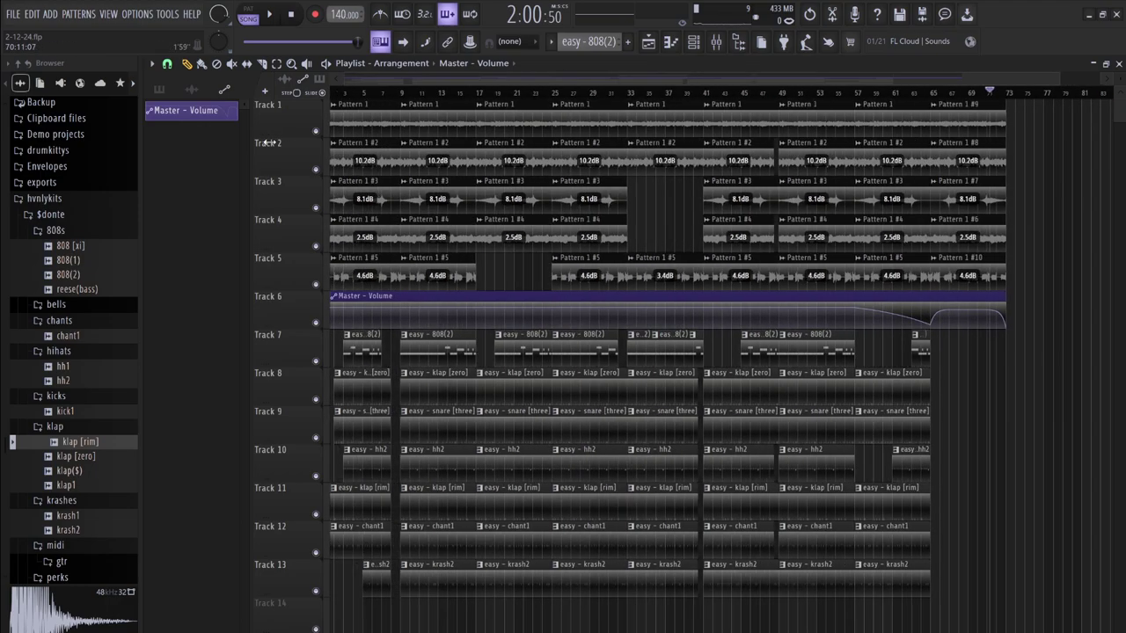
pyautogui.click(857, 93)
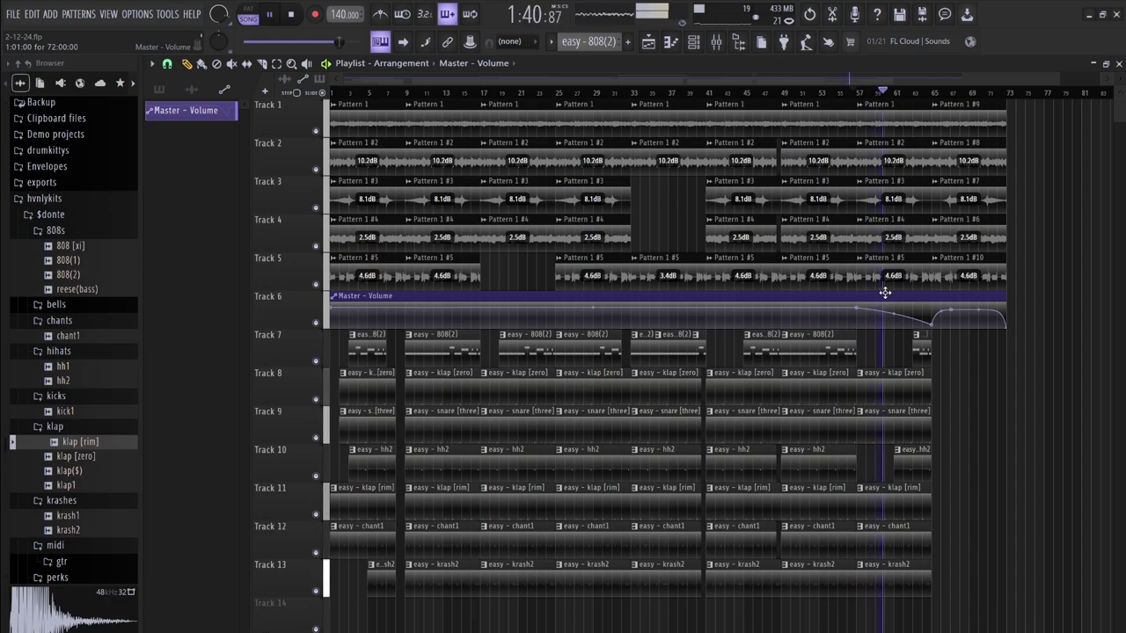
pyautogui.moveTo(940, 313); pyautogui.dragTo(940, 316)
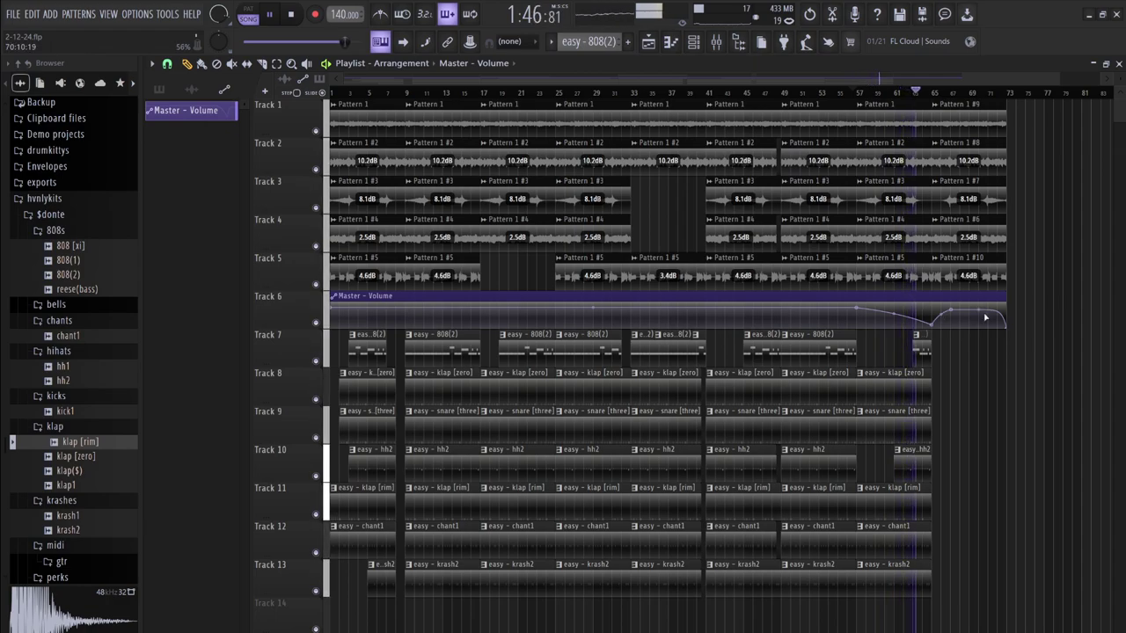
pyautogui.moveTo(978, 309); pyautogui.dragTo(978, 312)
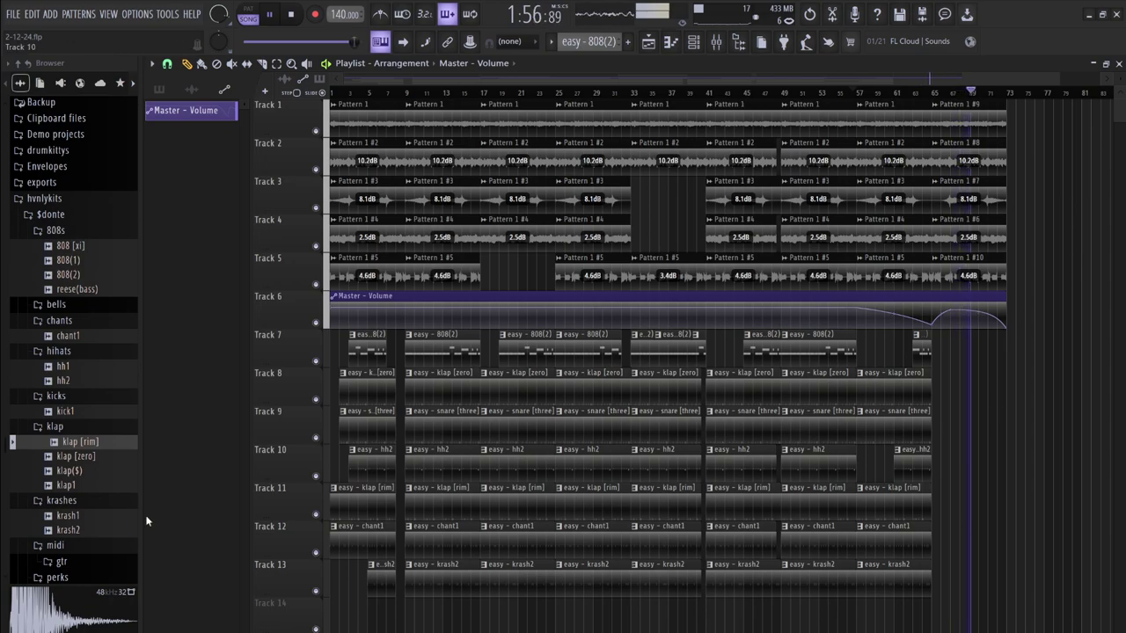
# Find the loveme(glitch) sample in the browser, add it to Track 14 at about bar 7, and stop playback
pyautogui.scroll(15, 81, 502)
pyautogui.scroll(-4, 84, 509)
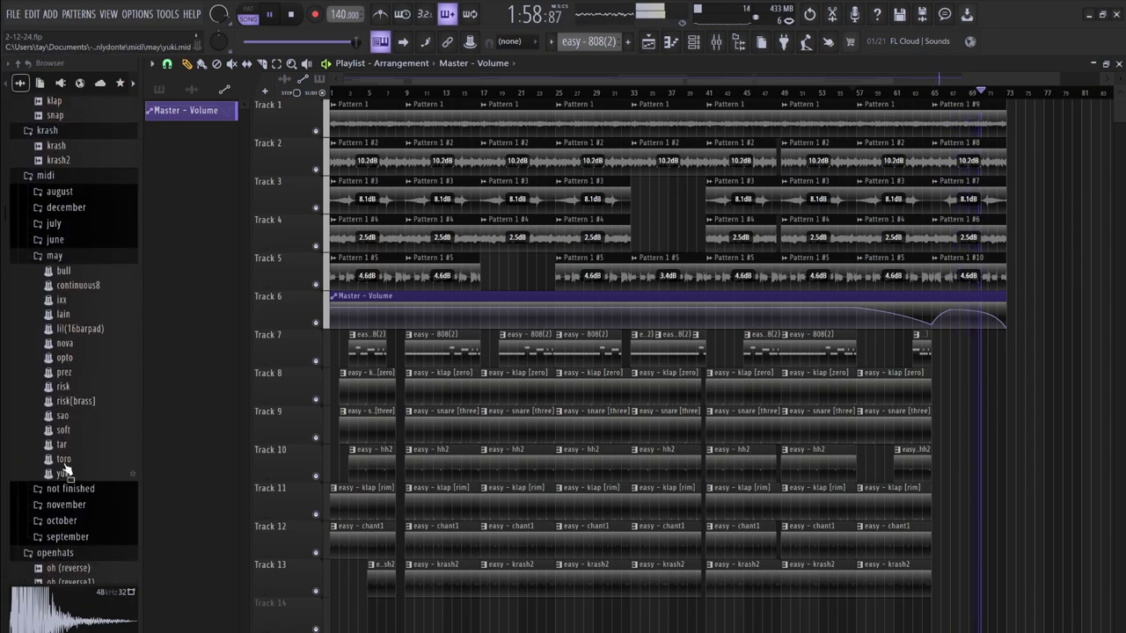
pyautogui.scroll(-8, 70, 480)
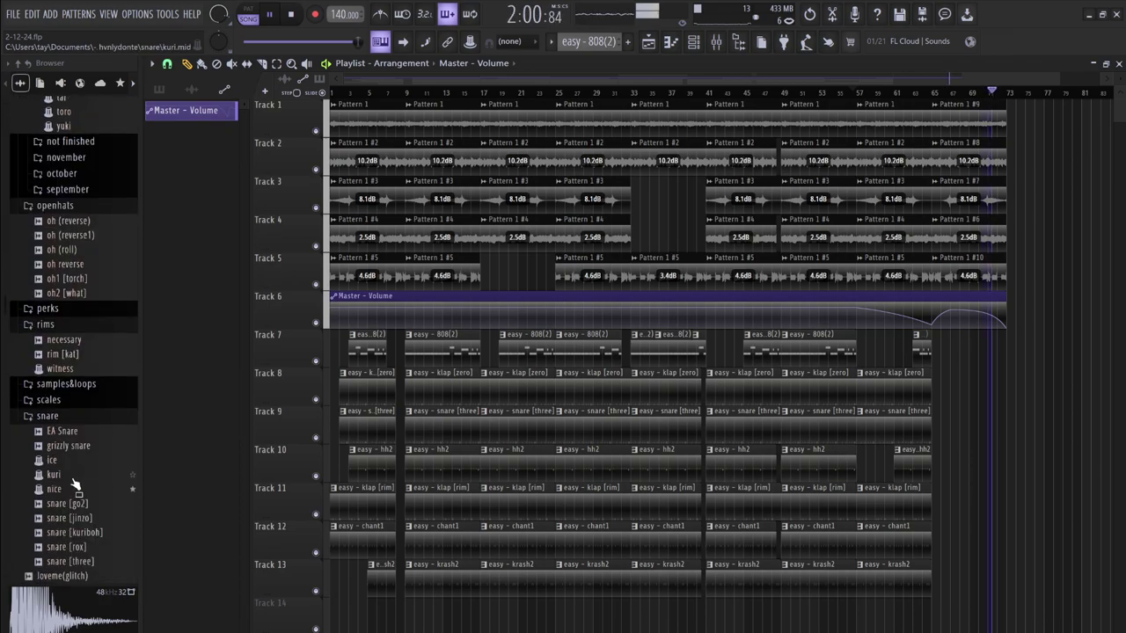
pyautogui.moveTo(66, 576); pyautogui.dragTo(393, 610)
pyautogui.press('space')
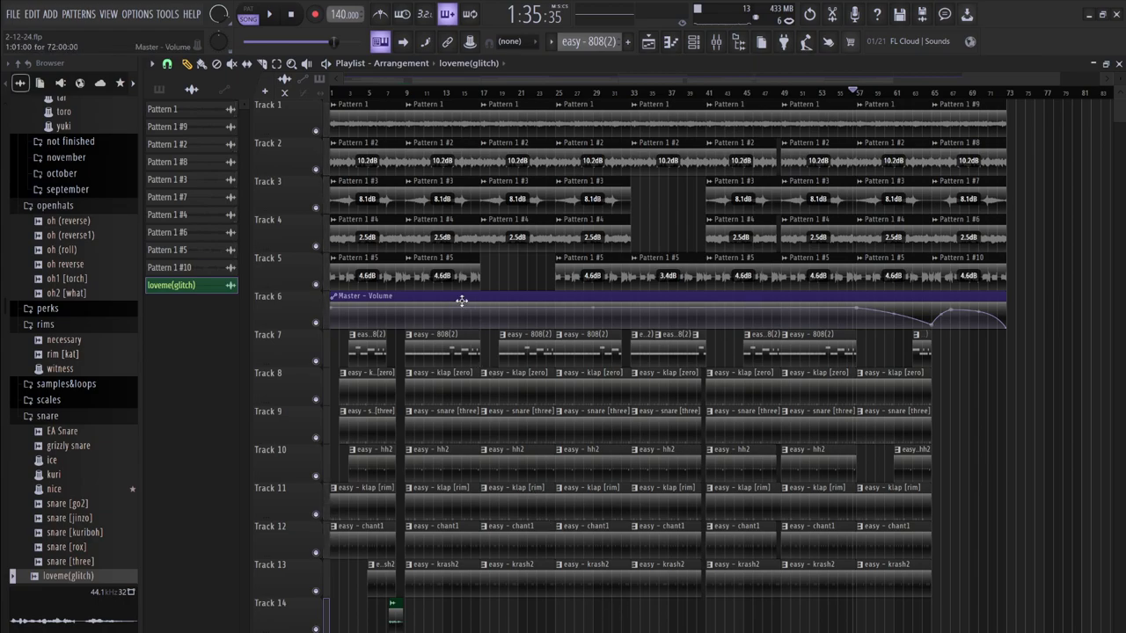
# Swap the Master - Volume clip to Track 14 and place the loveme(glitch) clip on Track 6 at bar 1
pyautogui.moveTo(462, 300); pyautogui.dragTo(462, 609)
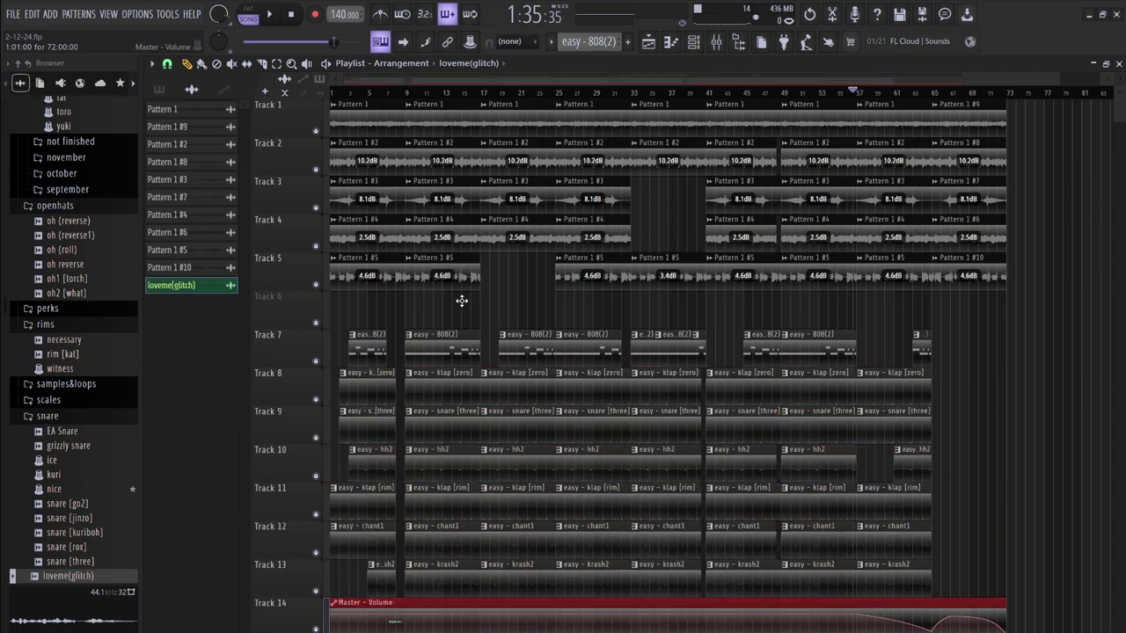
pyautogui.hotkey('shift', 'Down')
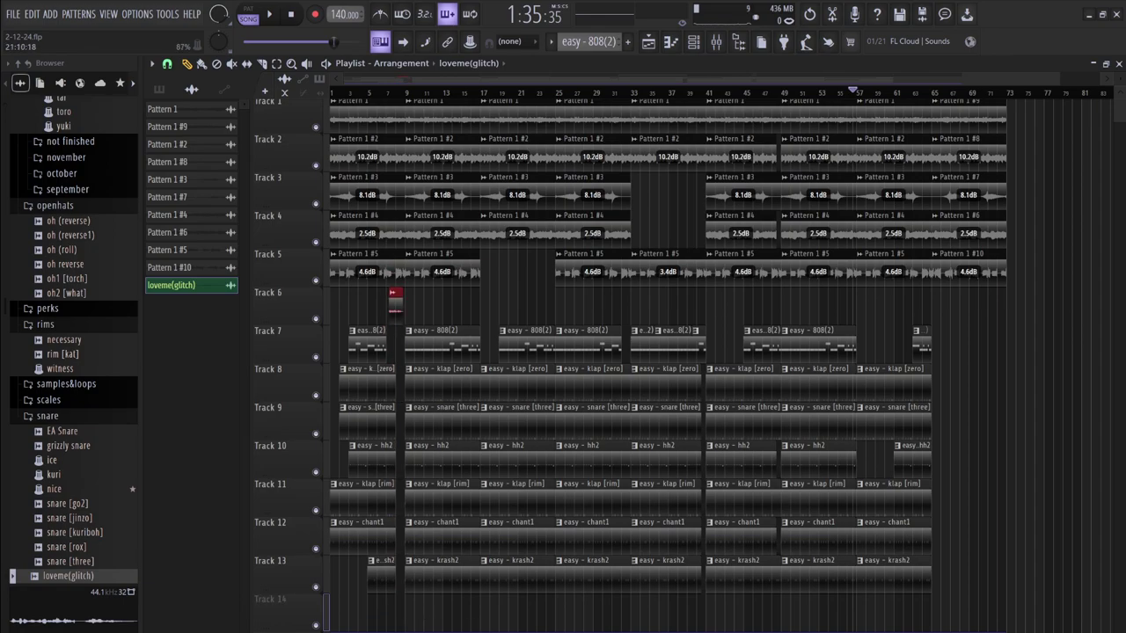
pyautogui.moveTo(413, 631); pyautogui.dragTo(413, 602)
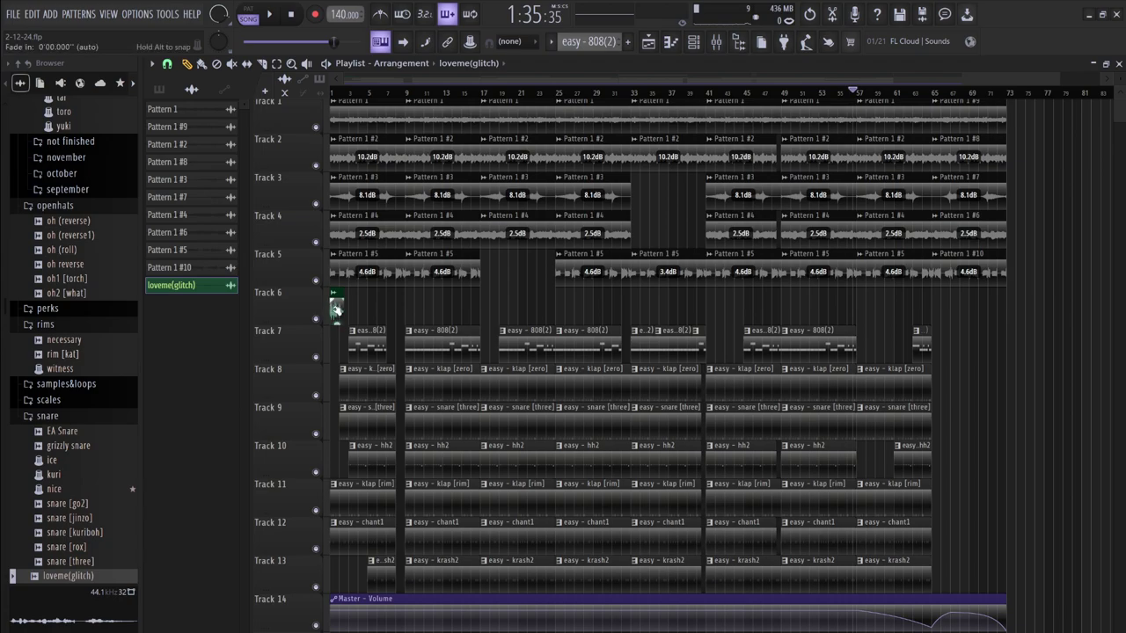
# Route loveme(glitch) to mixer track 7, cutting its 90 Hz low shelf by 18 dB and boosting the middle EQ band by 5.2 dB
pyautogui.doubleClick(338, 312)
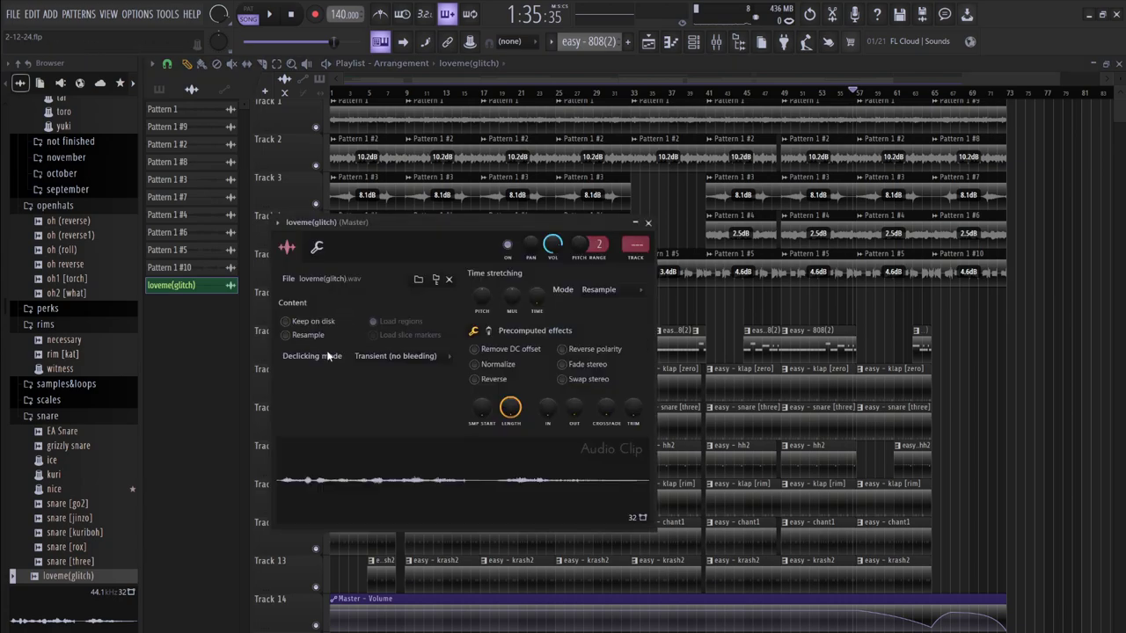
pyautogui.click(391, 415)
pyautogui.hotkey('ctrl', 'l')
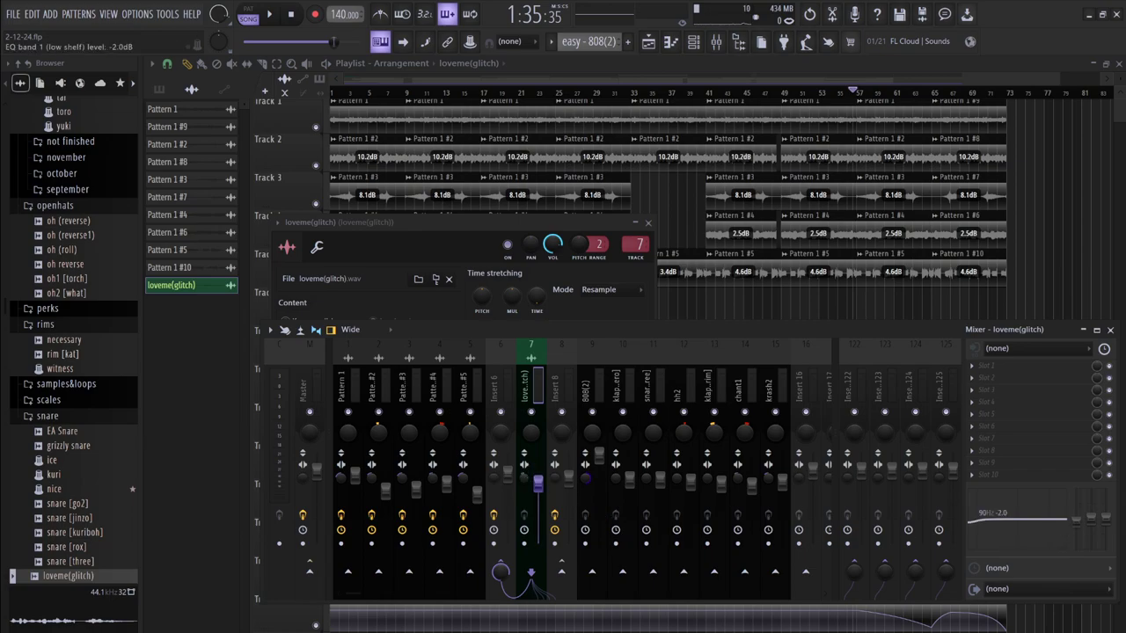
pyautogui.moveTo(1039, 537); pyautogui.dragTo(1039, 528)
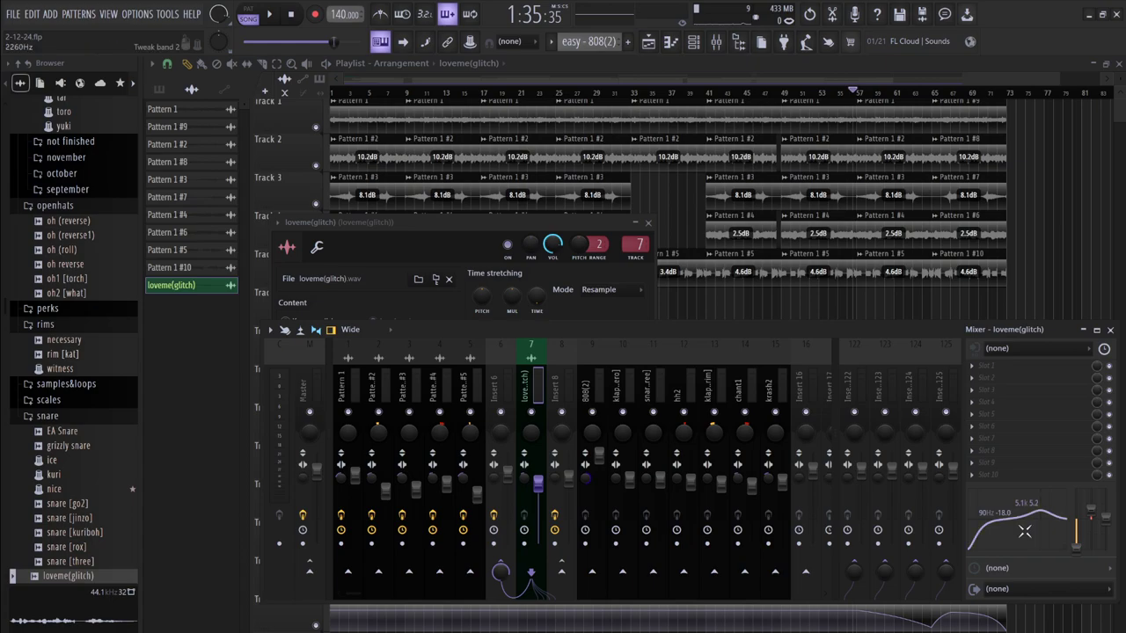
# Audition the intro from the start and raise the loveme(glitch) clip's gain to 18.5 dB
pyautogui.press('space')
pyautogui.press('space')
pyautogui.click(290, 14)
pyautogui.press('space')
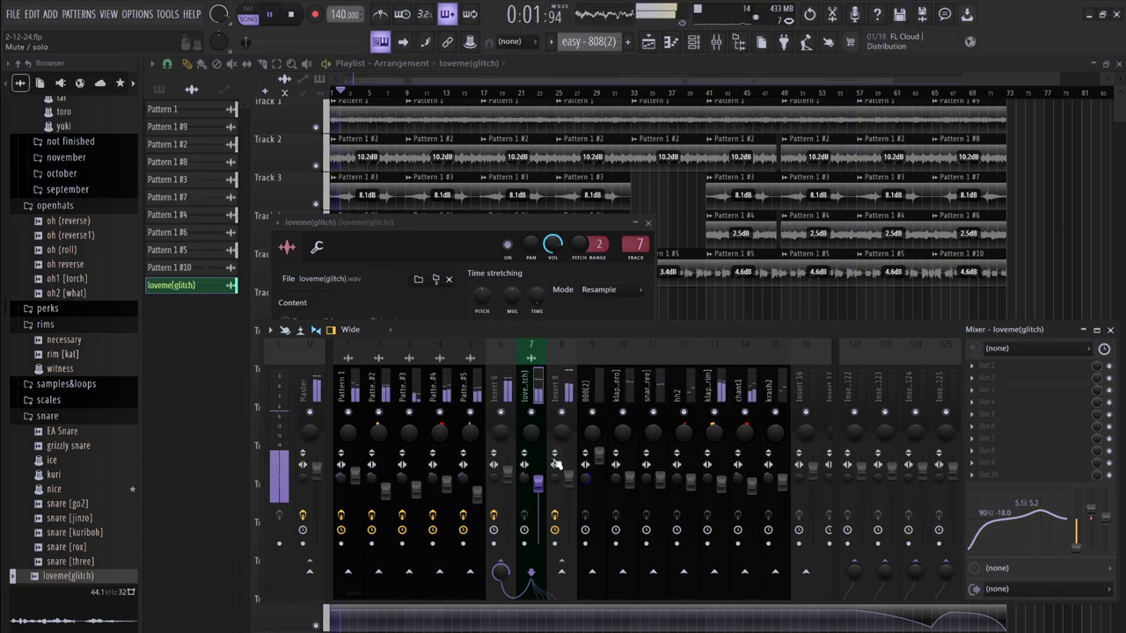
pyautogui.press('space')
pyautogui.click(690, 307)
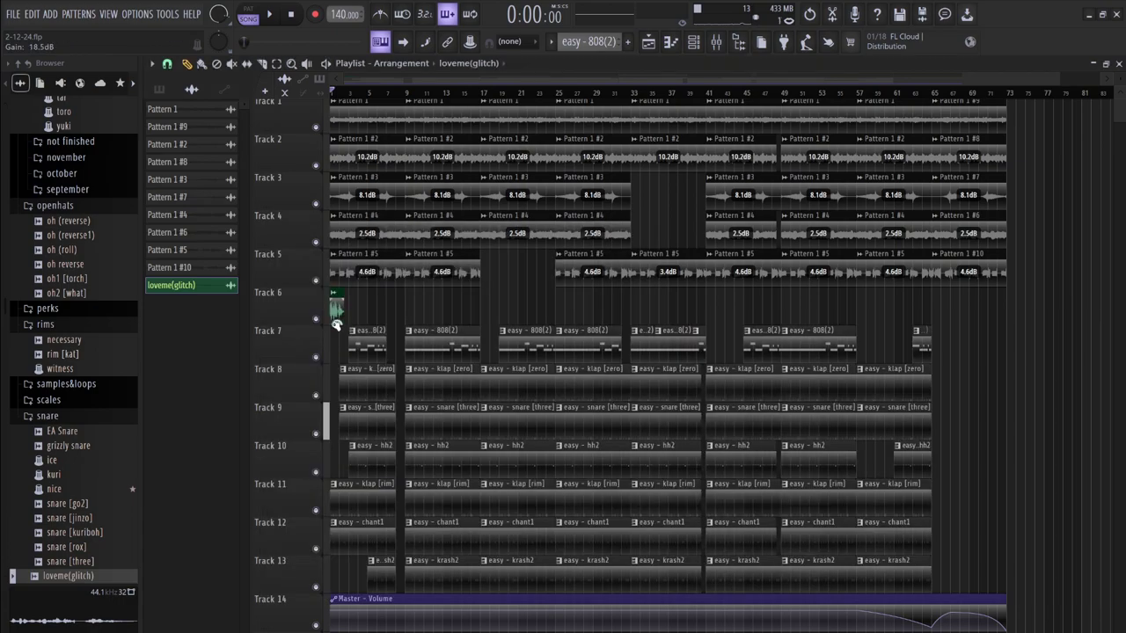
# Play the arrangement from the start and from about bar 57, and open the mixer
pyautogui.press('space')
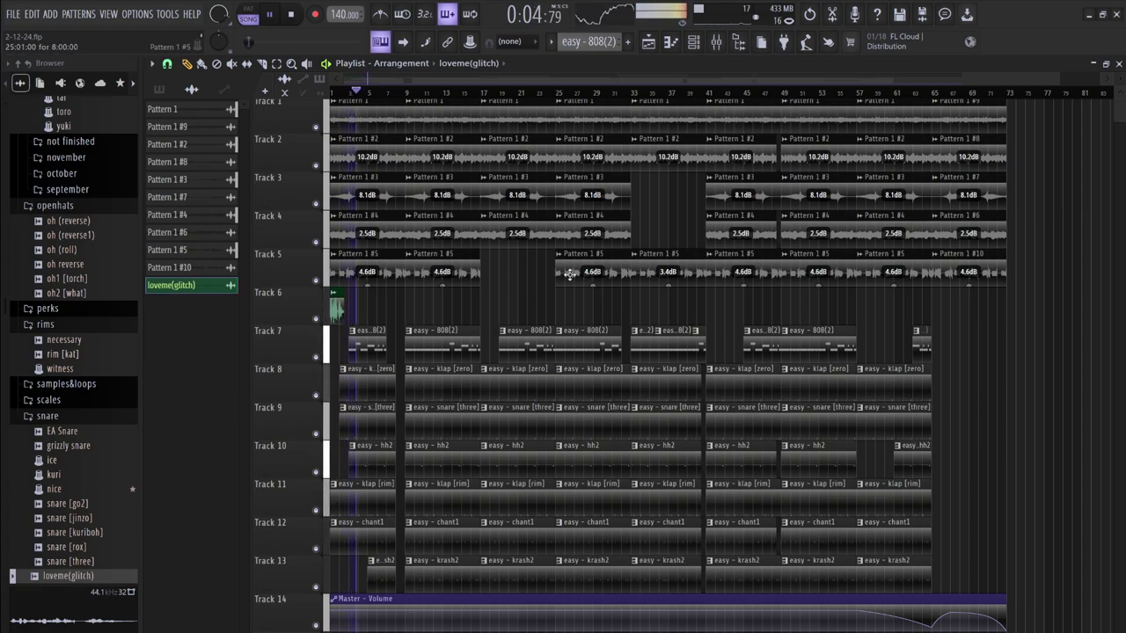
pyautogui.click(855, 92)
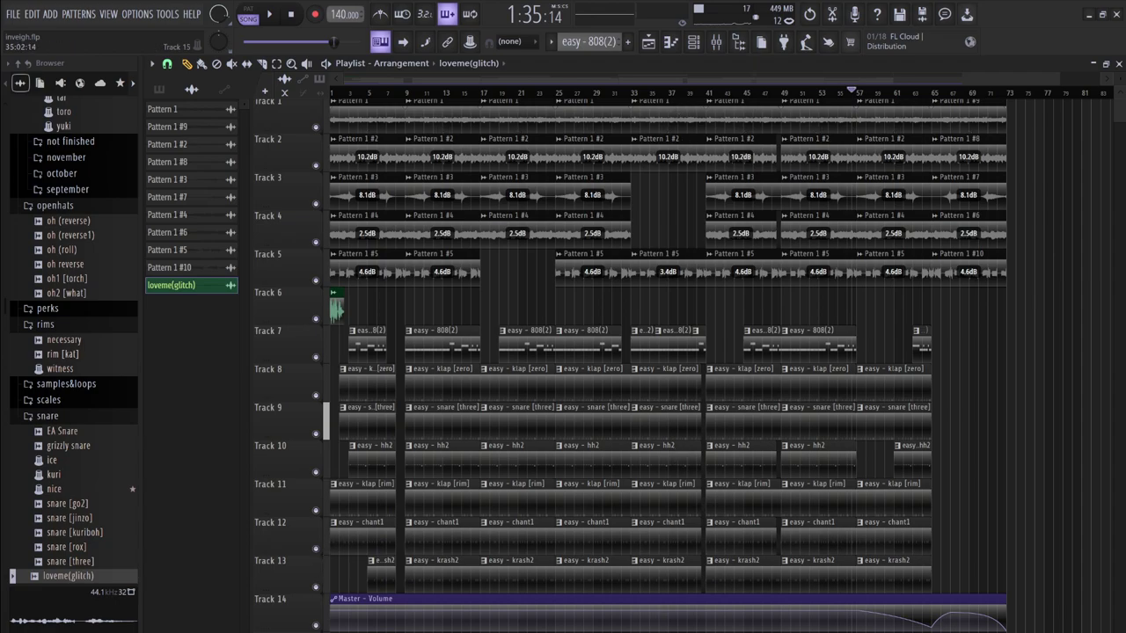
pyautogui.click(717, 44)
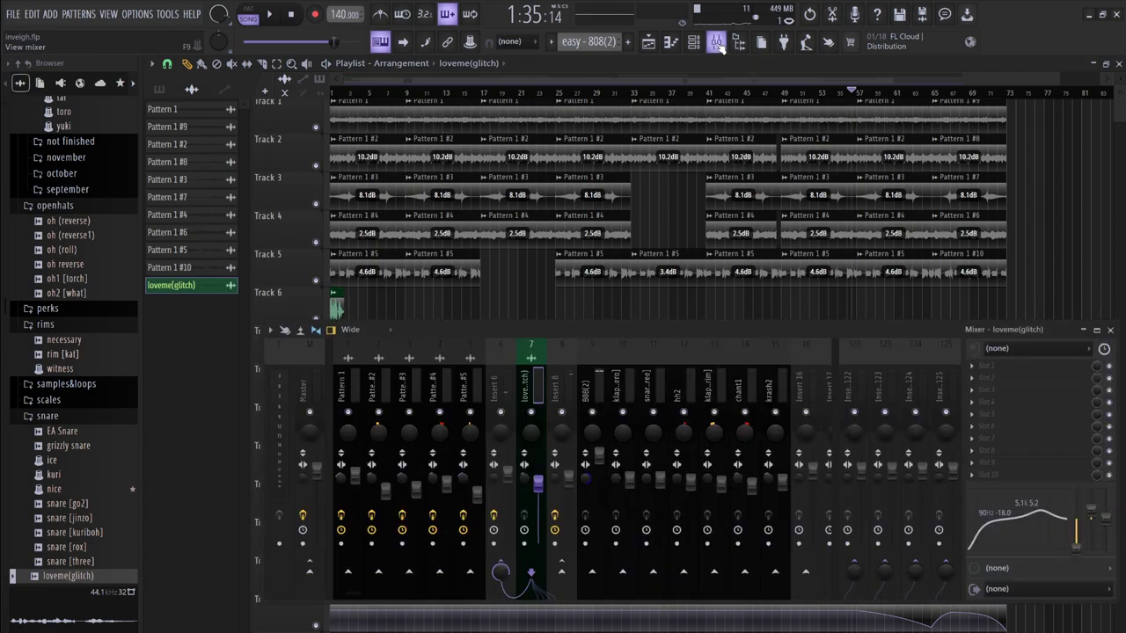